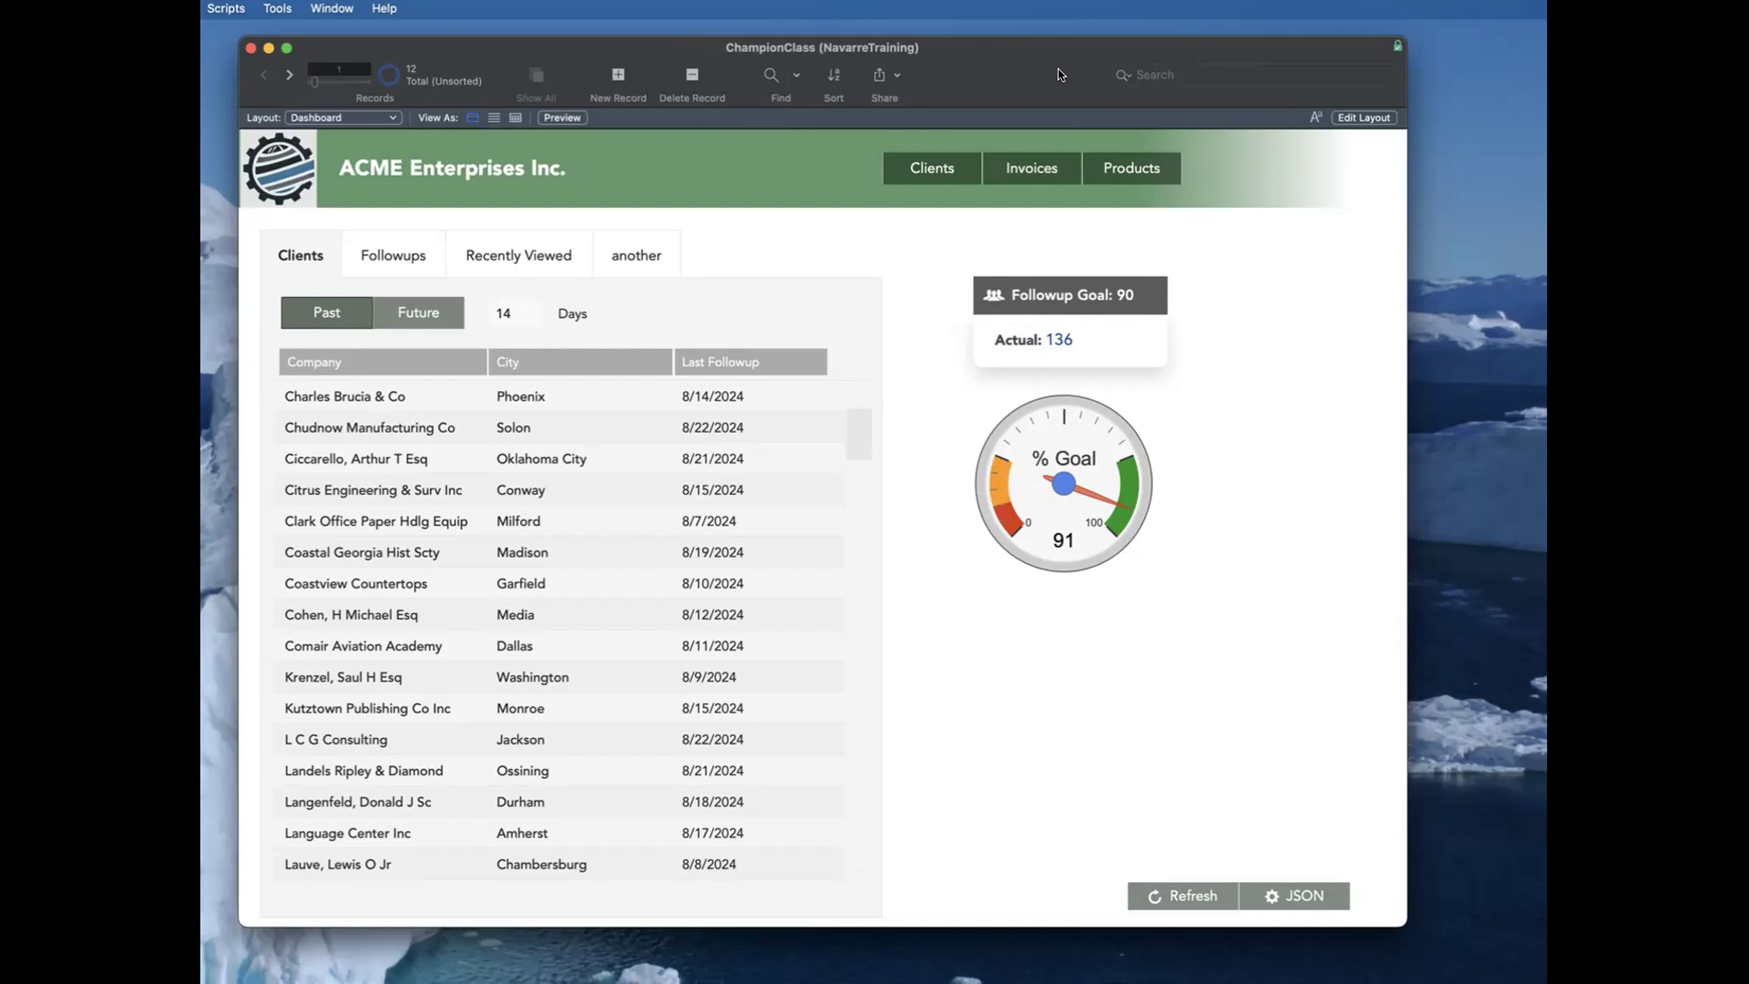
# Step: Open the Clark Office Paper Hdlg Equip client record from the dashboard list and return to the dashboard
pyautogui.moveTo(1059, 69); pyautogui.dragTo(1057, 69)
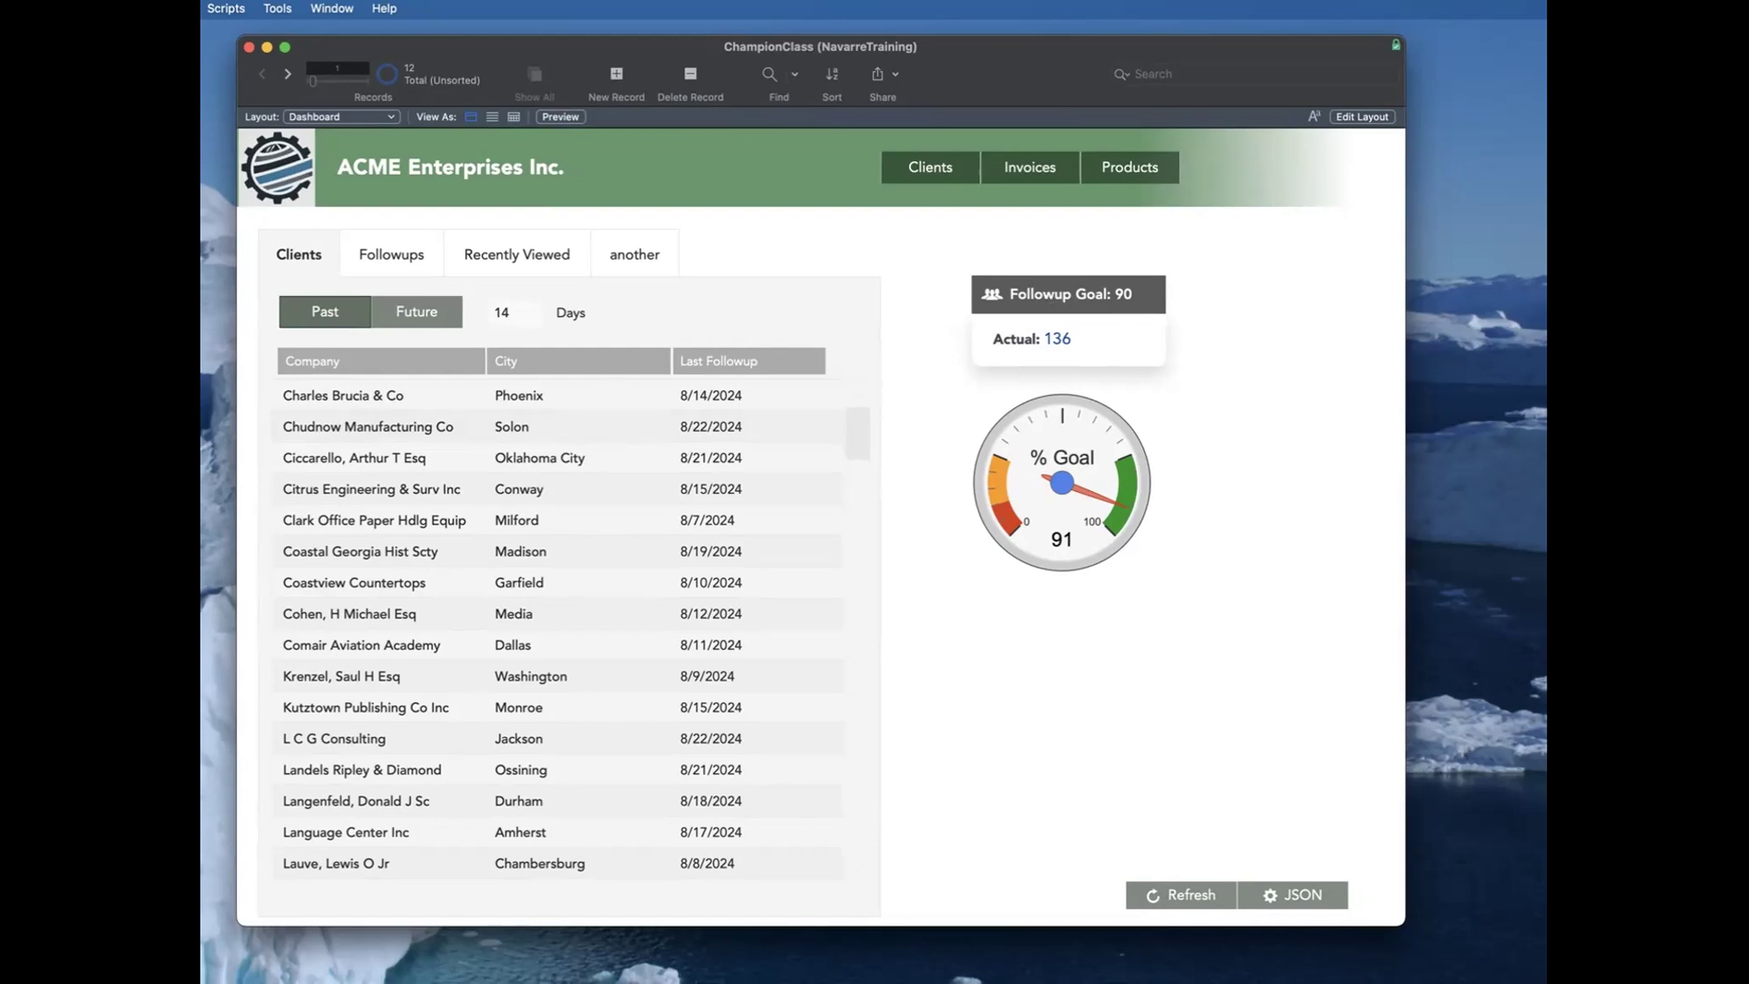
pyautogui.click(445, 519)
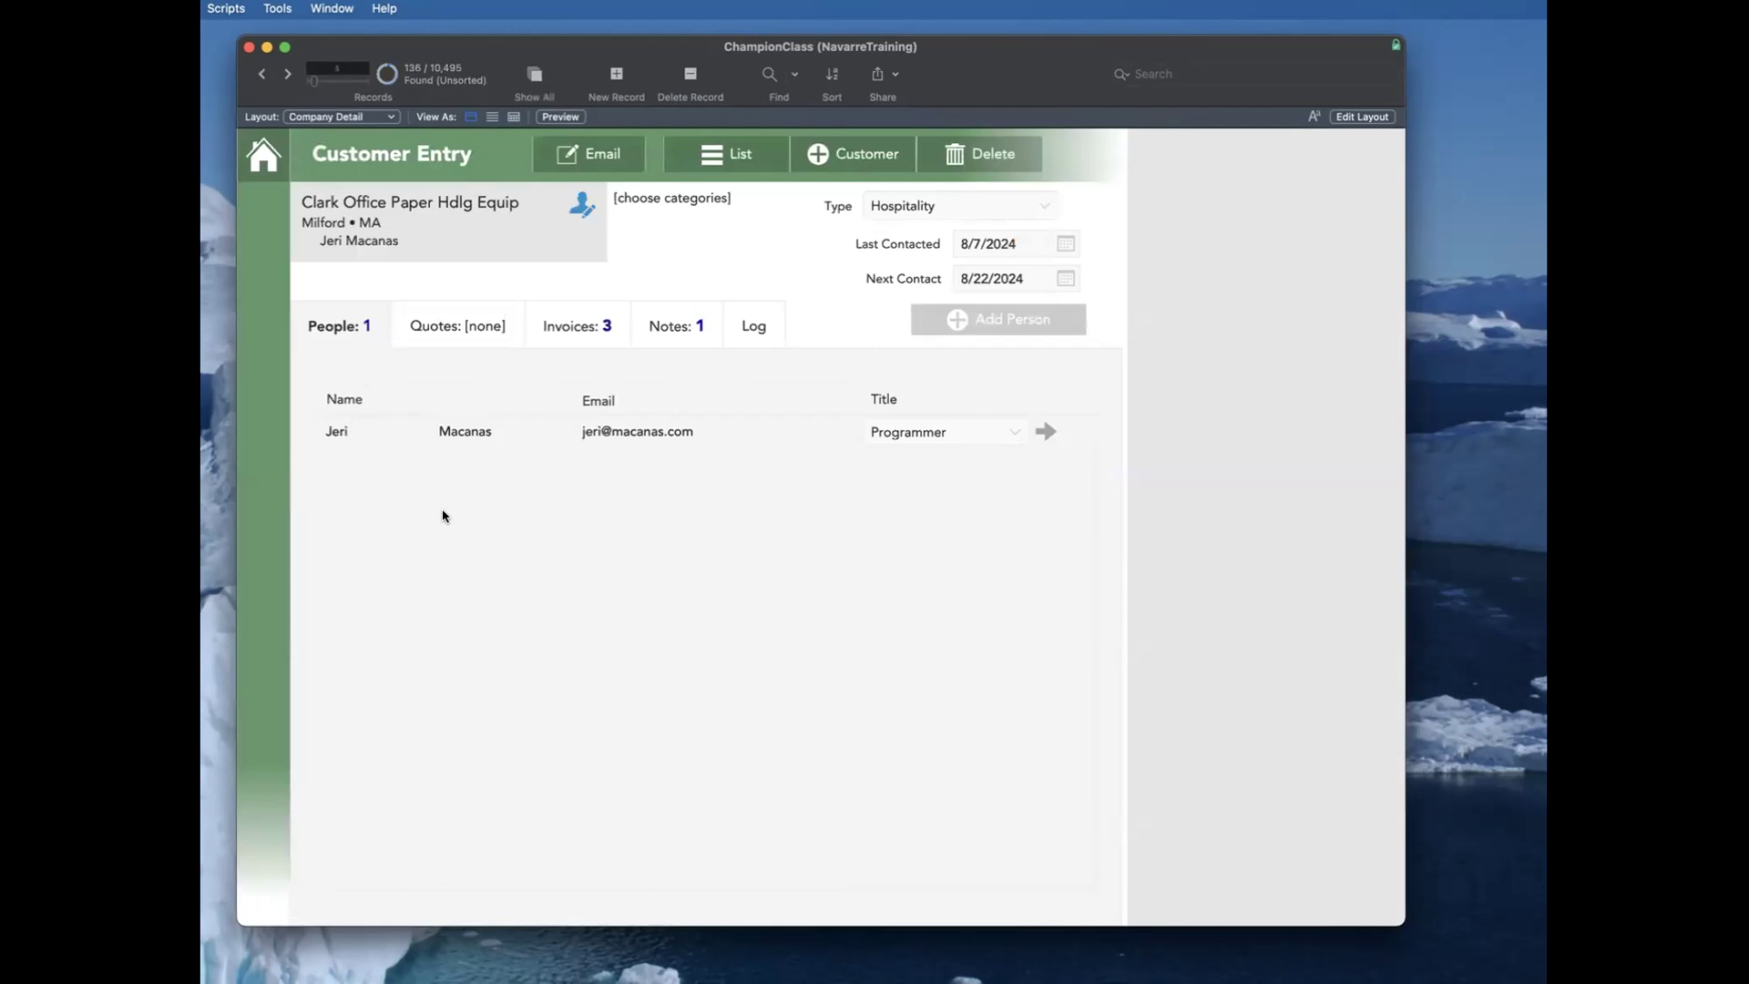
pyautogui.click(264, 150)
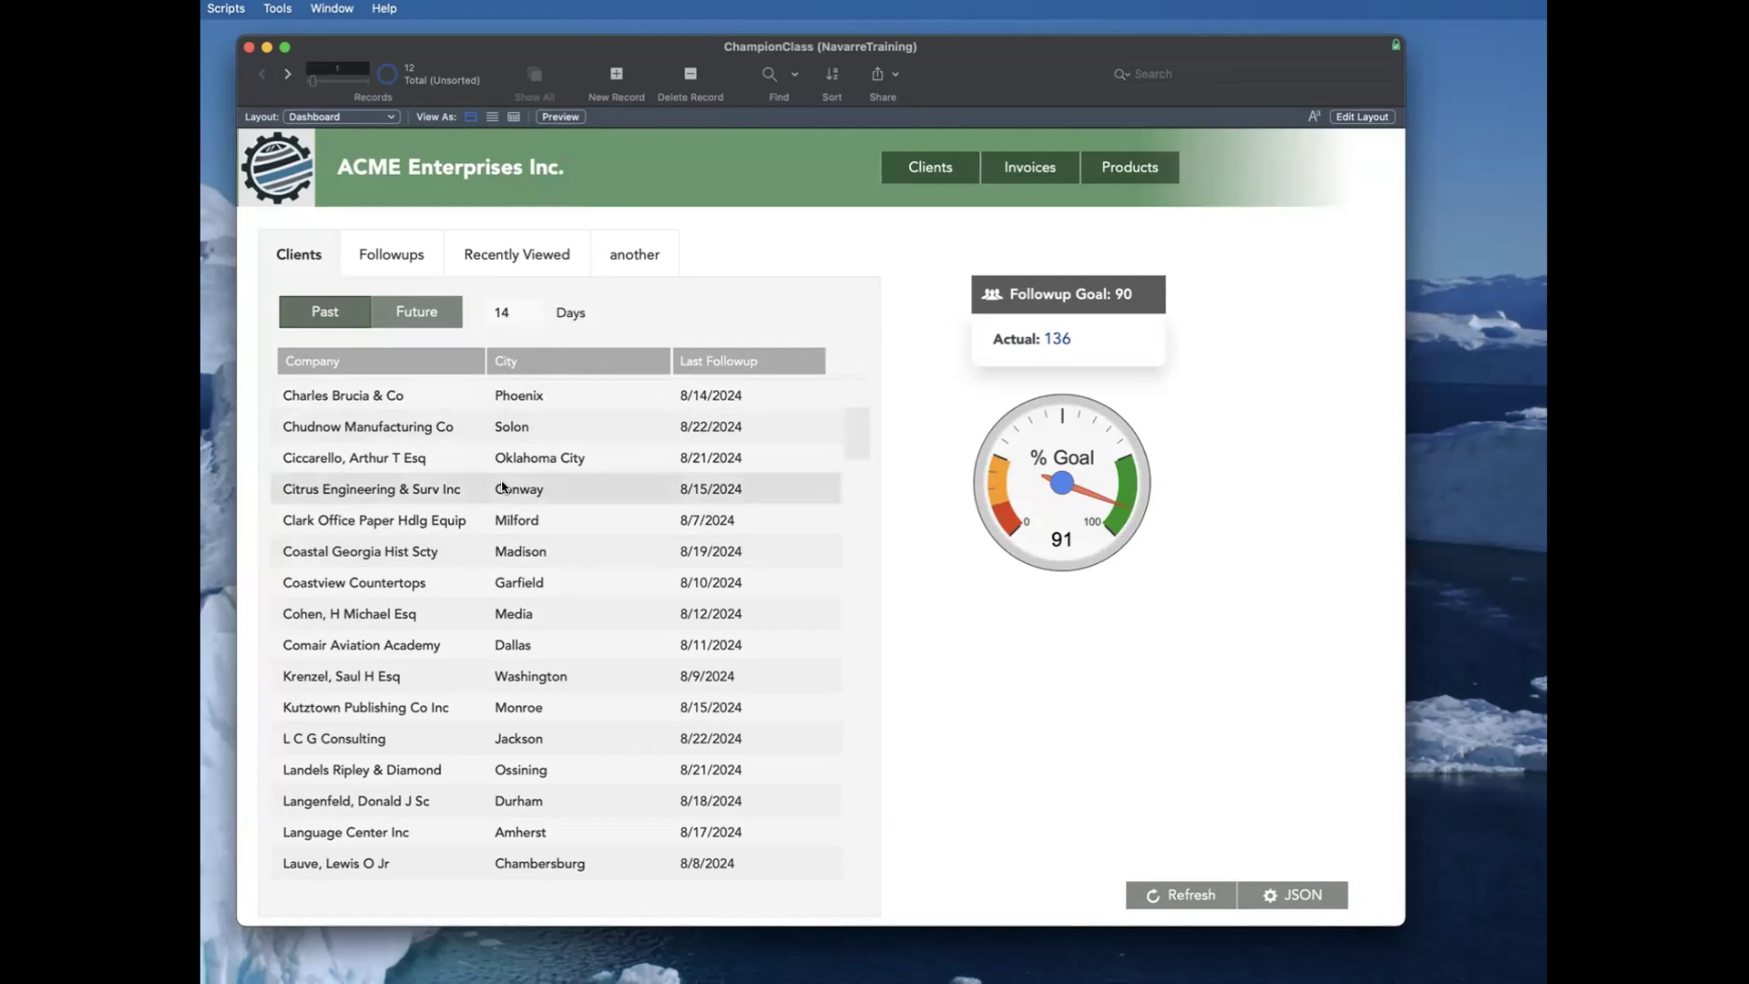
# Step: Examine the table occurrence groups in the database's relationships graph, then close the graph
pyautogui.press('super+shift+d')
pyautogui.click(1038, 165)
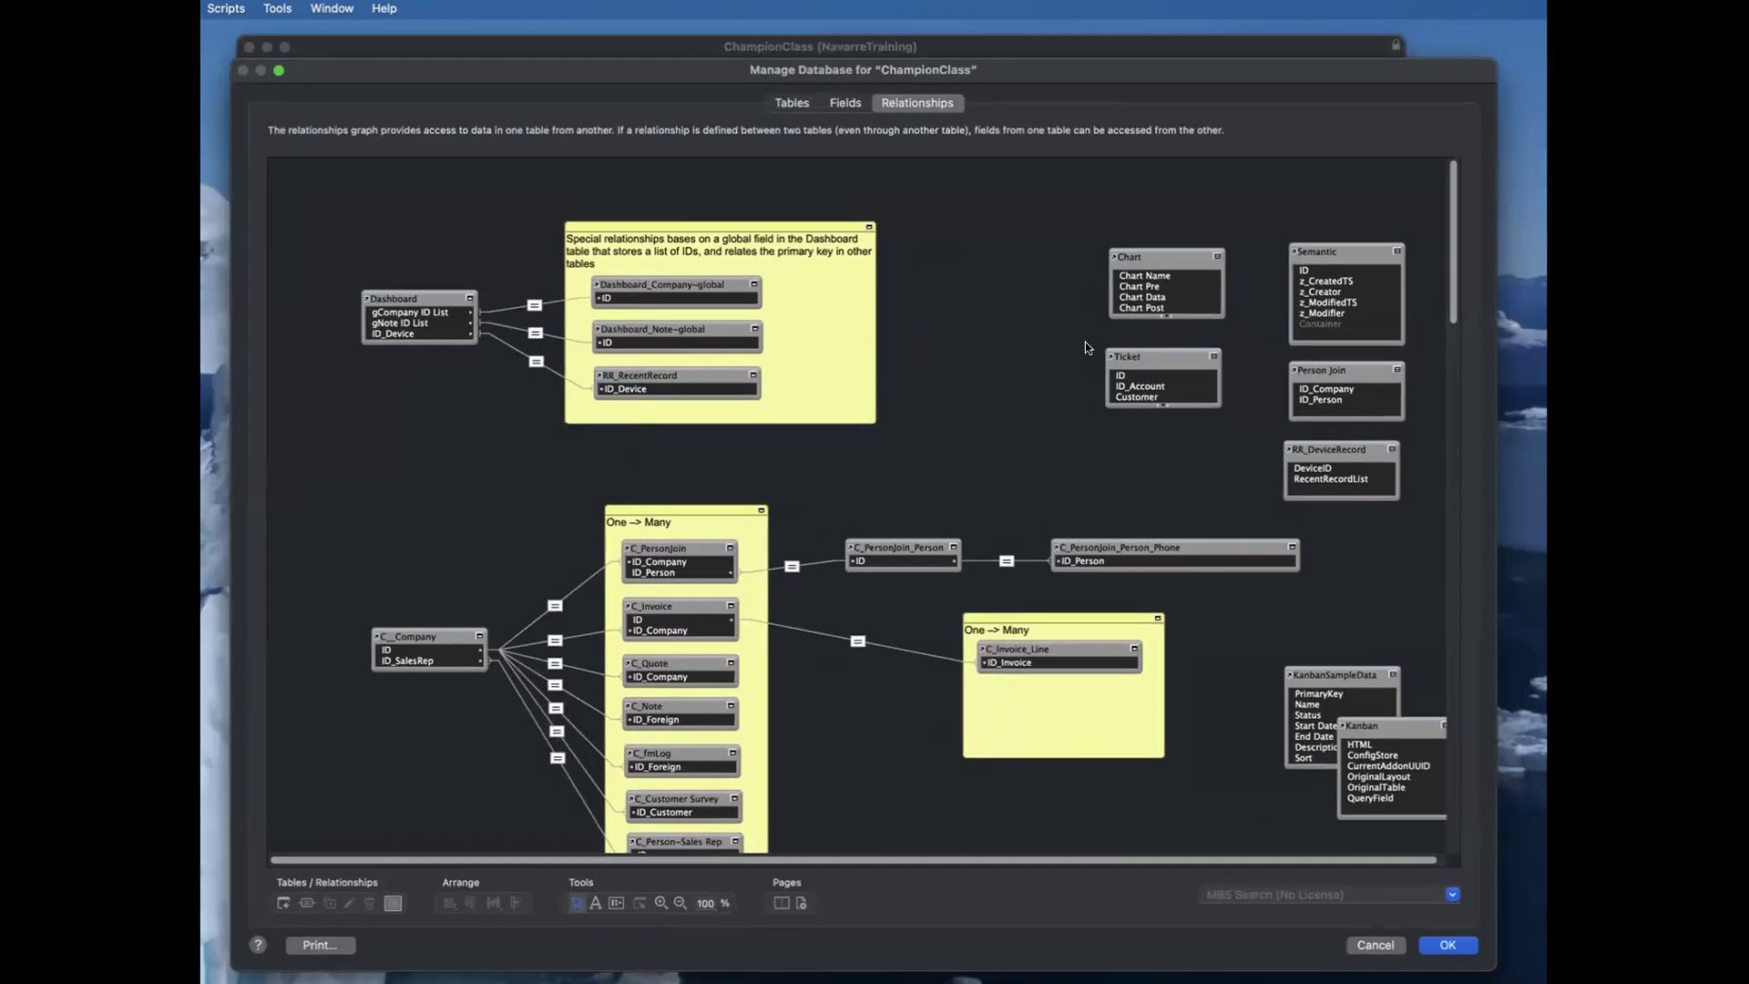
pyautogui.scroll(-5, 942, 605)
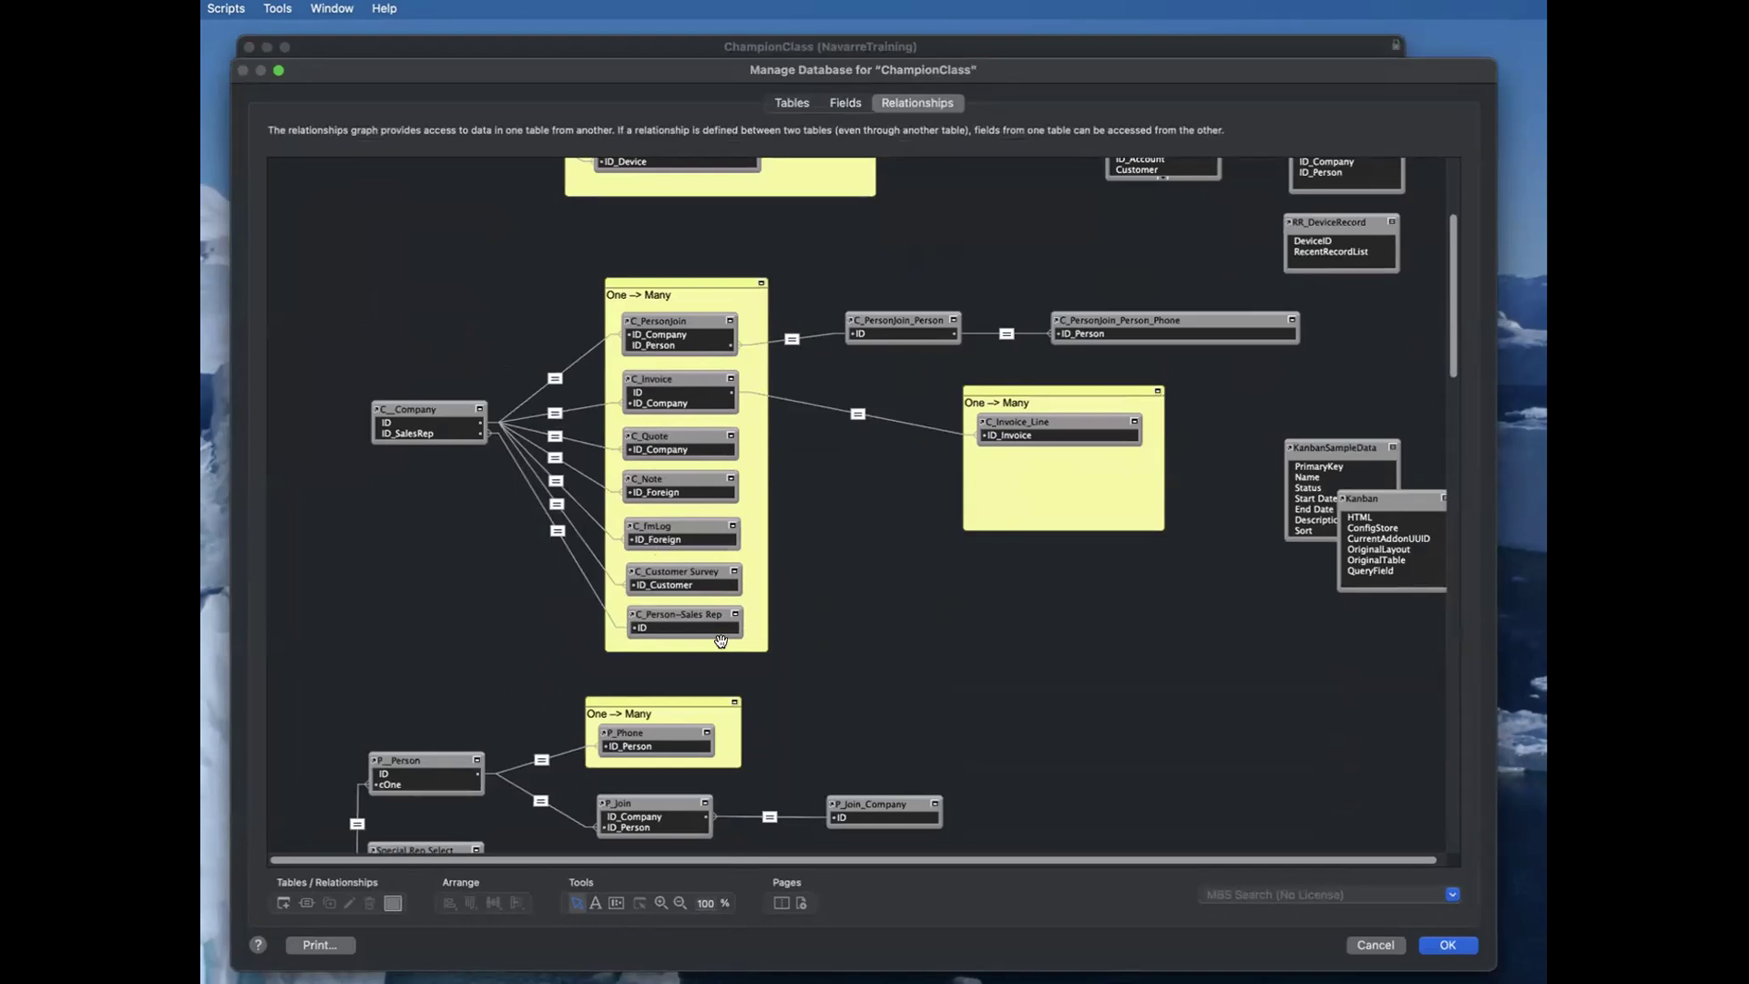
pyautogui.scroll(-15, 801, 572)
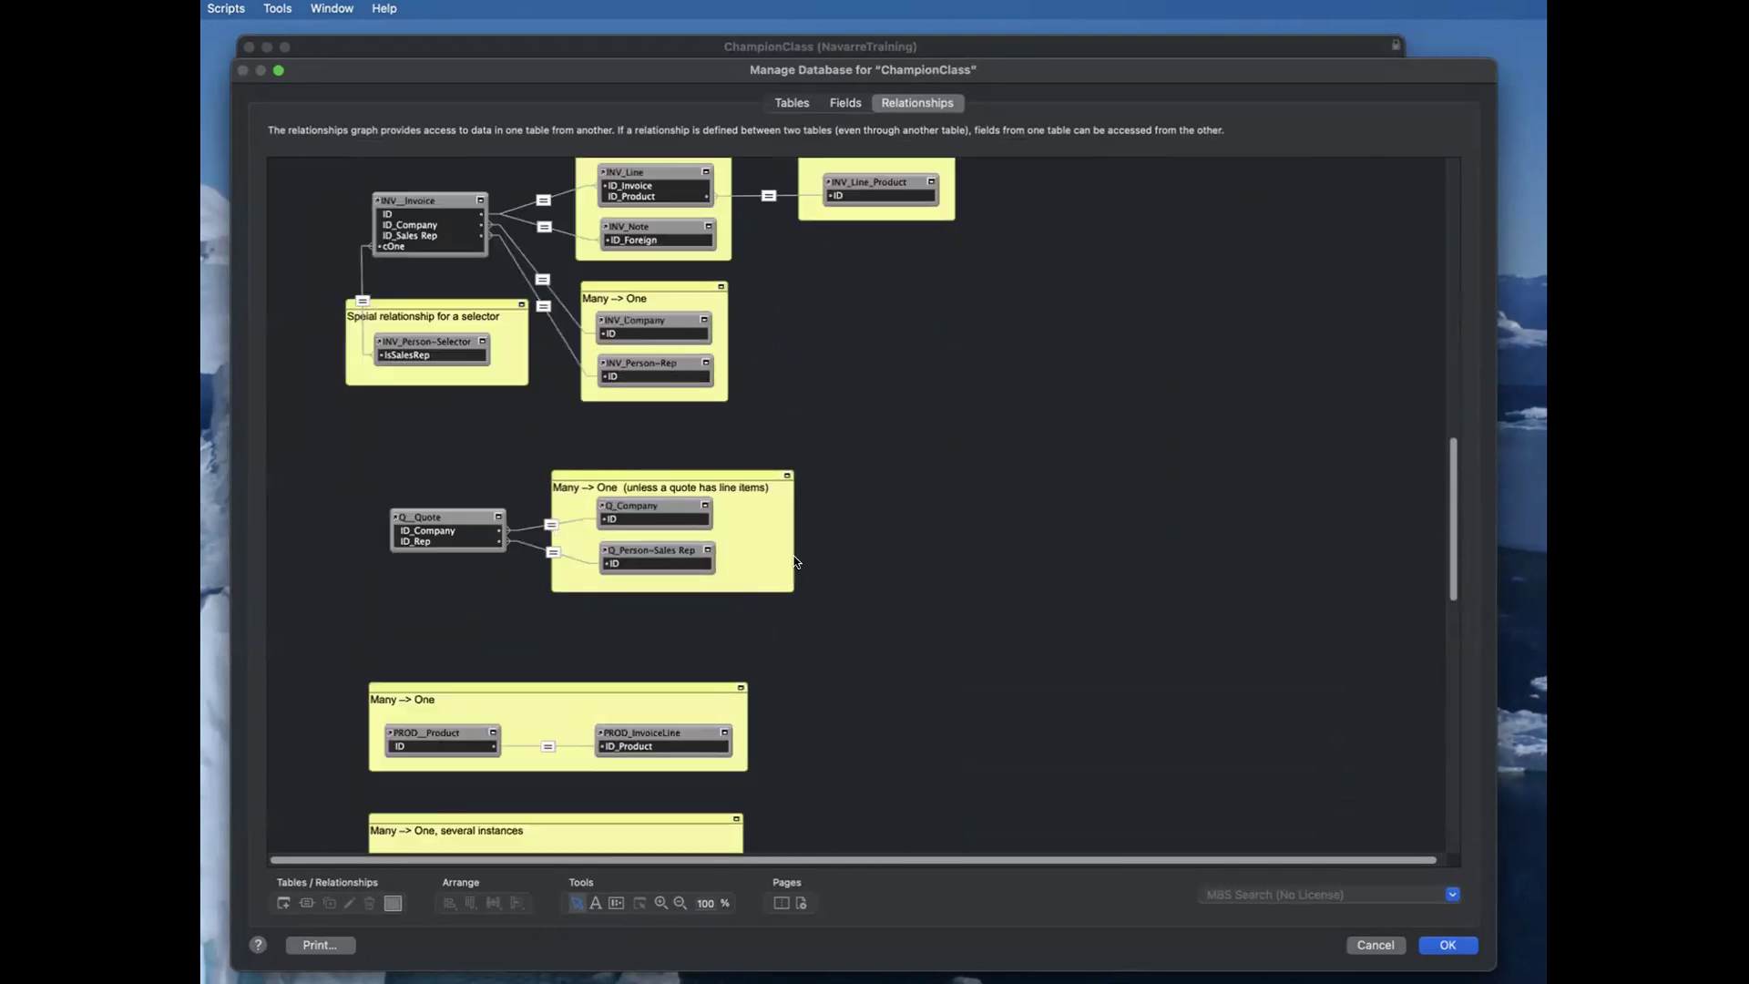
pyautogui.scroll(2, 794, 561)
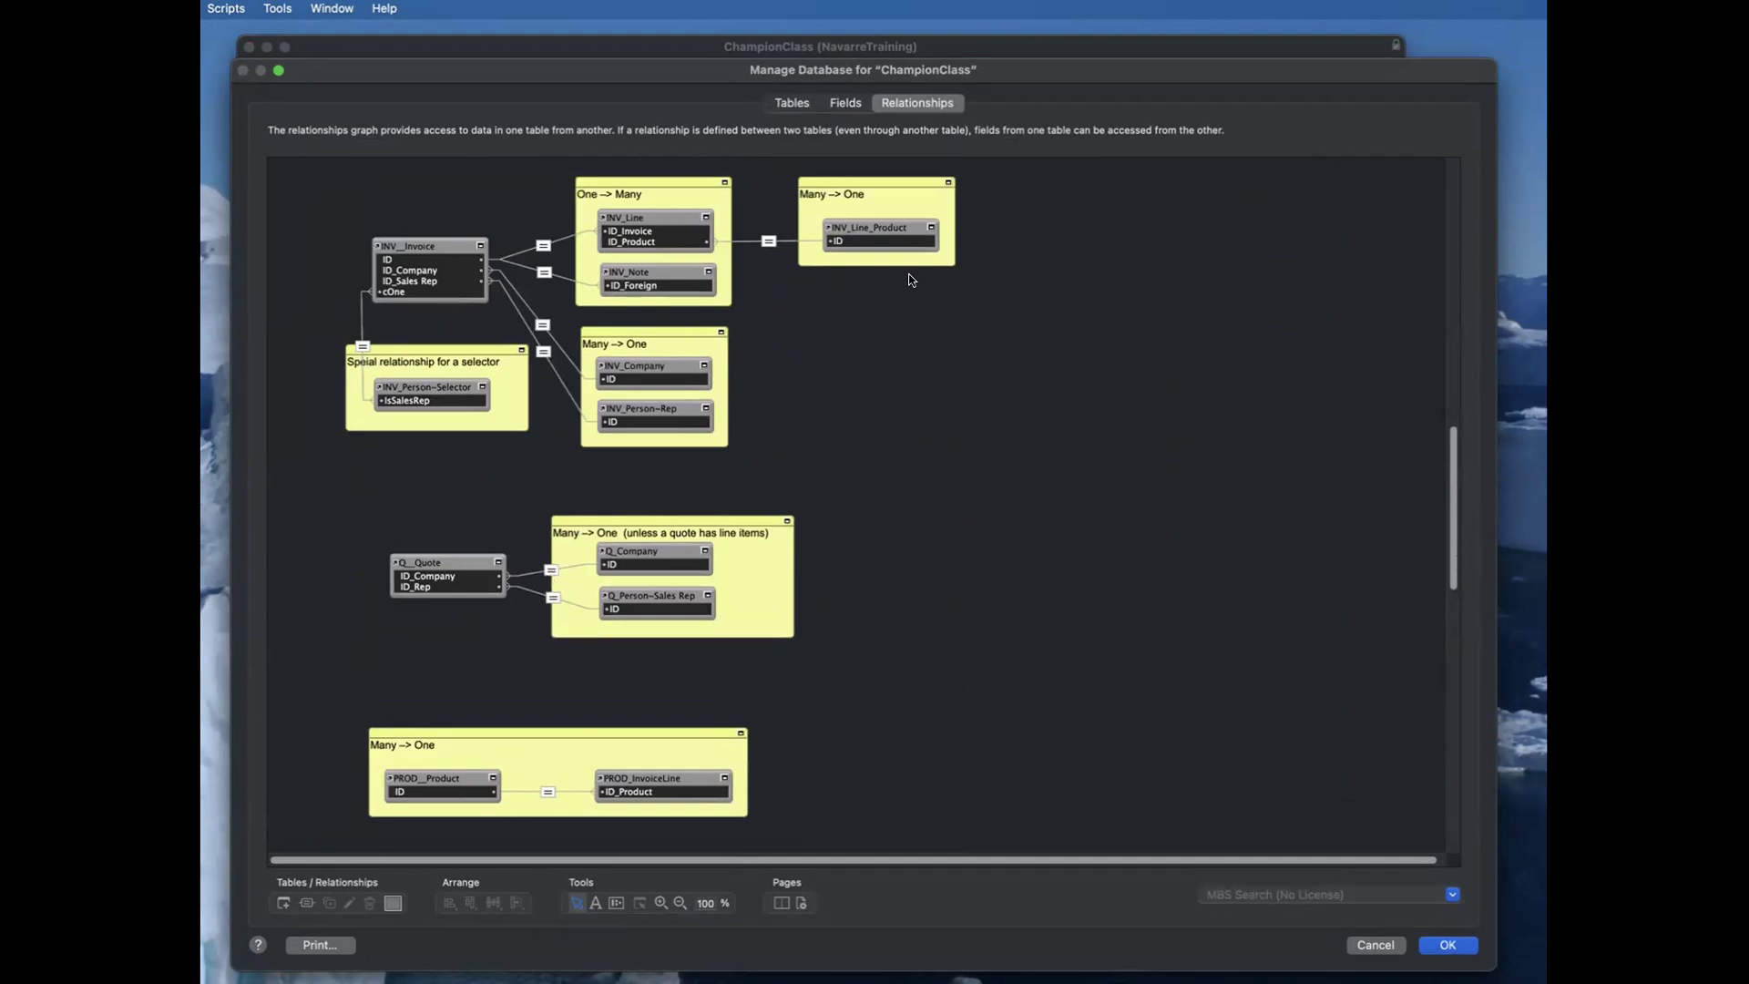
pyautogui.scroll(-10, 941, 359)
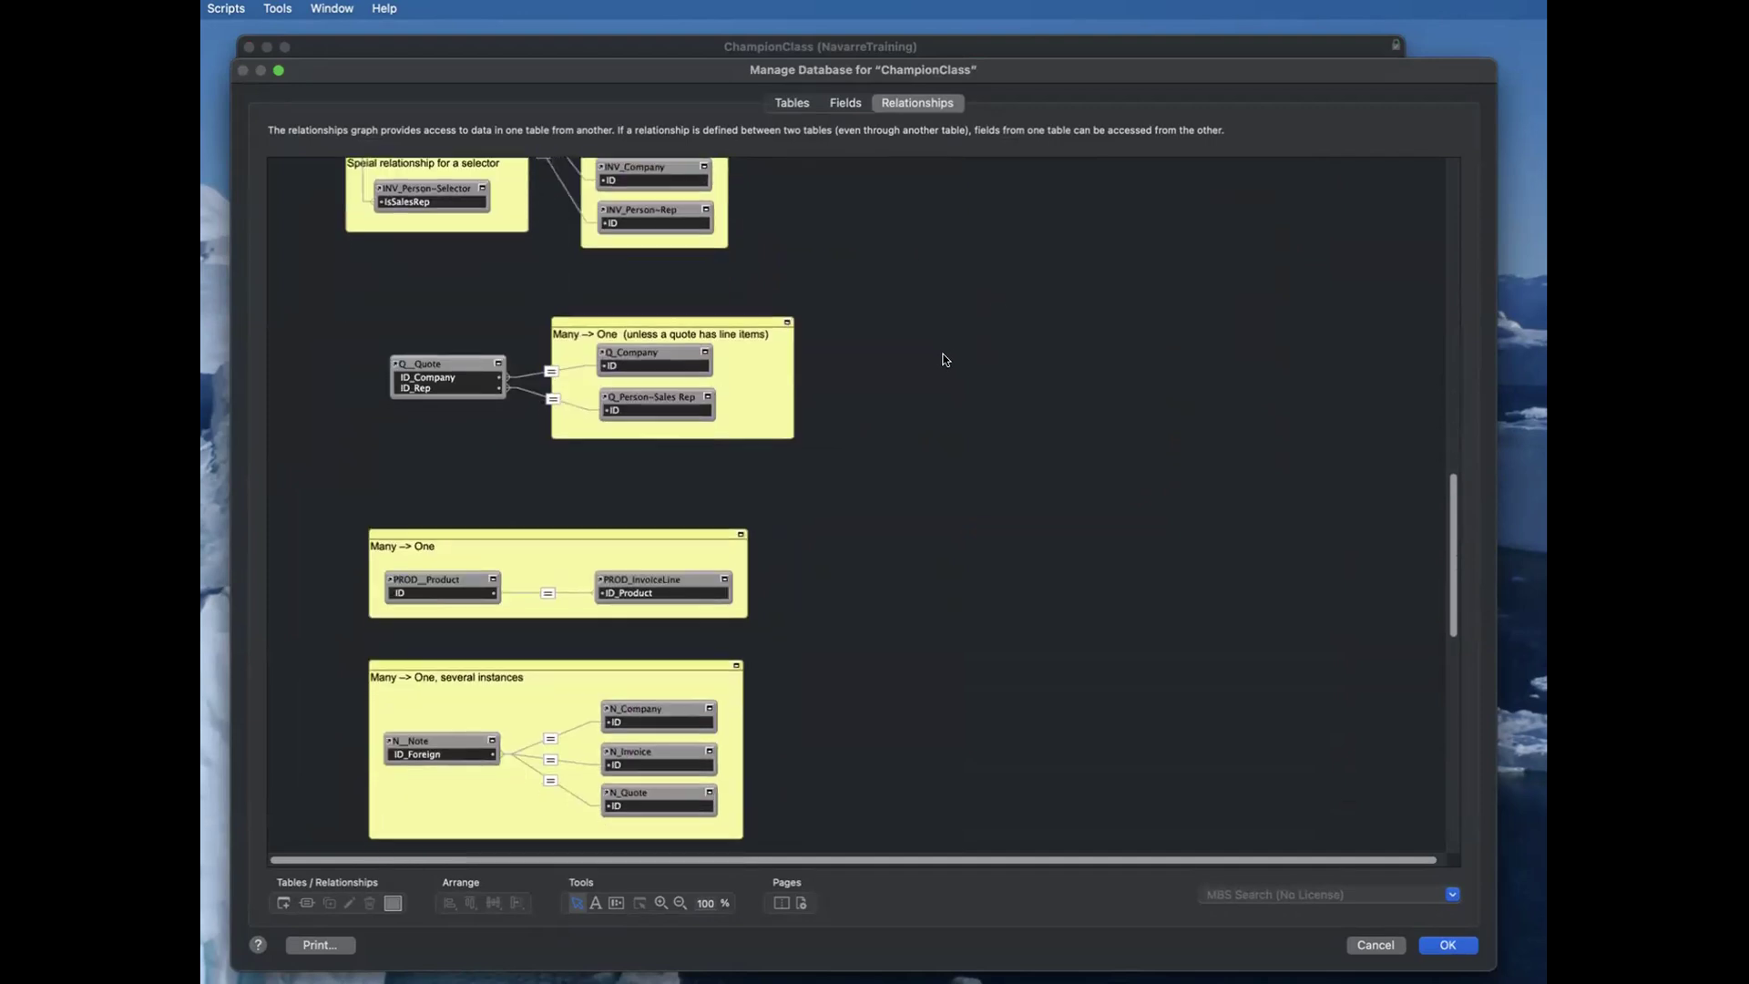
pyautogui.press('Return')
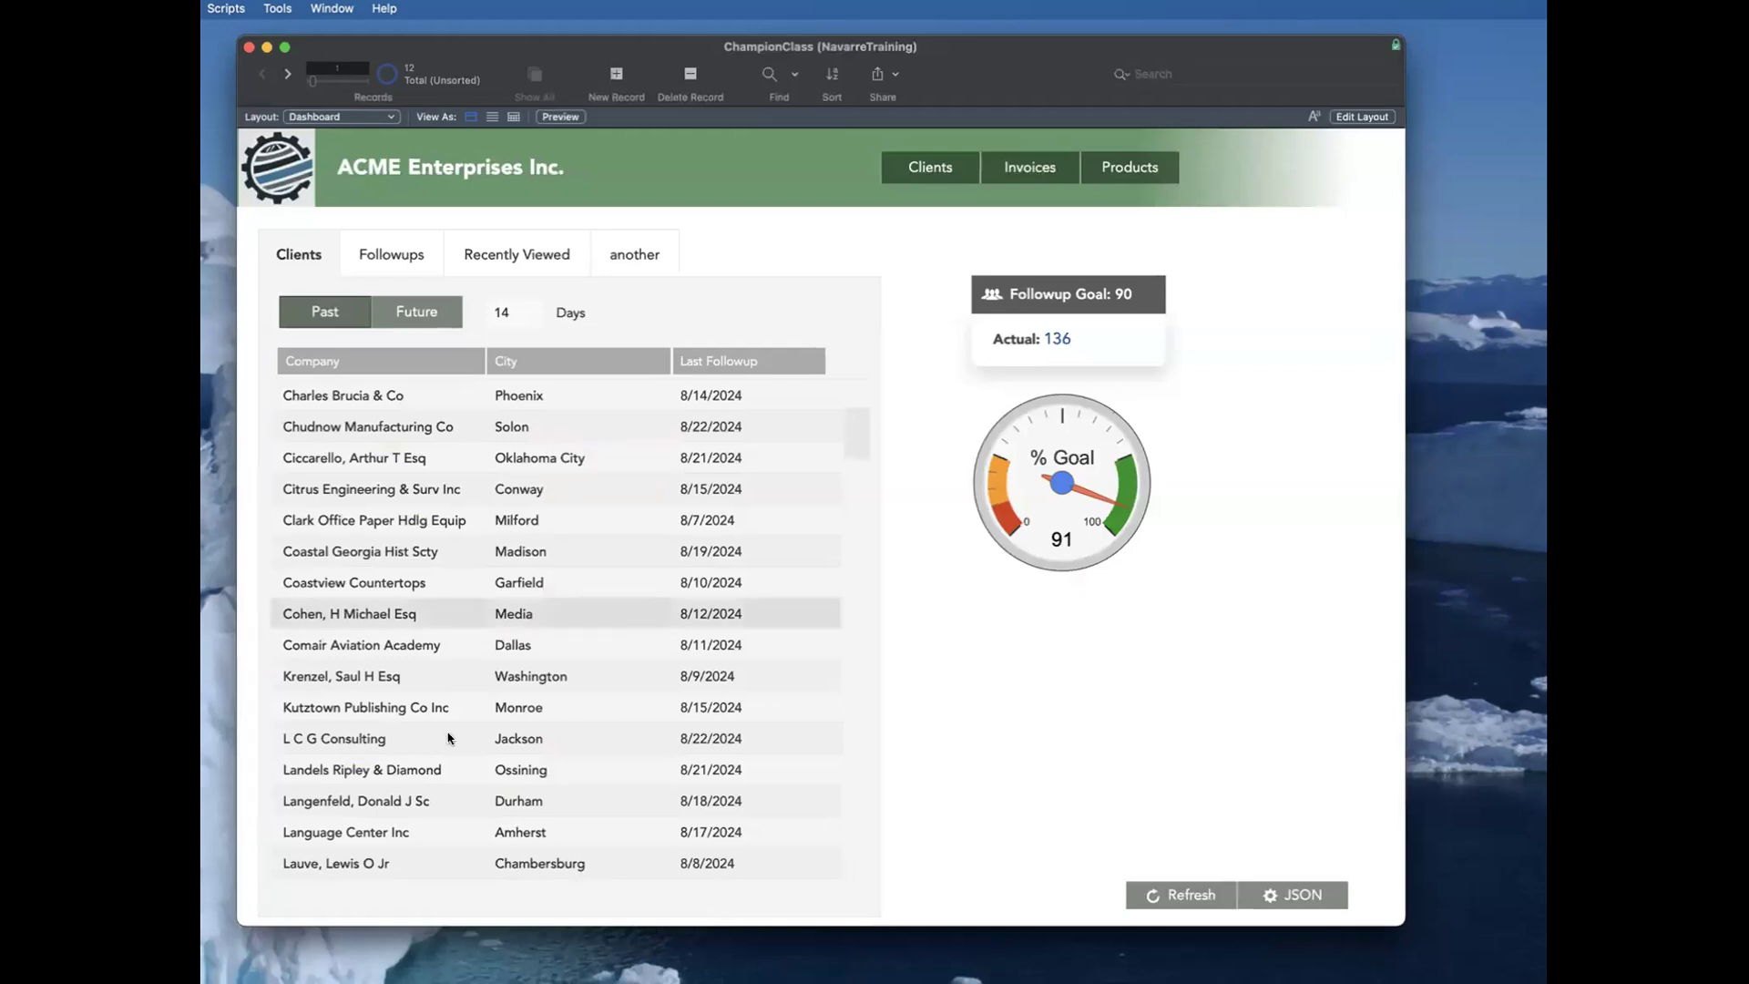
# Step: Reopen the Clark Office Paper Hdlg Equip record and view its category choices and organization details
pyautogui.click(376, 521)
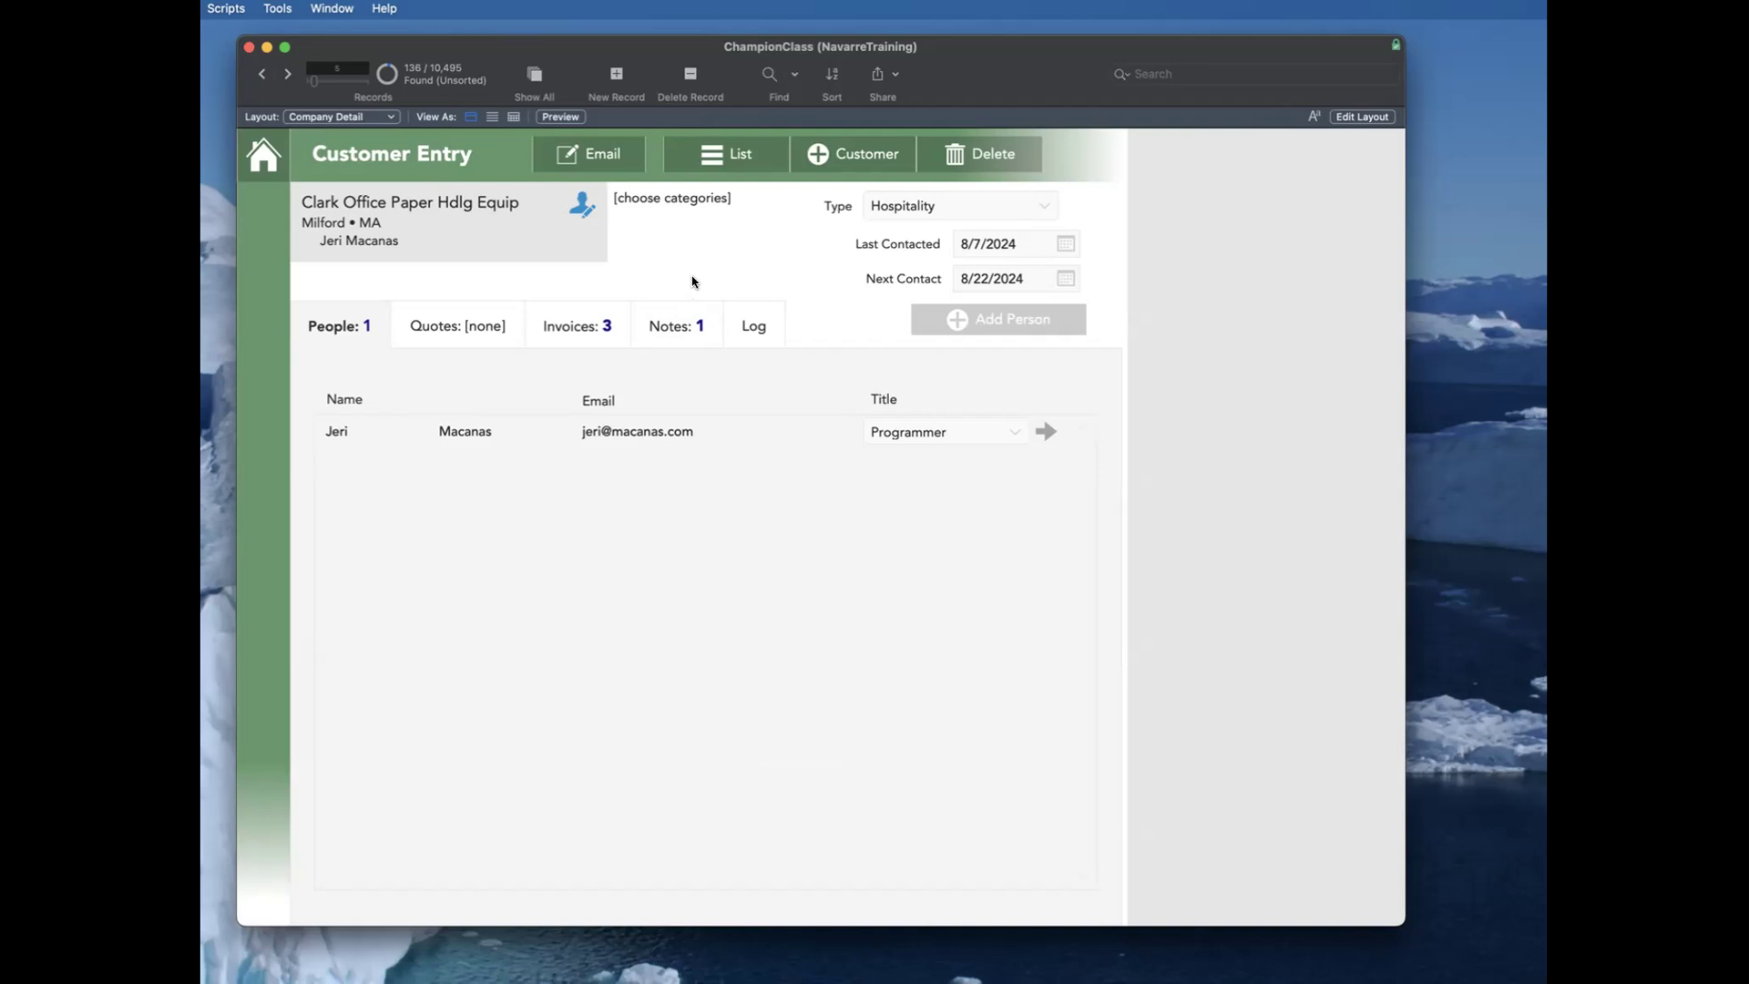
pyautogui.click(628, 208)
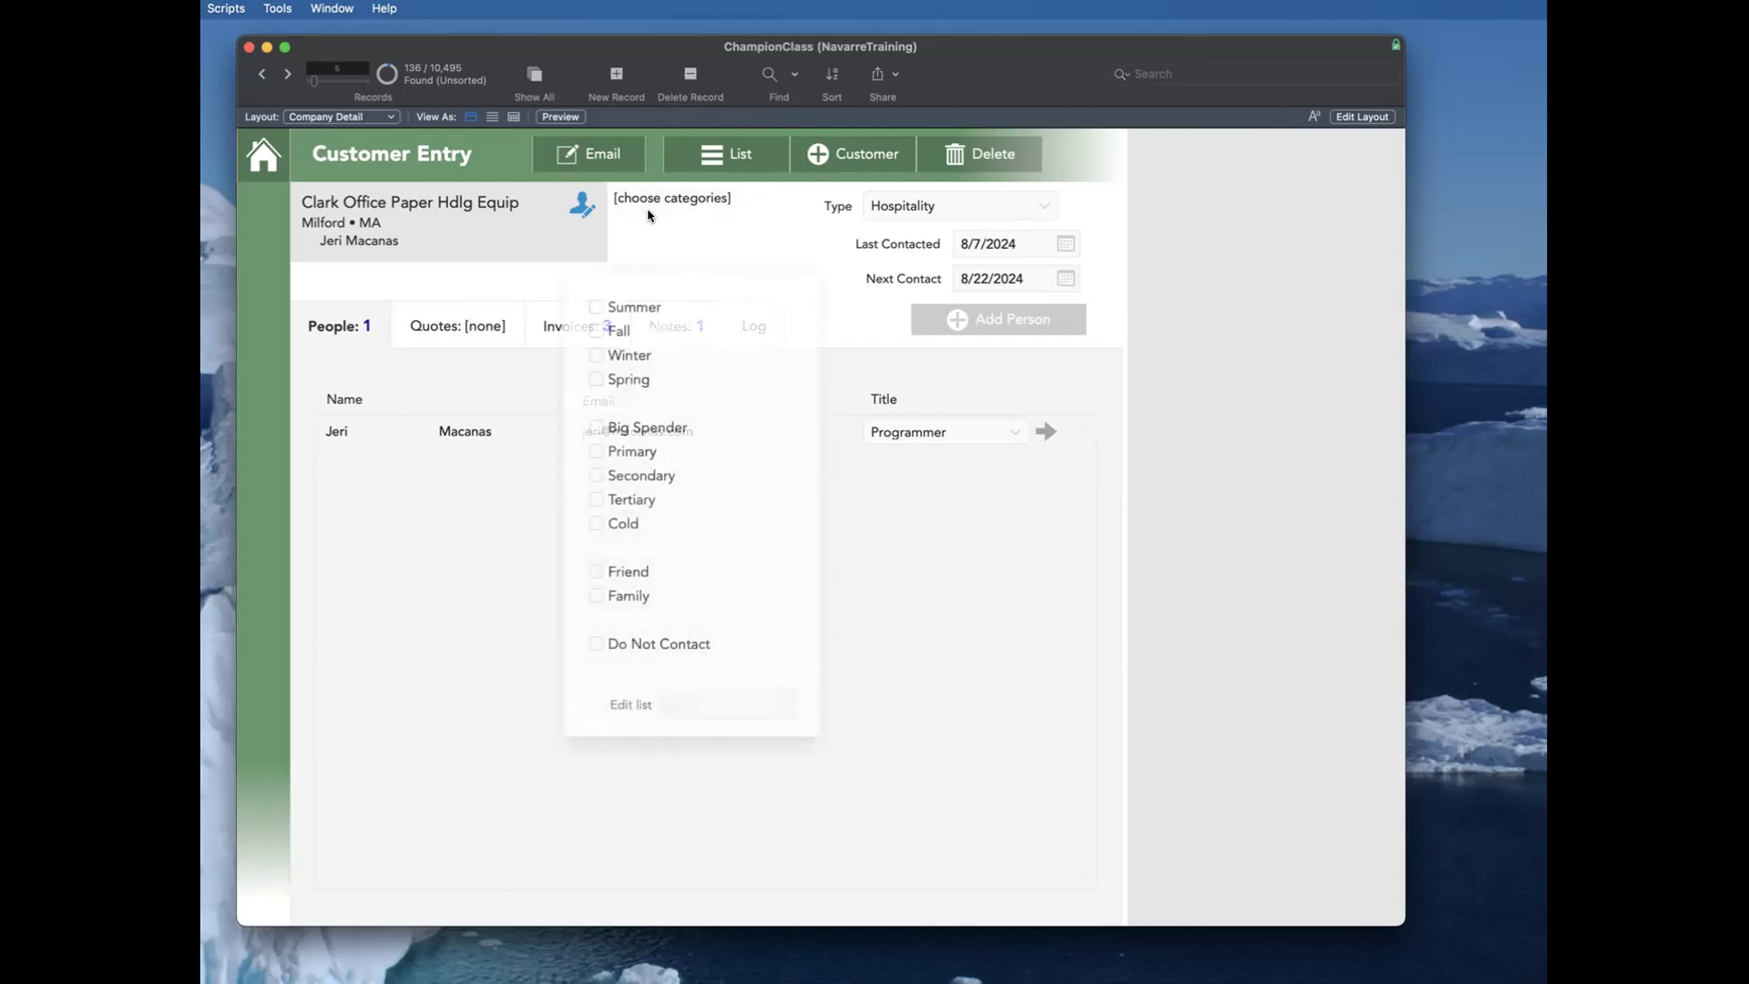
pyautogui.click(580, 204)
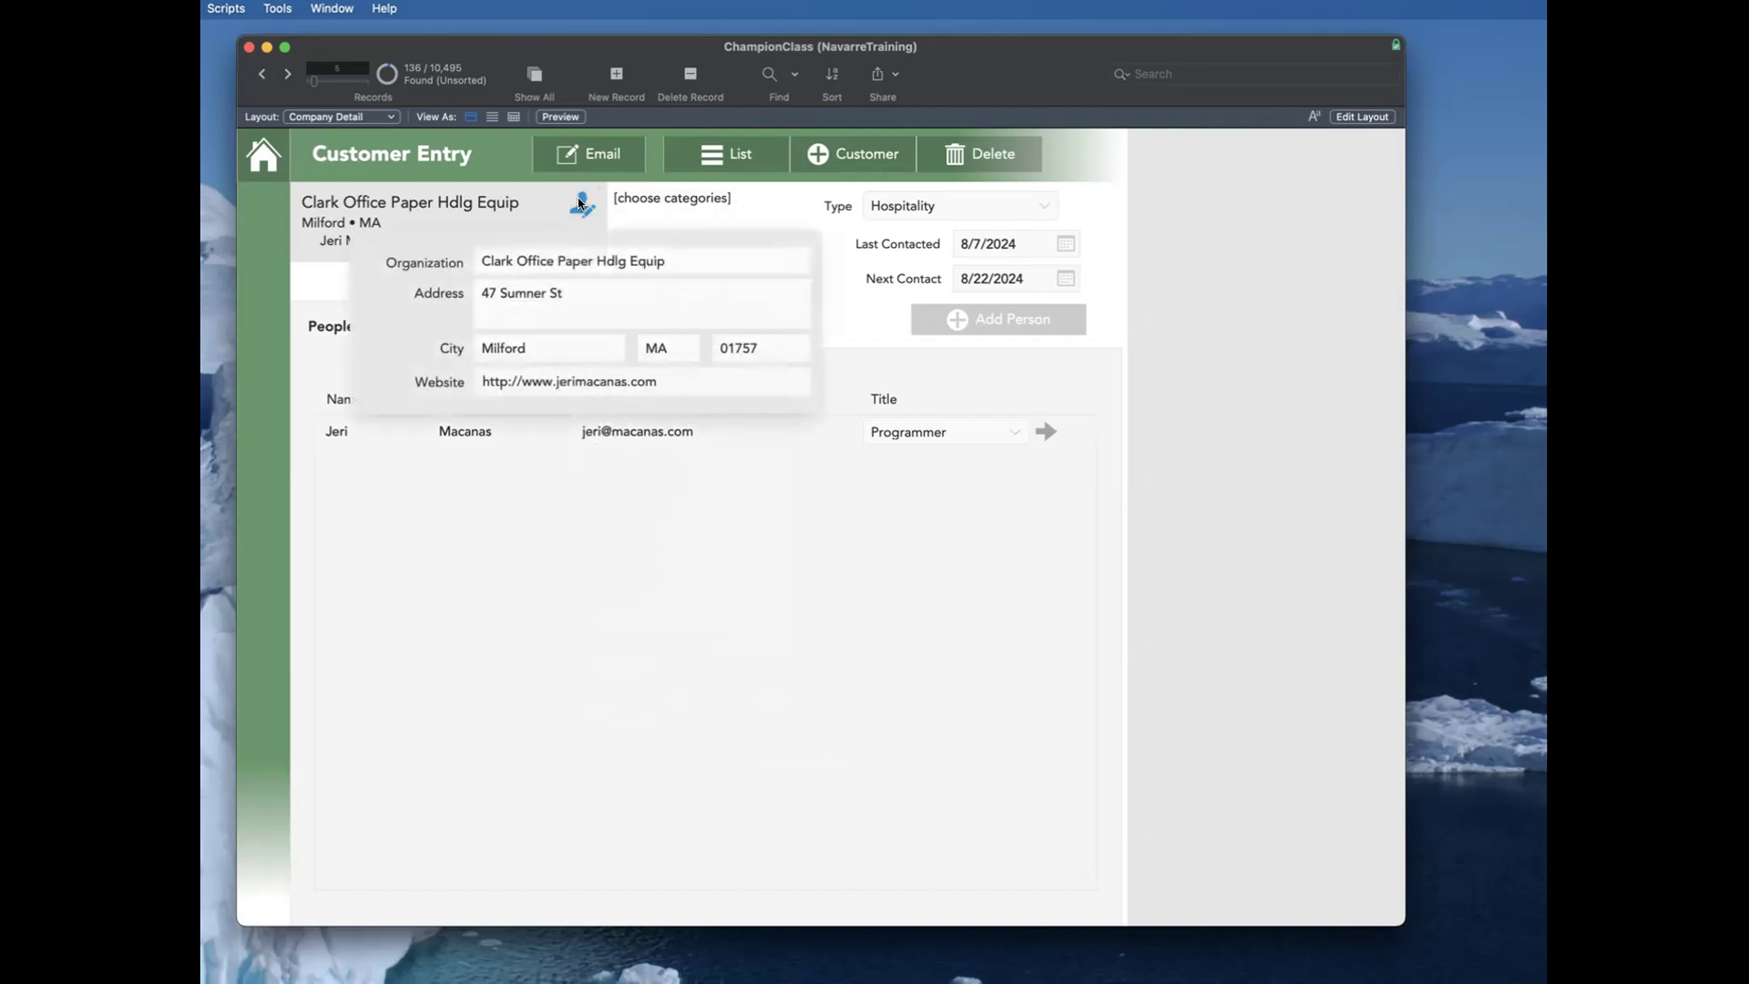
pyautogui.click(580, 202)
pyautogui.click(1022, 317)
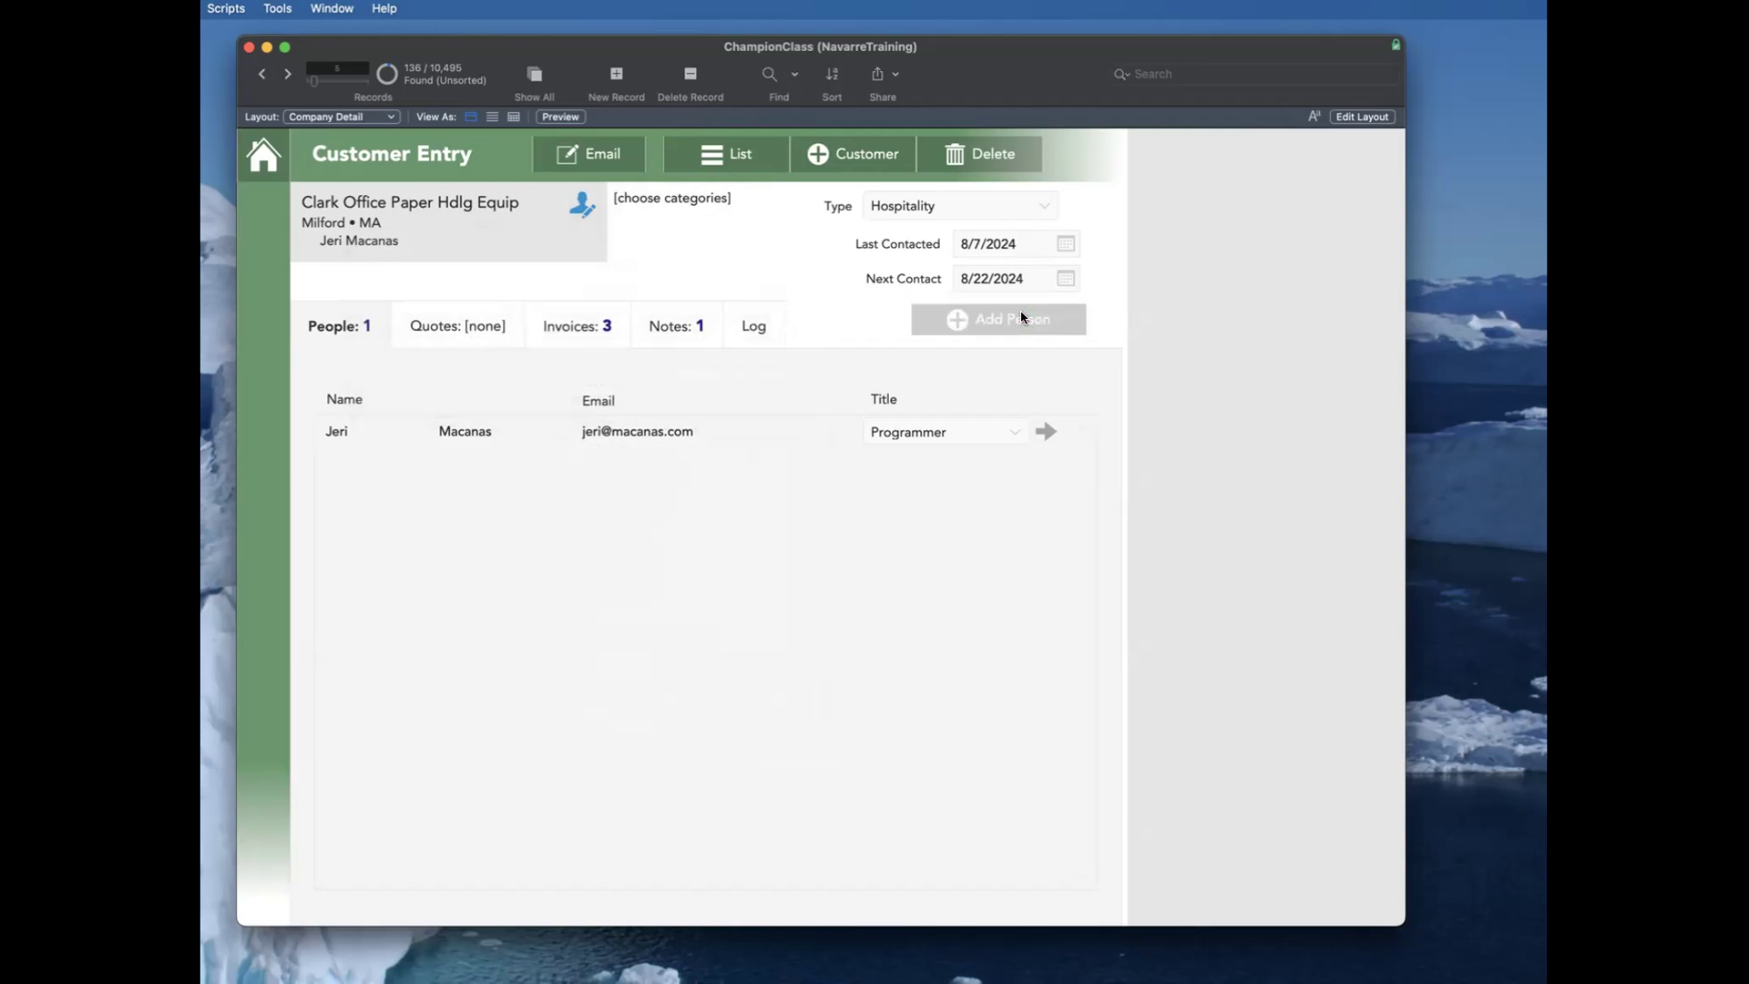
pyautogui.click(971, 322)
# Step: Review the company's related quotes, invoices and people, ending on its invoices
pyautogui.click(421, 335)
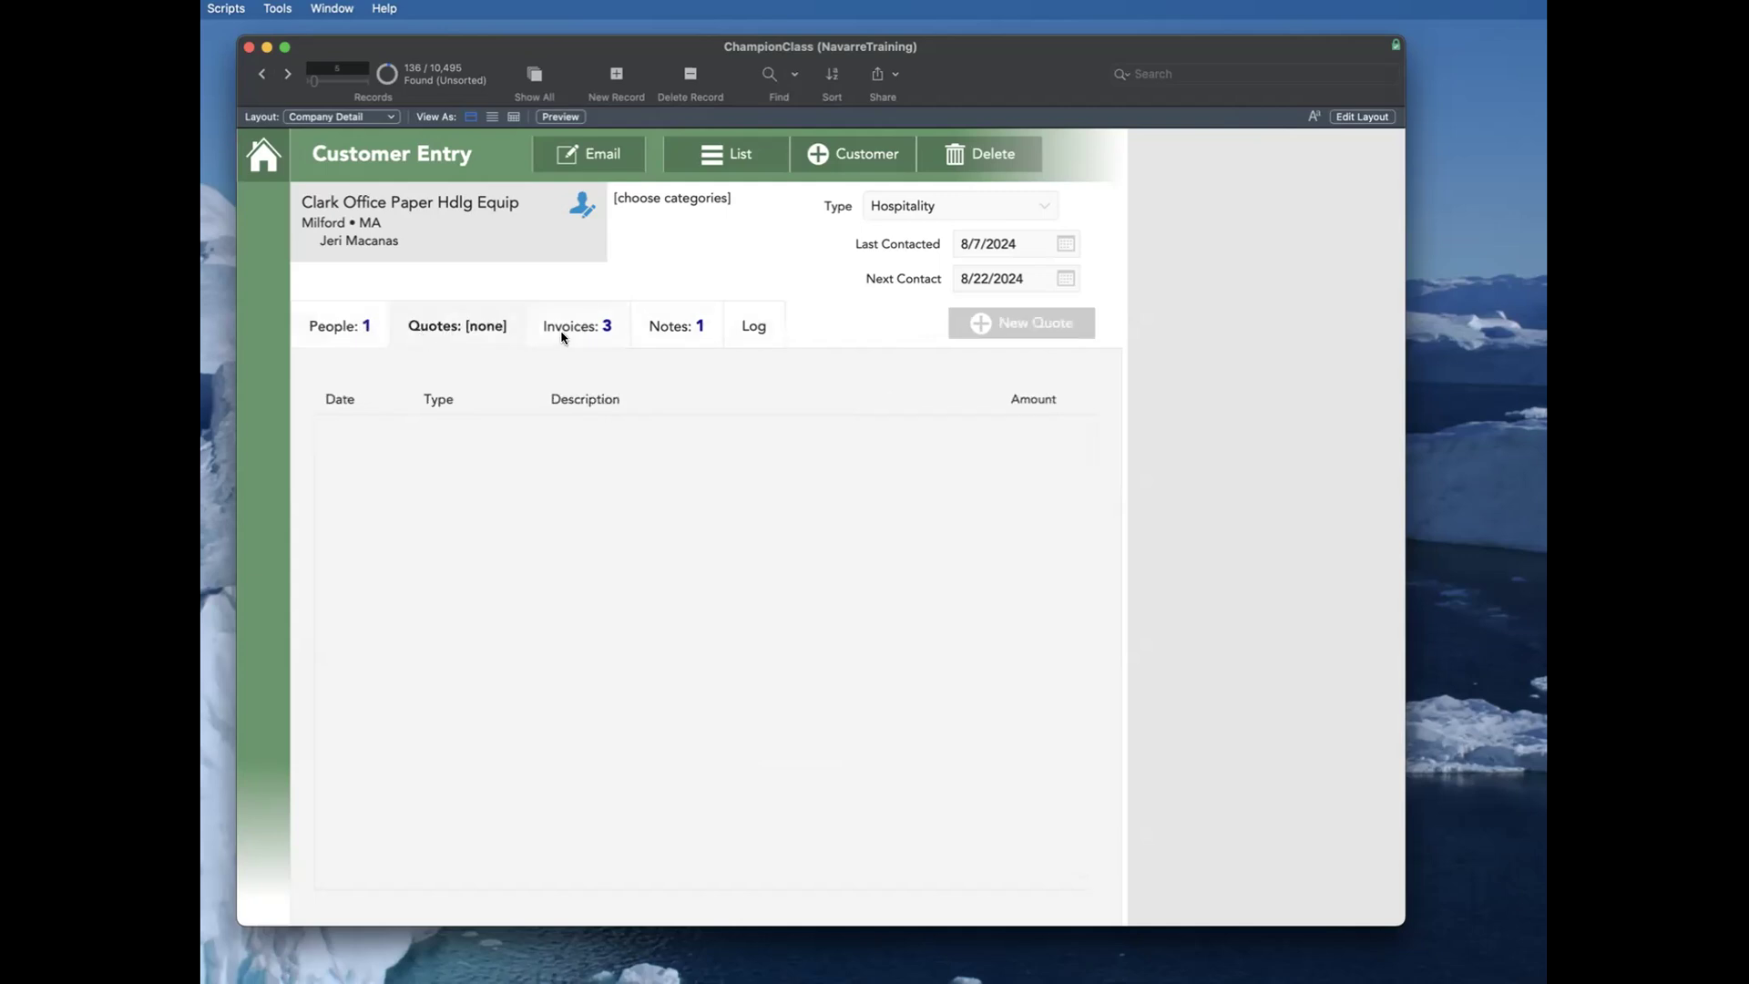
pyautogui.click(564, 336)
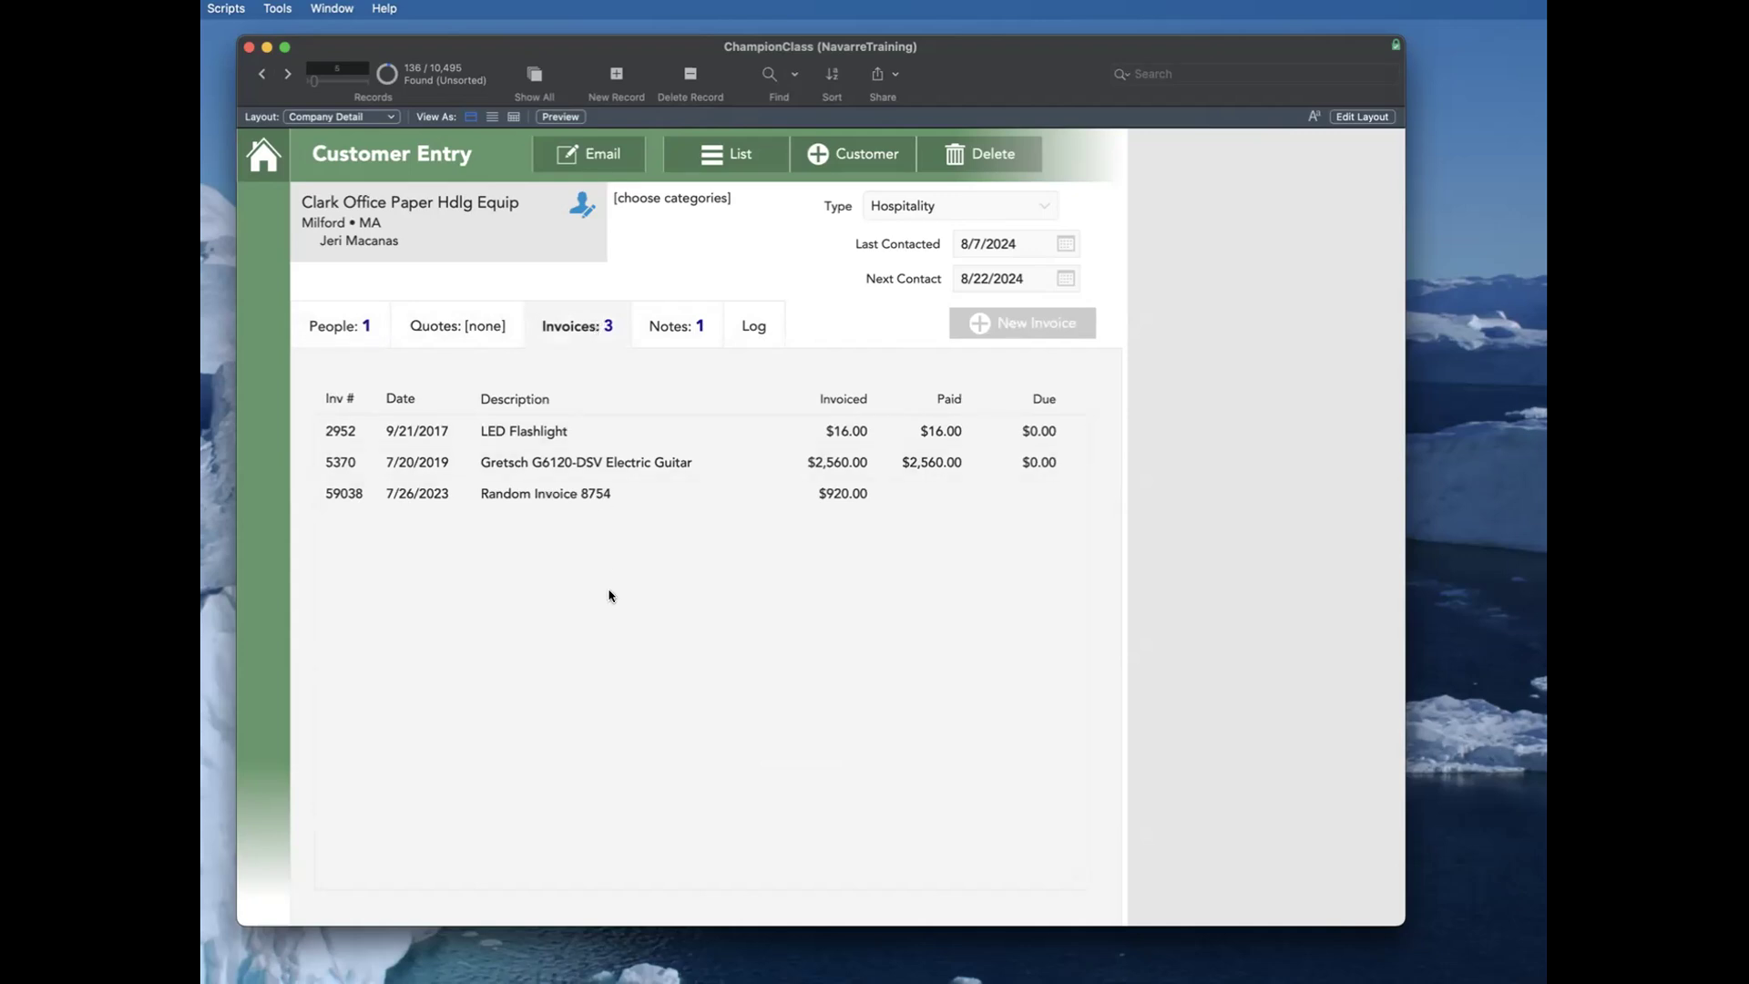
pyautogui.click(373, 326)
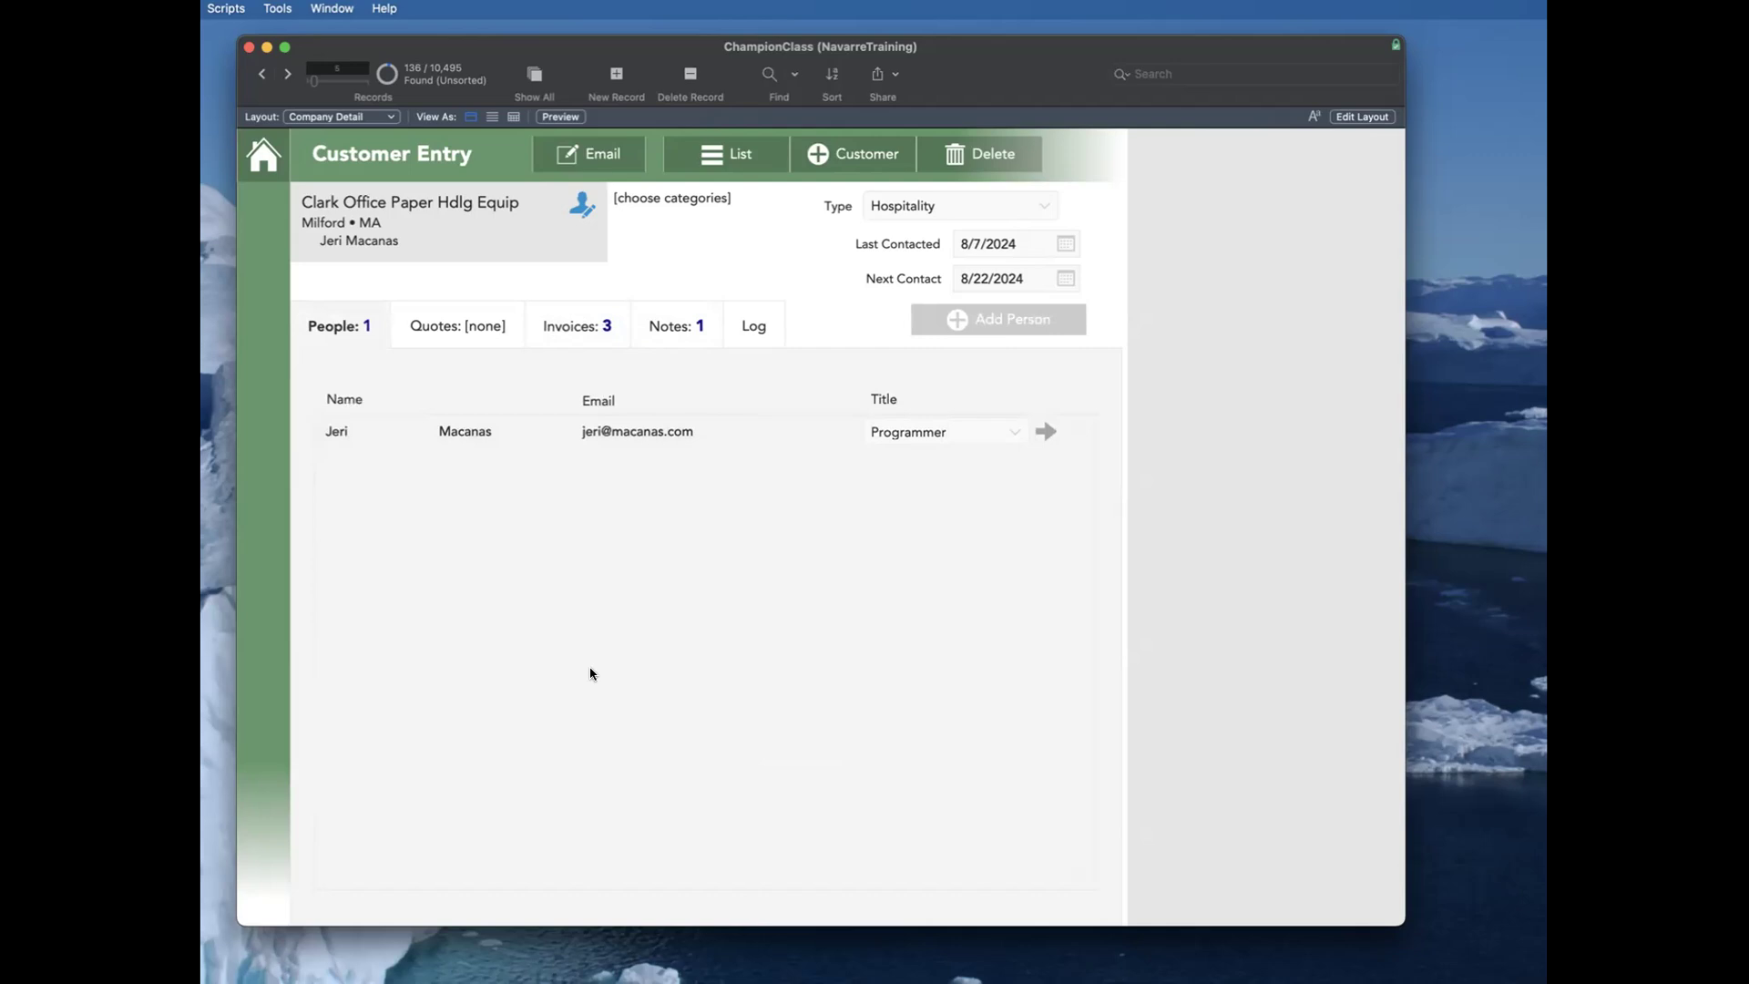
pyautogui.click(573, 334)
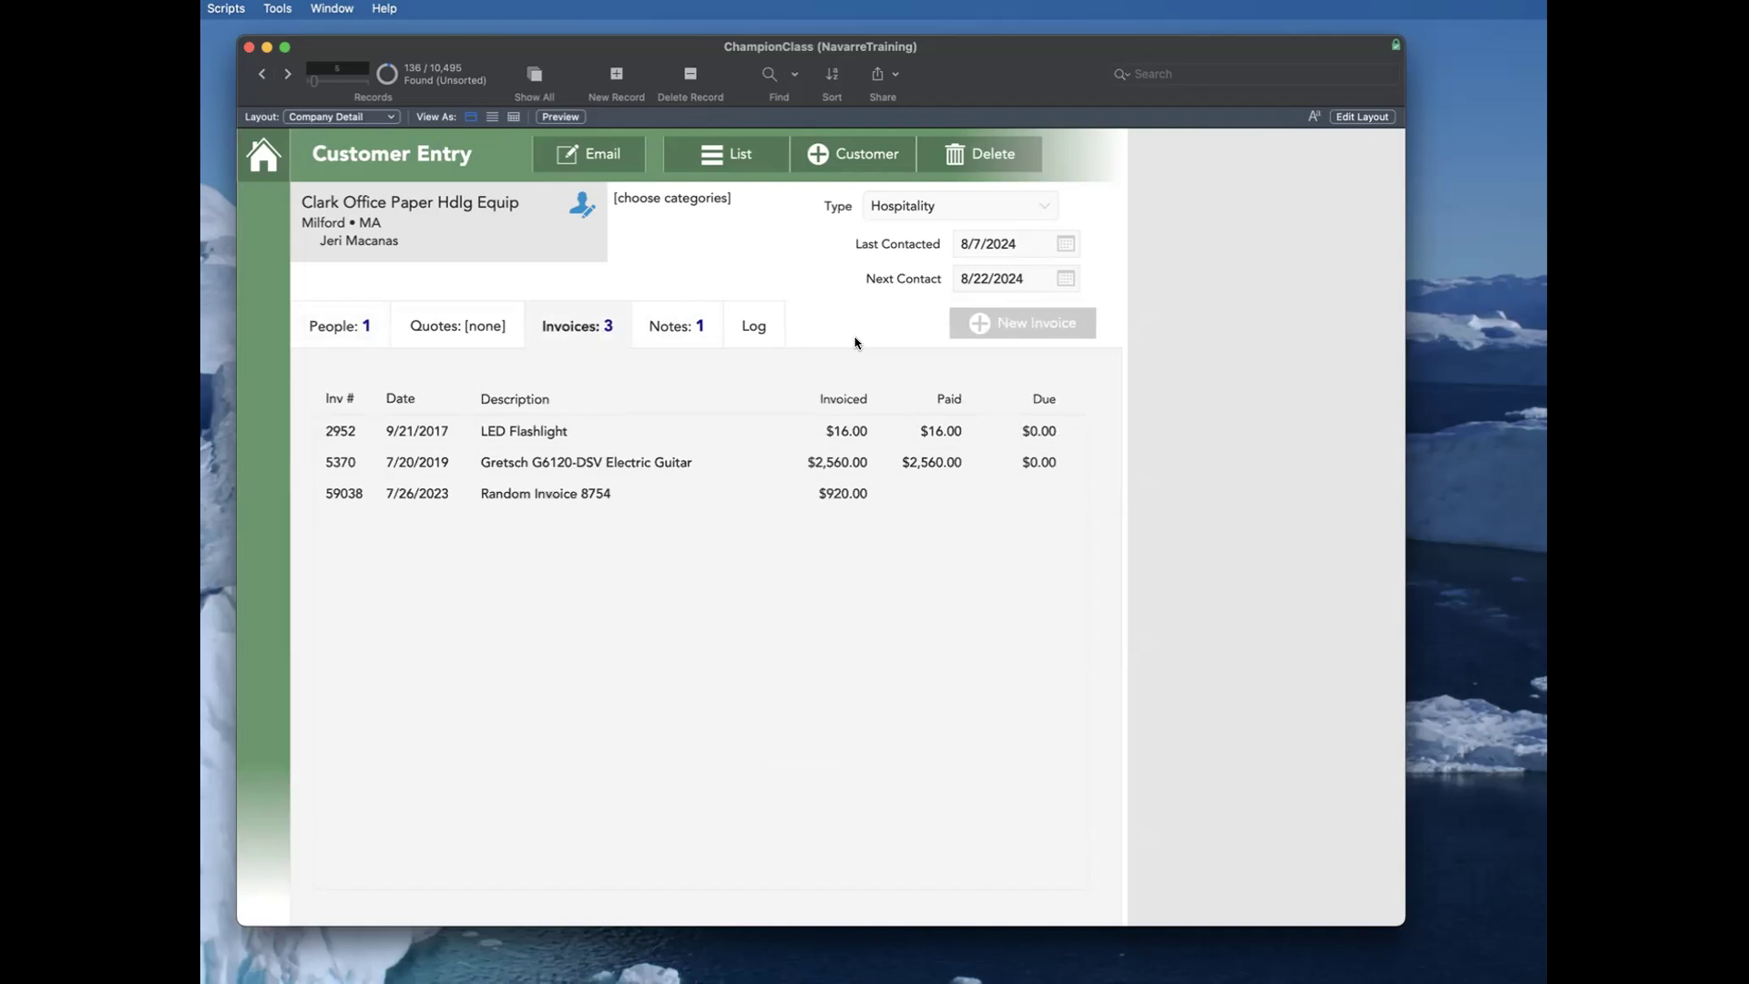
# Step: Inspect the Company Detail design in Layout mode, select the developer objects beside the main area, deselect them and return to Browse mode
pyautogui.press('super+l')
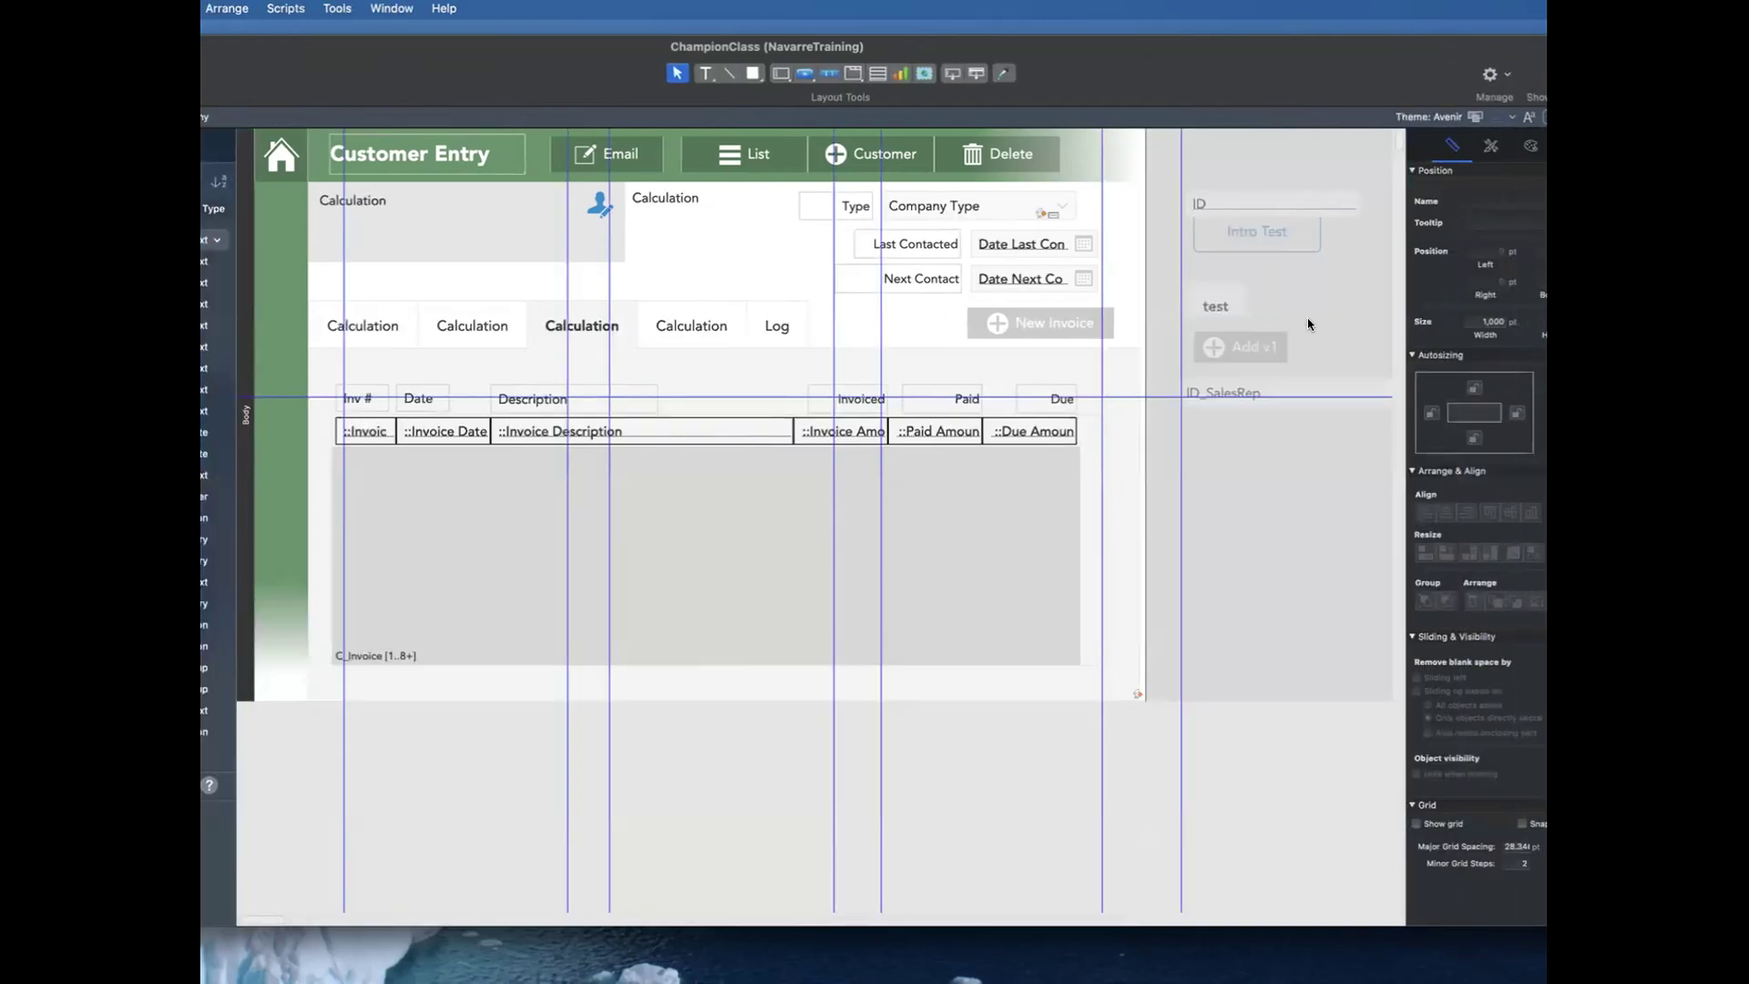
pyautogui.moveTo(1235, 150); pyautogui.dragTo(1248, 672)
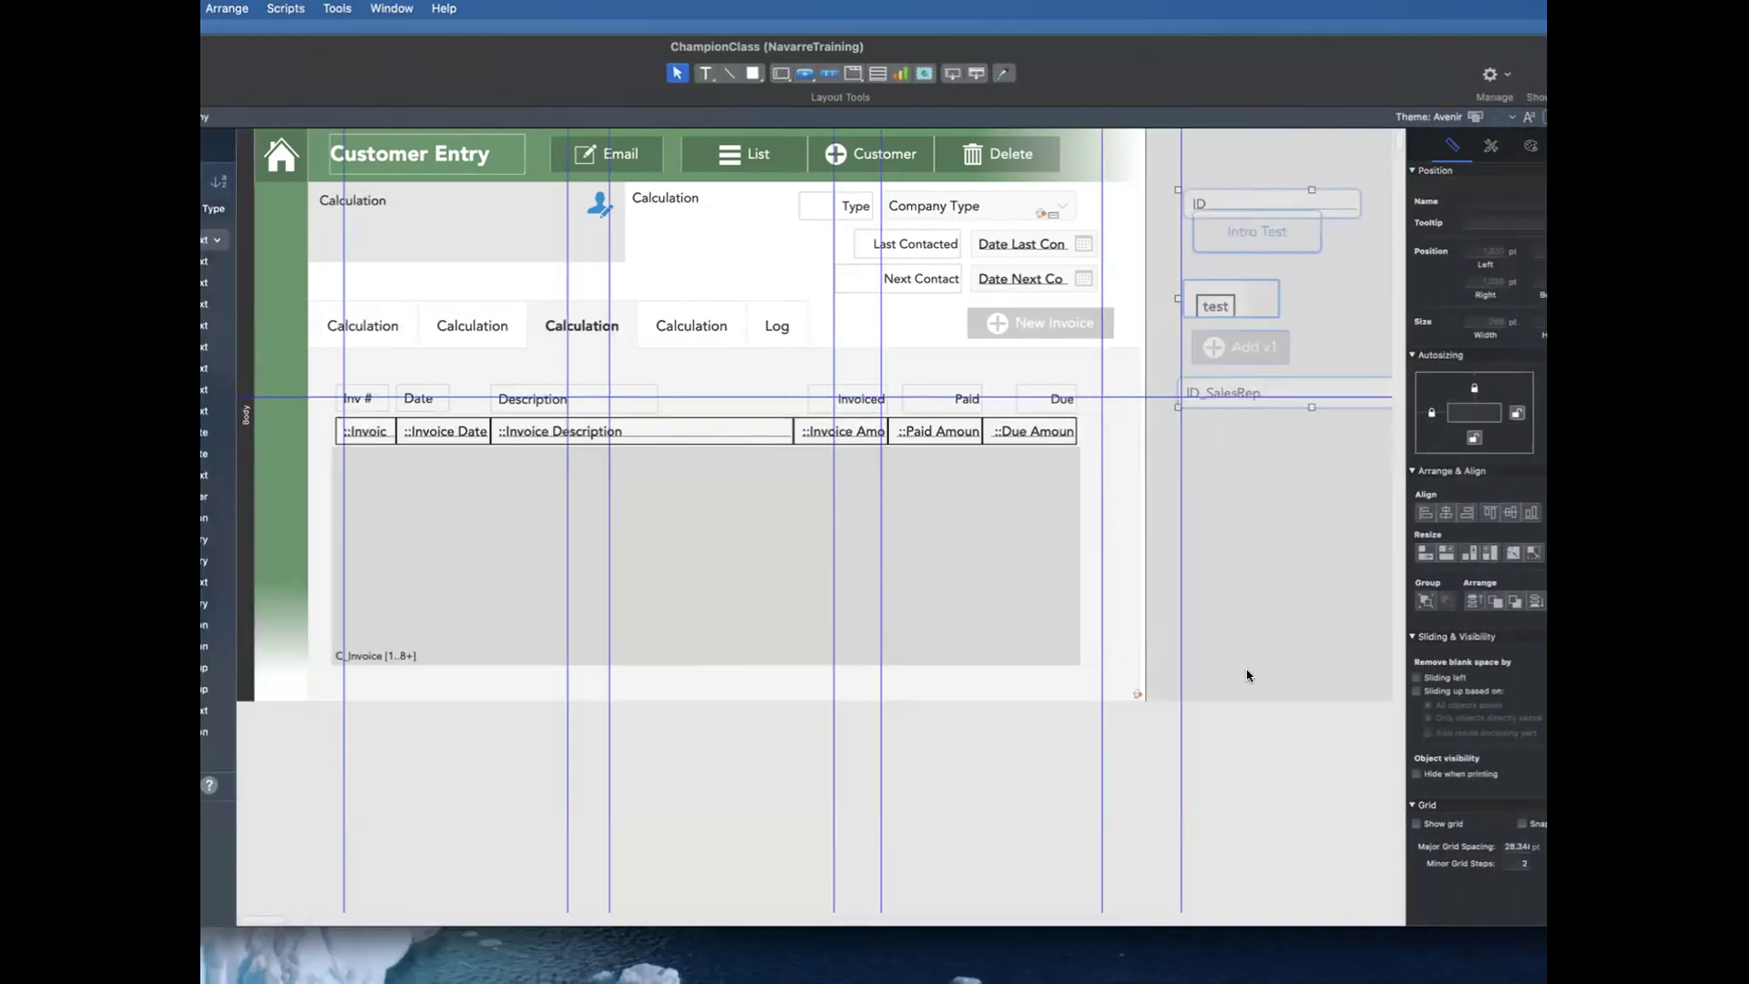
pyautogui.click(1244, 168)
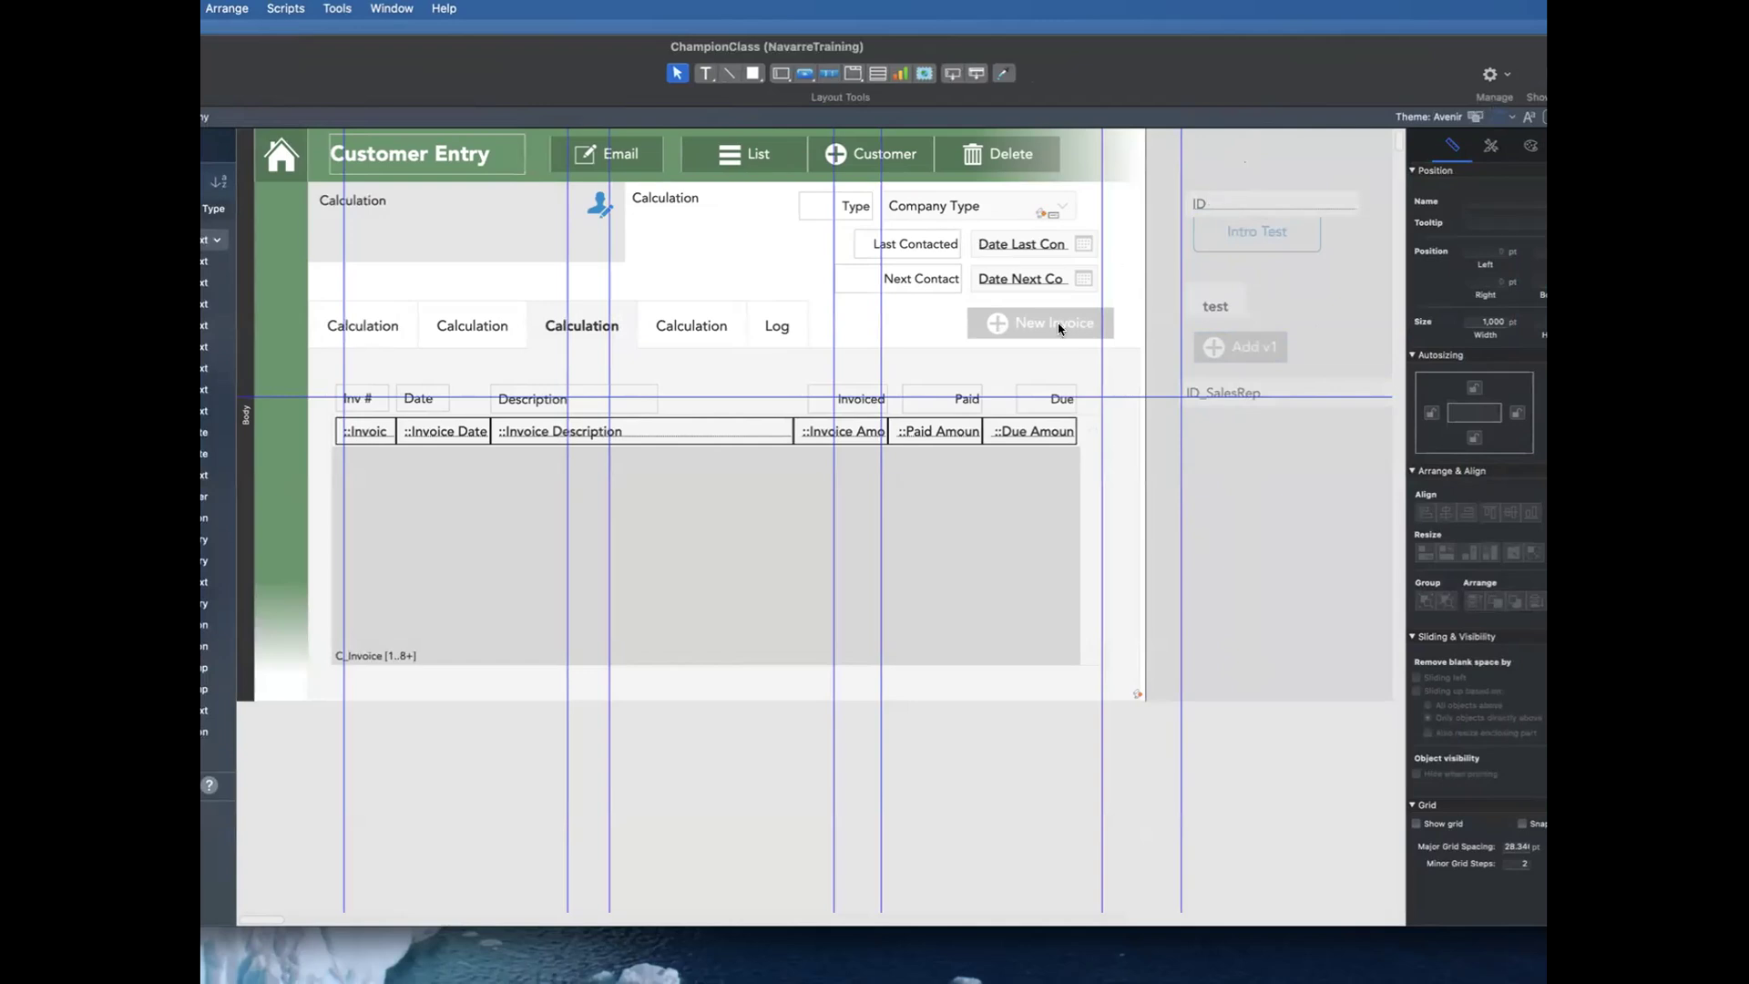
pyautogui.press('super+b')
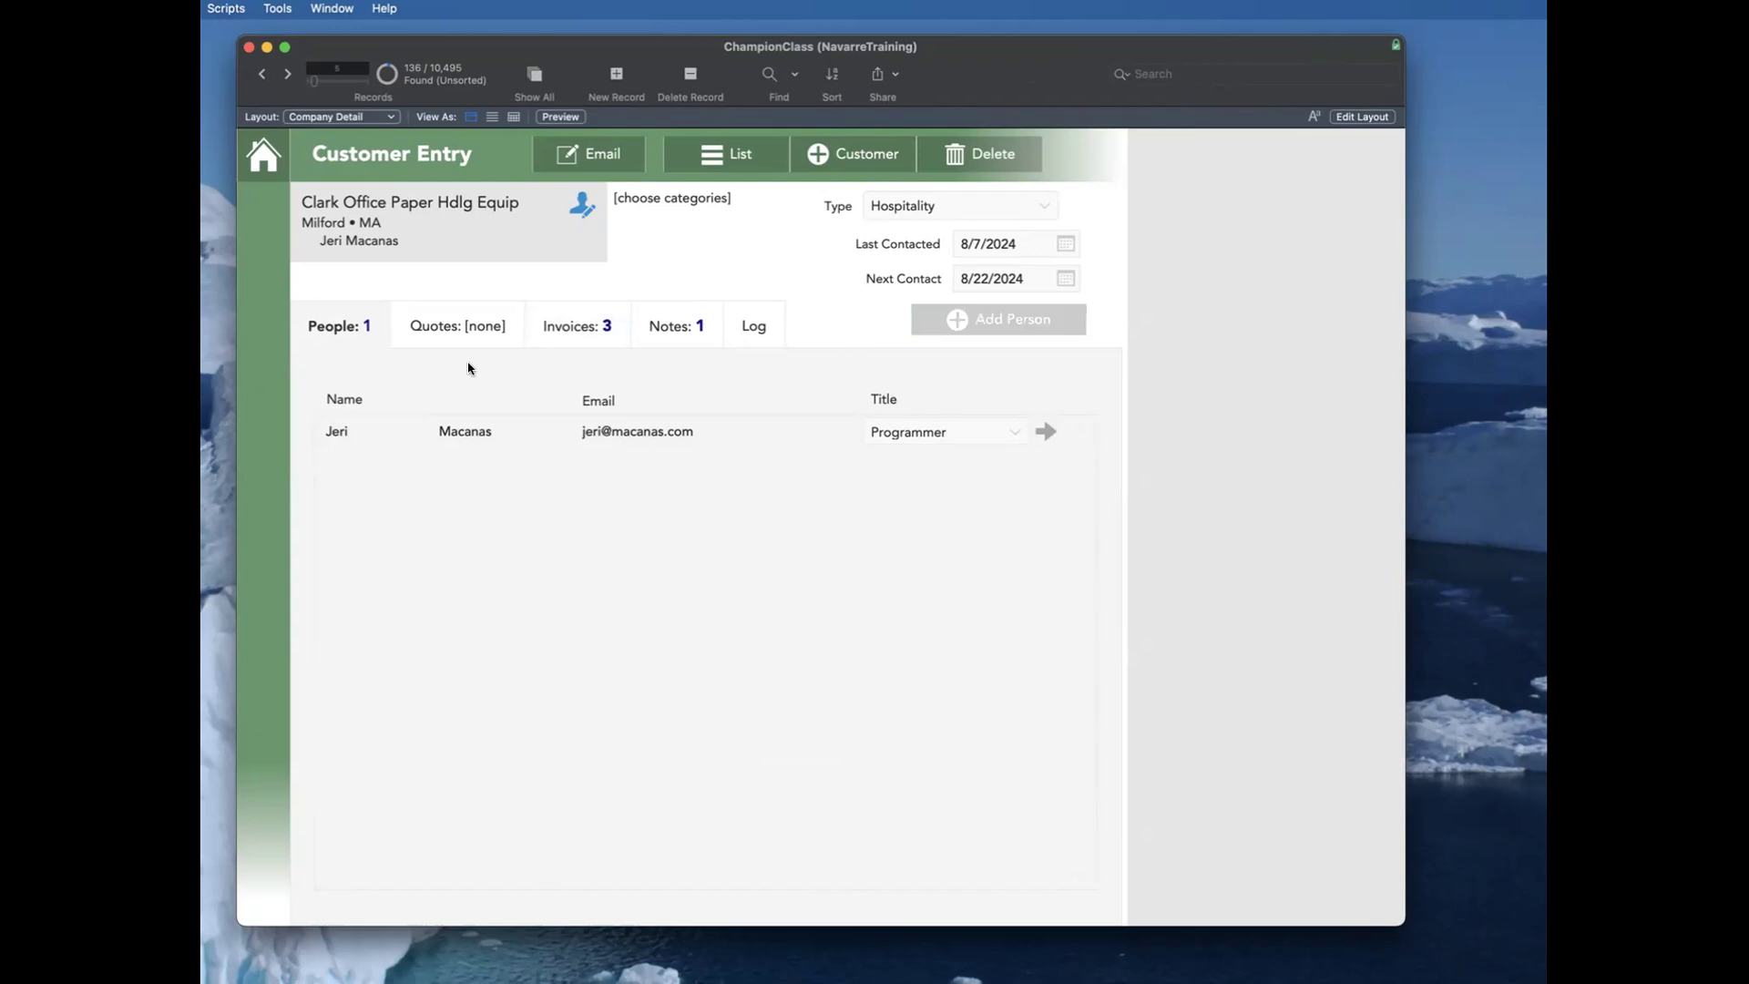
# Step: Move forward through the customer records to Kutztown Publishing Co Inc and view its quotes and invoices
pyautogui.hotkey('ctrl', 'Down')
pyautogui.hotkey('ctrl', 'Down')
pyautogui.hotkey('ctrl', 'Down')
pyautogui.hotkey('ctrl', 'Down')
pyautogui.hotkey('ctrl', 'Down')
pyautogui.hotkey('ctrl', 'Down')
pyautogui.click(460, 328)
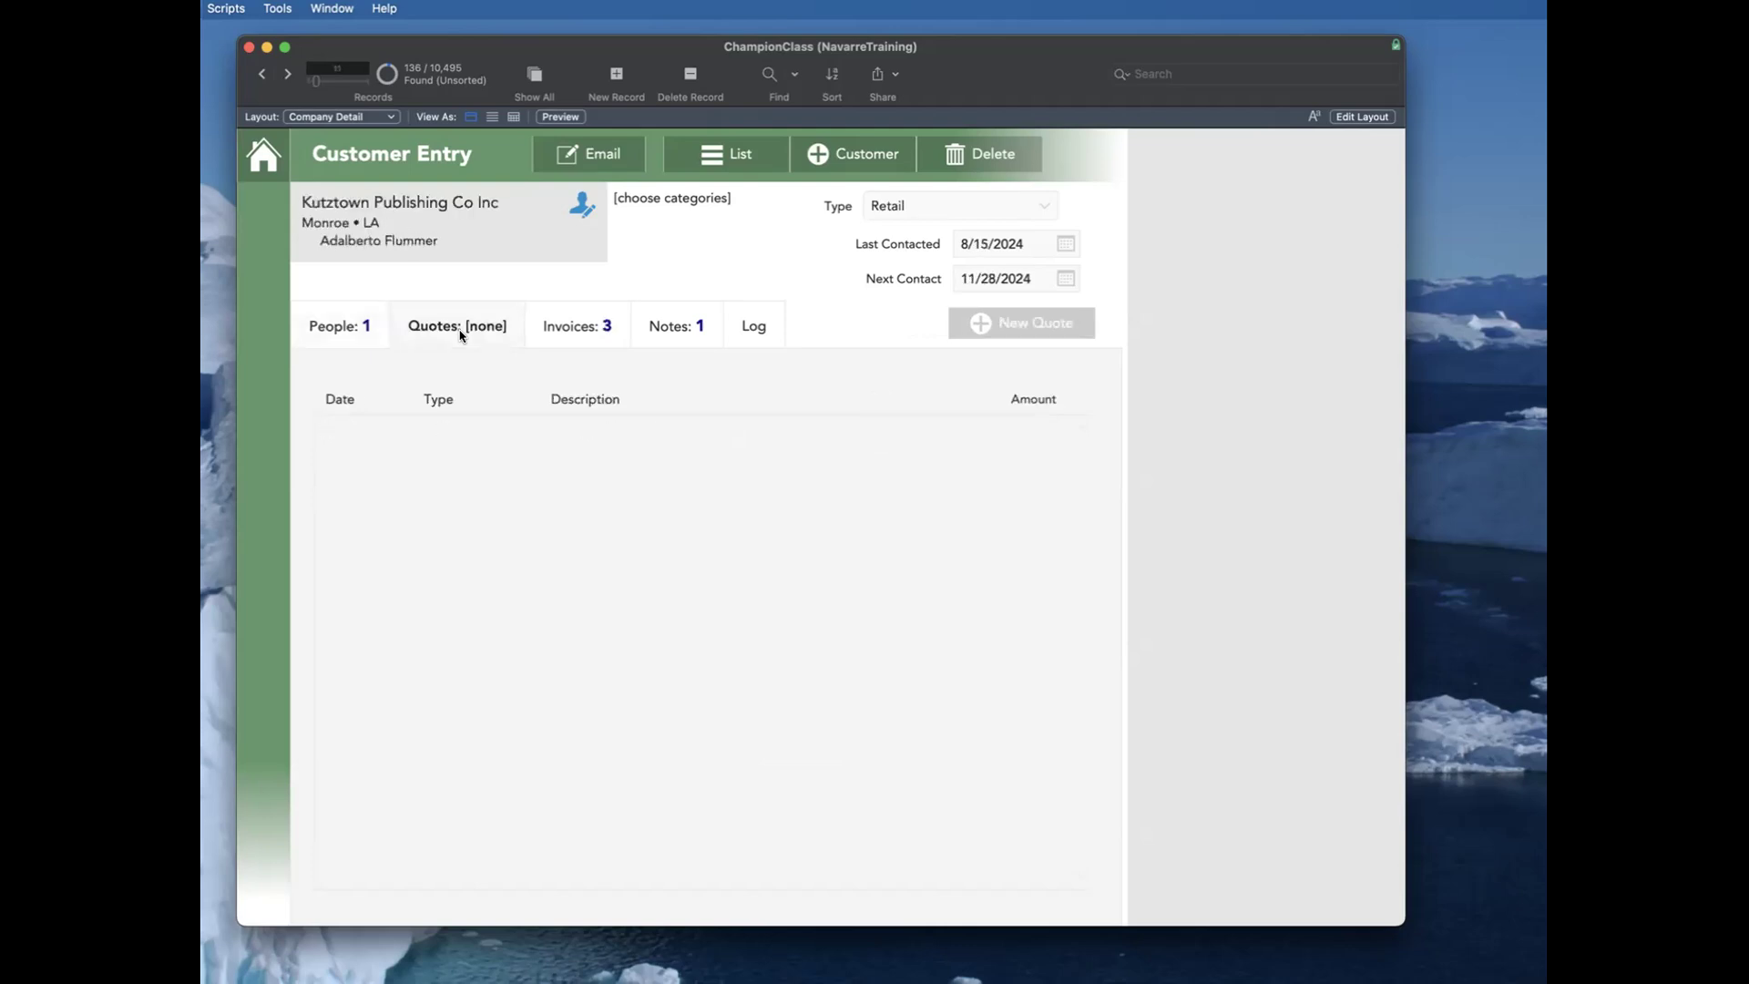
pyautogui.click(568, 330)
# Step: Browse forward through more customer records while viewing each company's related invoices
pyautogui.hotkey('ctrl', 'Down')
pyautogui.hotkey('ctrl', 'Down')
pyautogui.hotkey('ctrl', 'Down')
pyautogui.hotkey('ctrl', 'Down')
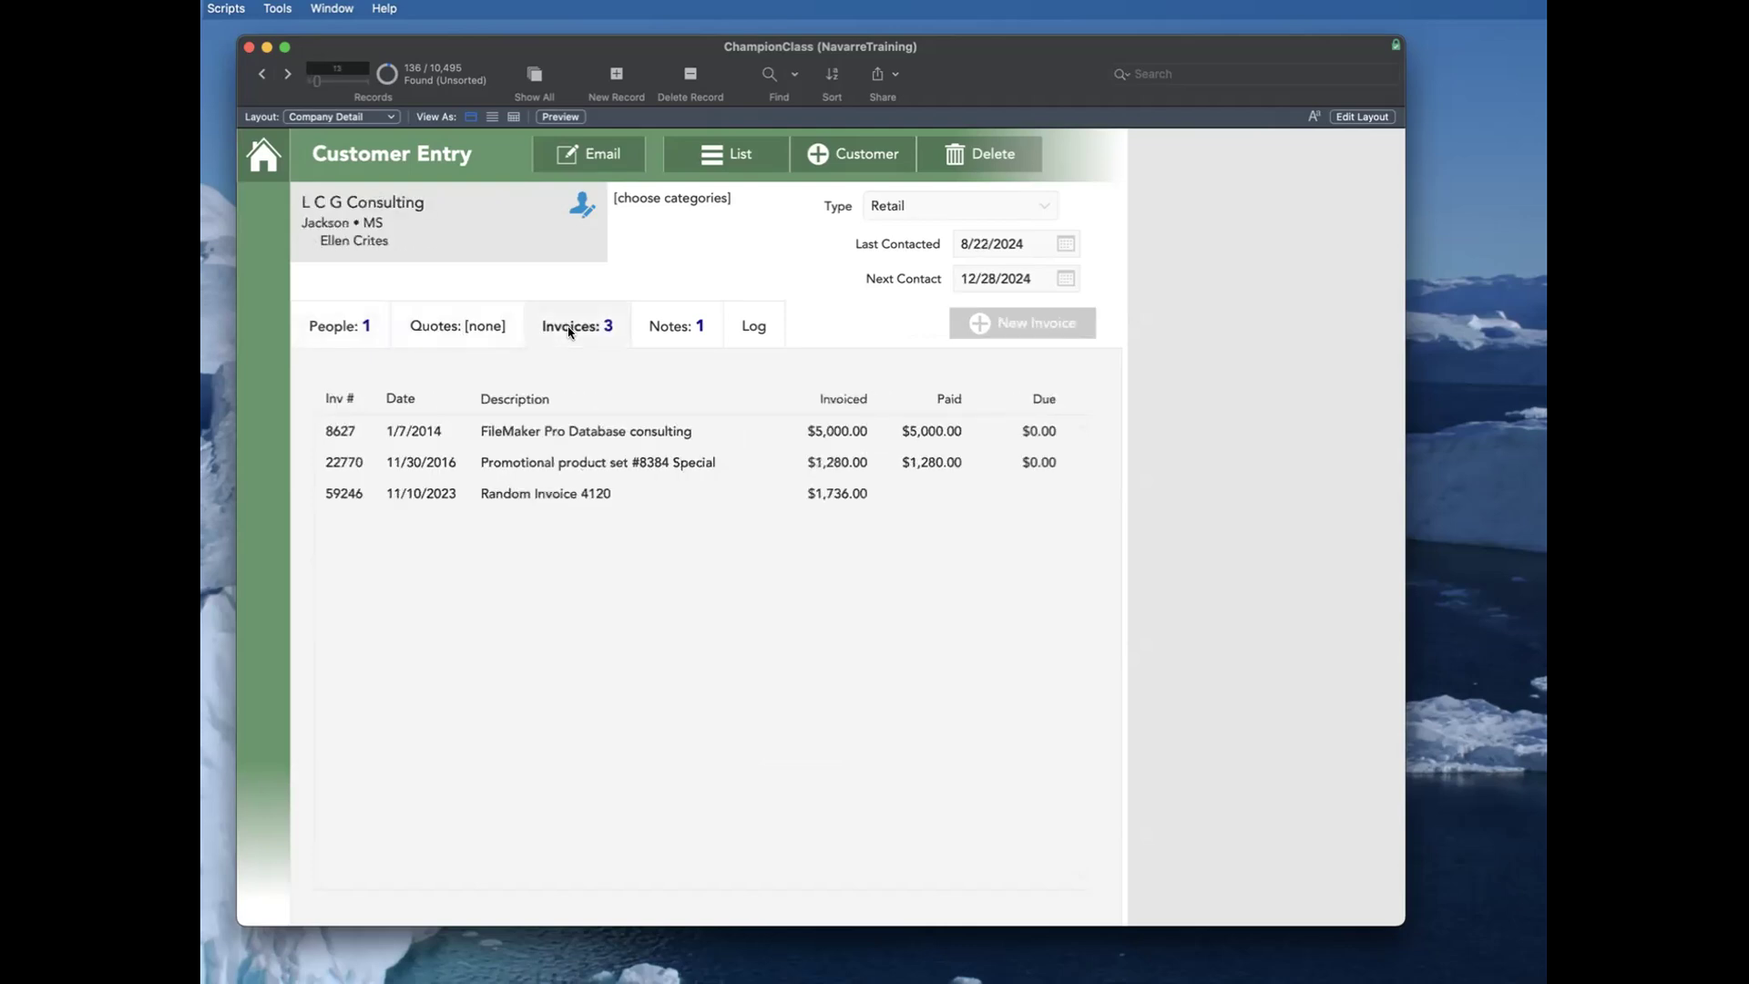
pyautogui.hotkey('ctrl', 'Down')
pyautogui.hotkey('ctrl', 'Down')
pyautogui.hotkey('ctrl', 'Down')
pyautogui.hotkey('ctrl', 'Down')
pyautogui.hotkey('ctrl', 'Down')
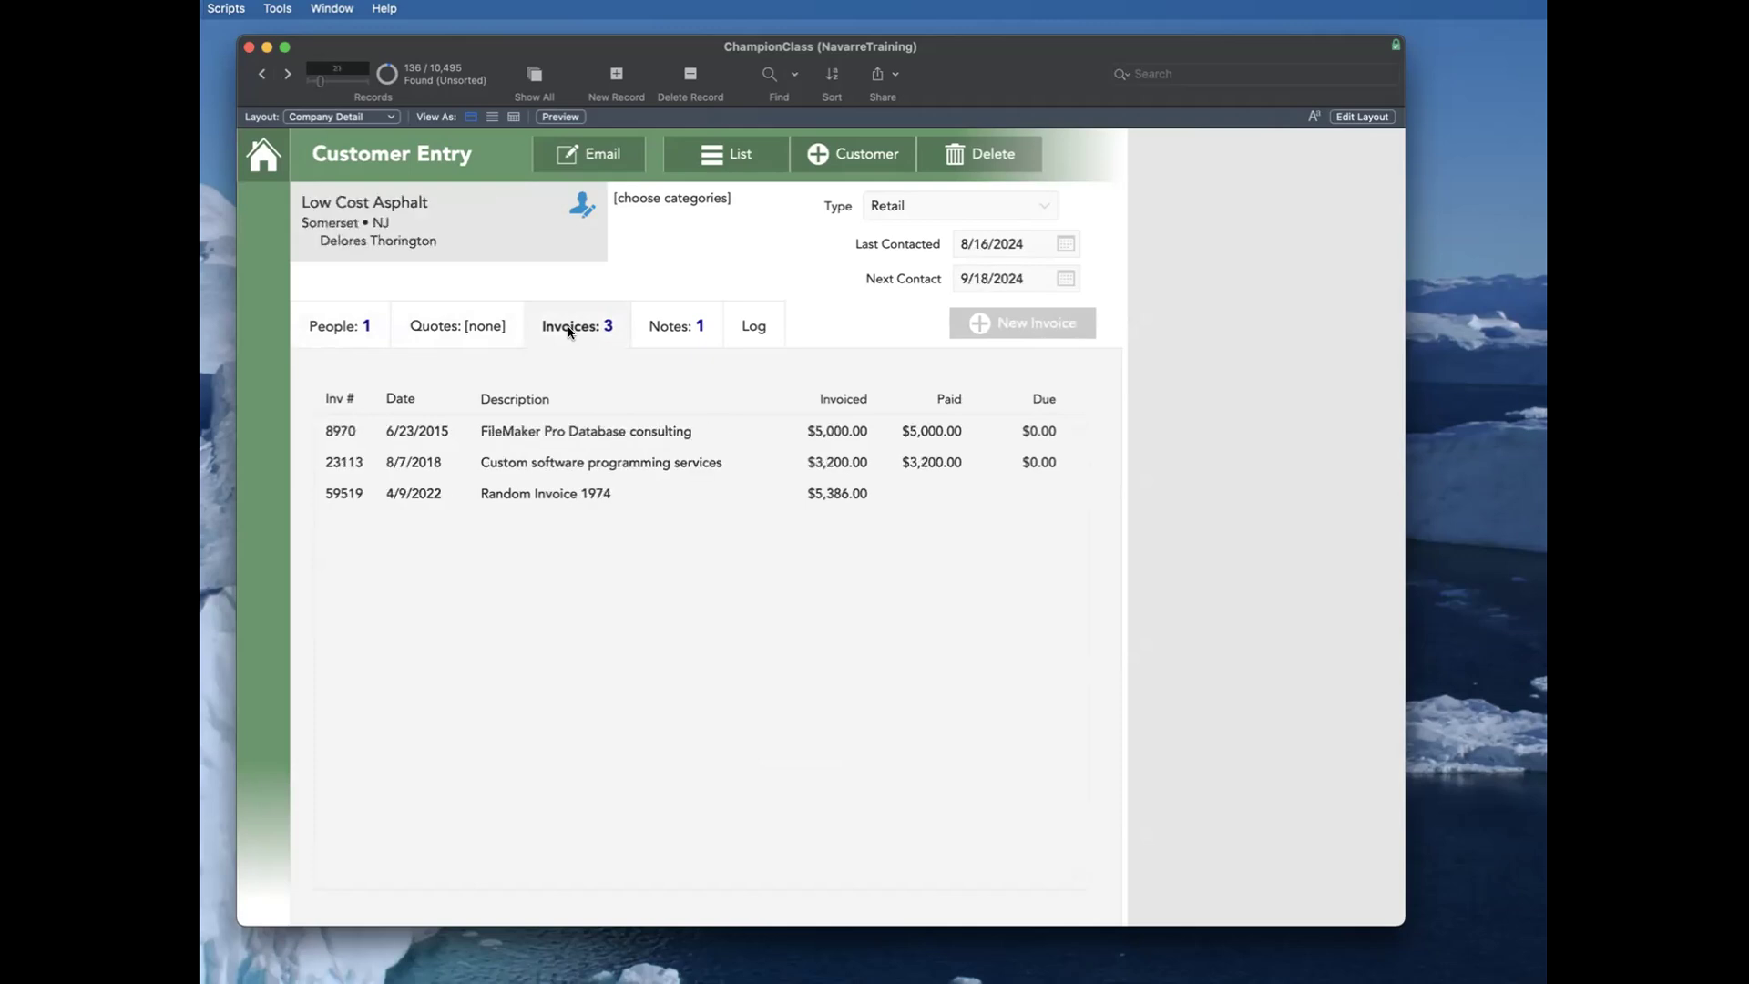
pyautogui.hotkey('ctrl', 'Down')
pyautogui.hotkey('ctrl', 'Down')
pyautogui.hotkey('ctrl', 'Down')
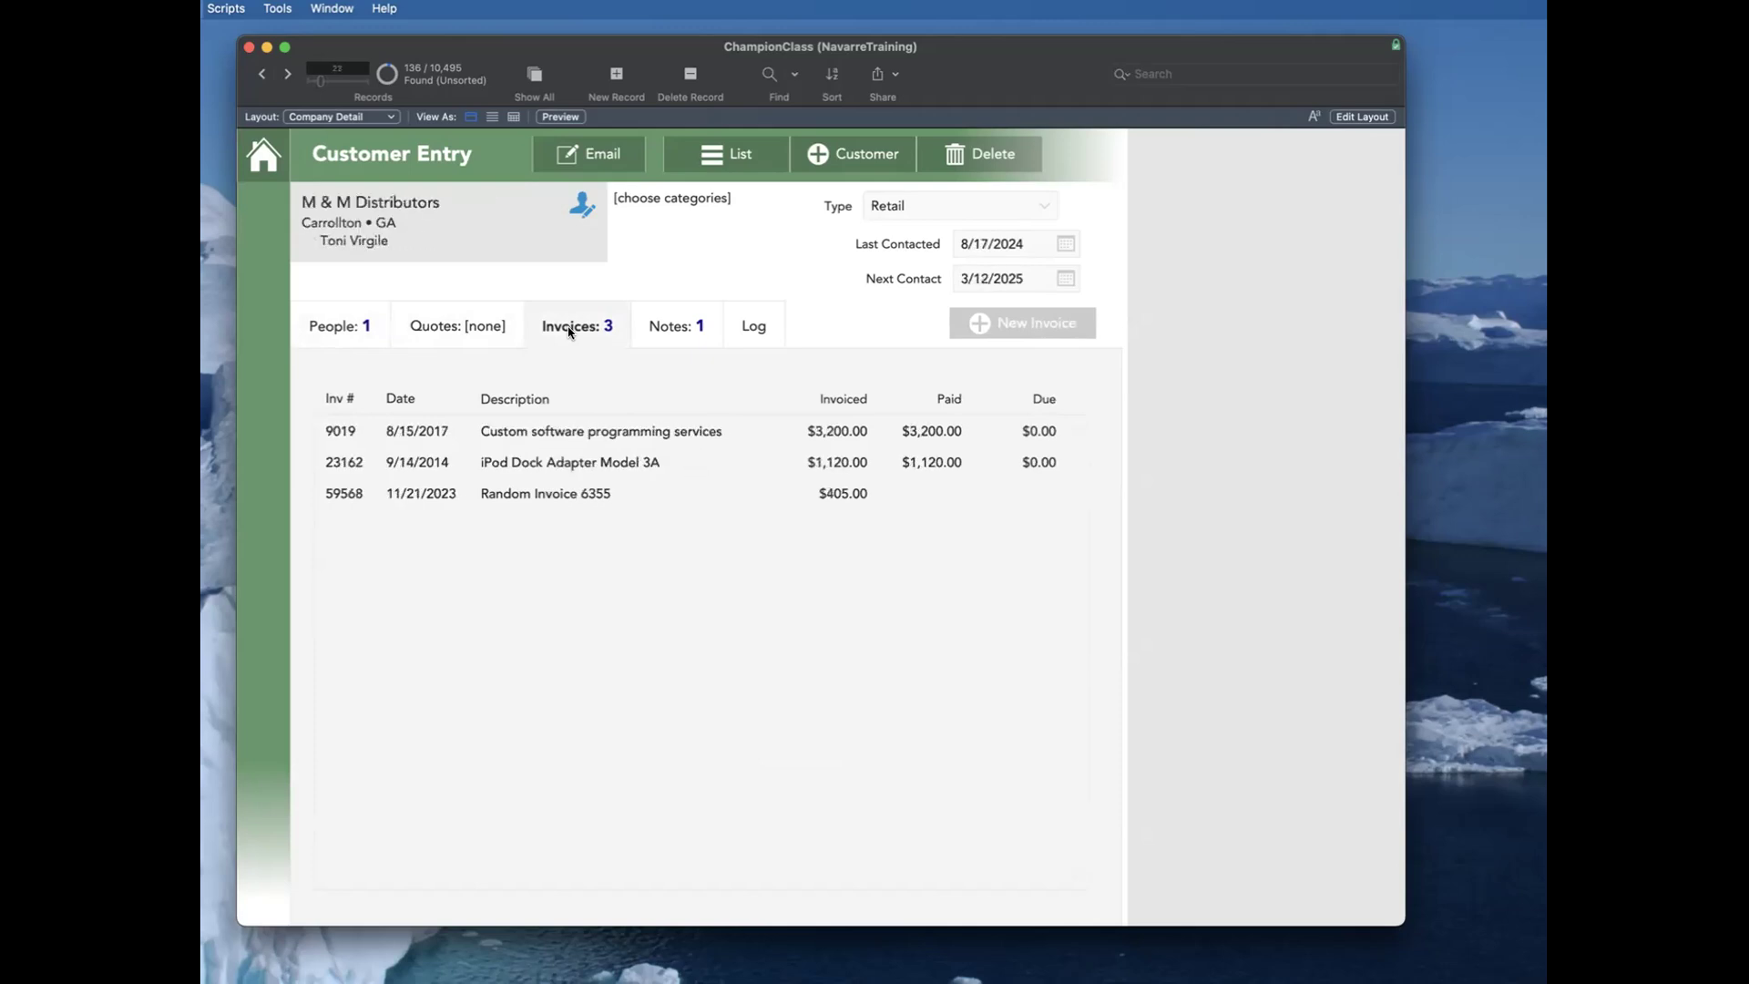
# Step: Open Manufacturers Outlet Mall's Signature Electric Guitar invoice, move forward through the invoice records and show the stored Invoice List
pyautogui.click(616, 435)
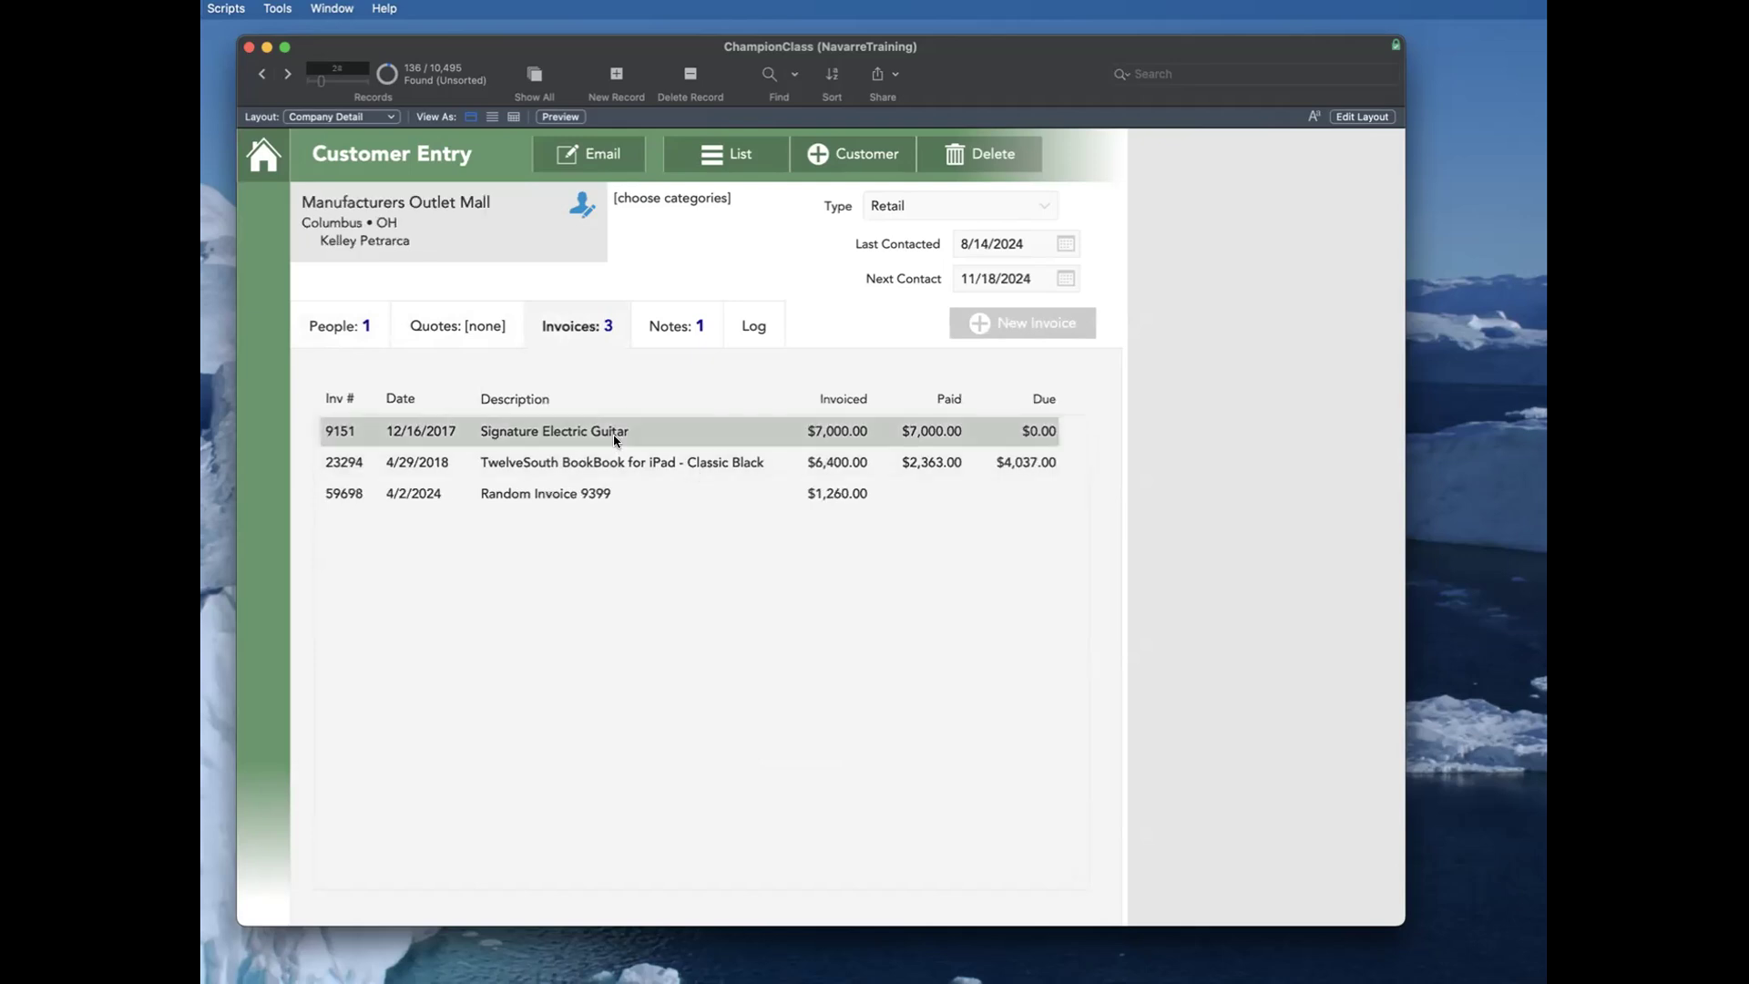
pyautogui.hotkey('ctrl', 'Down')
pyautogui.hotkey('ctrl', 'Down')
pyautogui.hotkey('ctrl', 'Down')
pyautogui.hotkey('ctrl', 'Down')
pyautogui.hotkey('ctrl', 'Down')
pyautogui.hotkey('ctrl', 'Down')
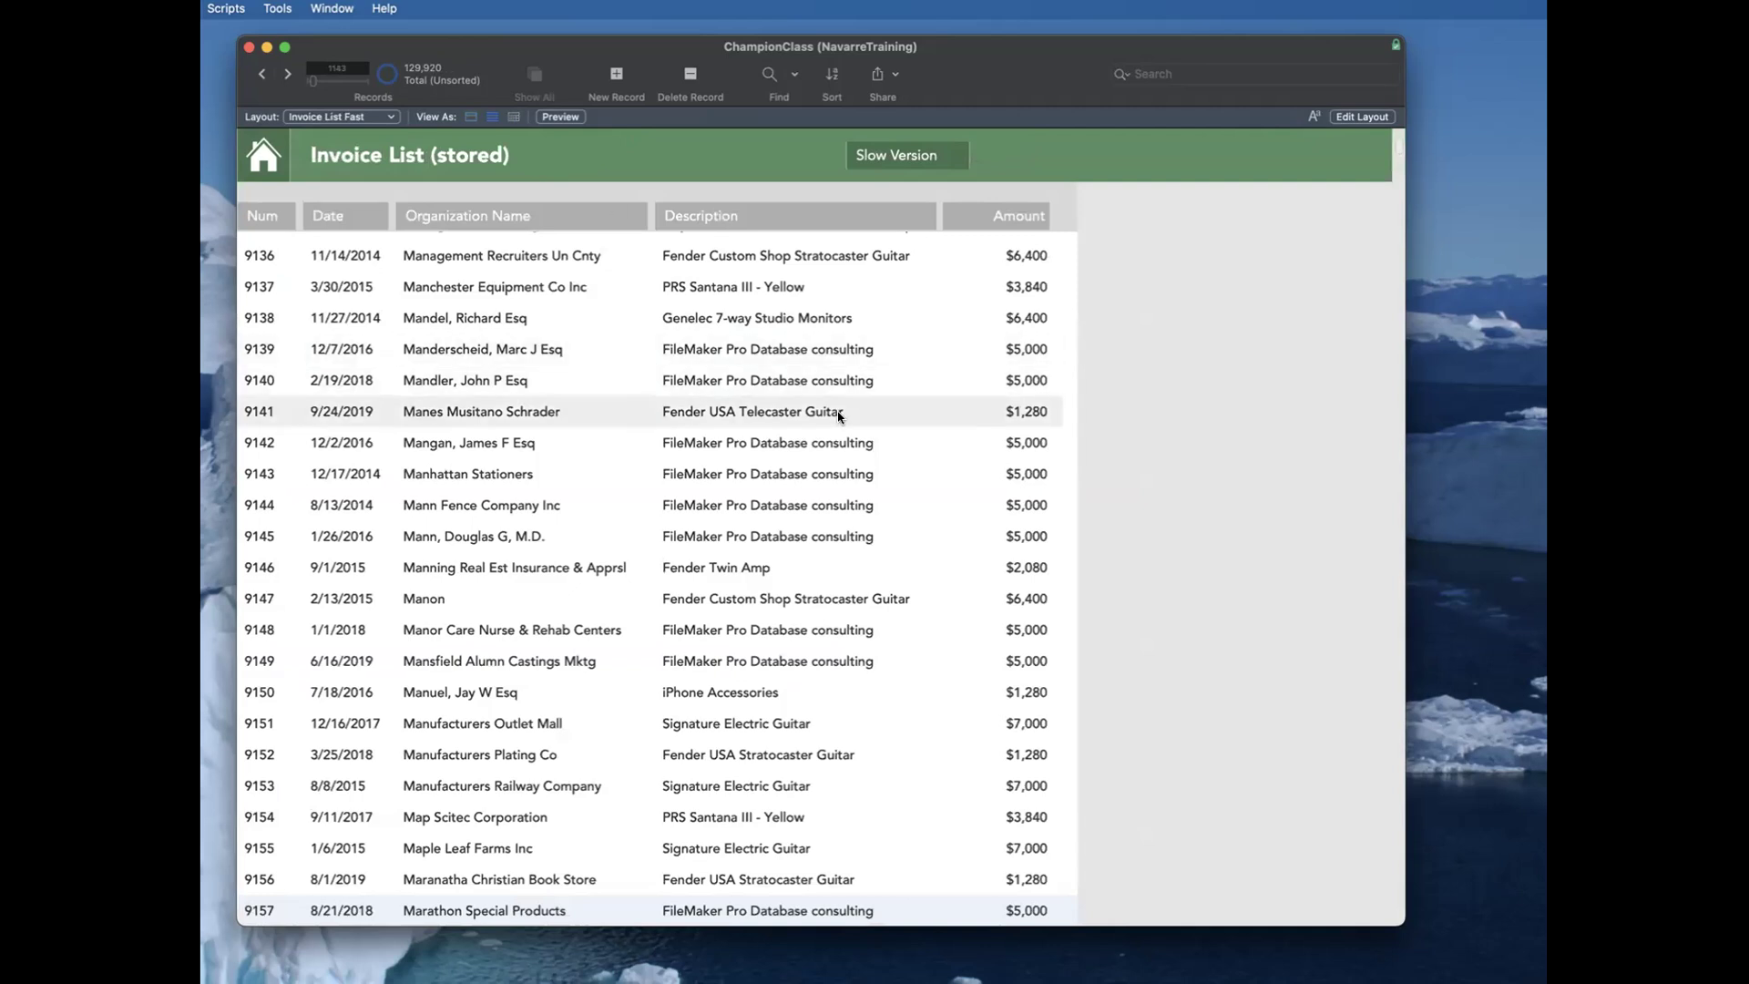
# Step: Look through the stored Invoice List, examining its organization names, descriptions and amounts
pyautogui.scroll(-1, 779, 425)
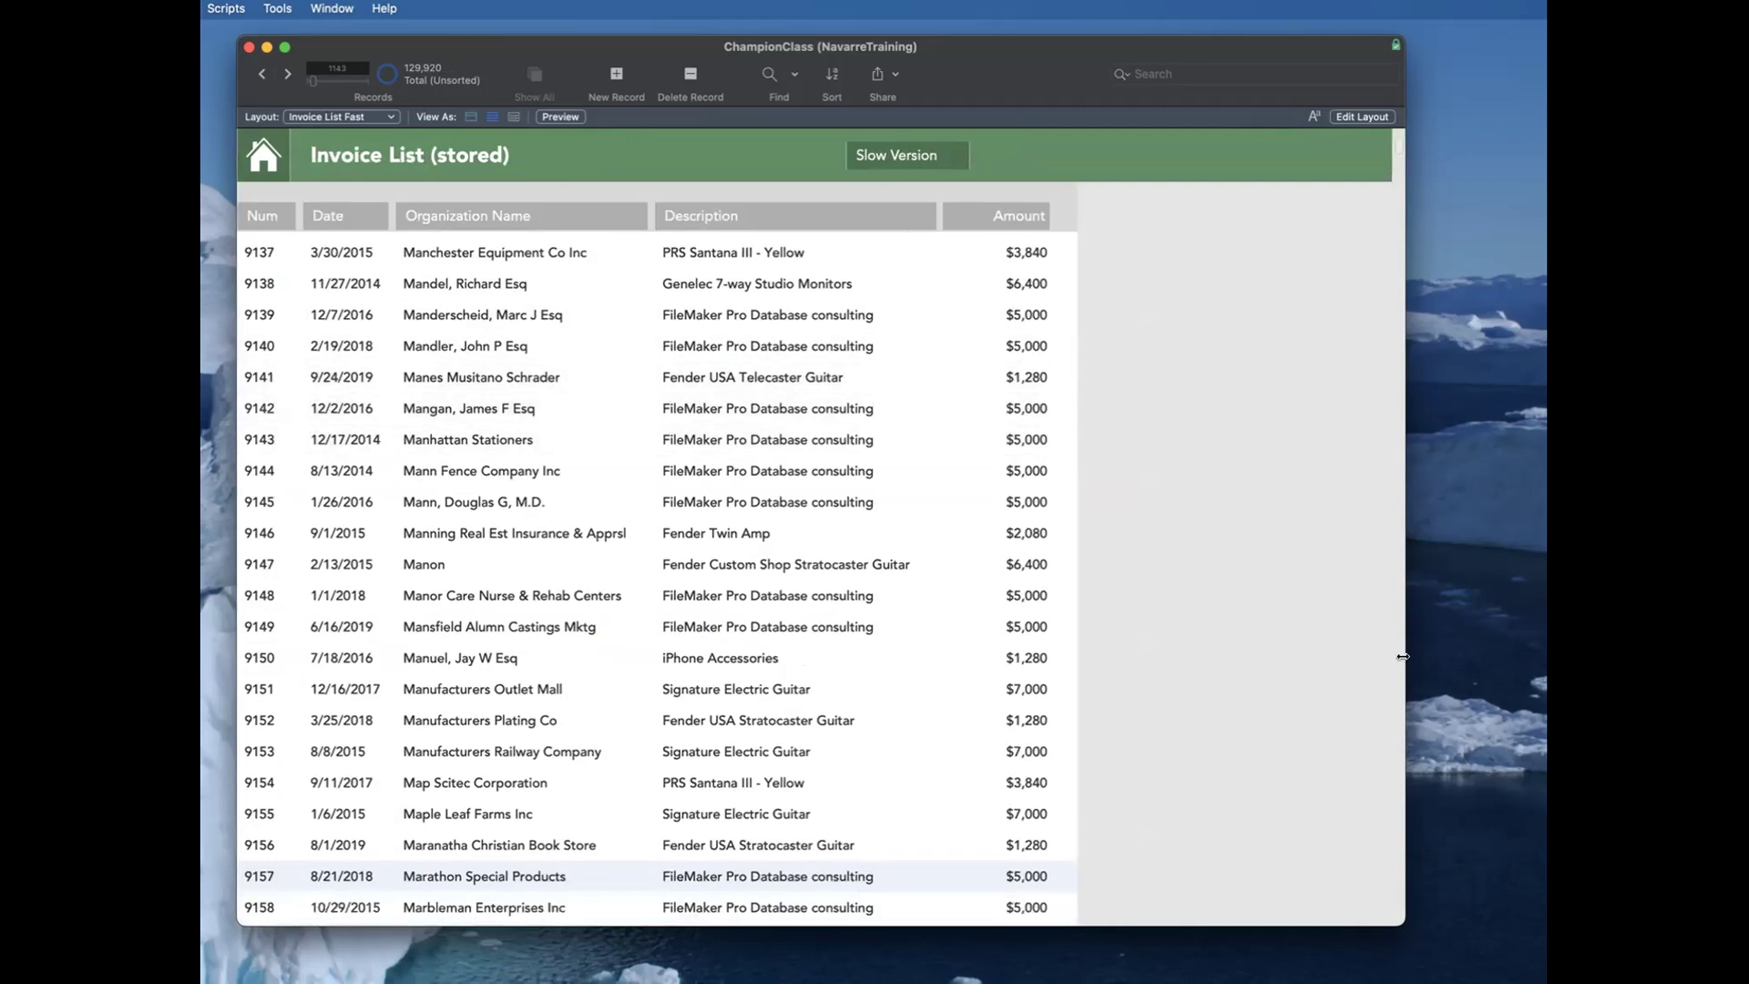
pyautogui.scroll(-2, 1395, 679)
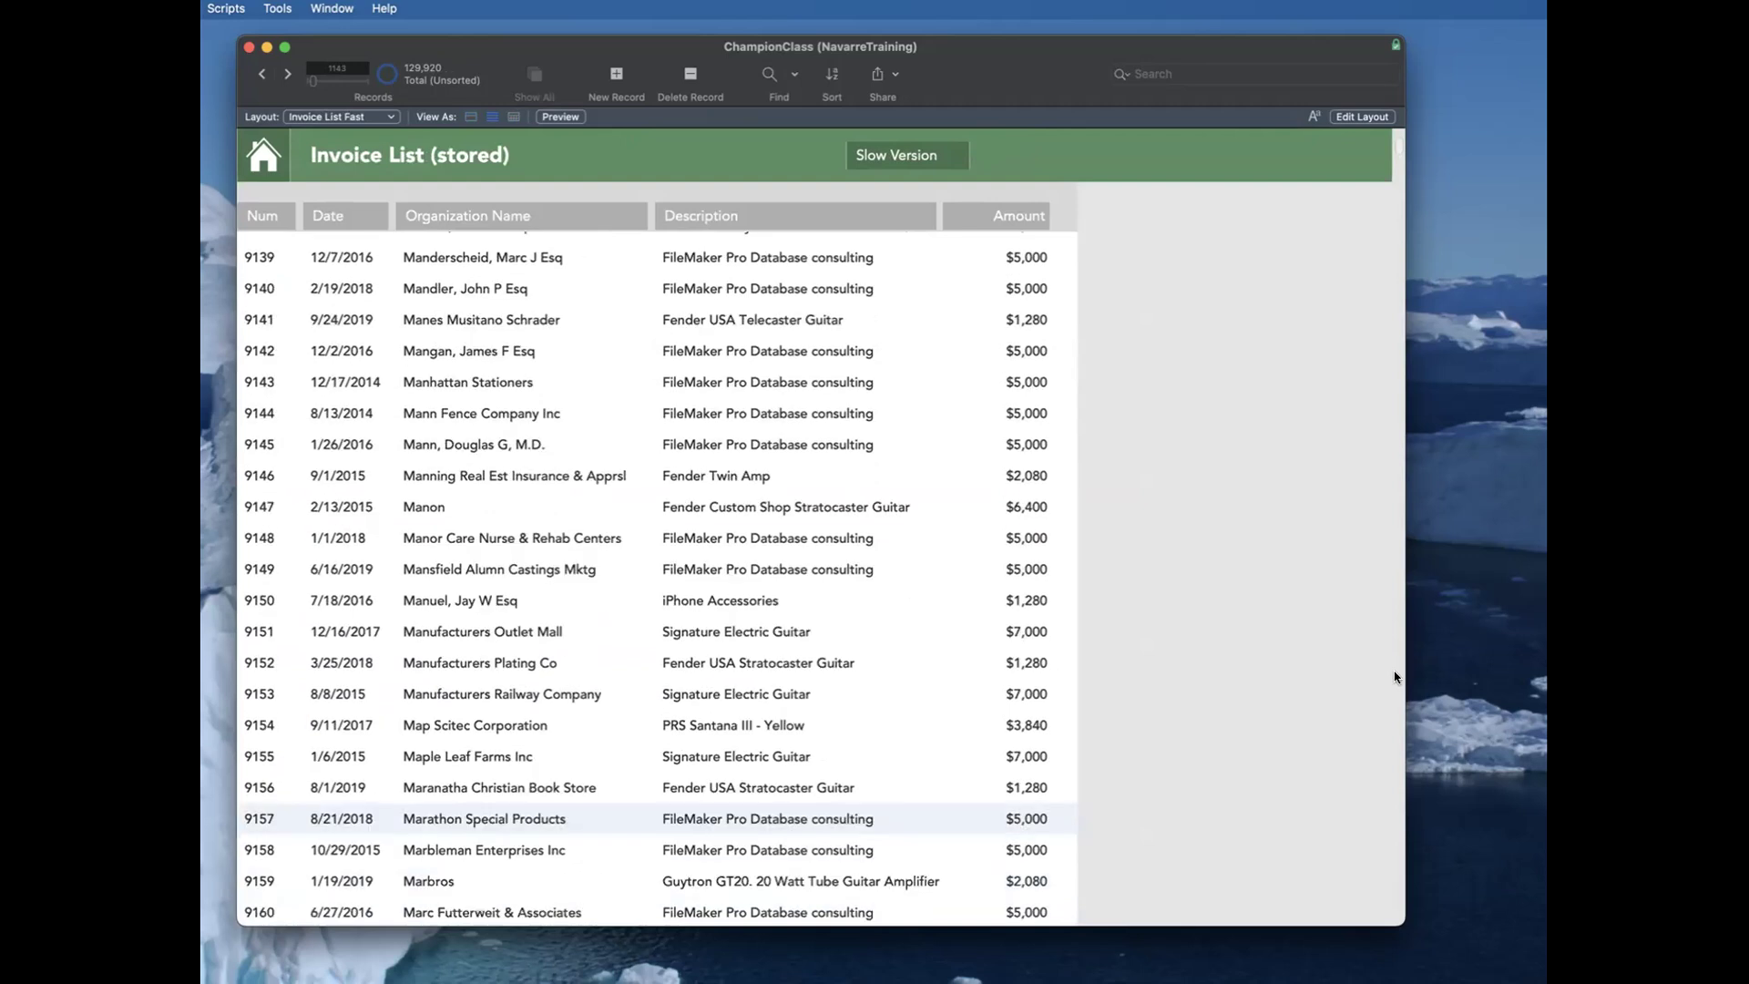
pyautogui.scroll(-10, 1393, 681)
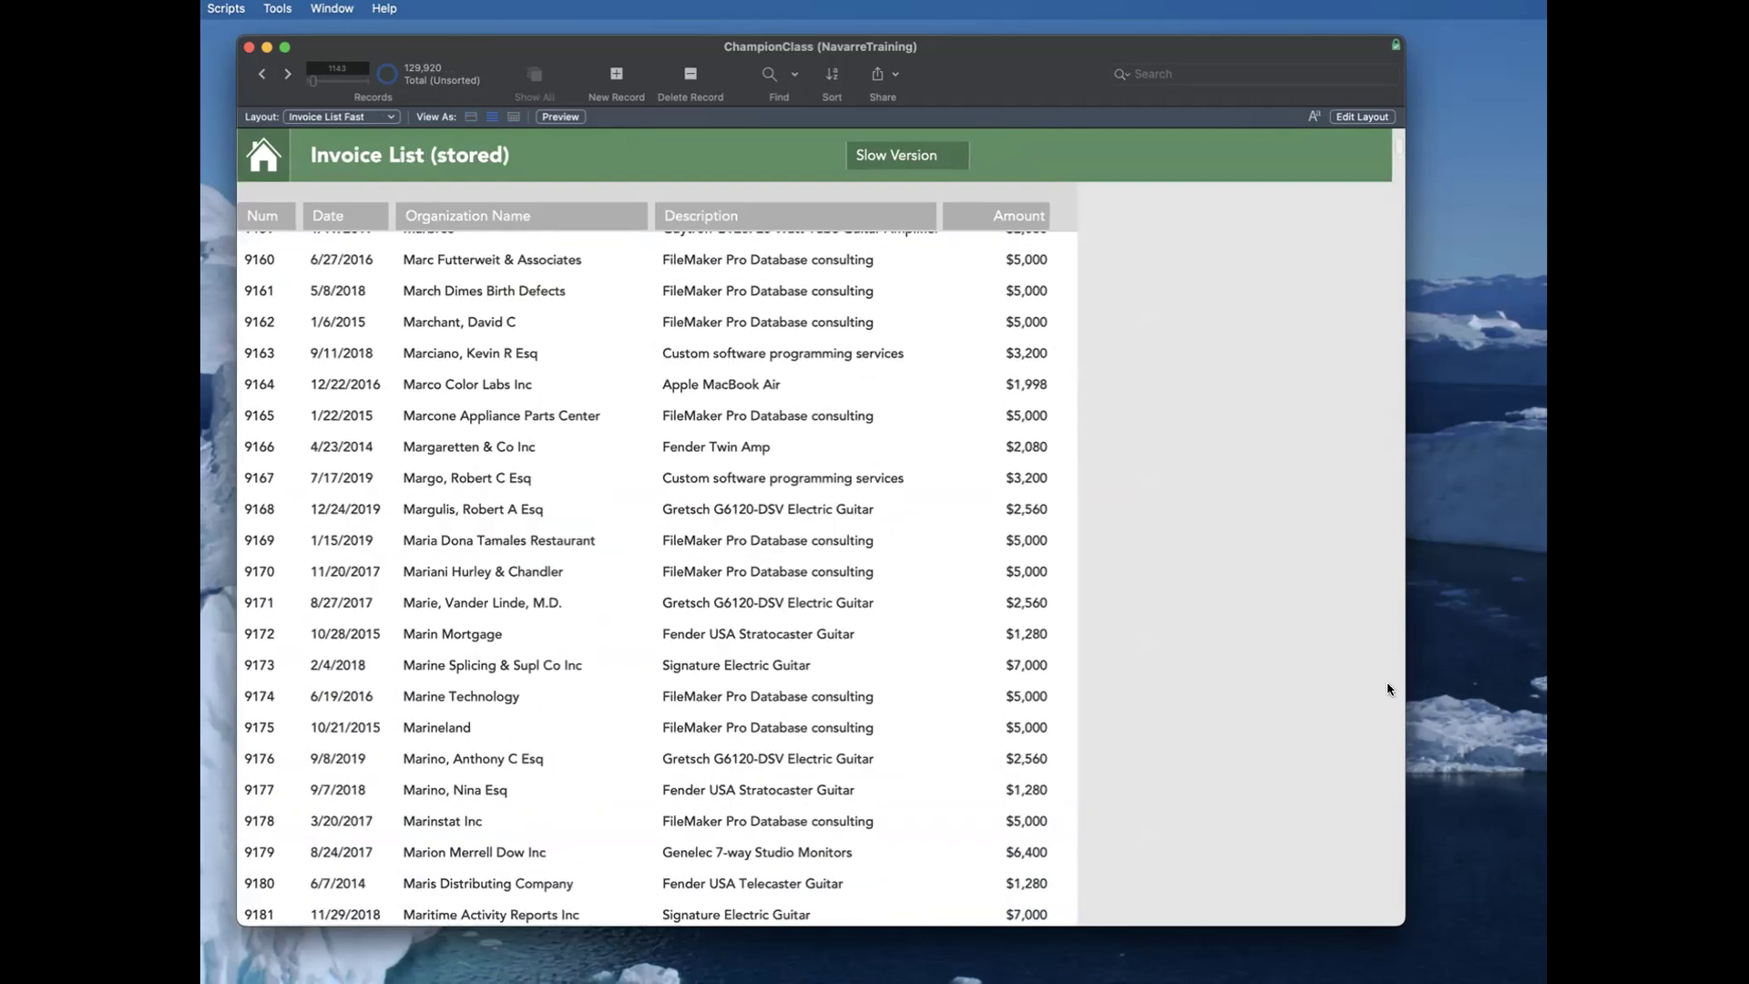
pyautogui.scroll(-10, 1012, 584)
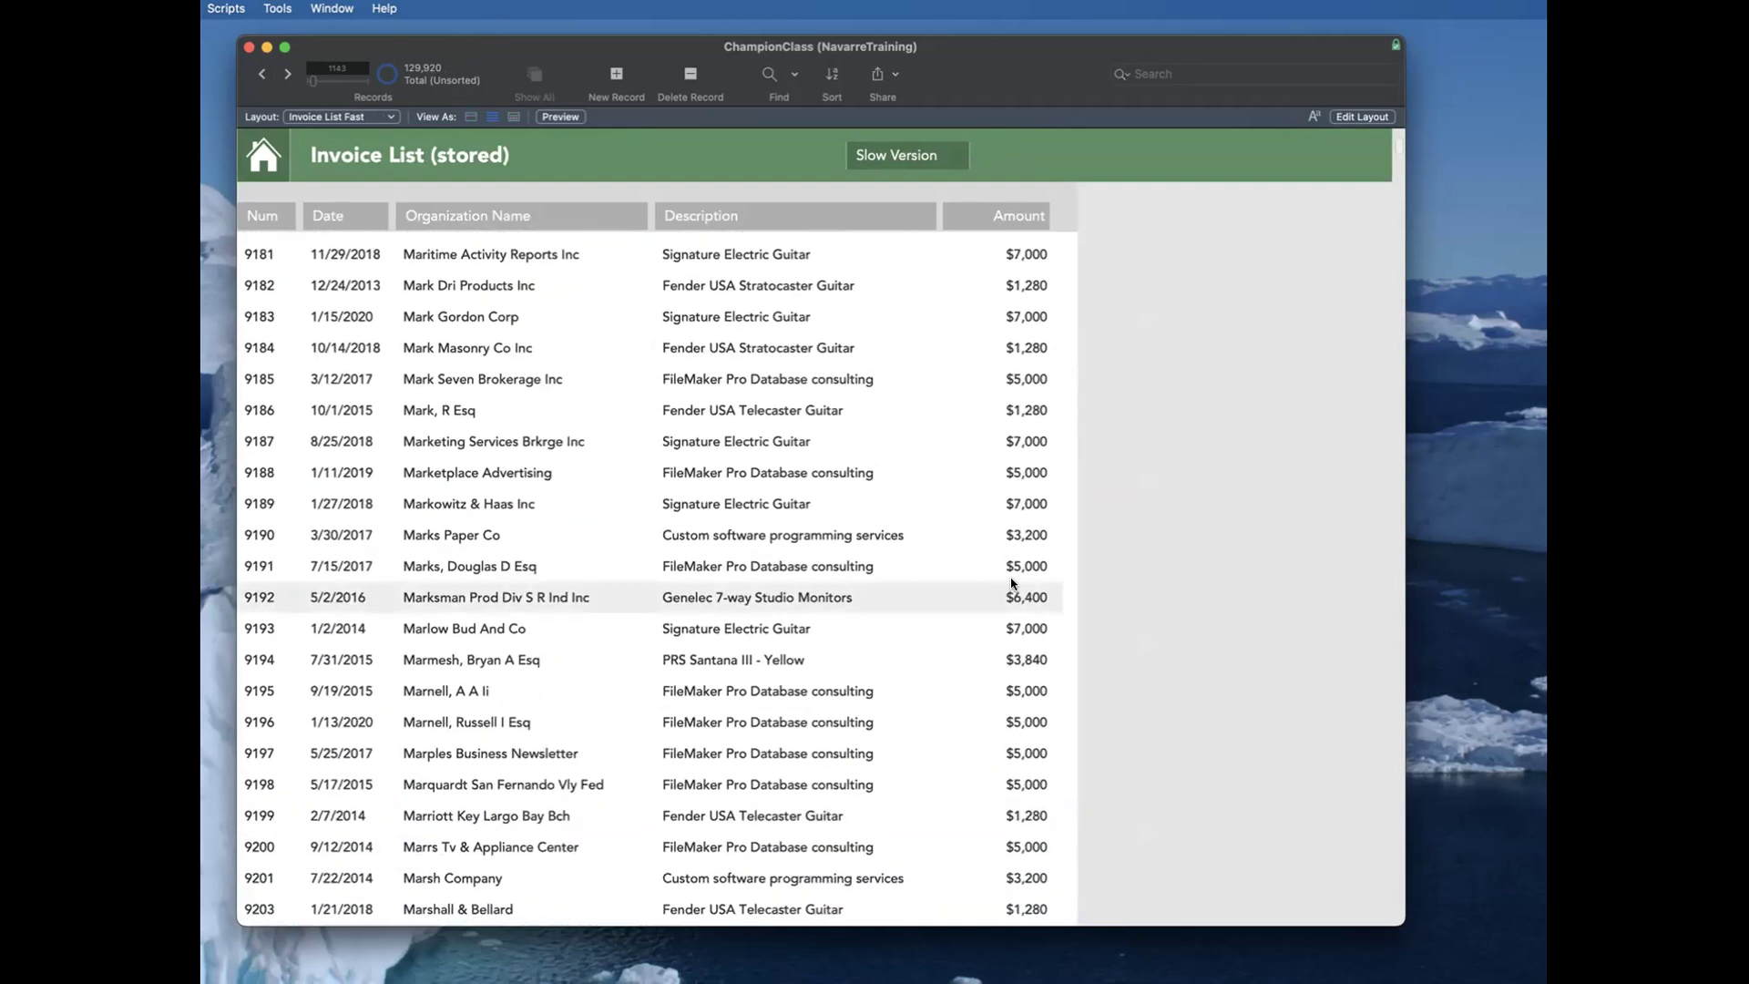
pyautogui.scroll(-10, 1011, 584)
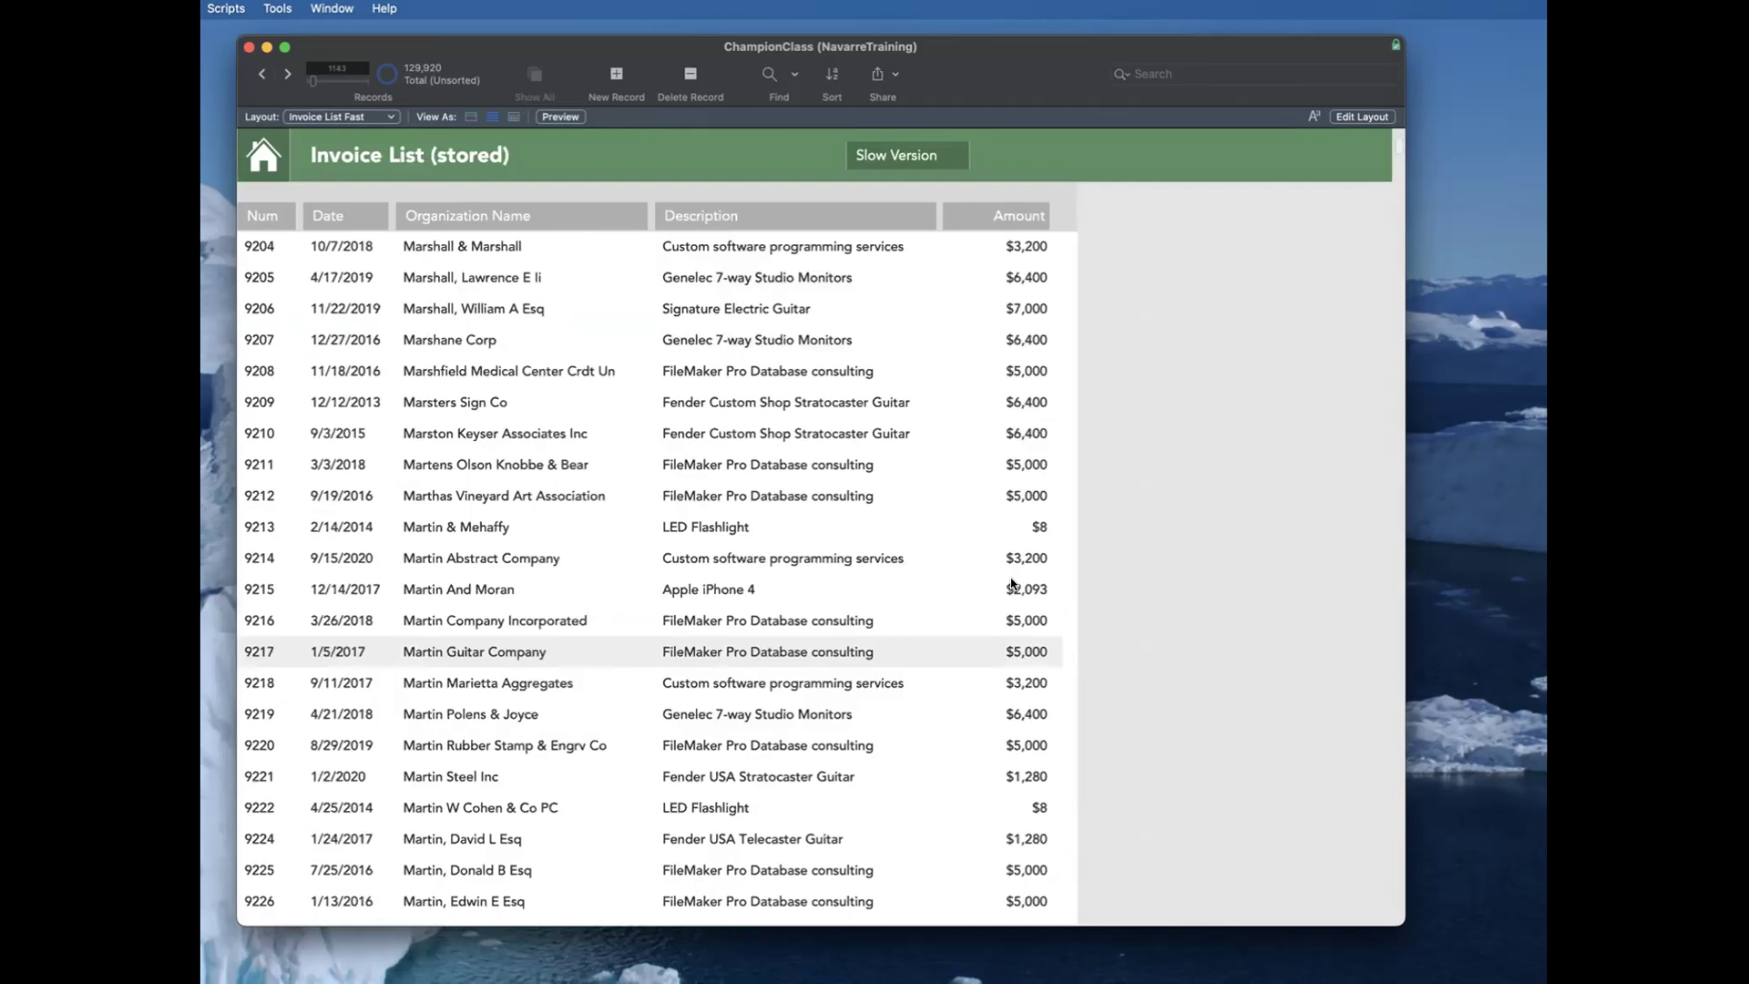
pyautogui.scroll(-10, 1011, 584)
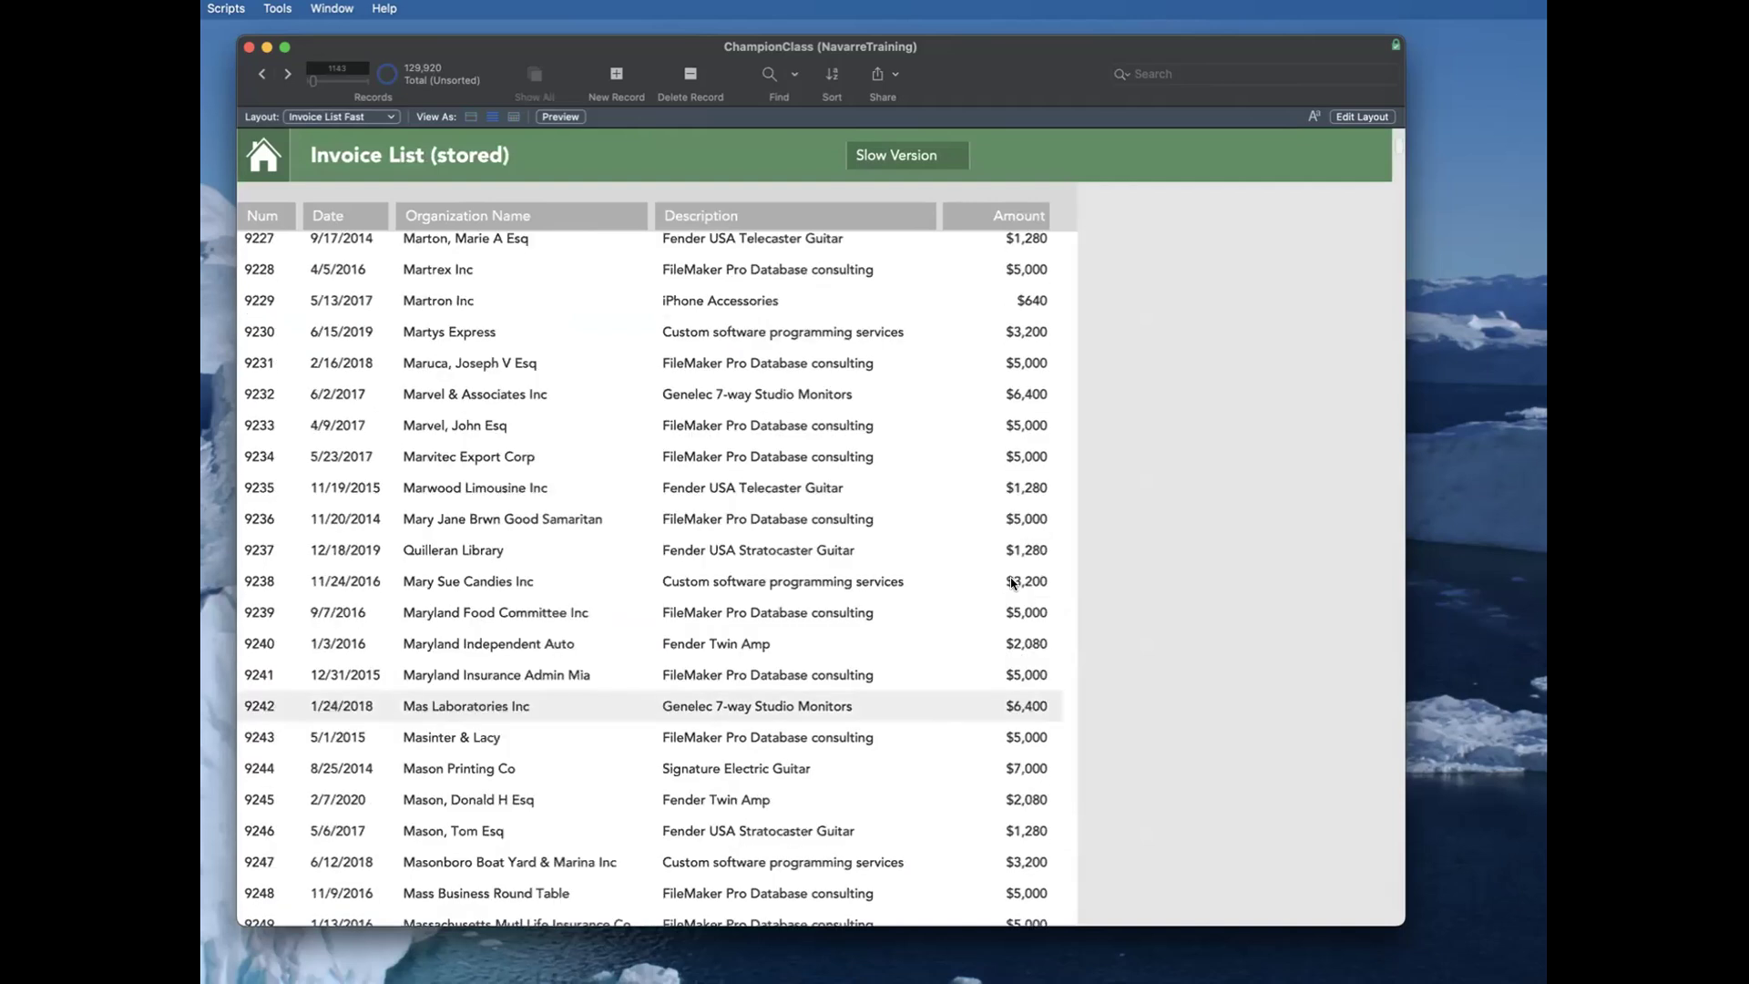
pyautogui.scroll(-10, 1013, 584)
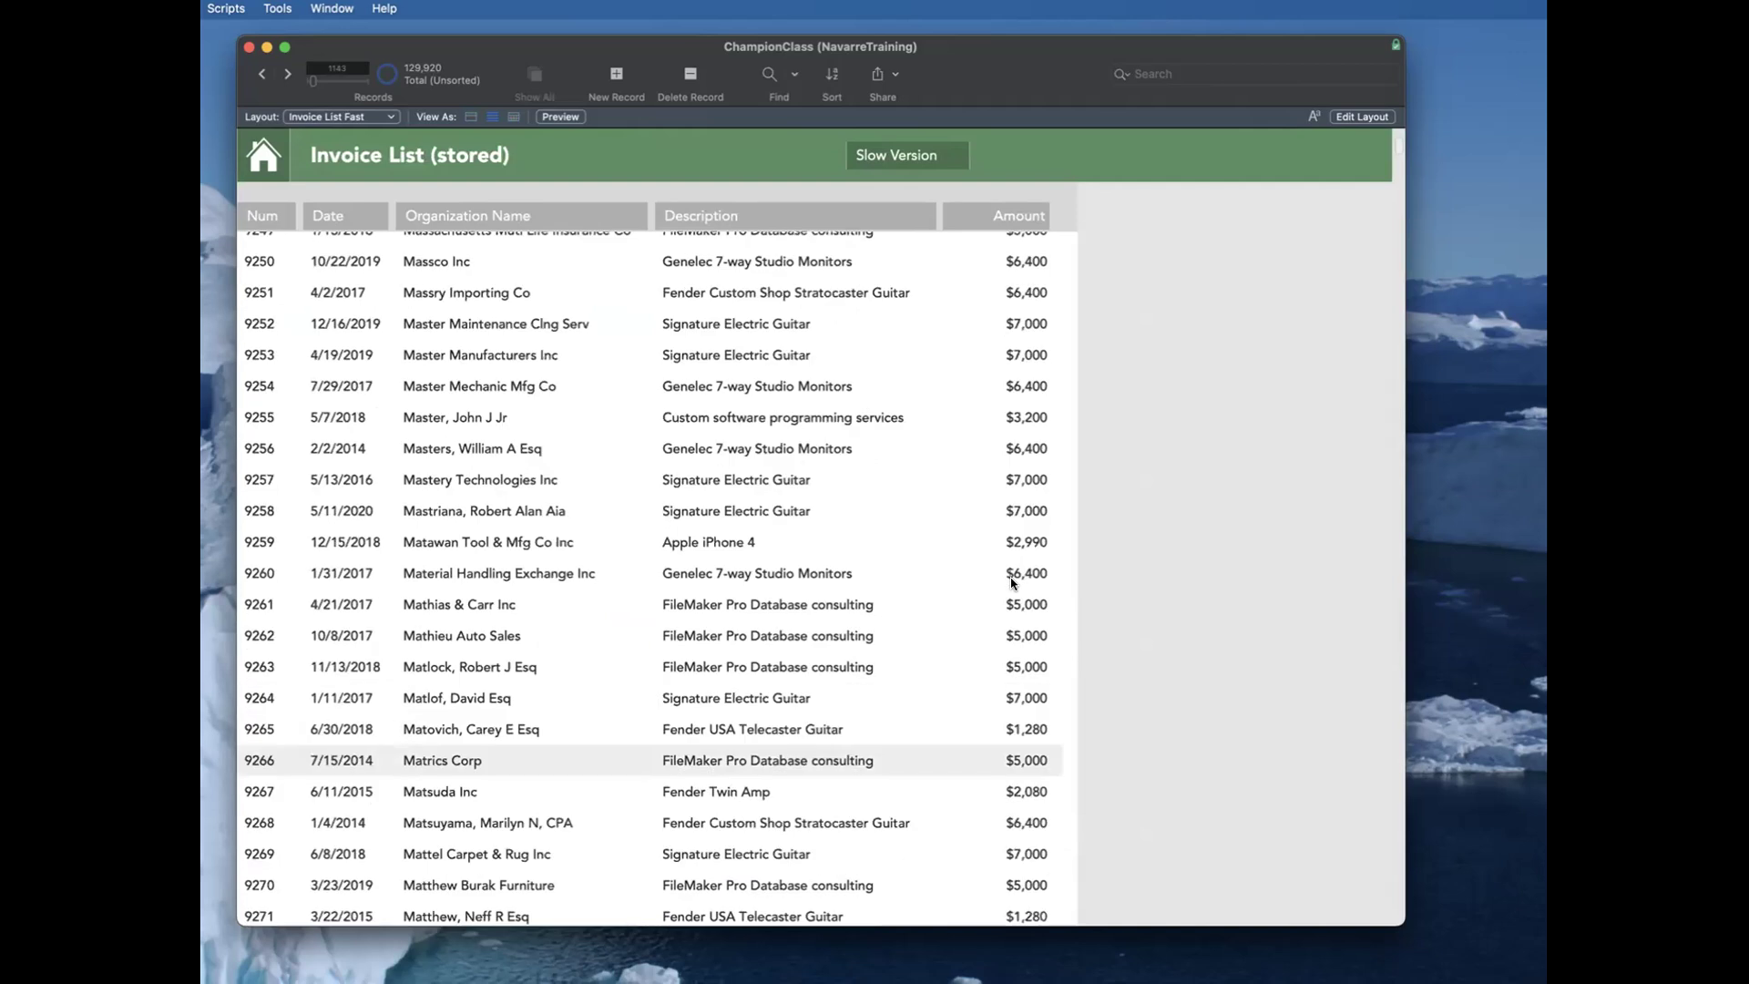
# Step: Edit the stored Invoice List layout and move the related Company Name field off the layout area beyond the Amount column
pyautogui.press('super+l')
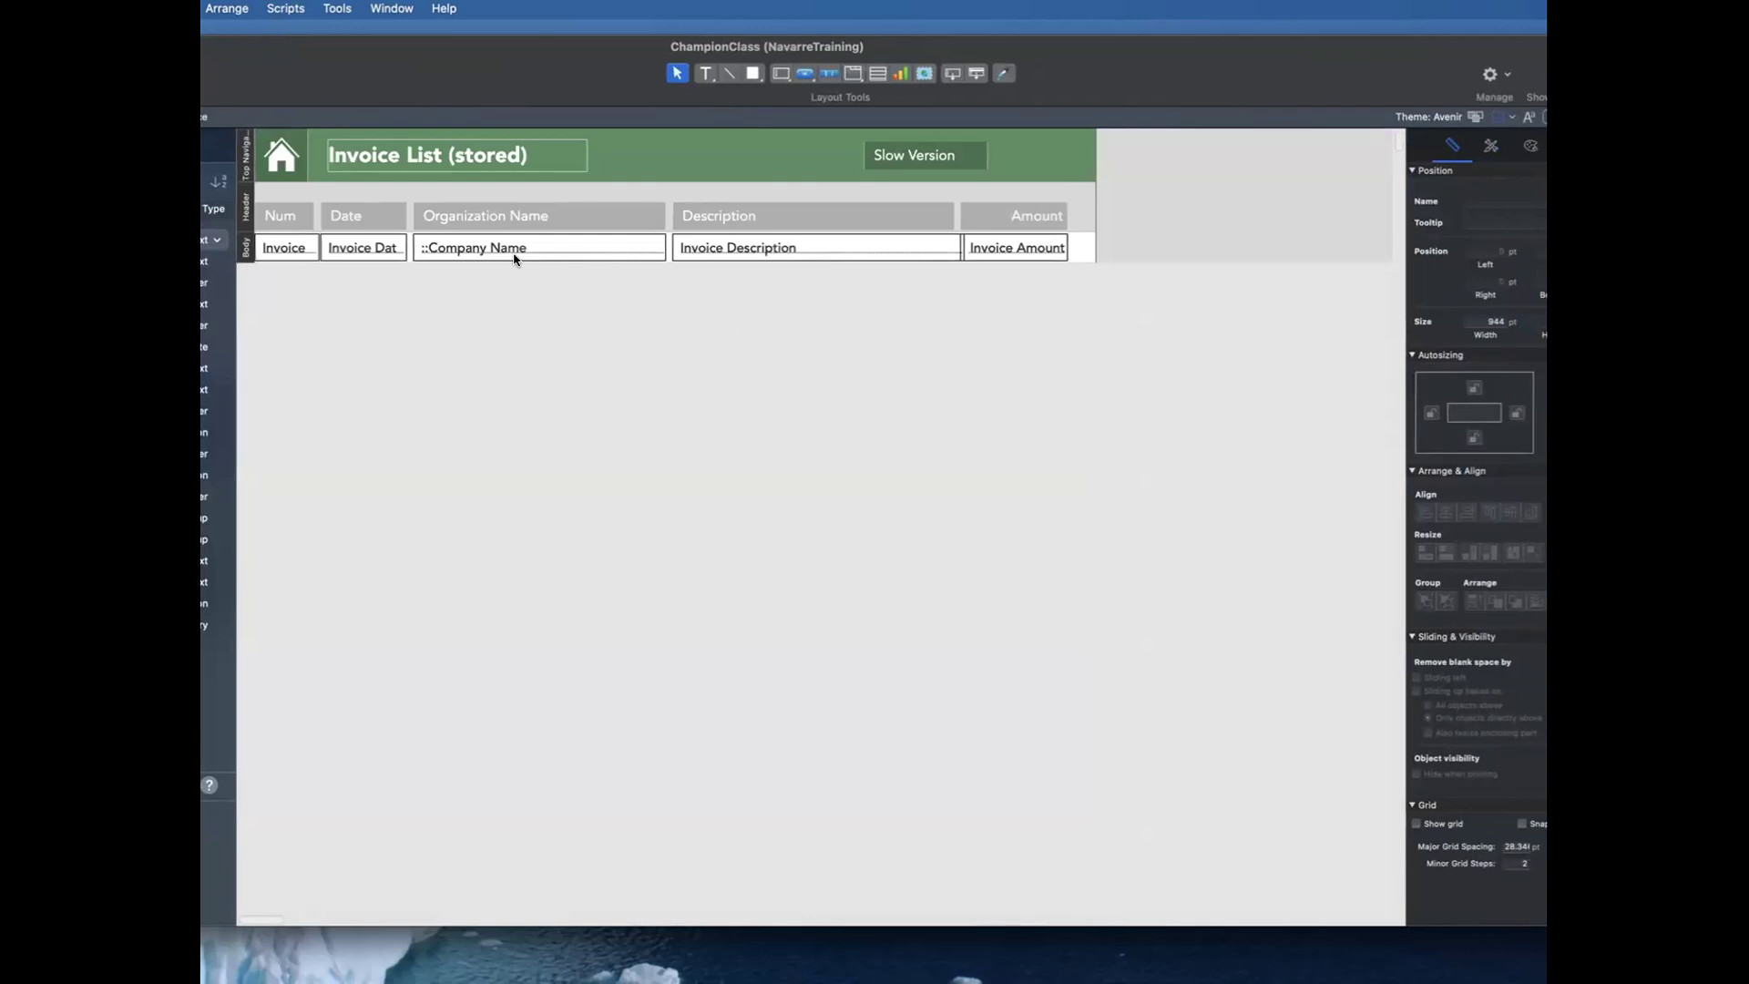
pyautogui.click(489, 253)
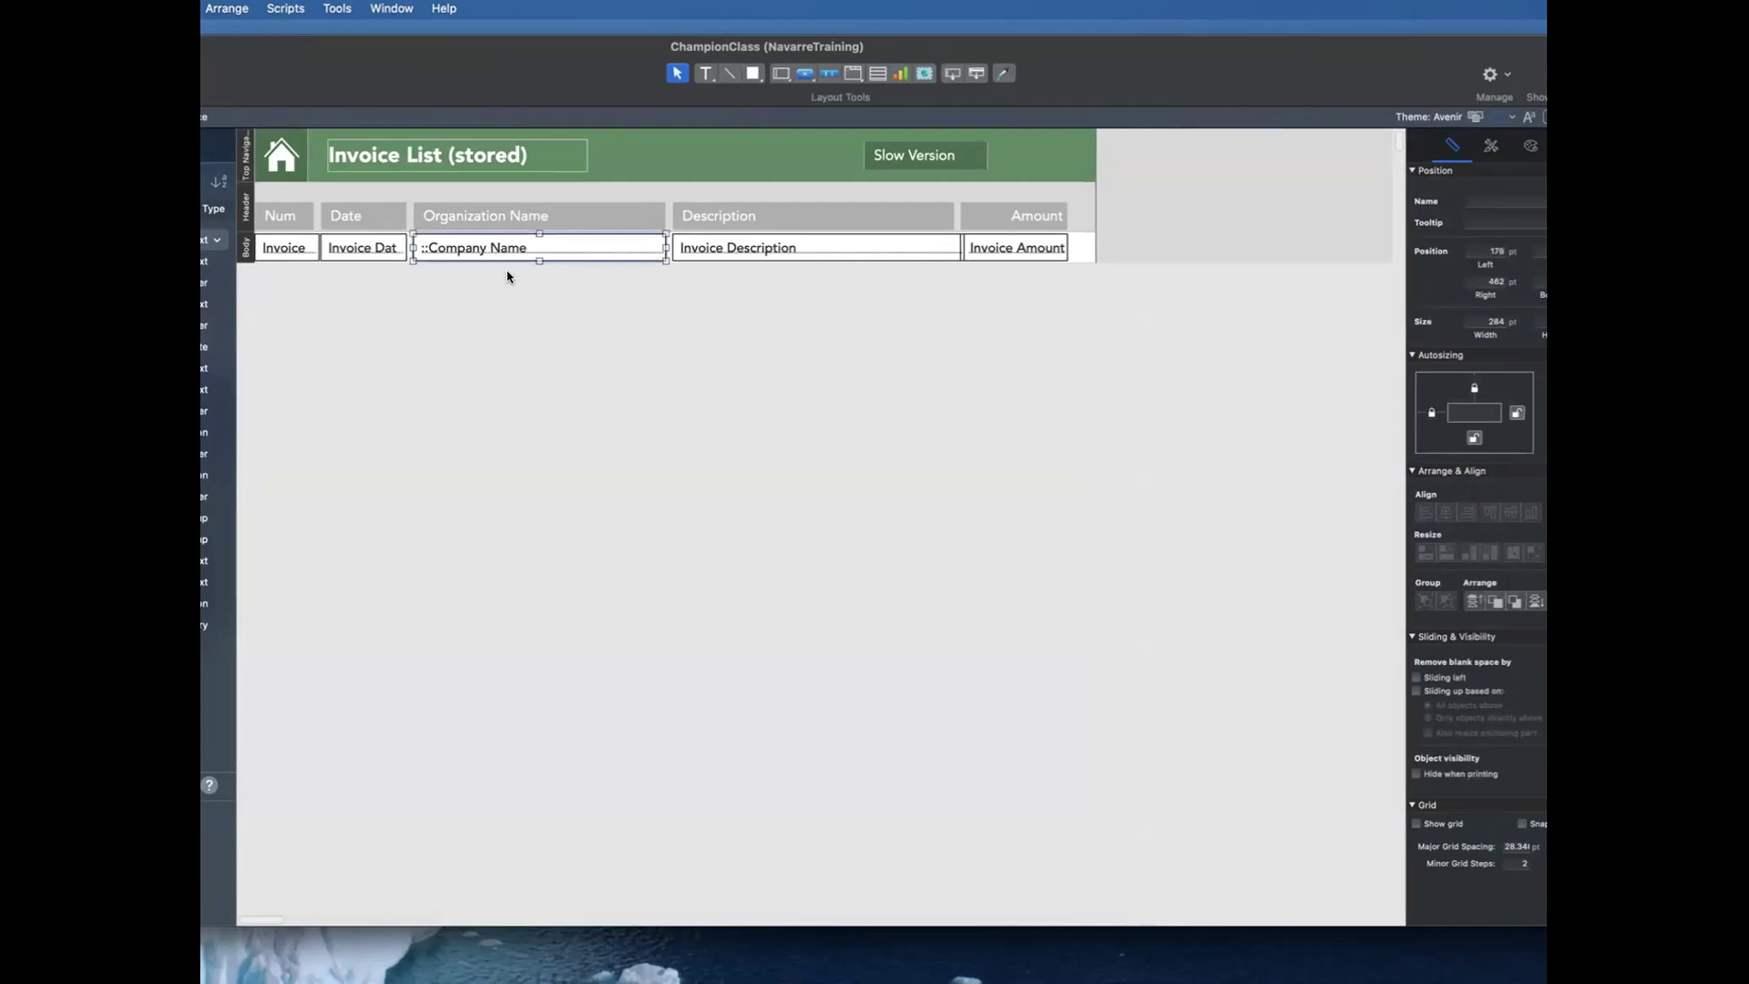
pyautogui.click(510, 314)
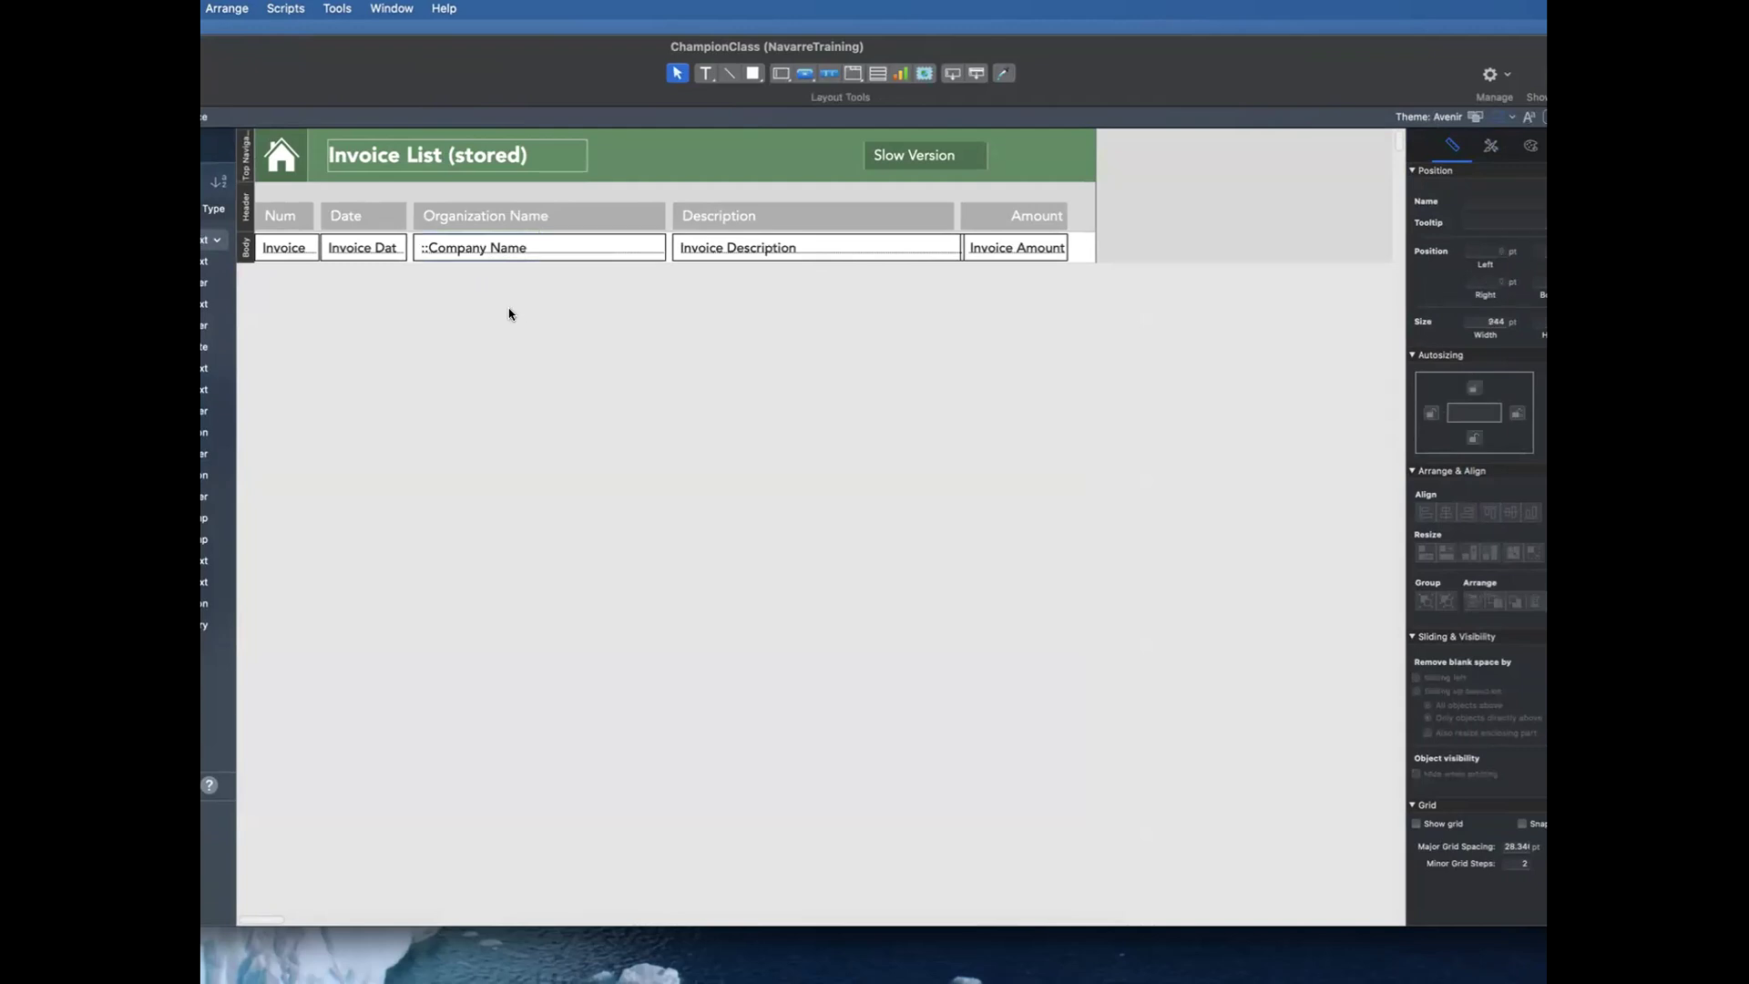
pyautogui.moveTo(444, 249); pyautogui.dragTo(1144, 258)
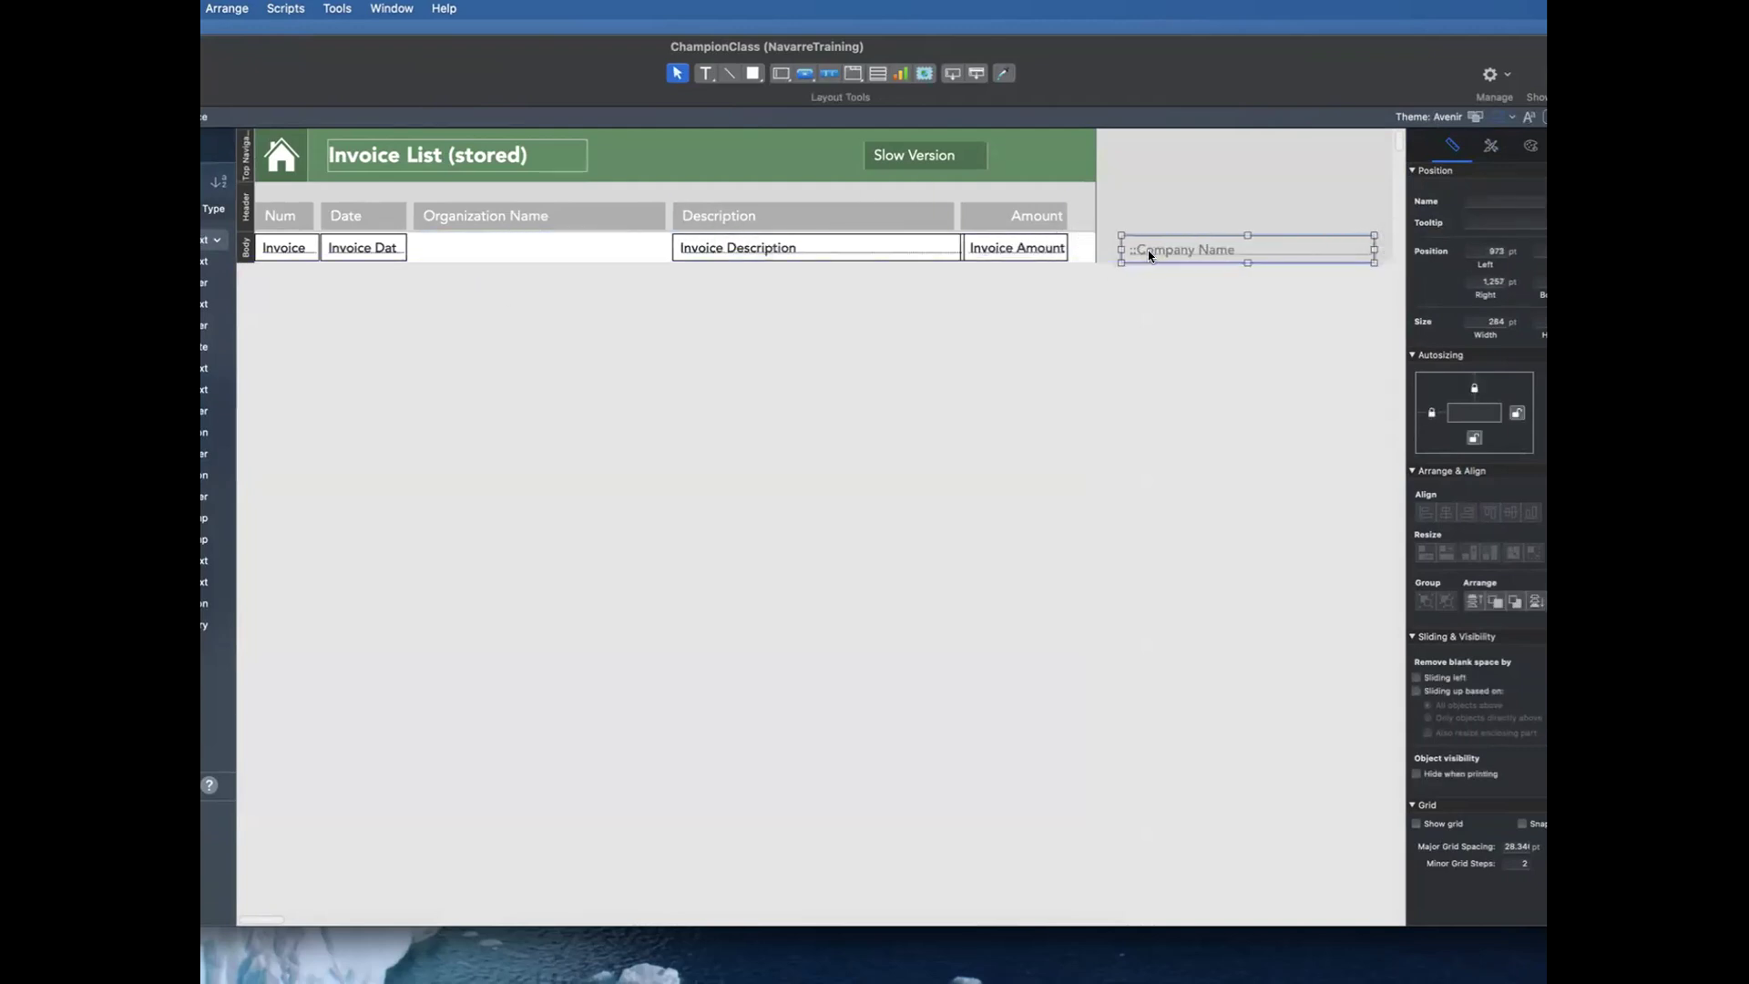
# Step: Browse the stored Invoice List without company names and look through the invoice records to judge how fast they load
pyautogui.press('super+b')
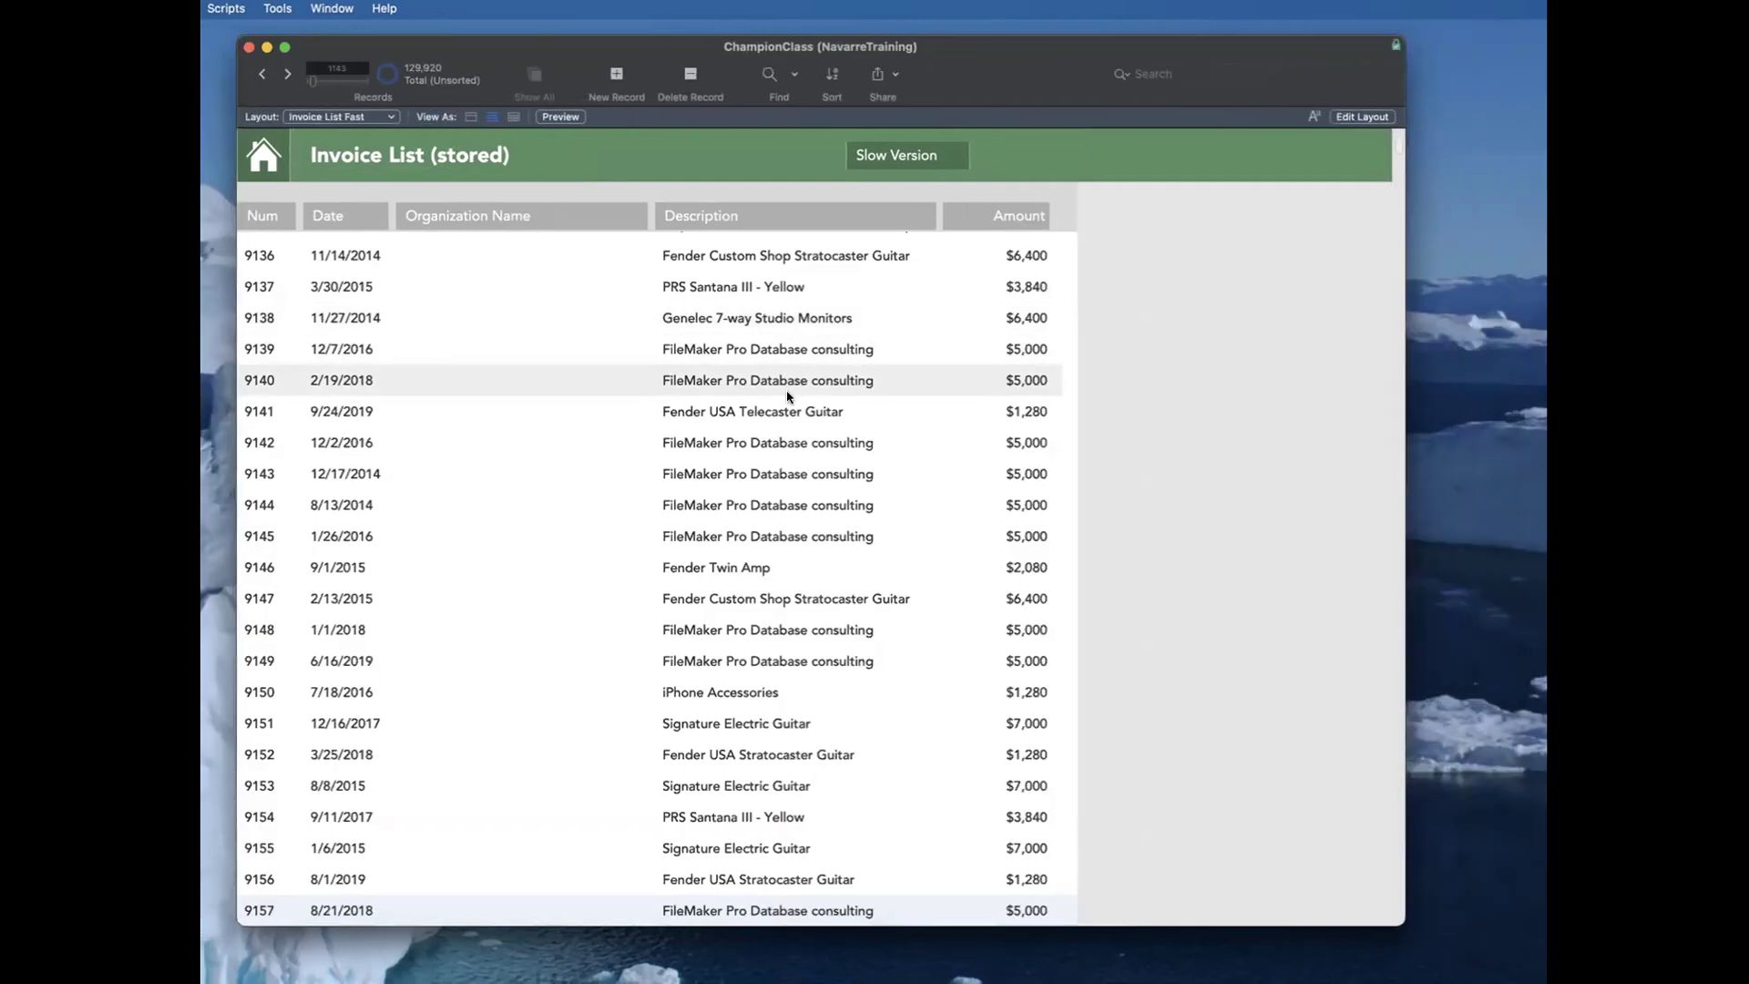
pyautogui.scroll(-20, 788, 395)
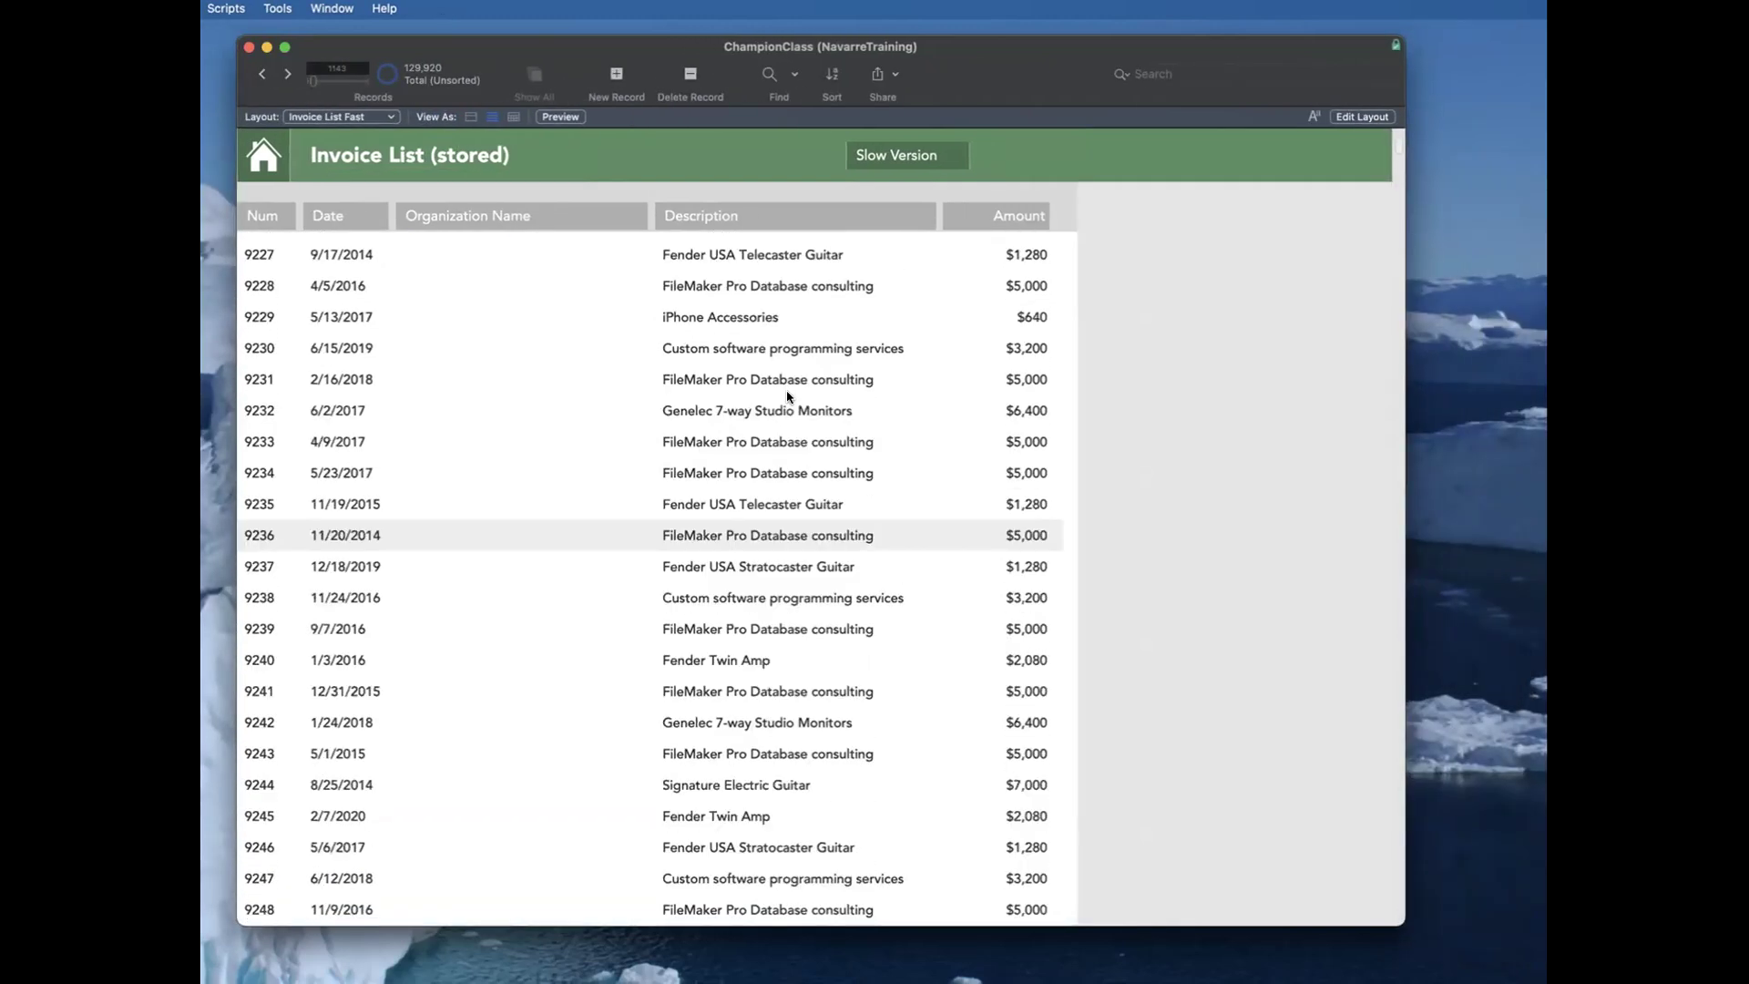
pyautogui.scroll(-8, 789, 395)
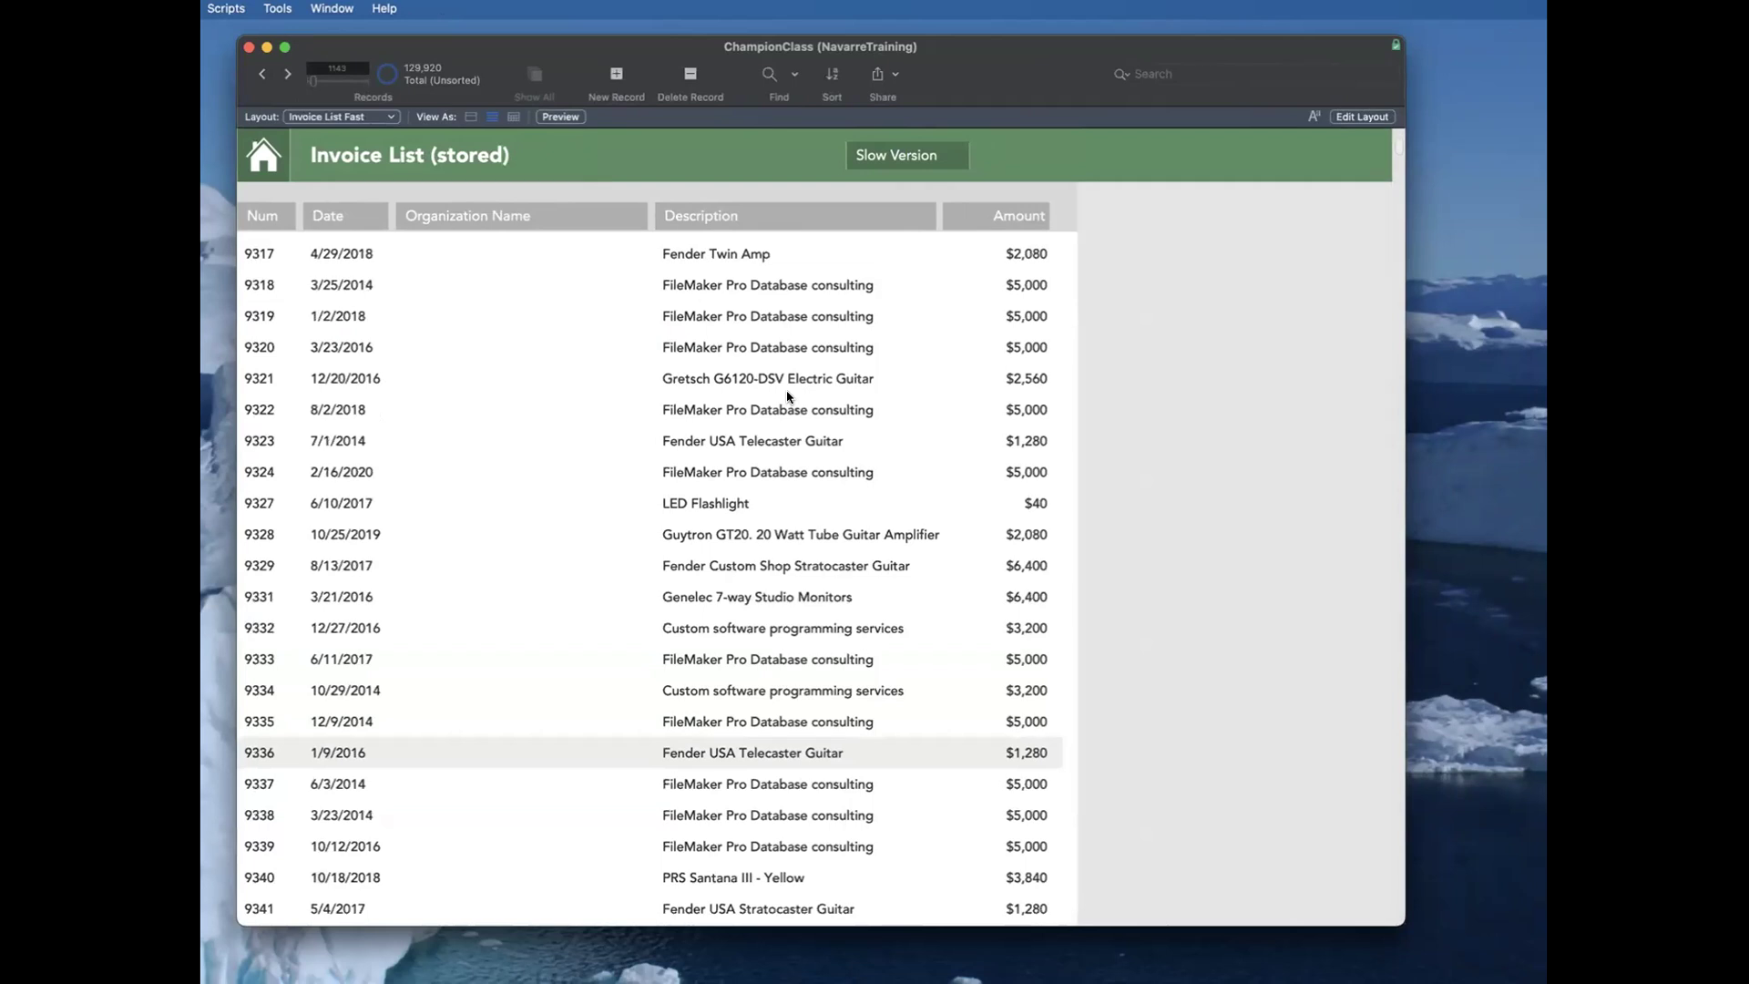
# Step: Return the Company Name field to its place under the Organization Name heading in the layout body
pyautogui.press('super+l')
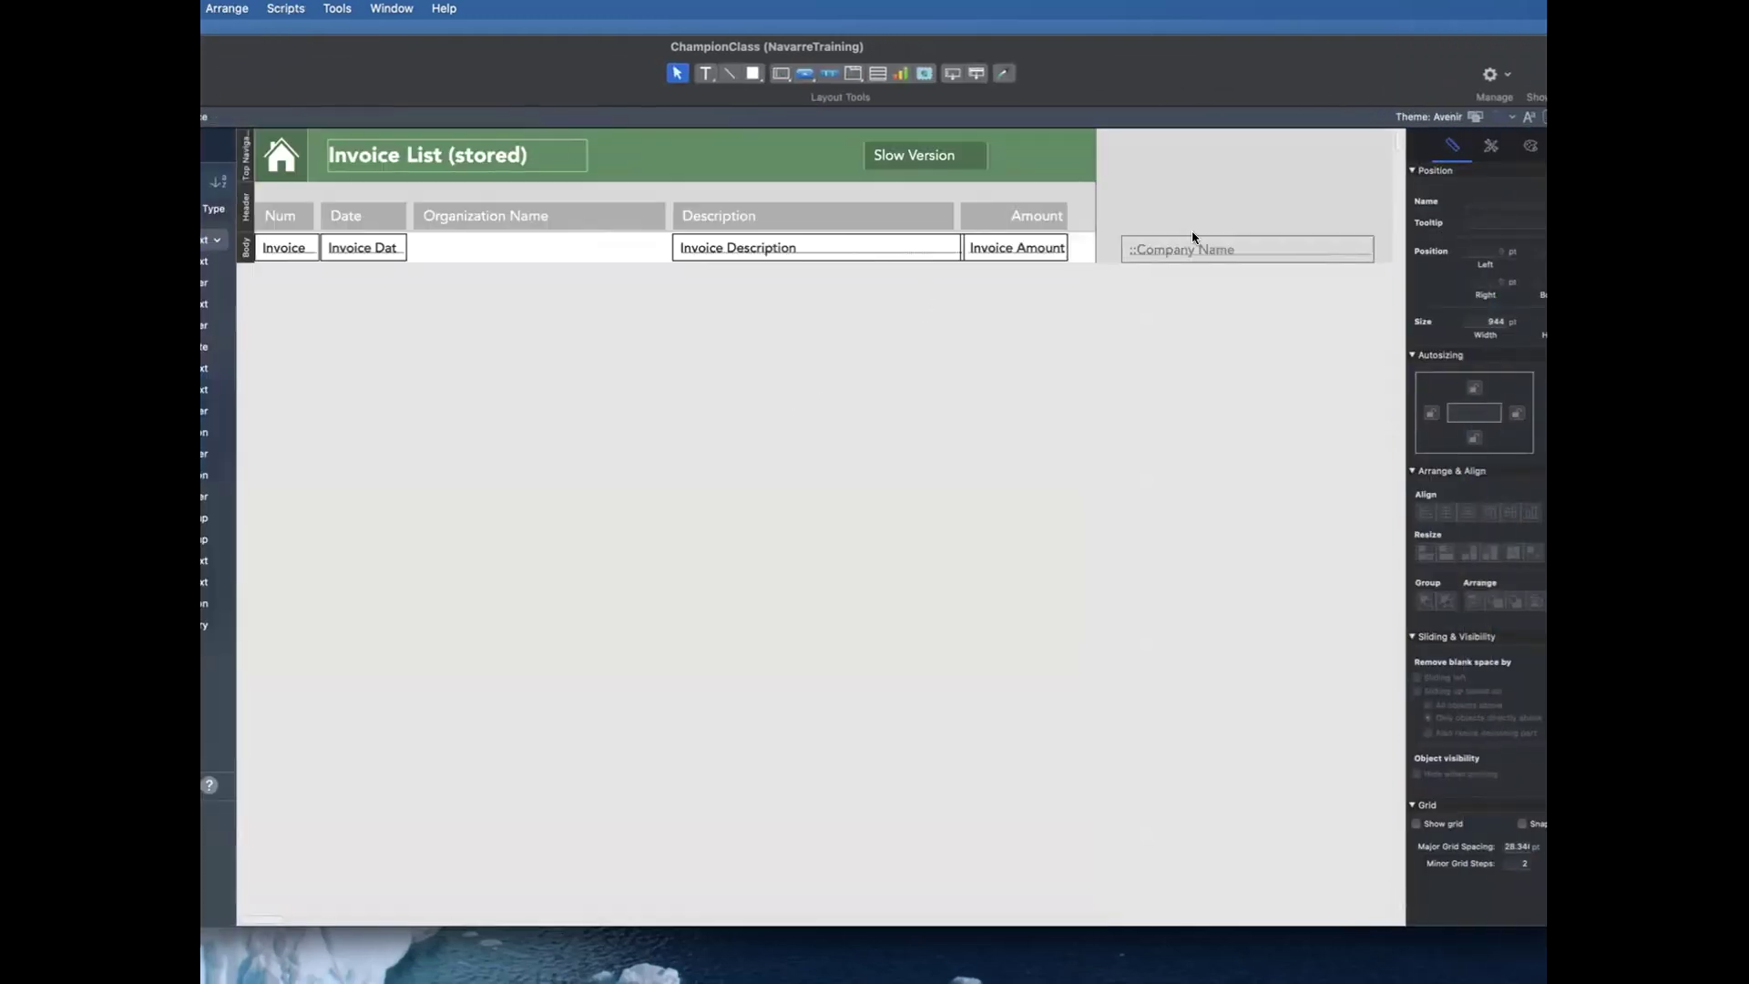
pyautogui.click(1211, 250)
pyautogui.moveTo(1210, 249); pyautogui.dragTo(498, 240)
pyautogui.click(535, 309)
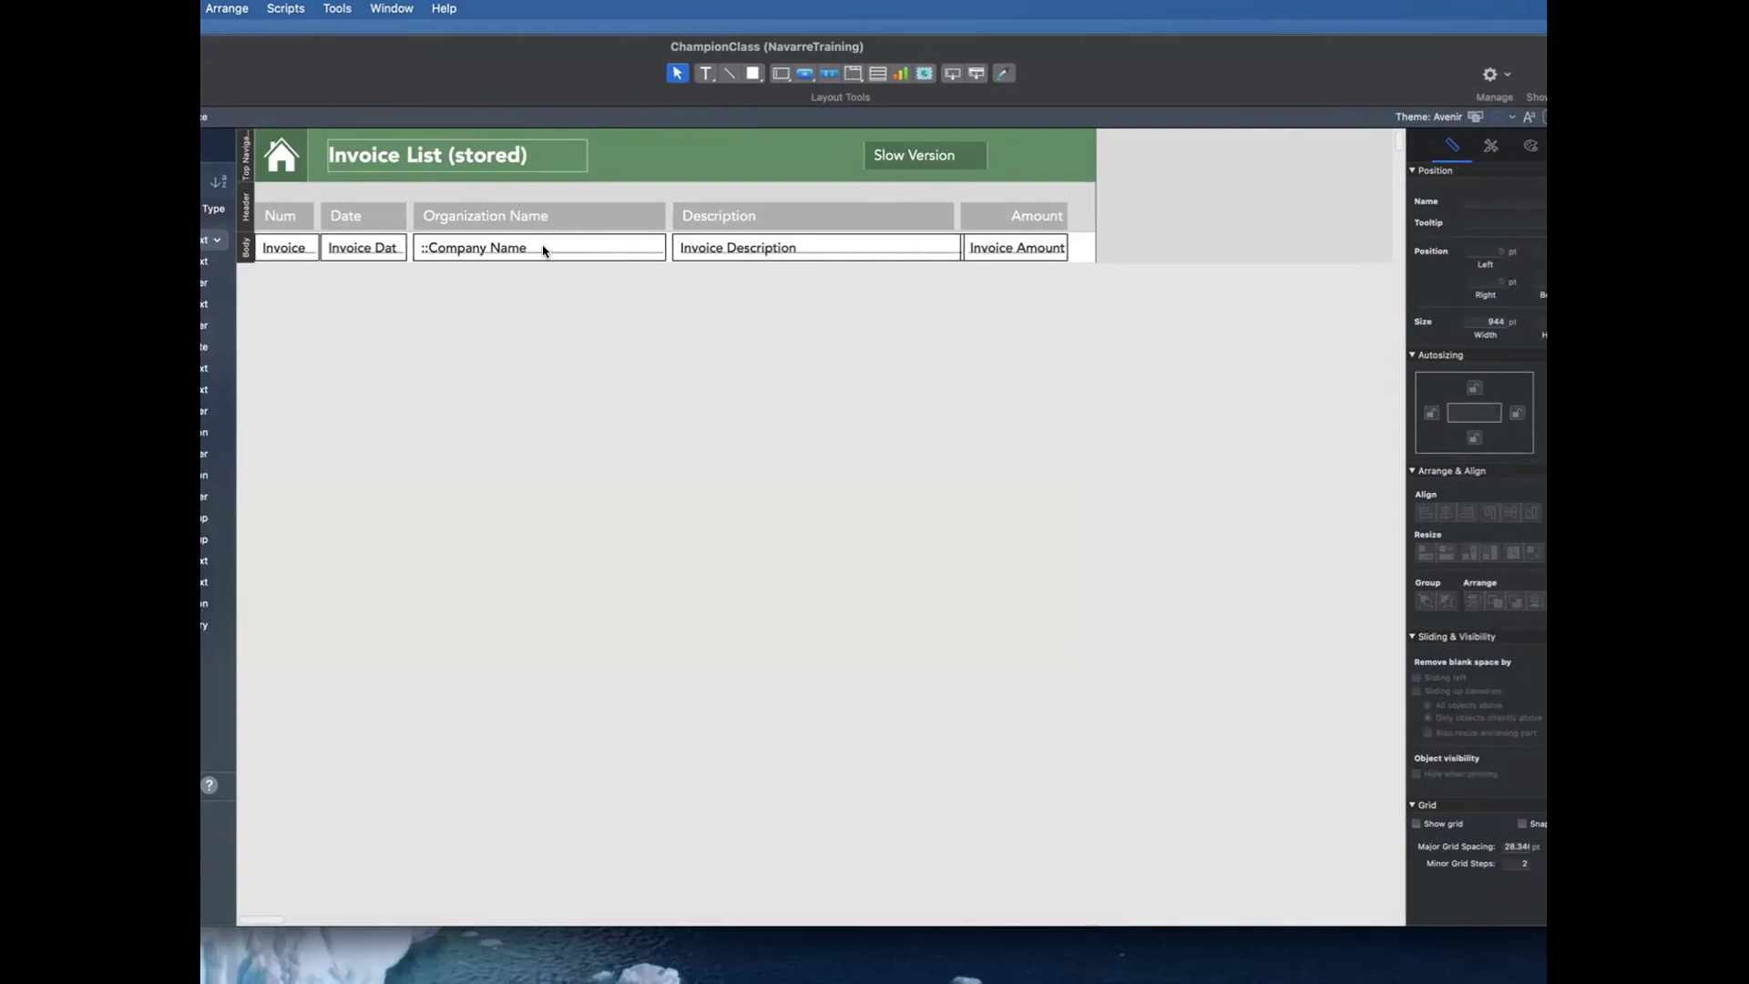
# Step: Check which Invoice table field the Amount column on the layout is based on
pyautogui.click(1013, 250)
pyautogui.doubleClick(1013, 251)
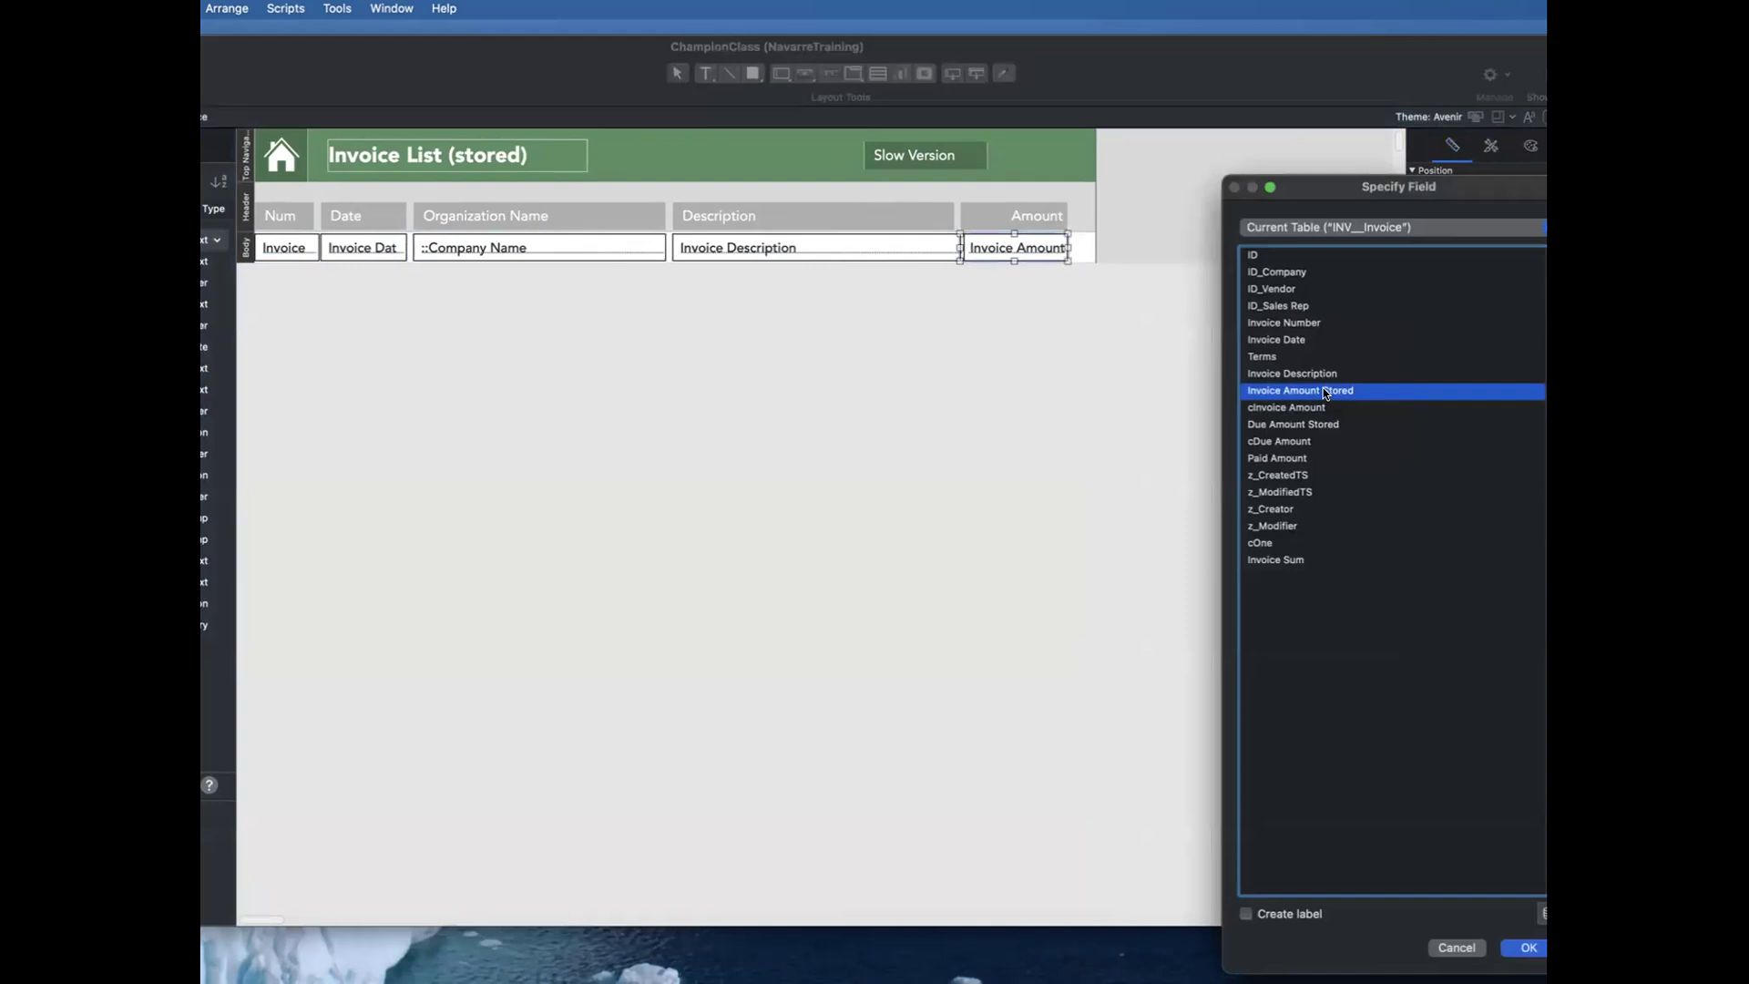
pyautogui.press('Return')
# Step: Open the Invoice table's field definitions and compare Invoice Amount Stored with the formula of cInvoice Amount
pyautogui.press('super+shift+d')
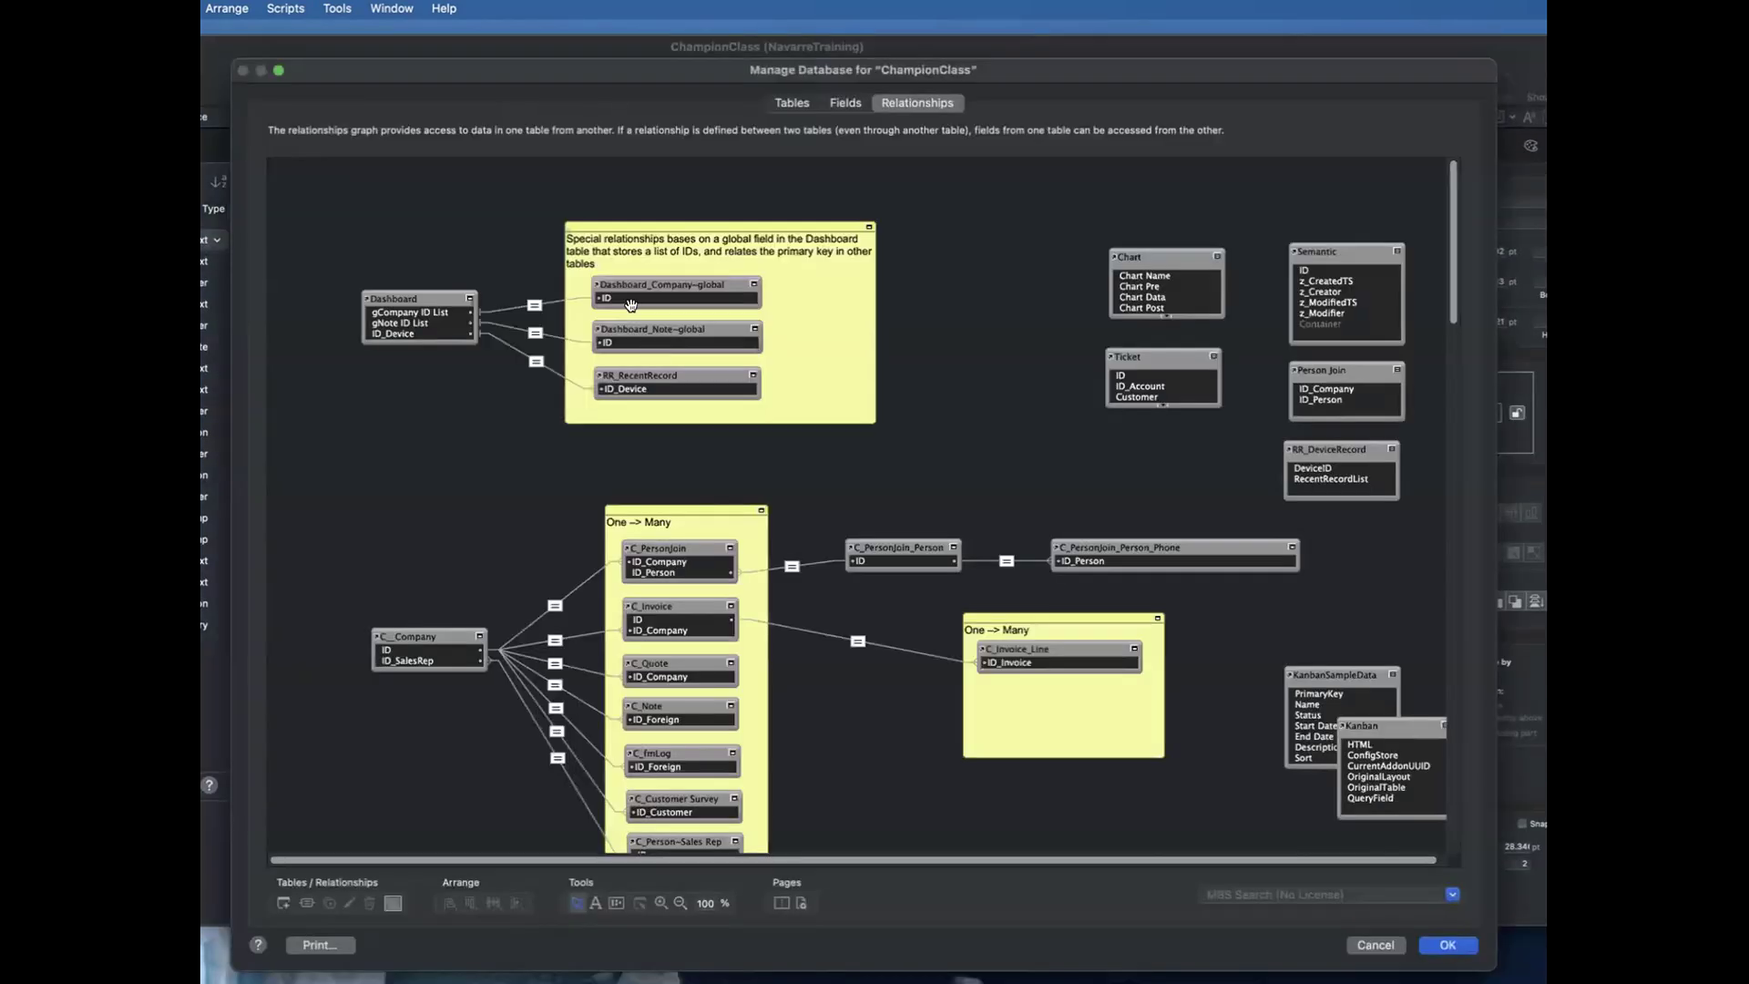
pyautogui.click(791, 103)
pyautogui.doubleClick(360, 262)
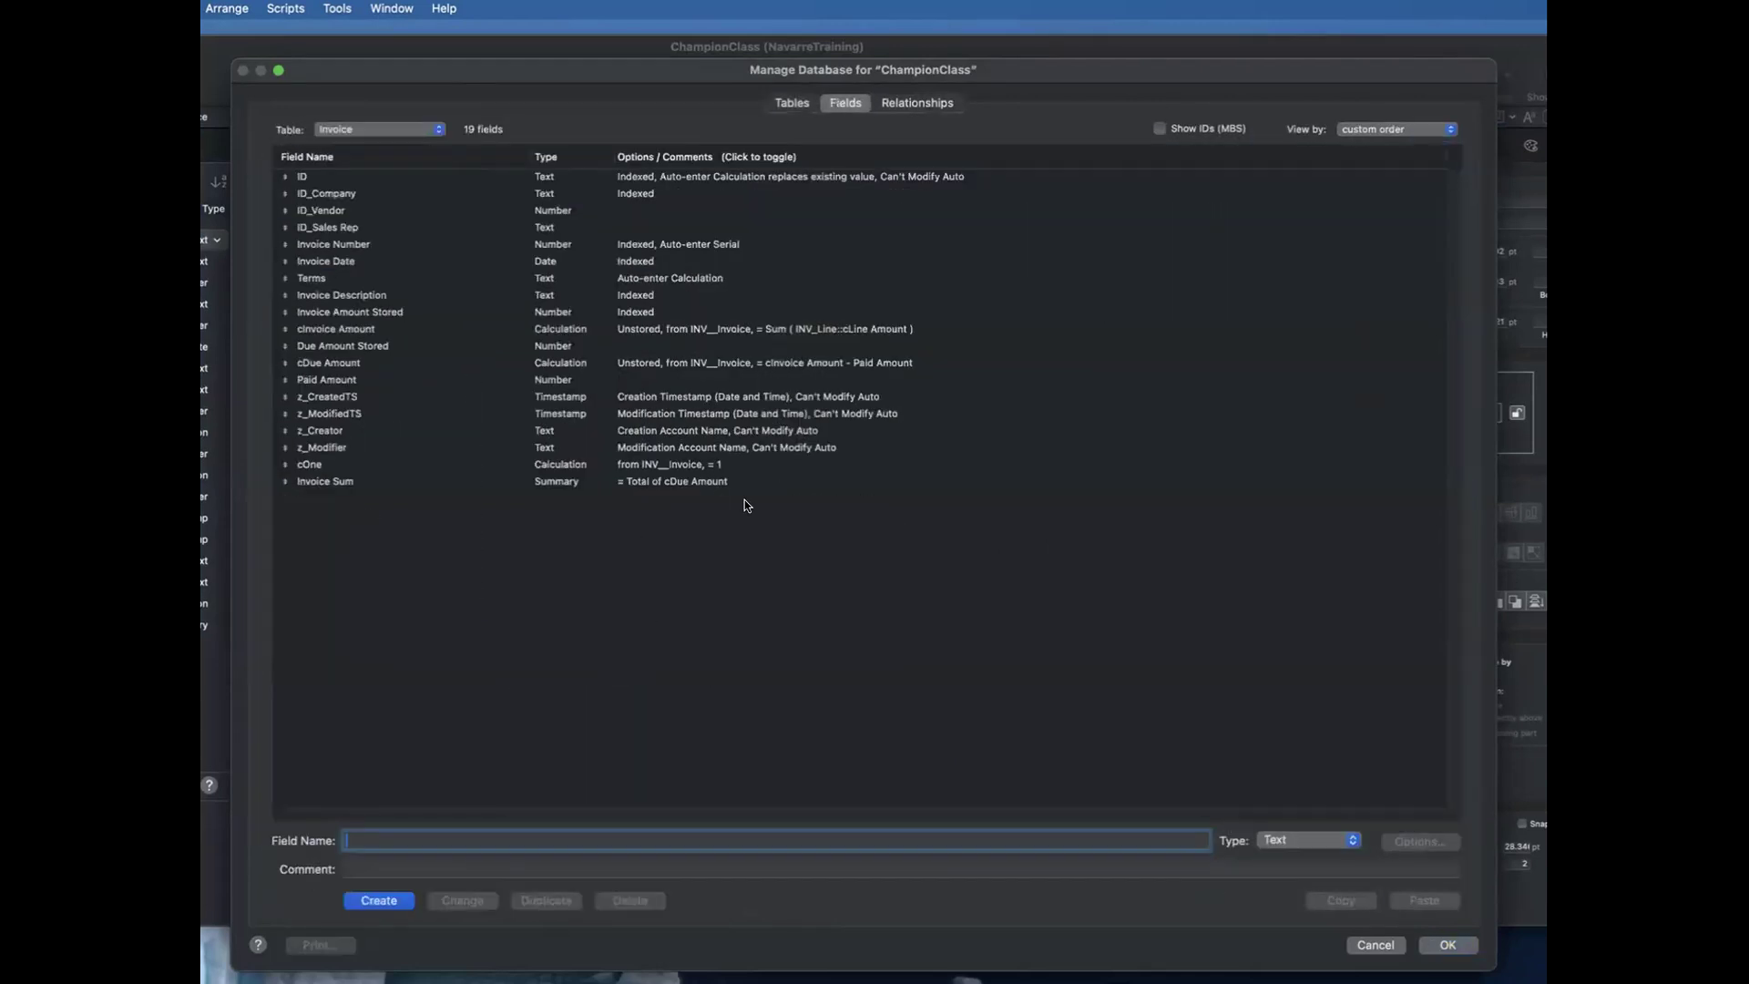
pyautogui.click(400, 314)
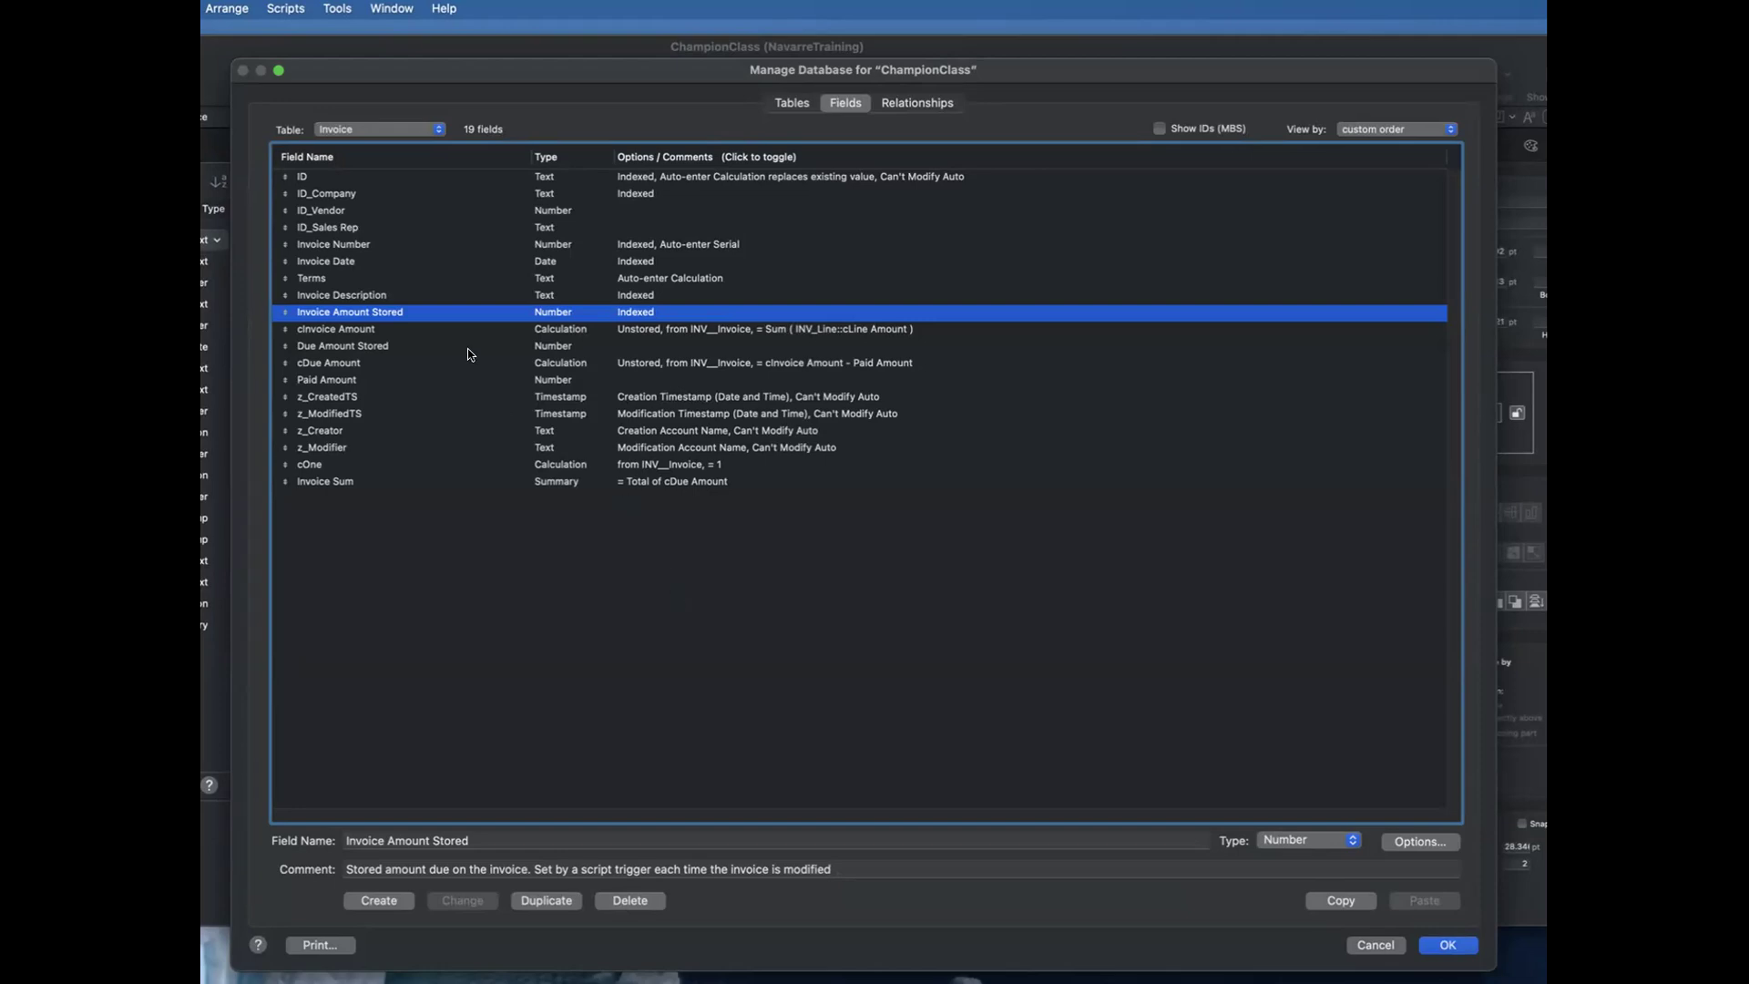
pyautogui.click(455, 328)
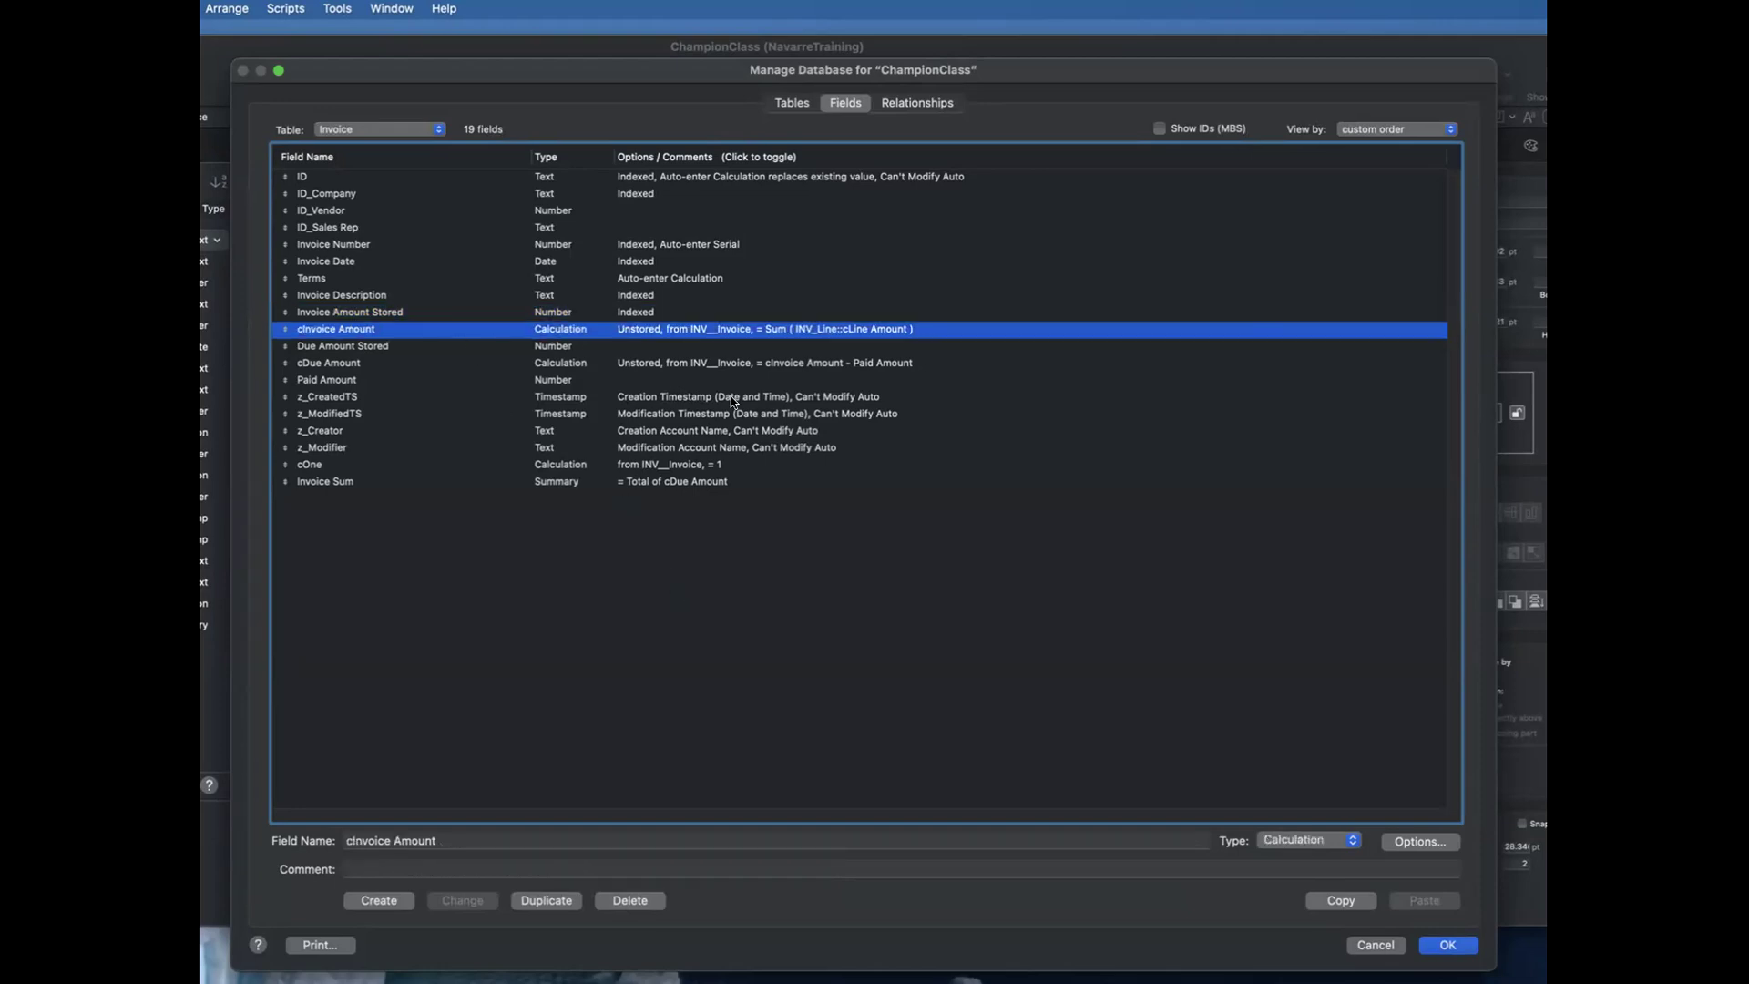
pyautogui.doubleClick(398, 326)
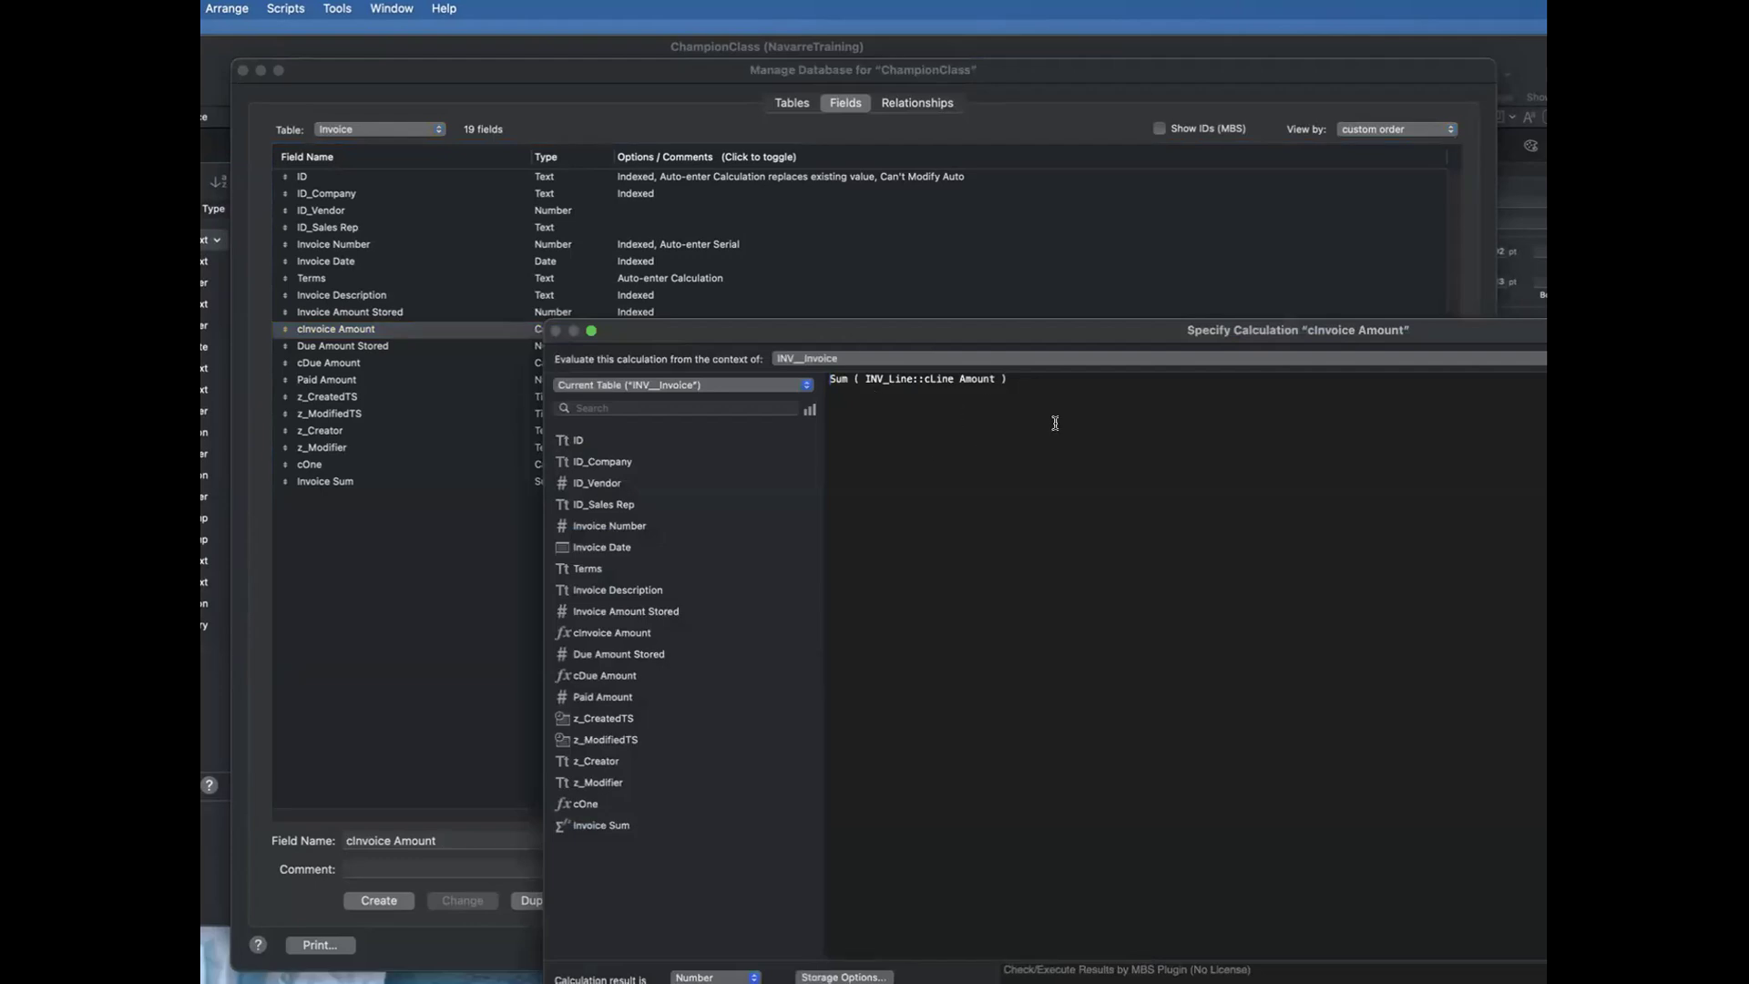
pyautogui.press('Escape')
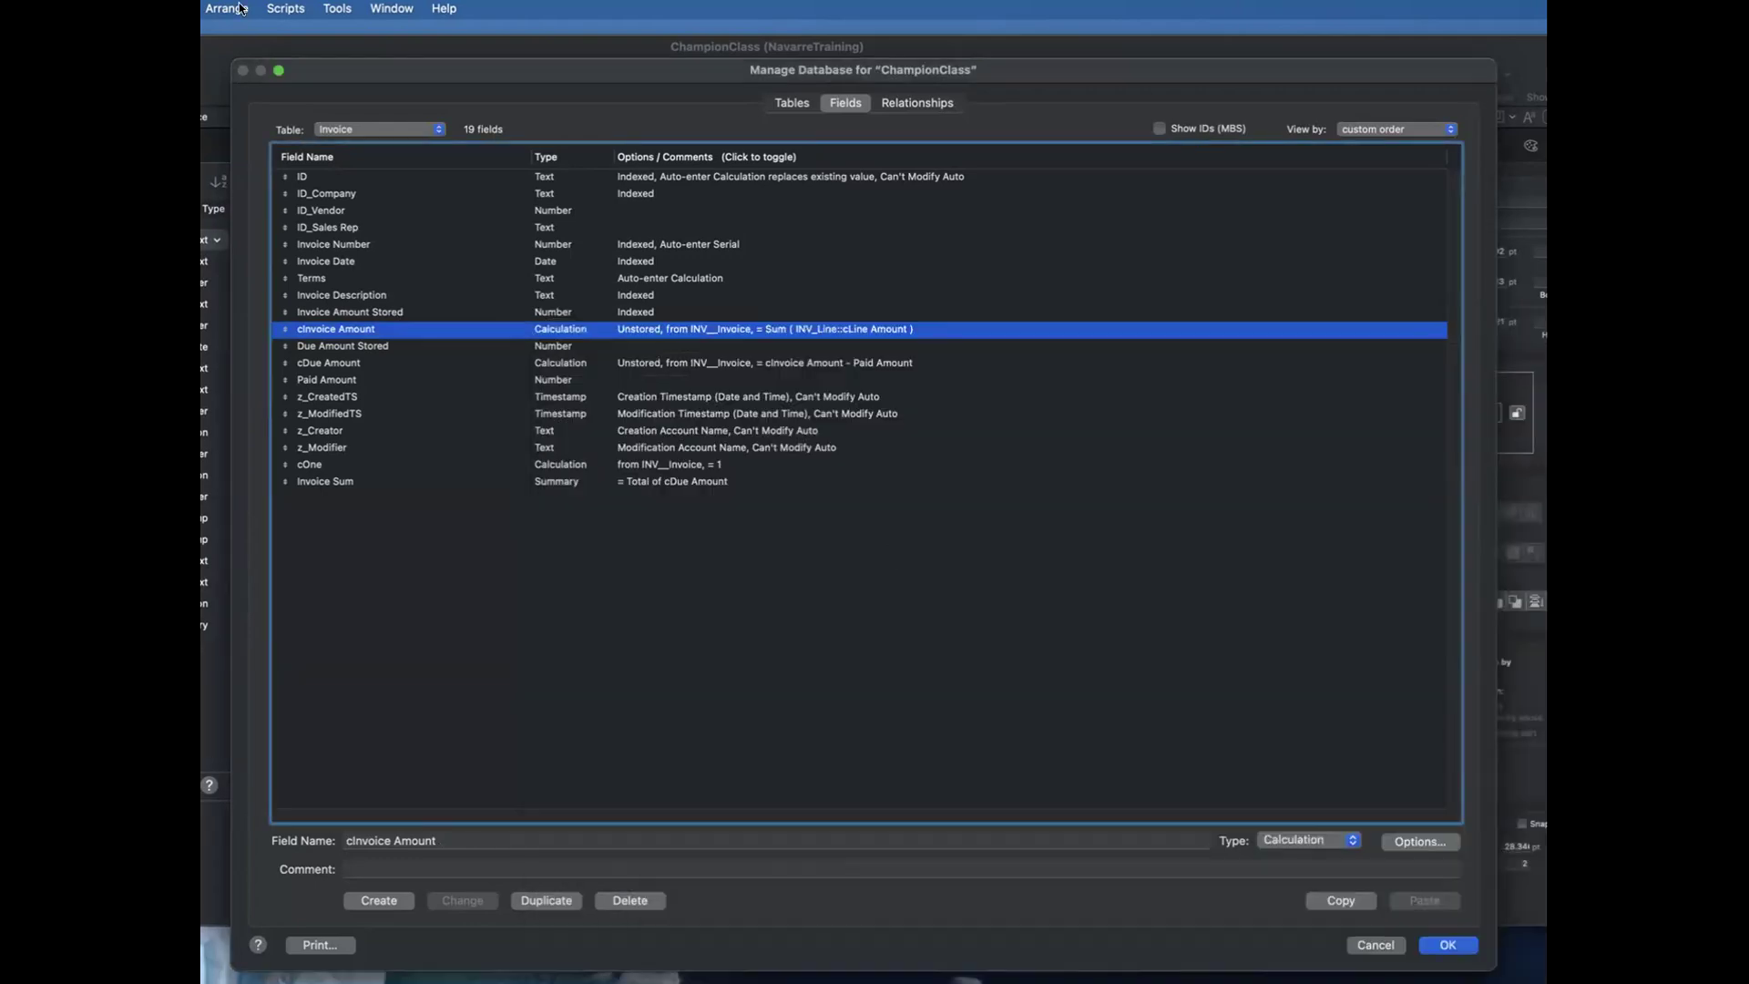
# Step: Show the InvoiceLines table's fields and inspect the formula behind cLine Amount
pyautogui.click(376, 129)
pyautogui.click(378, 147)
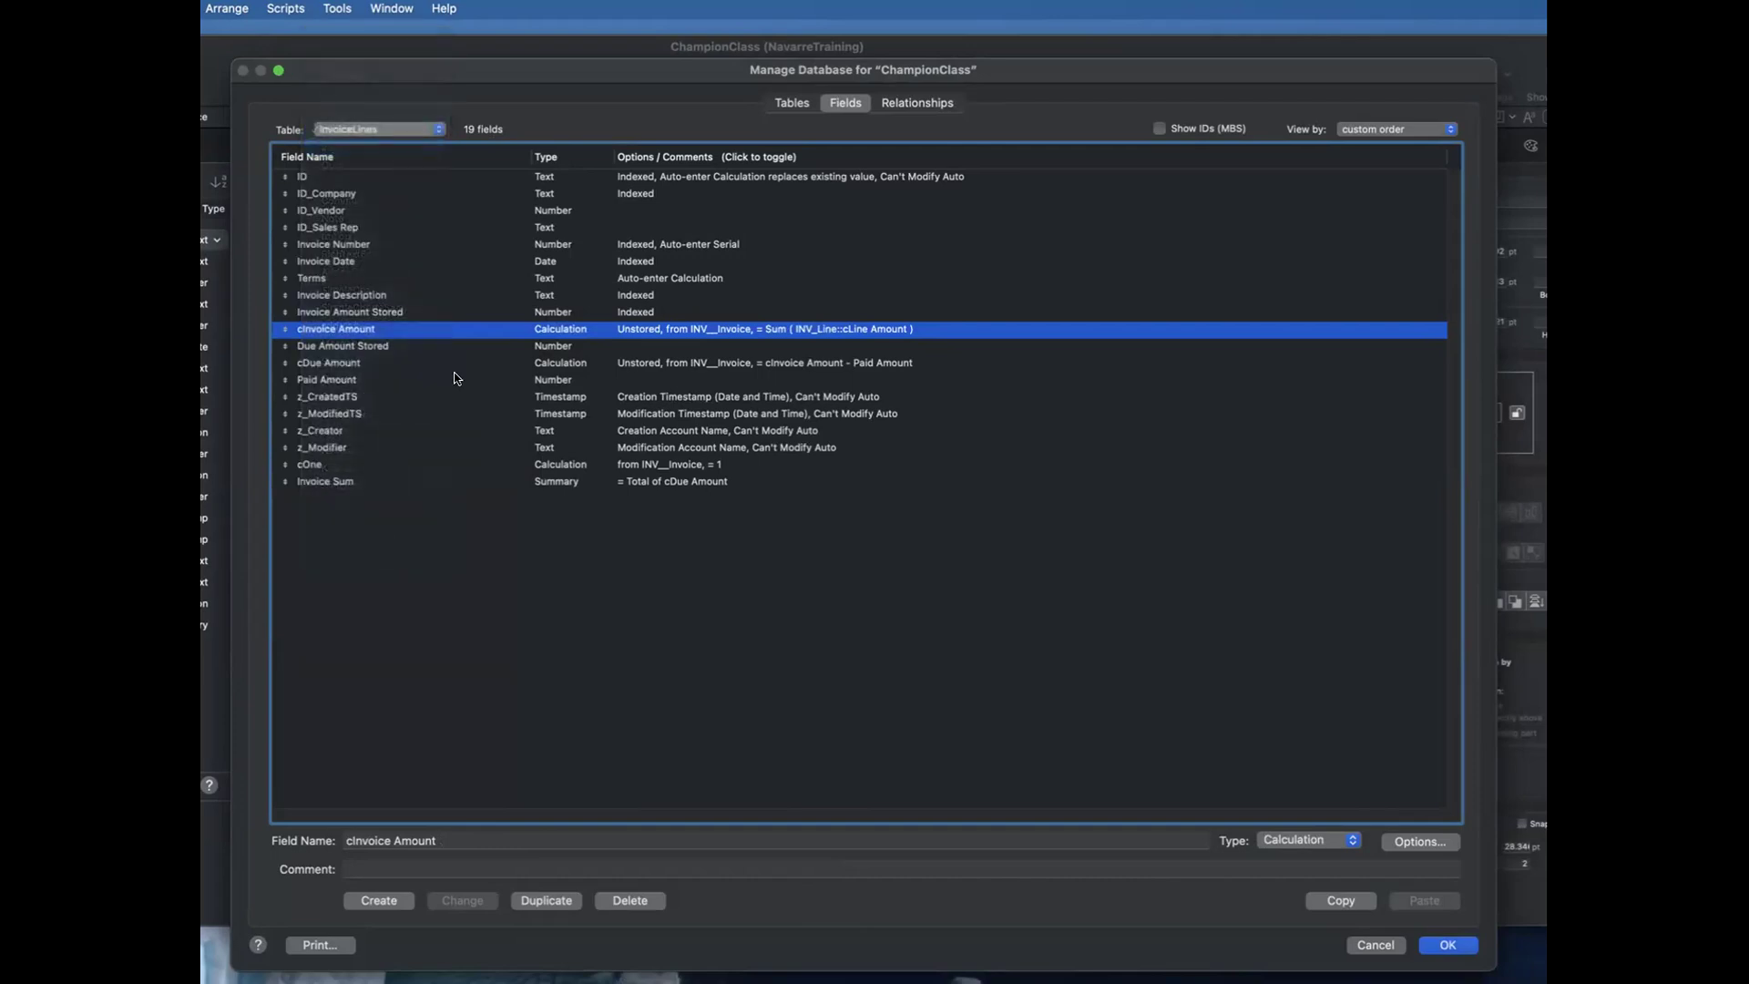
pyautogui.click(452, 378)
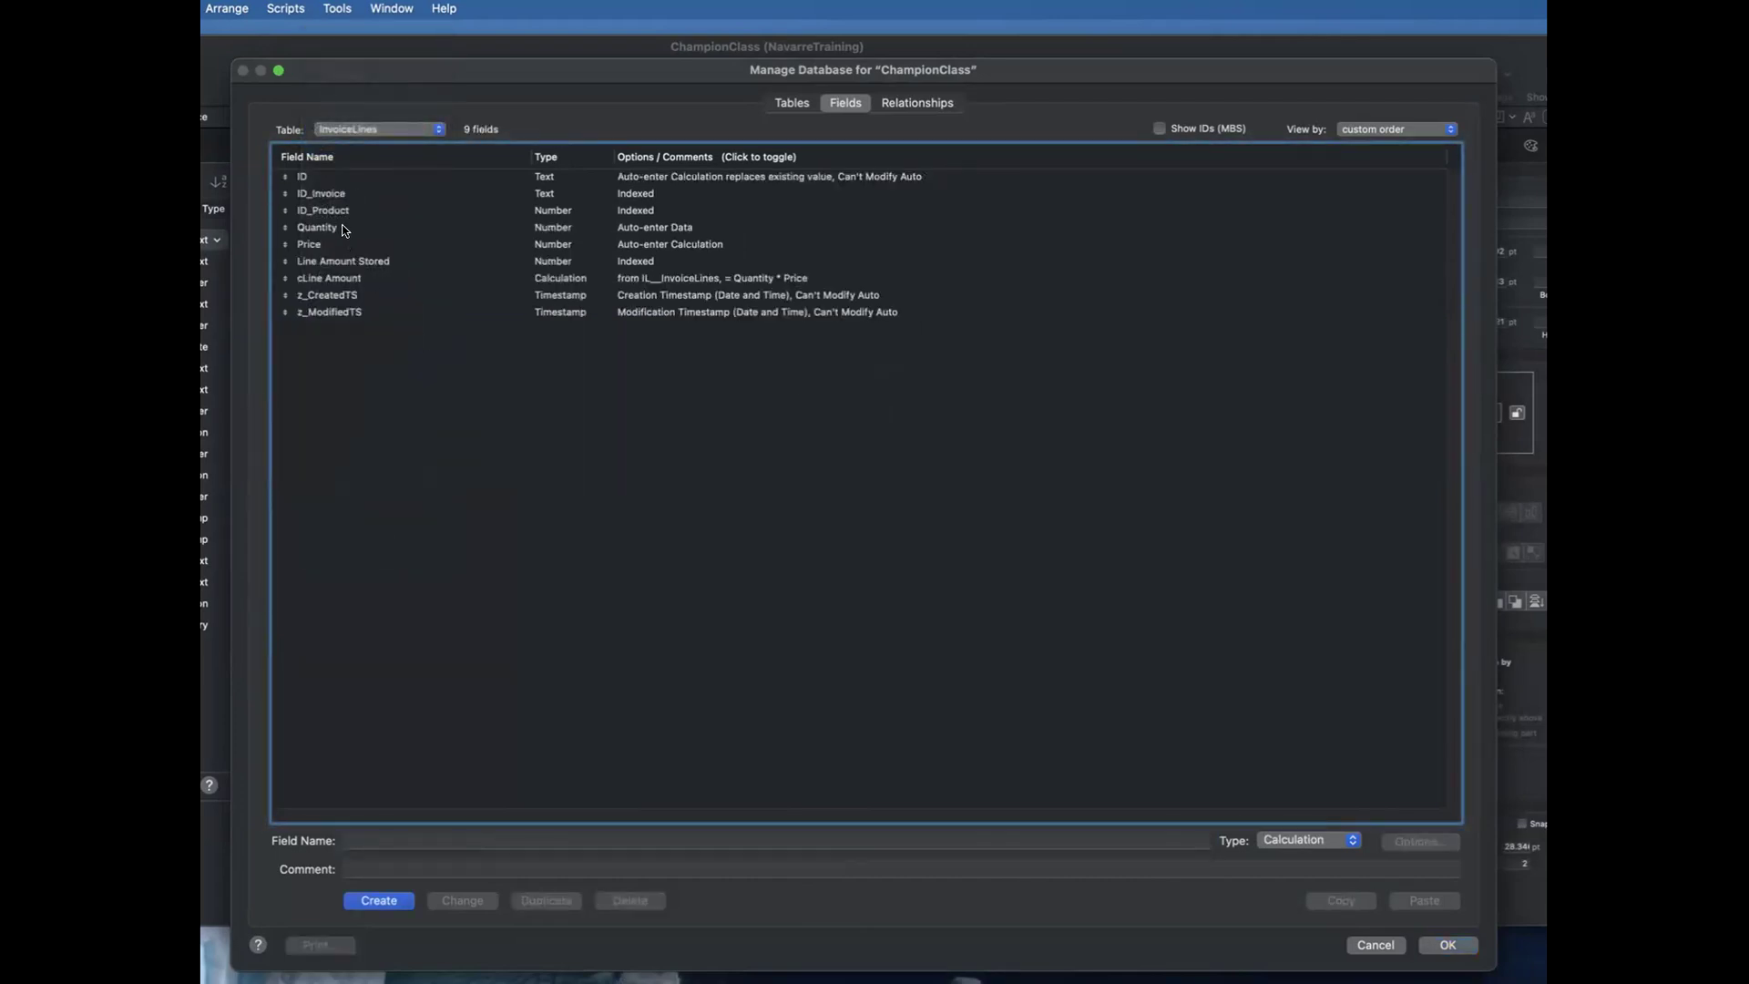
pyautogui.moveTo(344, 228); pyautogui.dragTo(344, 244)
pyautogui.click(471, 332)
pyautogui.click(352, 276)
pyautogui.doubleClick(351, 276)
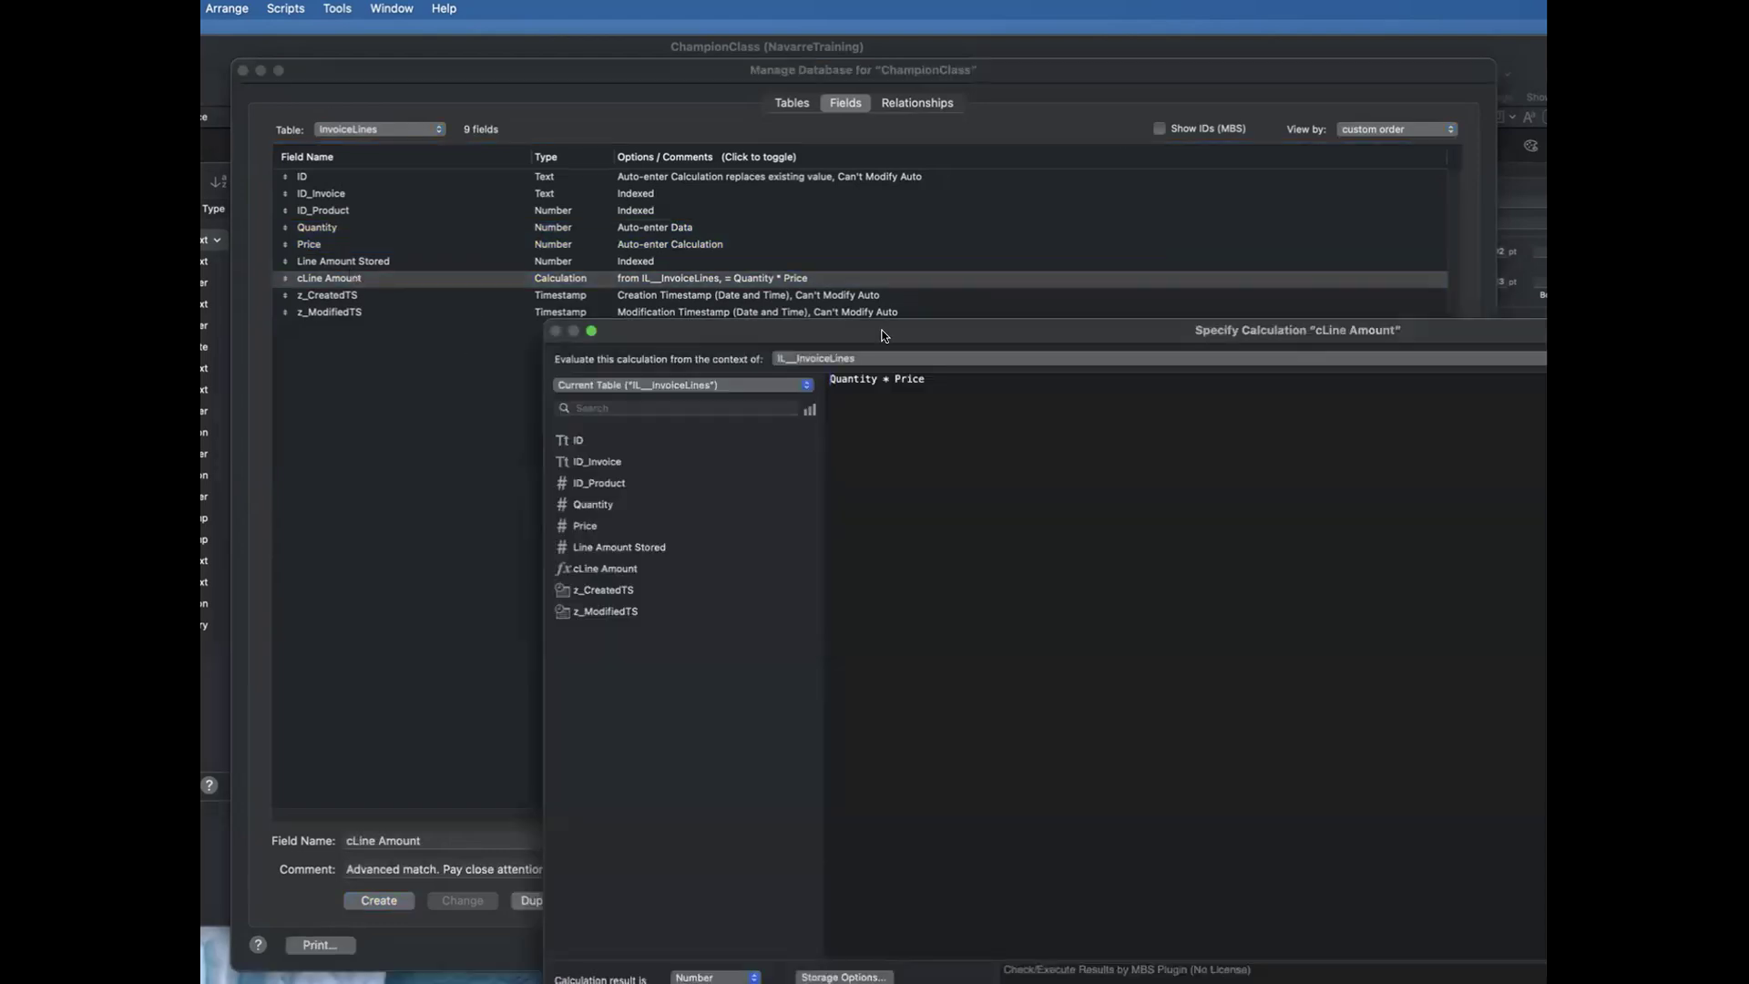
pyautogui.moveTo(885, 330); pyautogui.dragTo(740, 193)
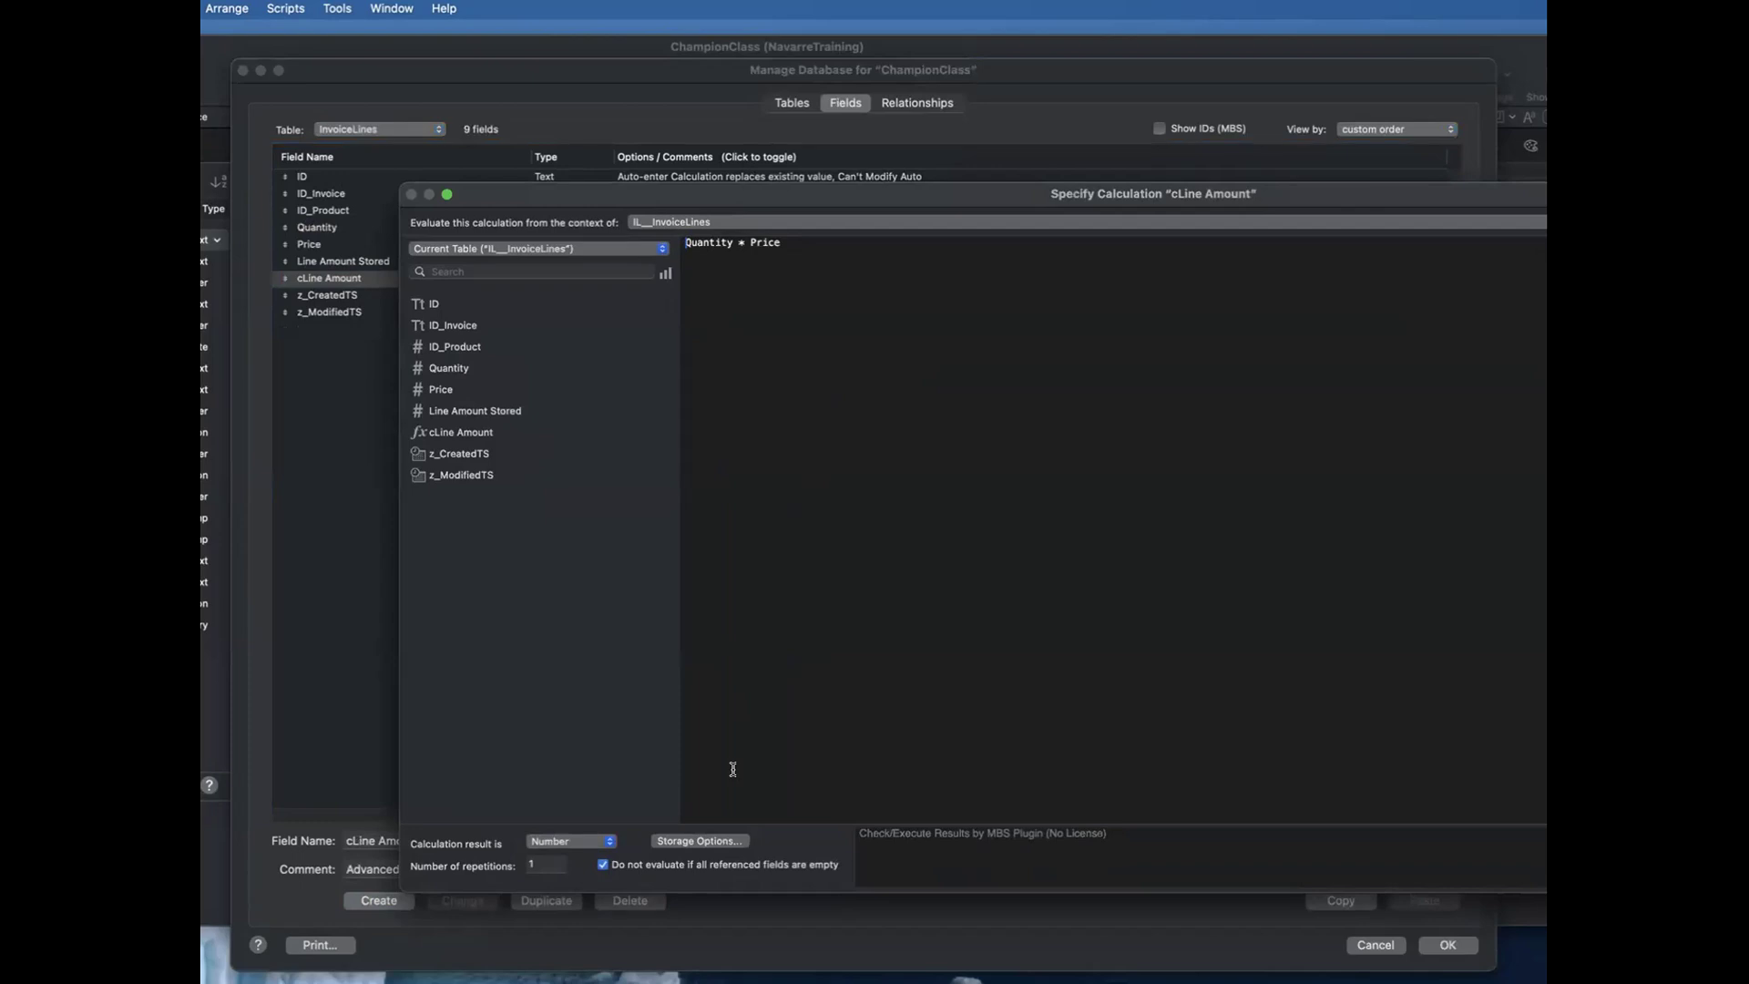
pyautogui.press('Return')
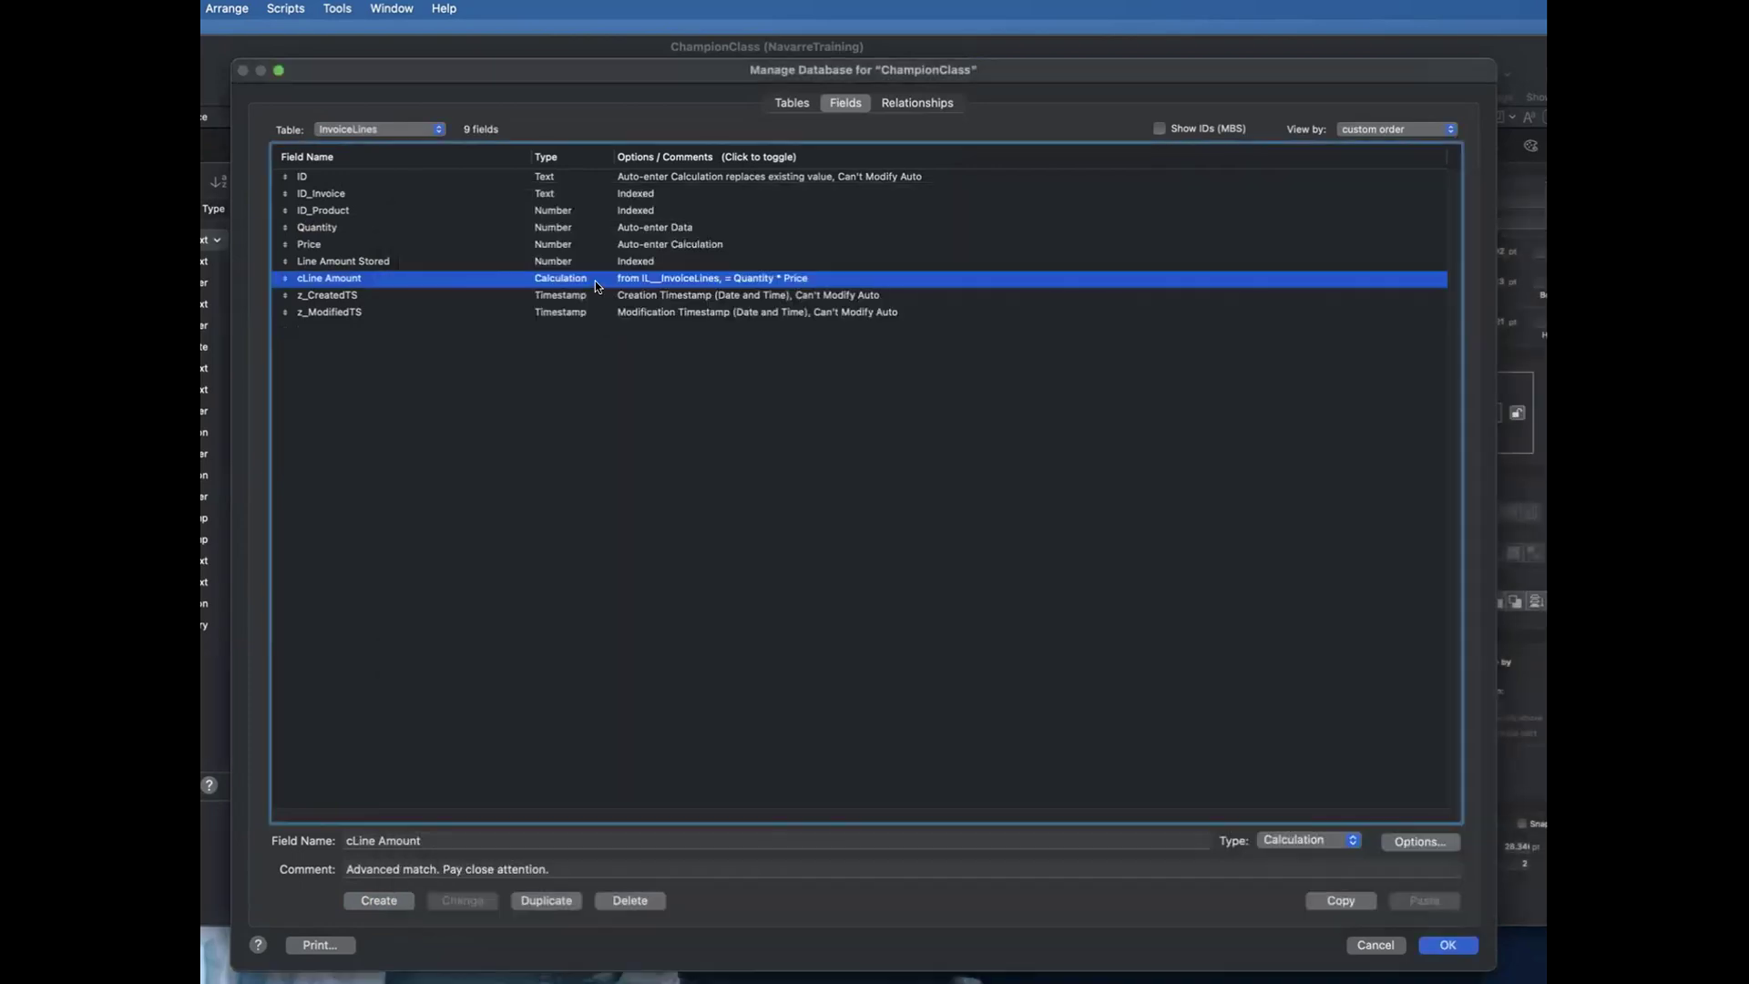
# Step: Inspect the storage and indexing options of cLine Amount, and highlight the Line Amount Stored field for comparison
pyautogui.doubleClick(653, 279)
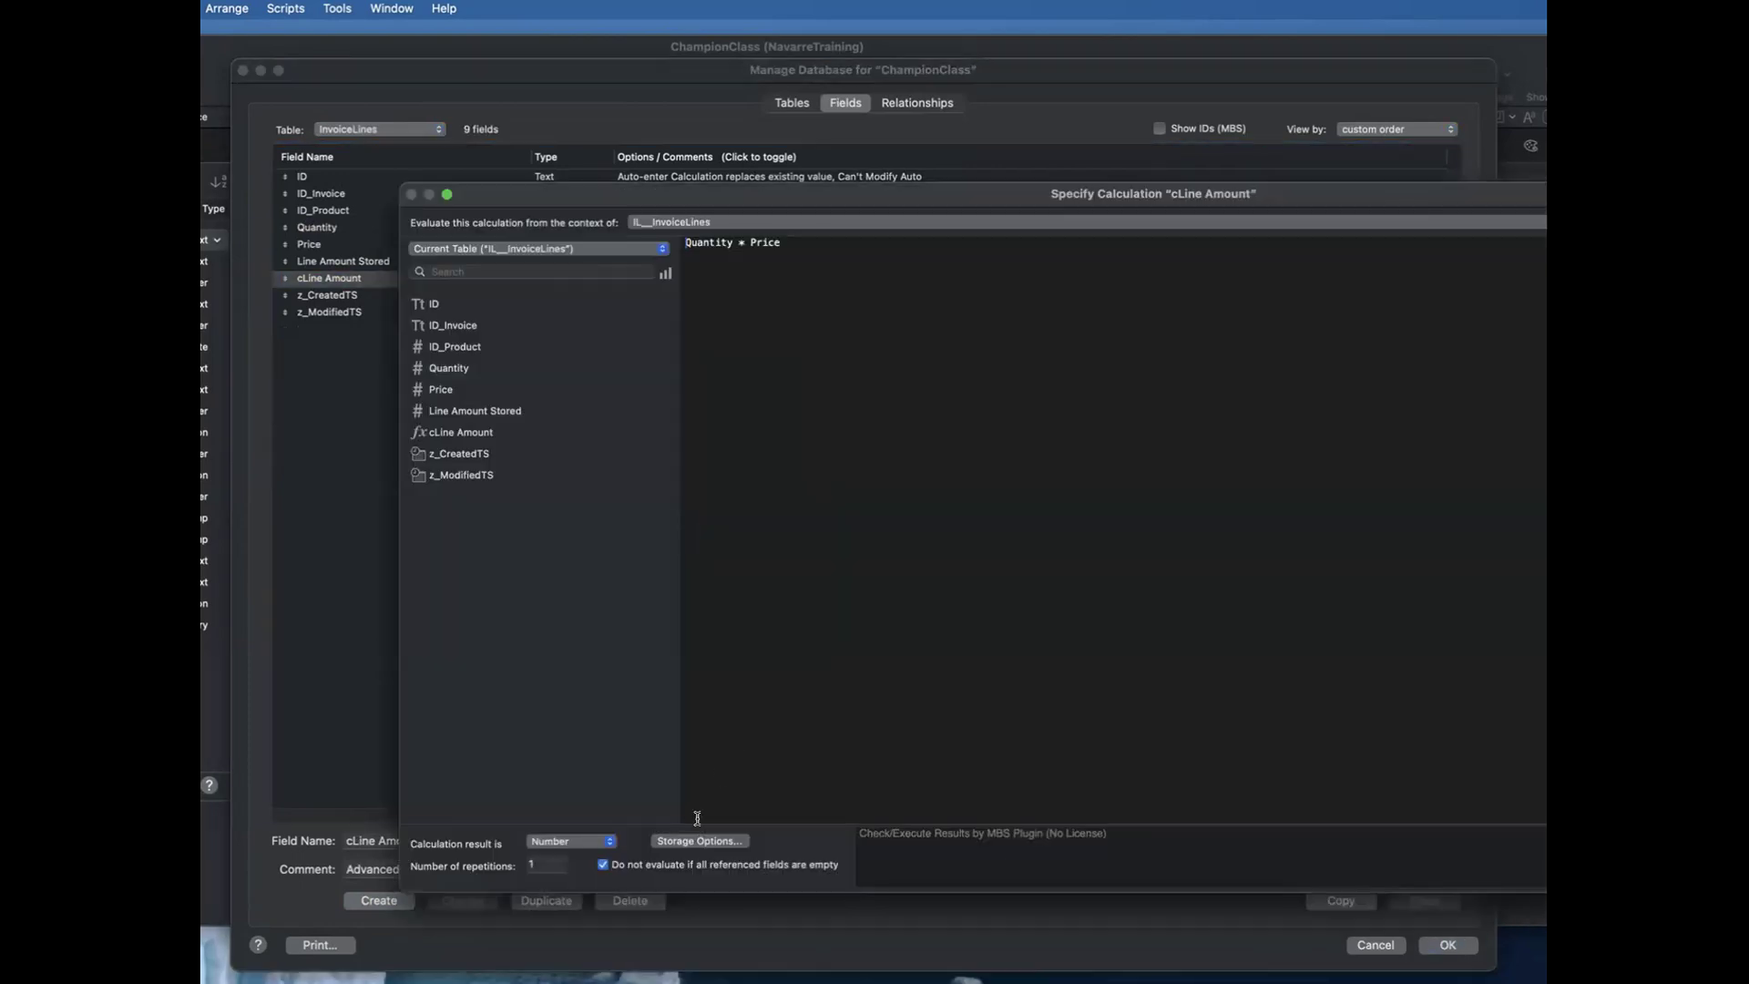
pyautogui.click(701, 838)
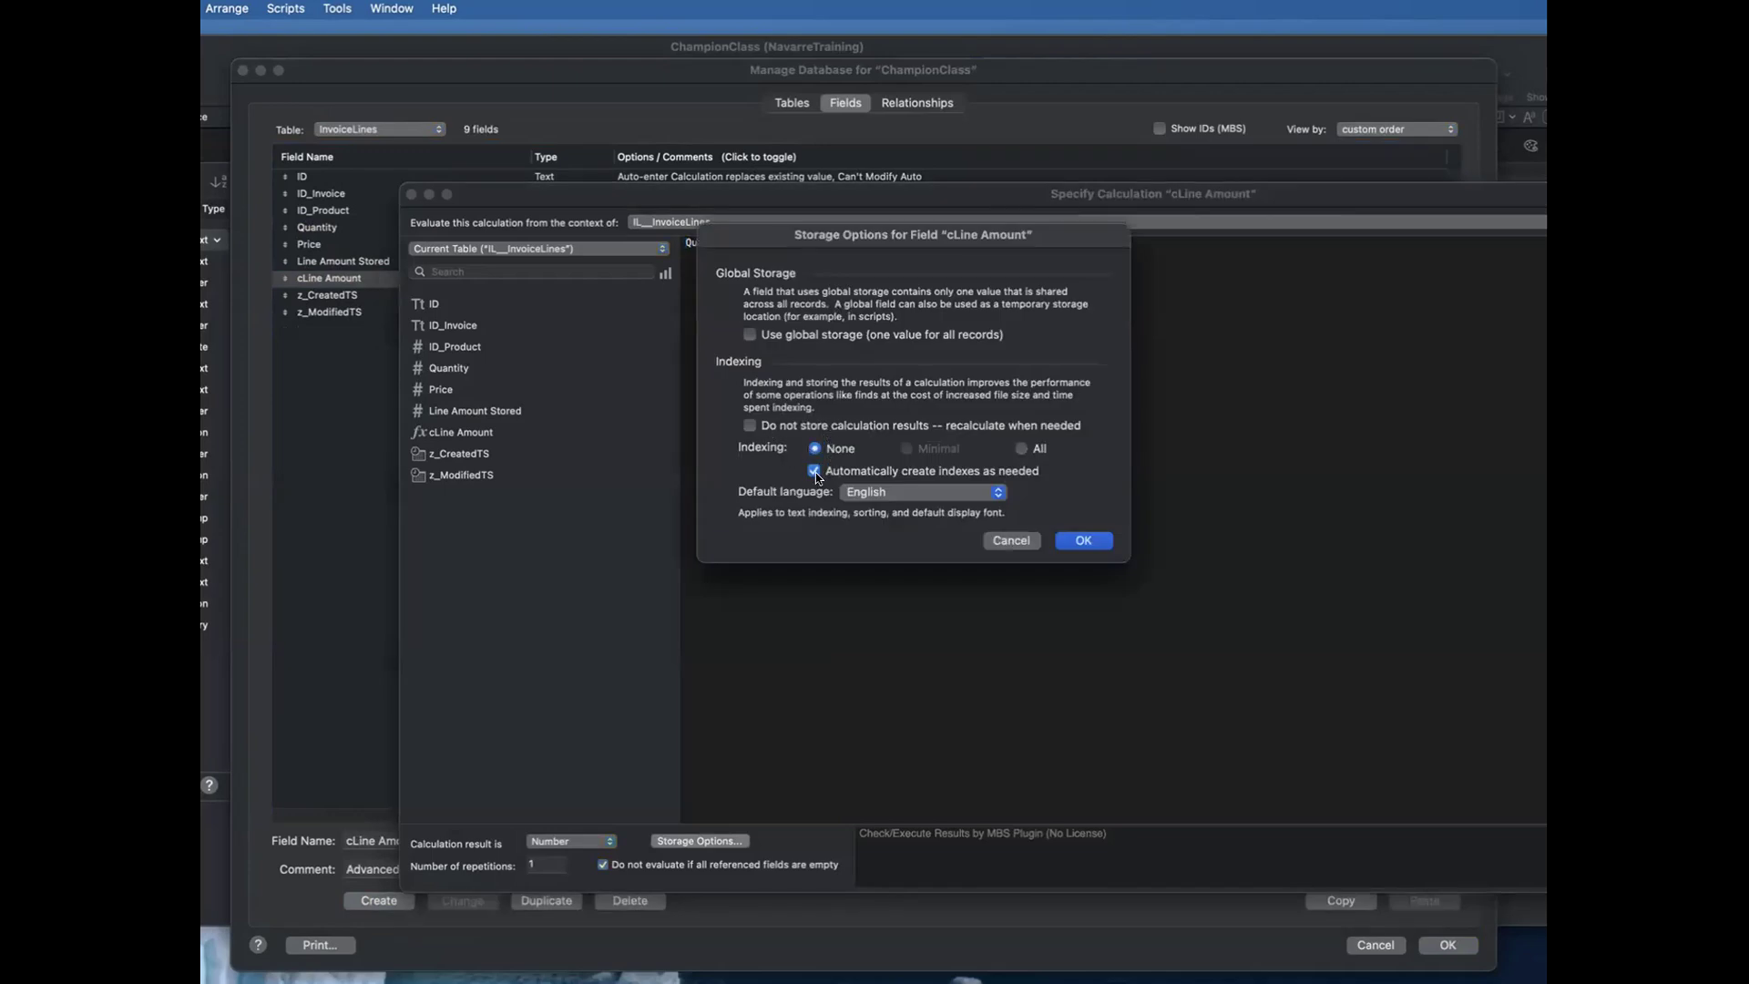
pyautogui.press('Return')
pyautogui.press('Return')
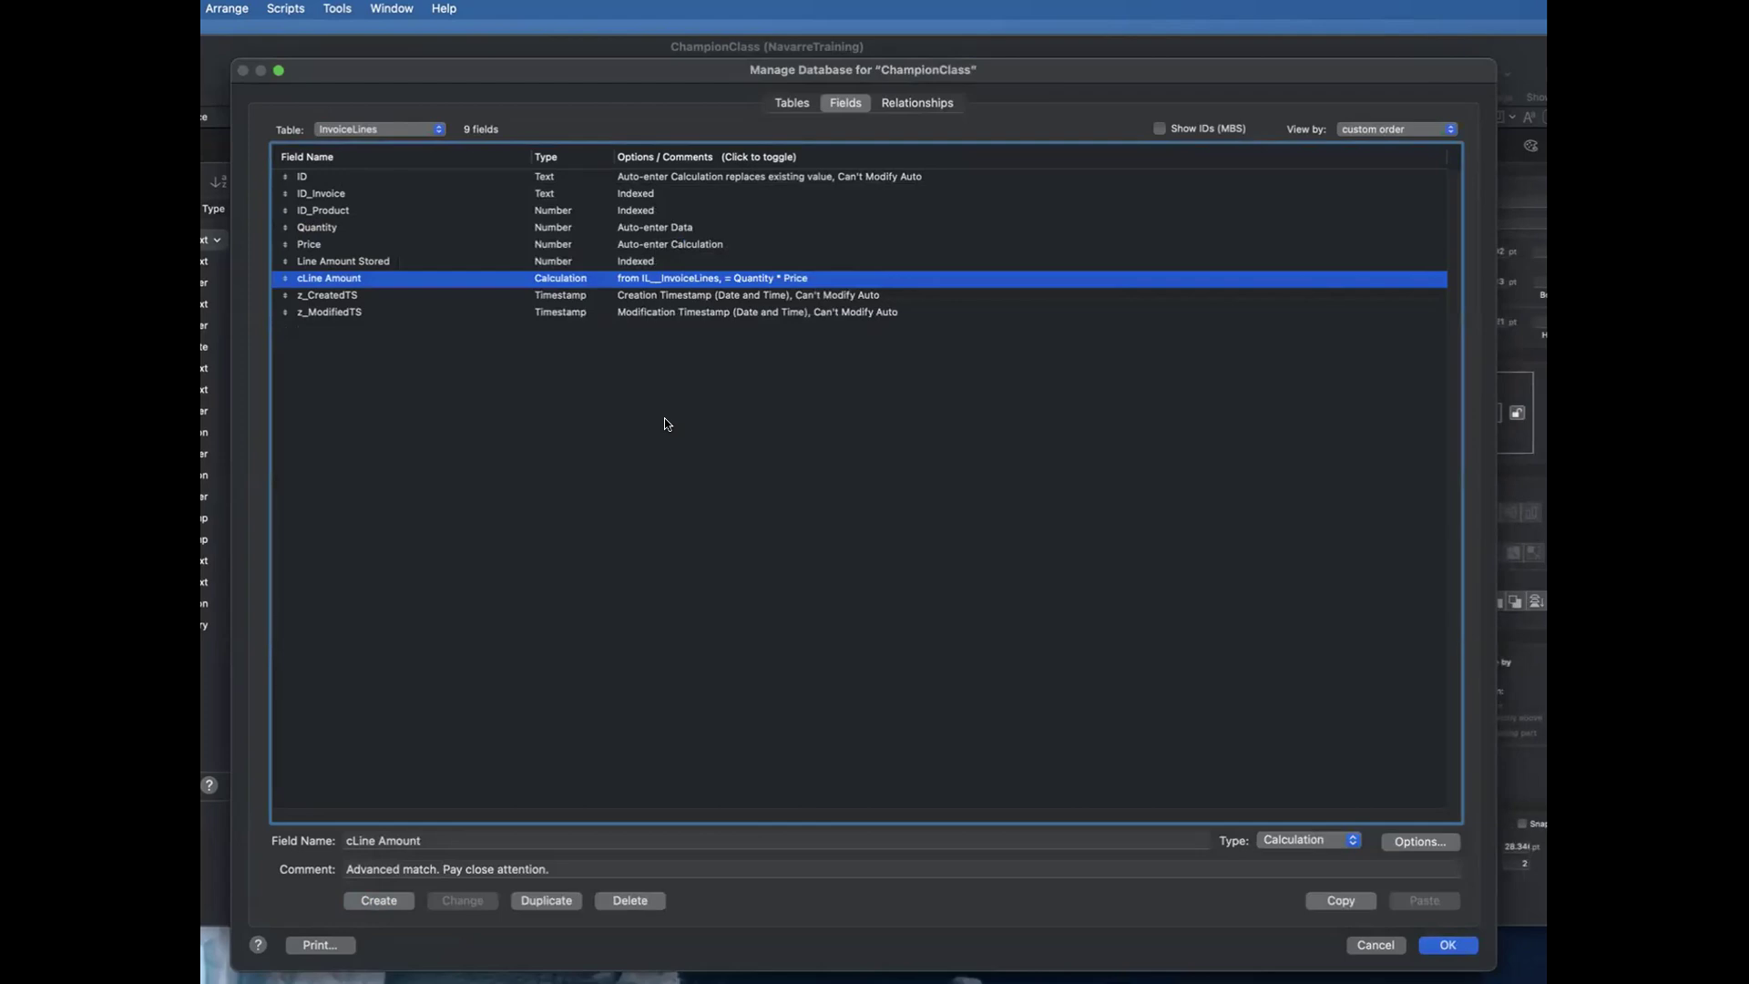
pyautogui.click(402, 261)
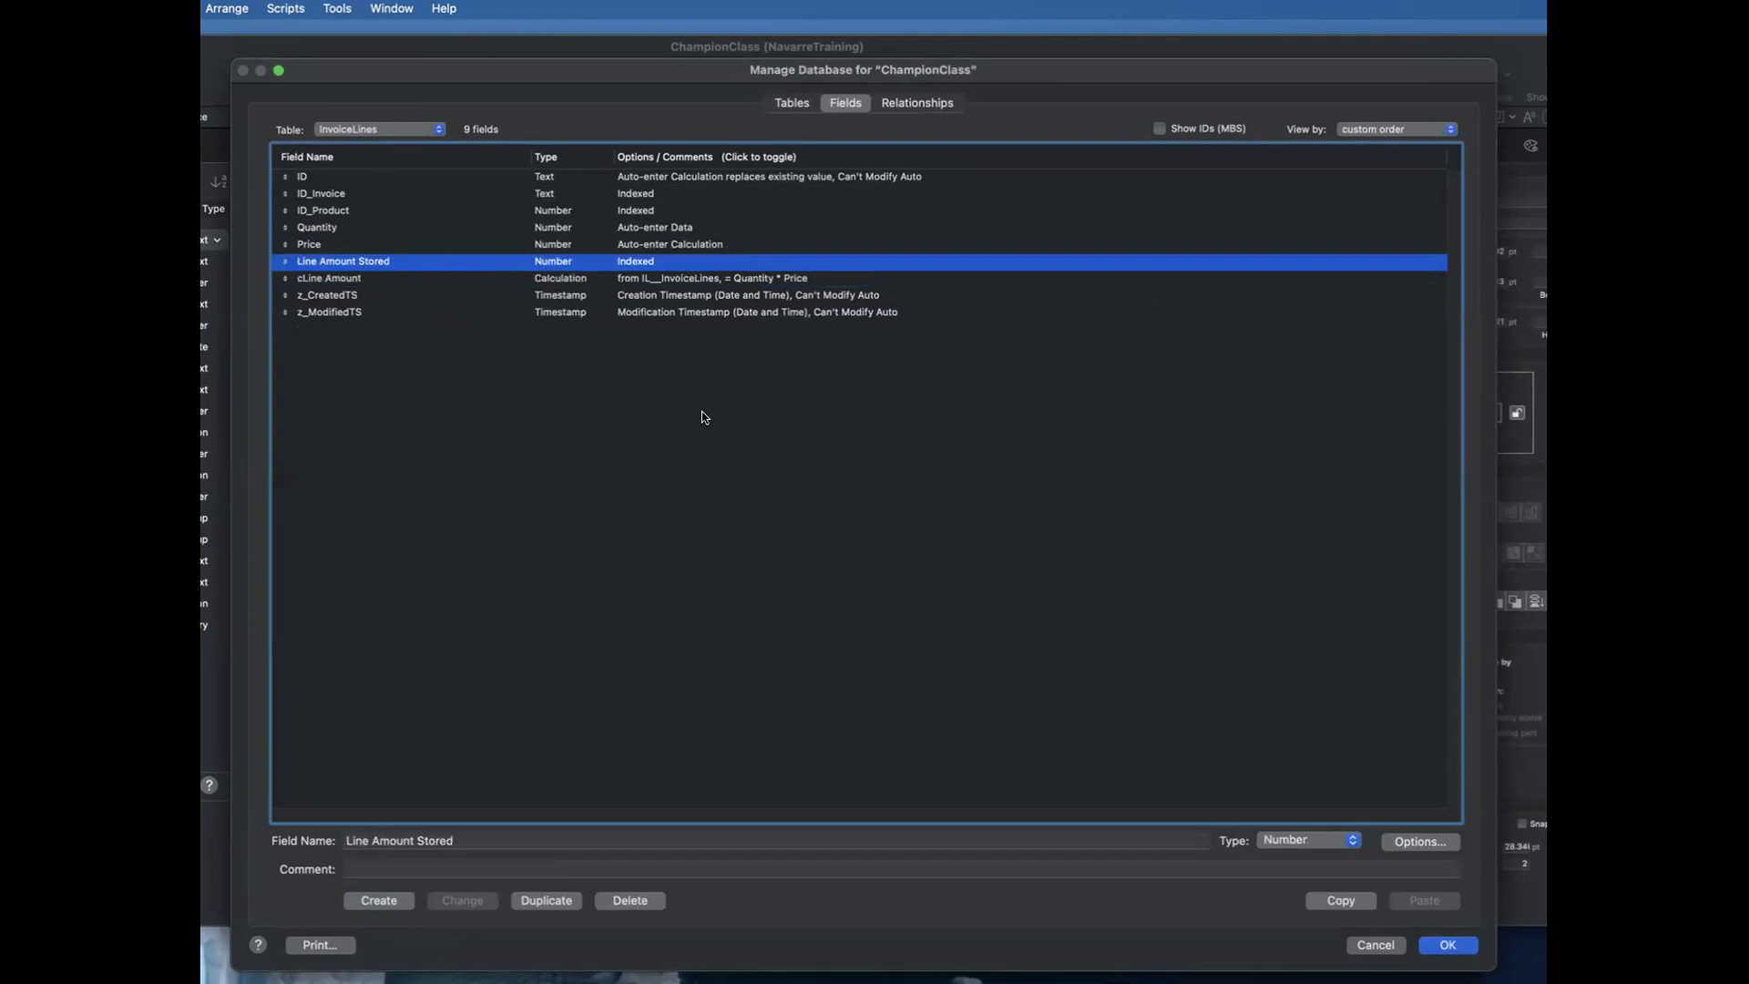
# Step: Show the Company table's fields, compare cTotal Invoiced with Total Invoiced Stored, and close the database definition
pyautogui.click(395, 128)
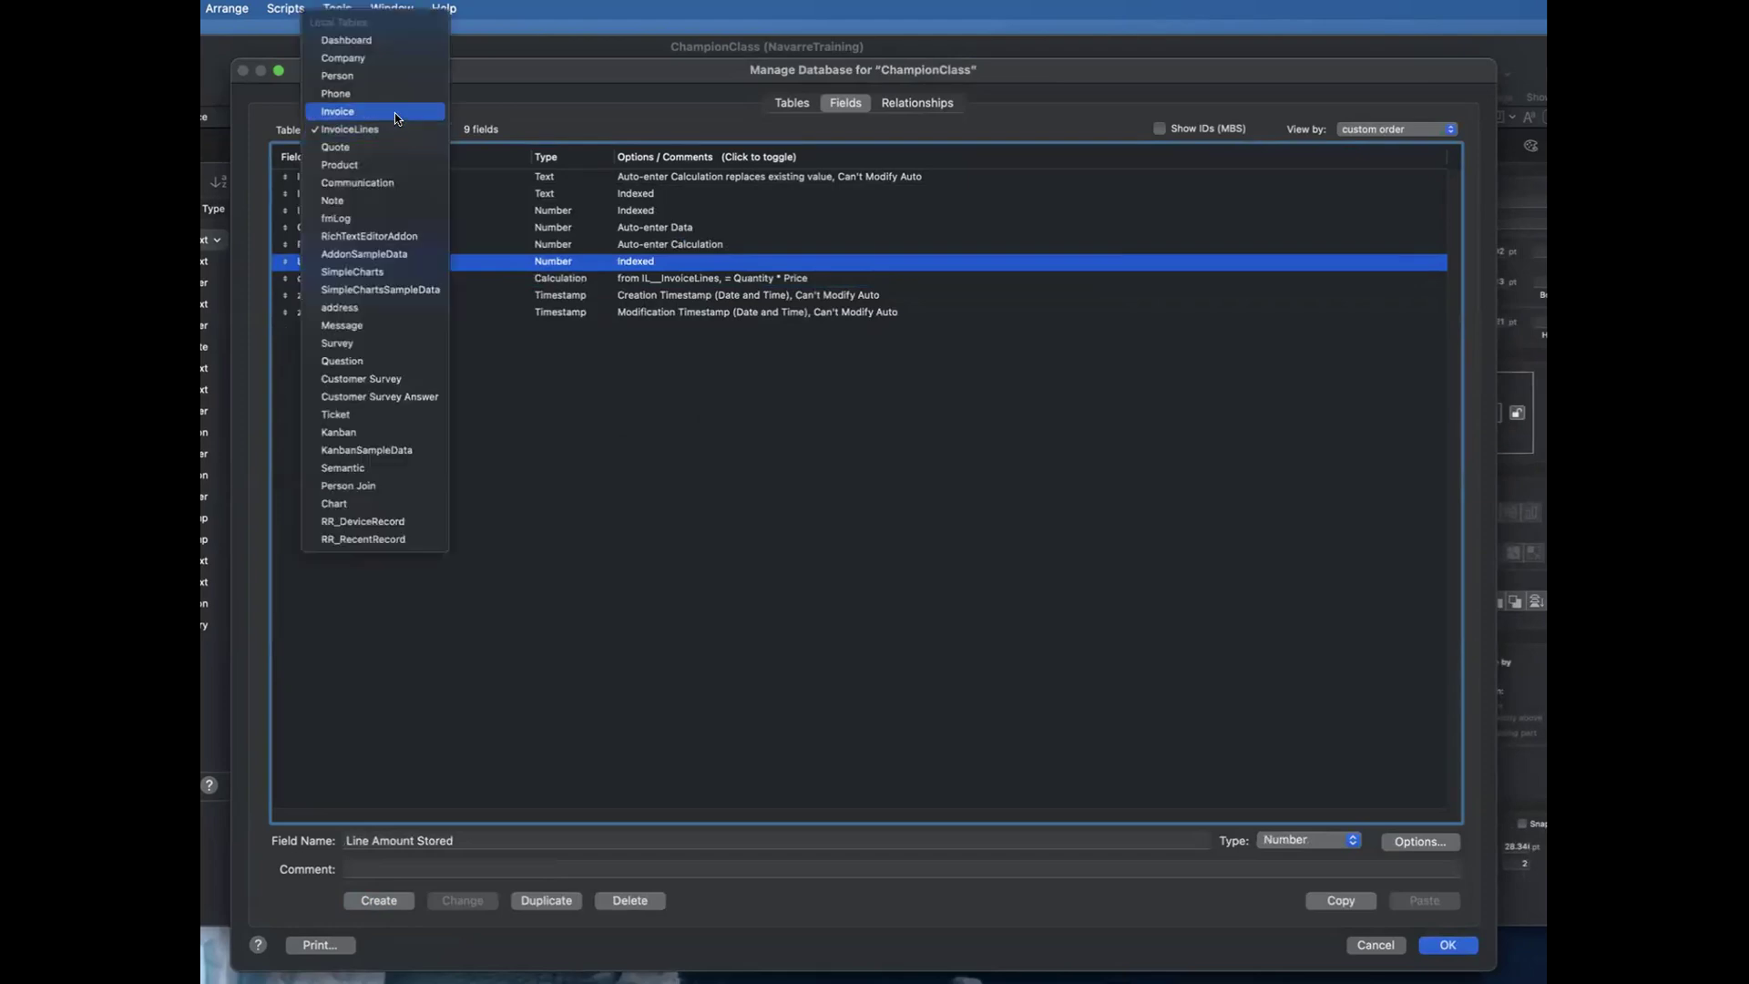
pyautogui.click(397, 110)
pyautogui.click(397, 129)
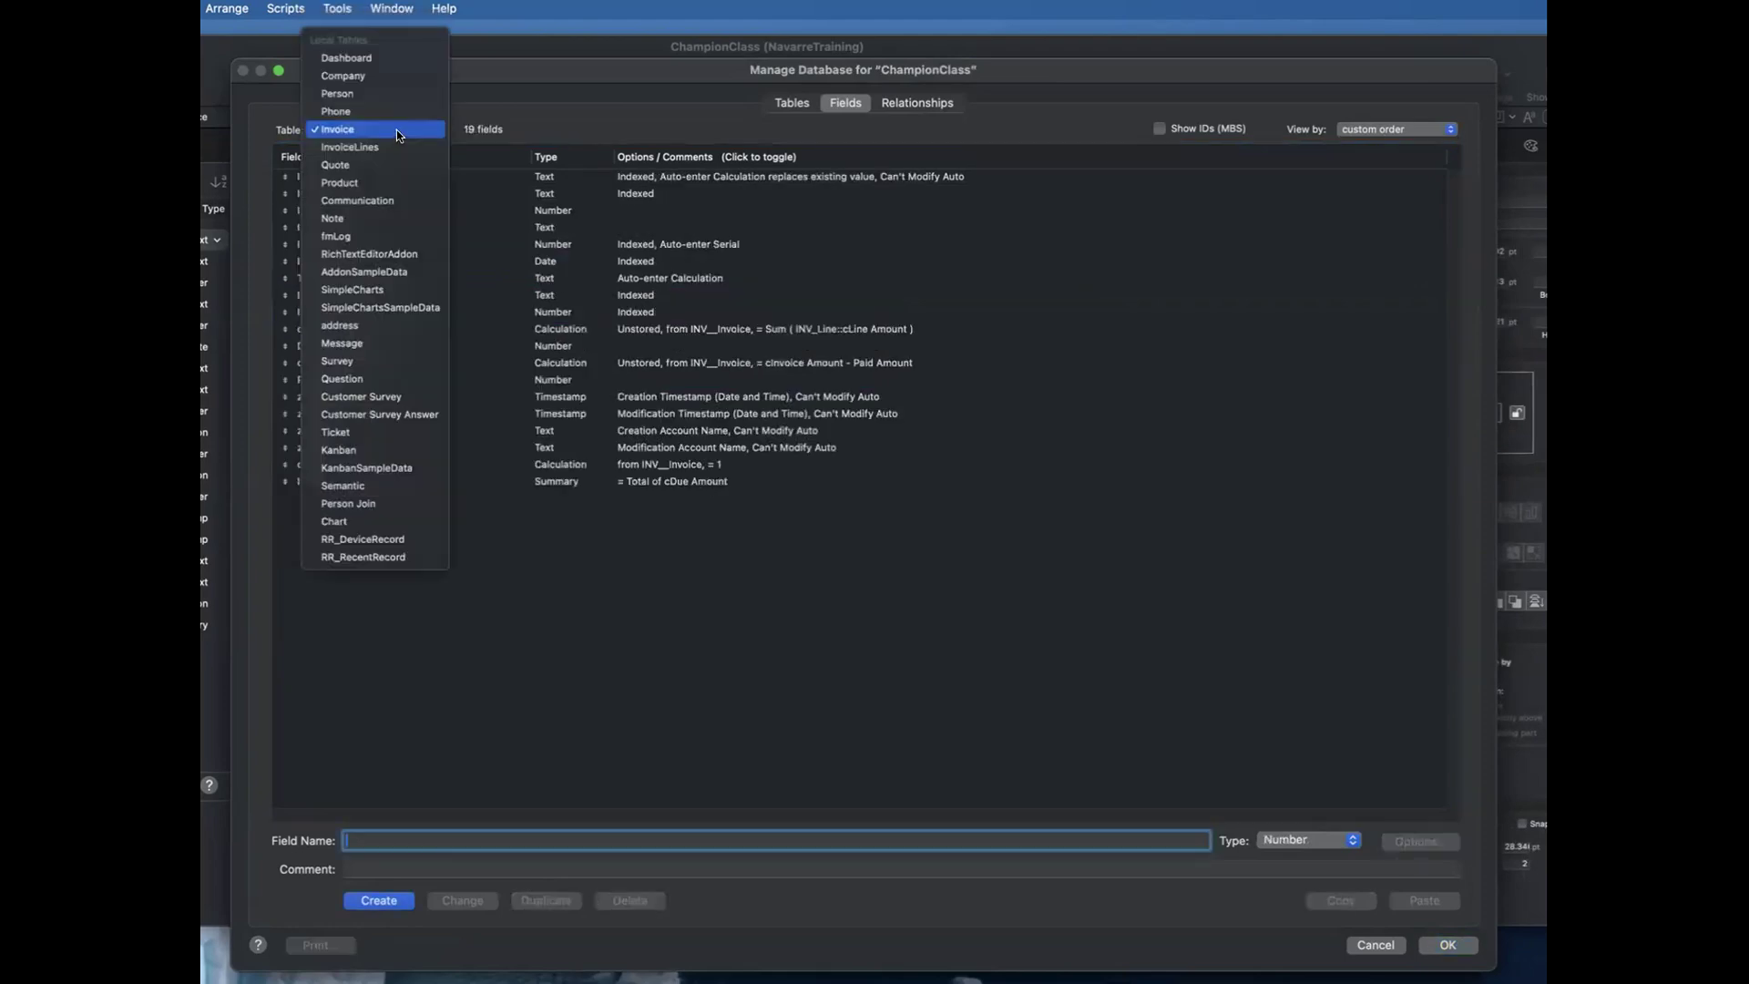
pyautogui.click(379, 79)
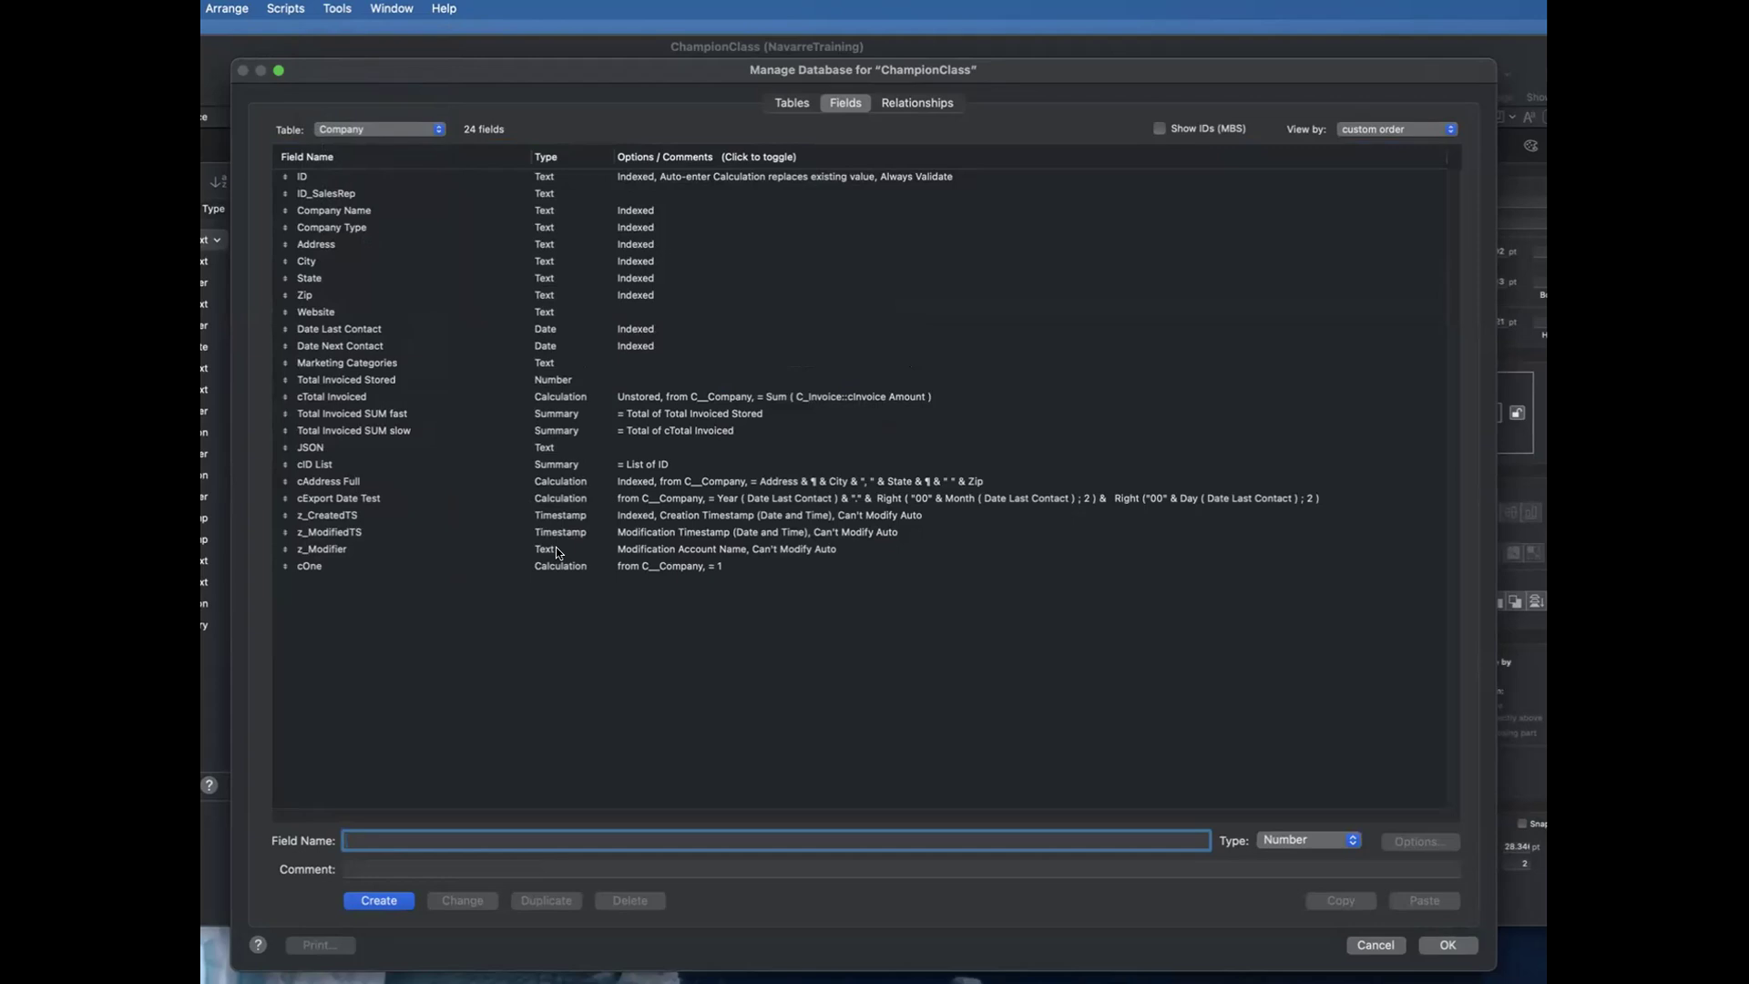
pyautogui.click(388, 398)
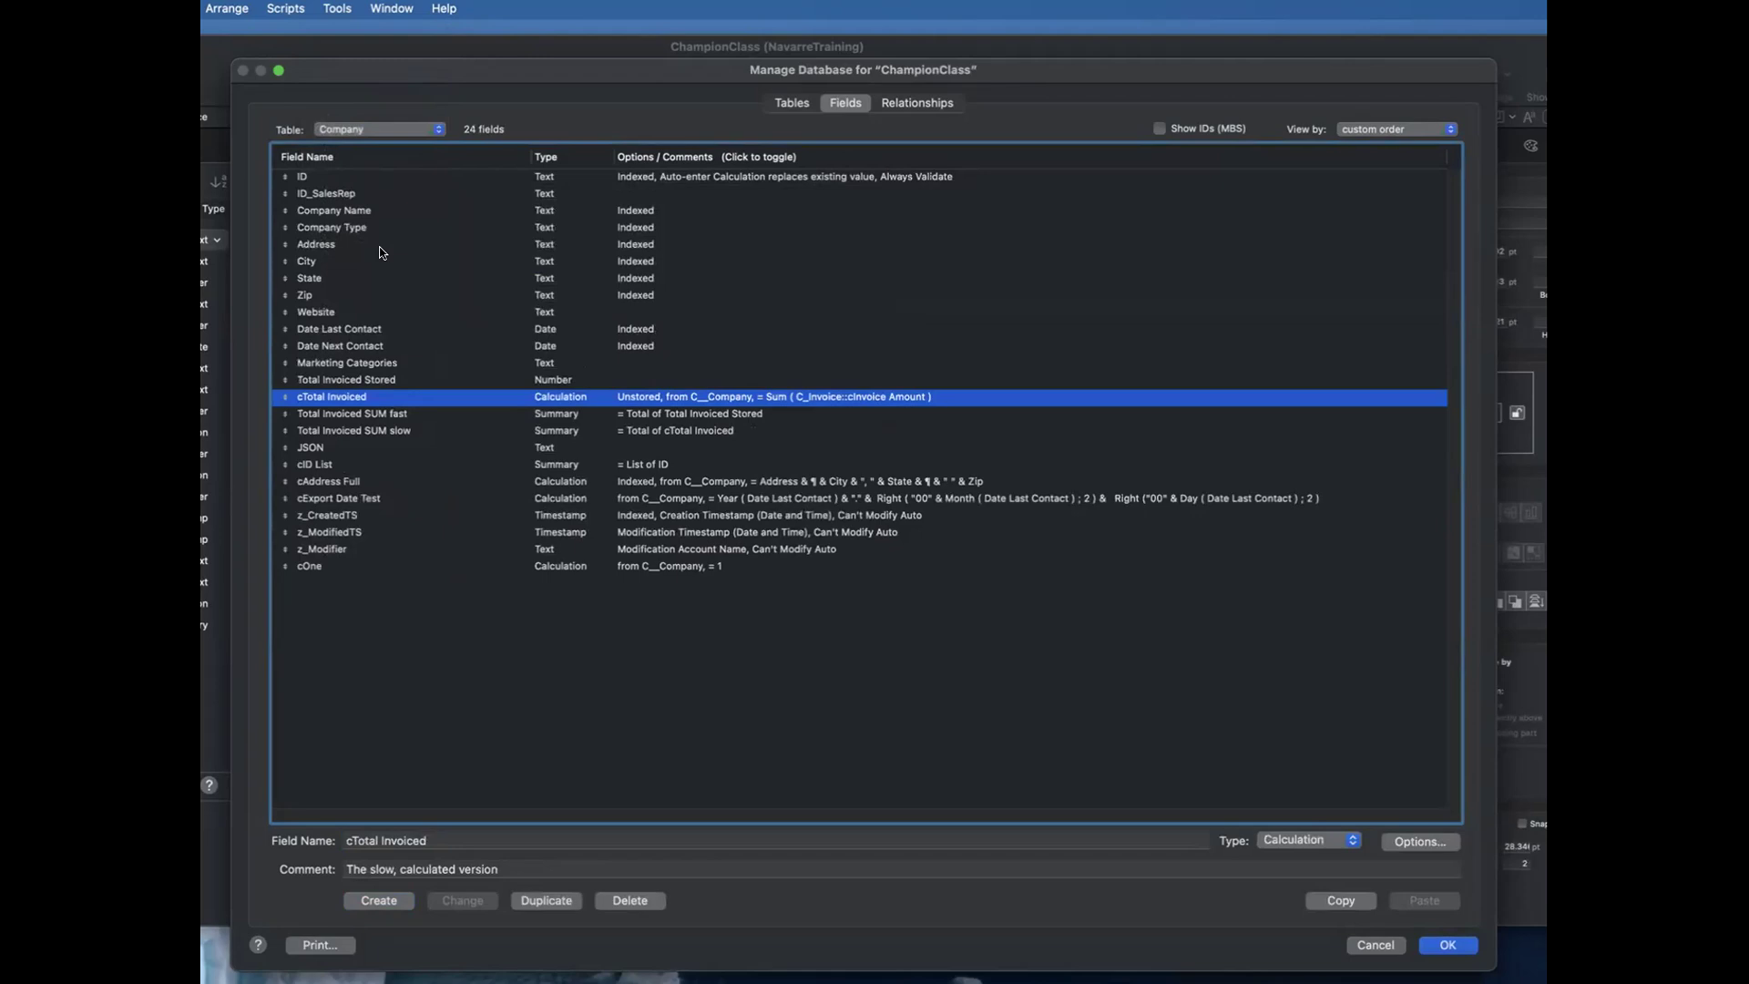
pyautogui.click(420, 380)
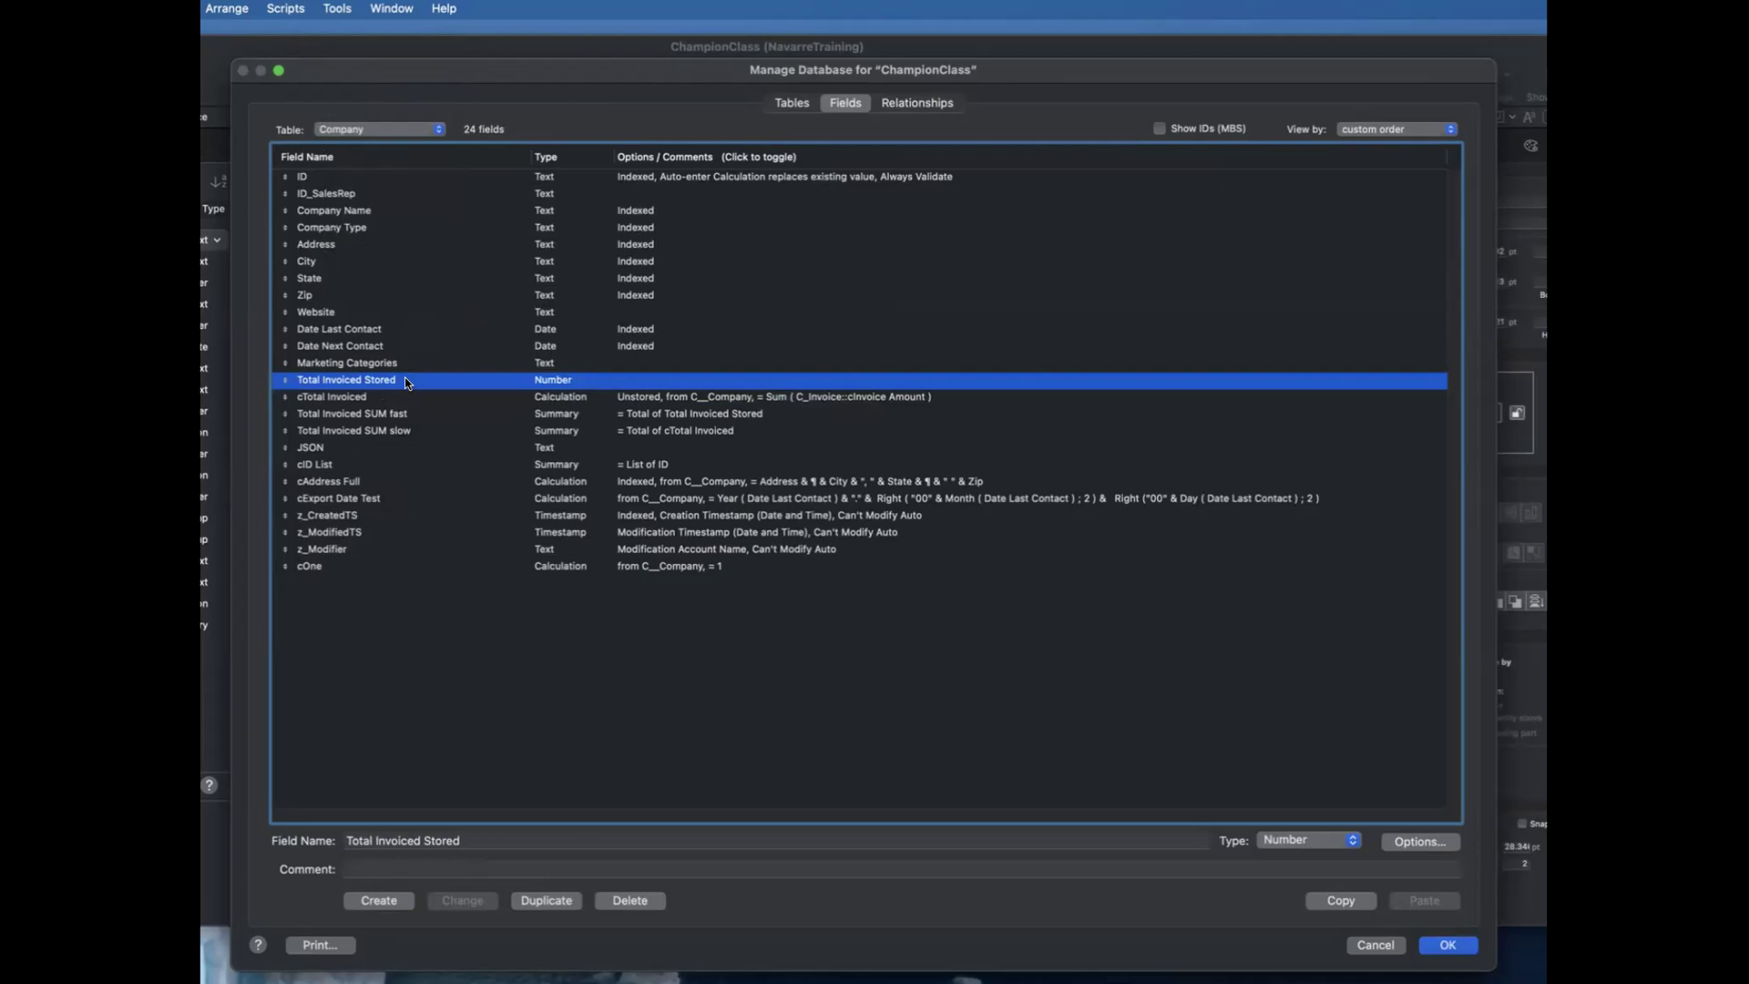
pyautogui.press('Return')
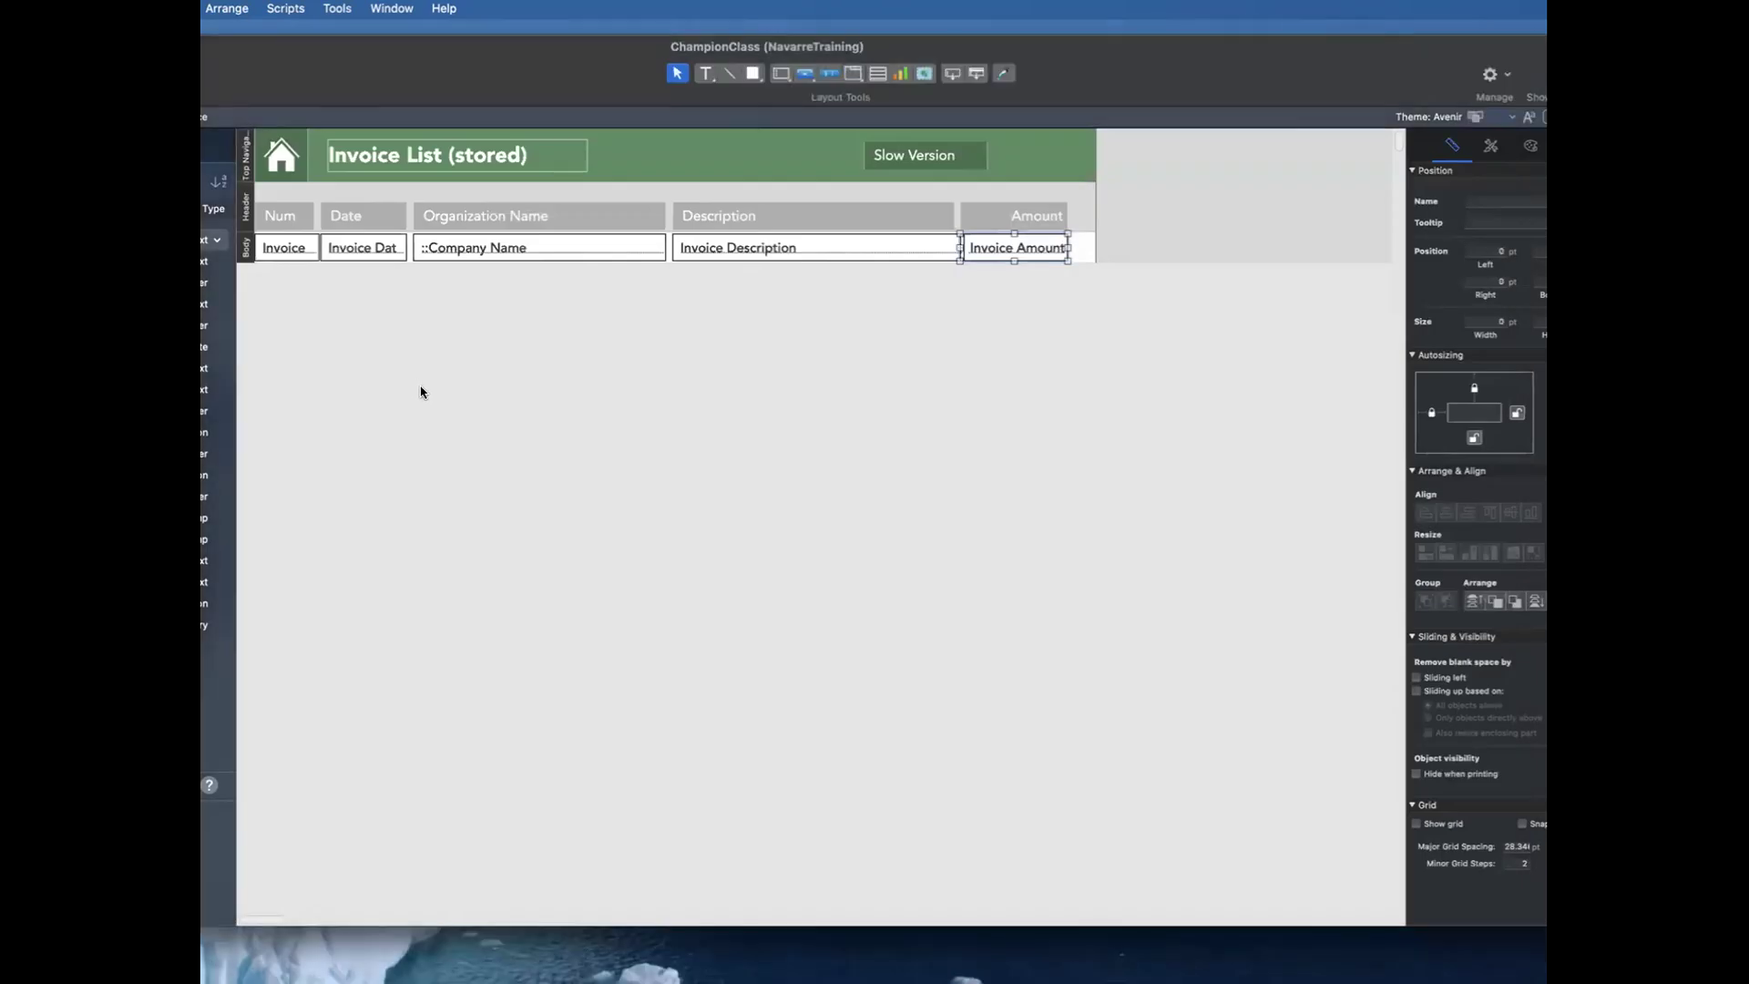
# Step: Return to browsing, open the 12/7/2016 FileMaker Pro Database consulting invoice and go to its related customer record
pyautogui.press('super+b')
pyautogui.click(454, 346)
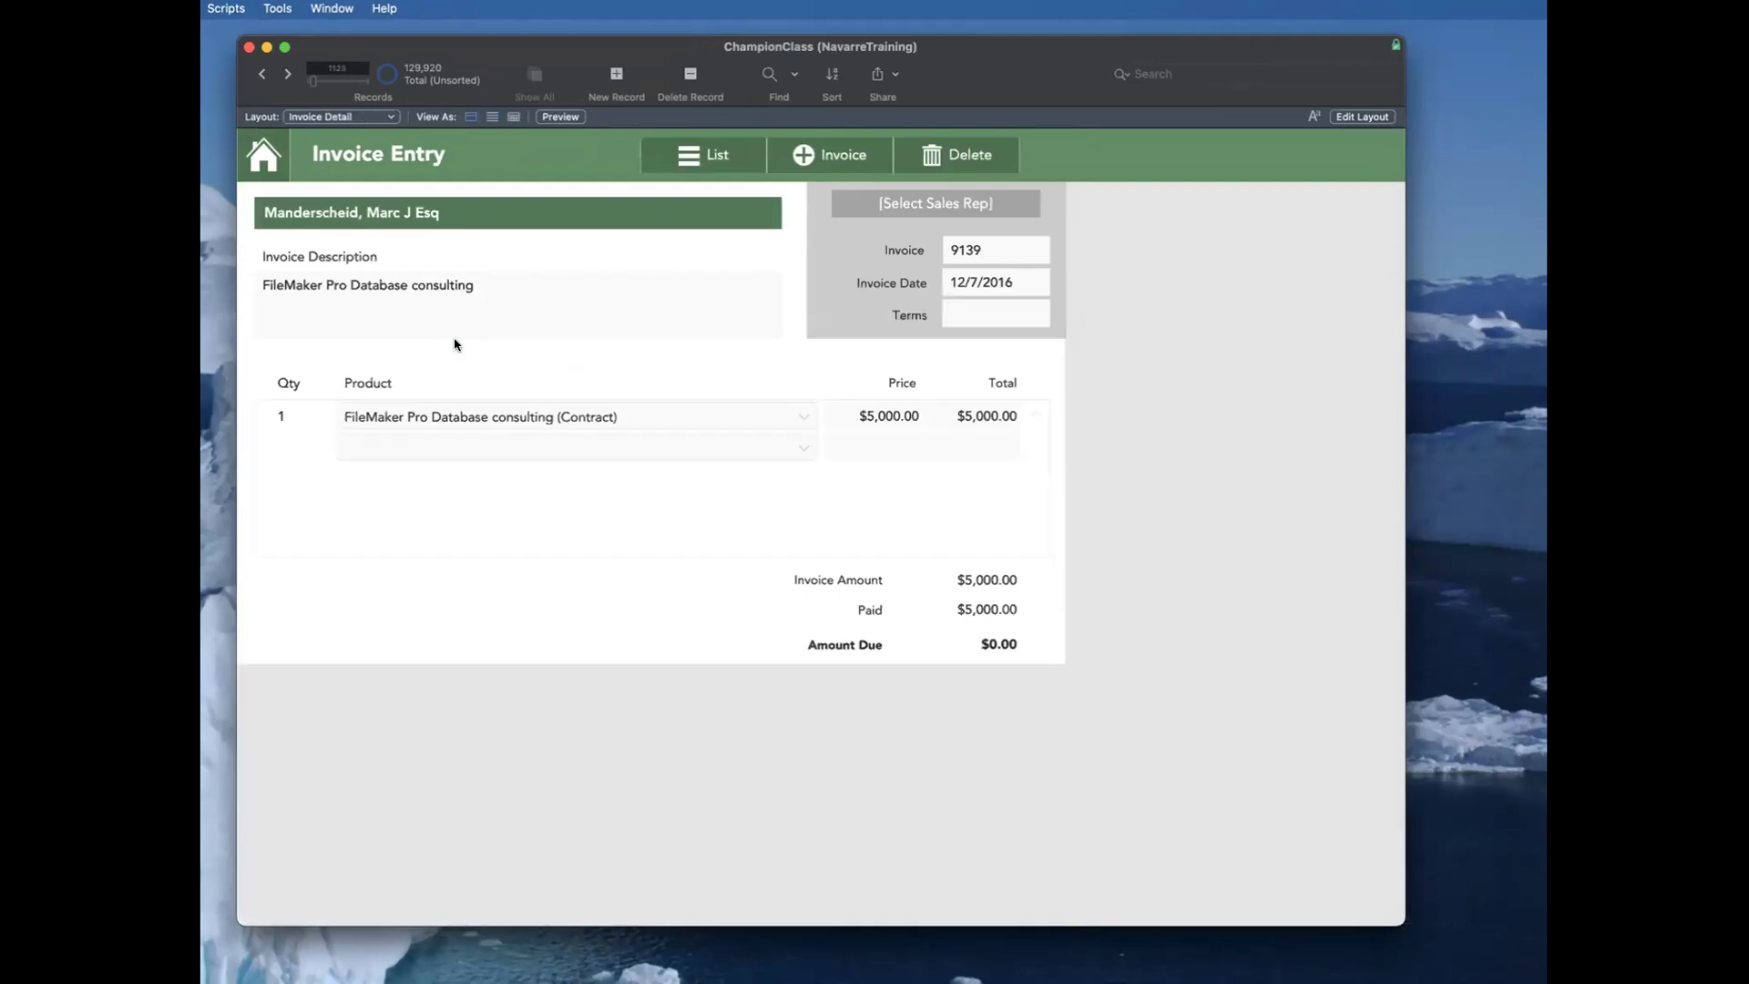
pyautogui.click(394, 219)
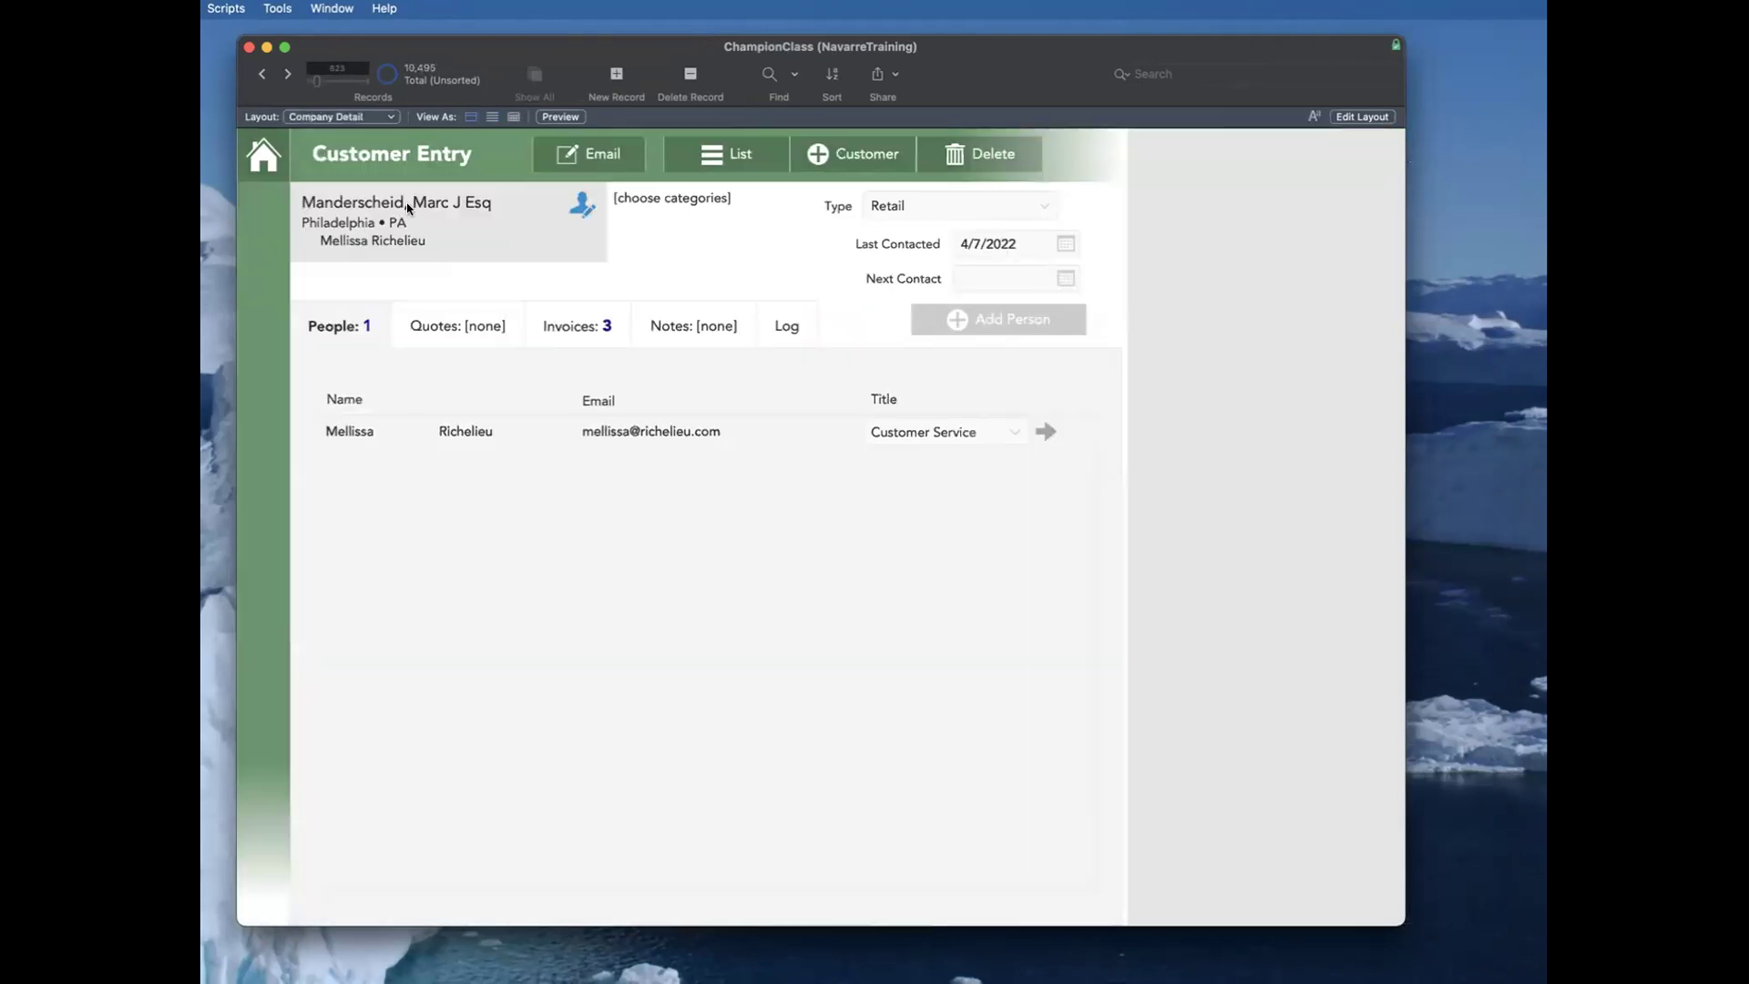
# Step: Show the Customer List and look through its organization names, types, last contact dates and states
pyautogui.click(736, 153)
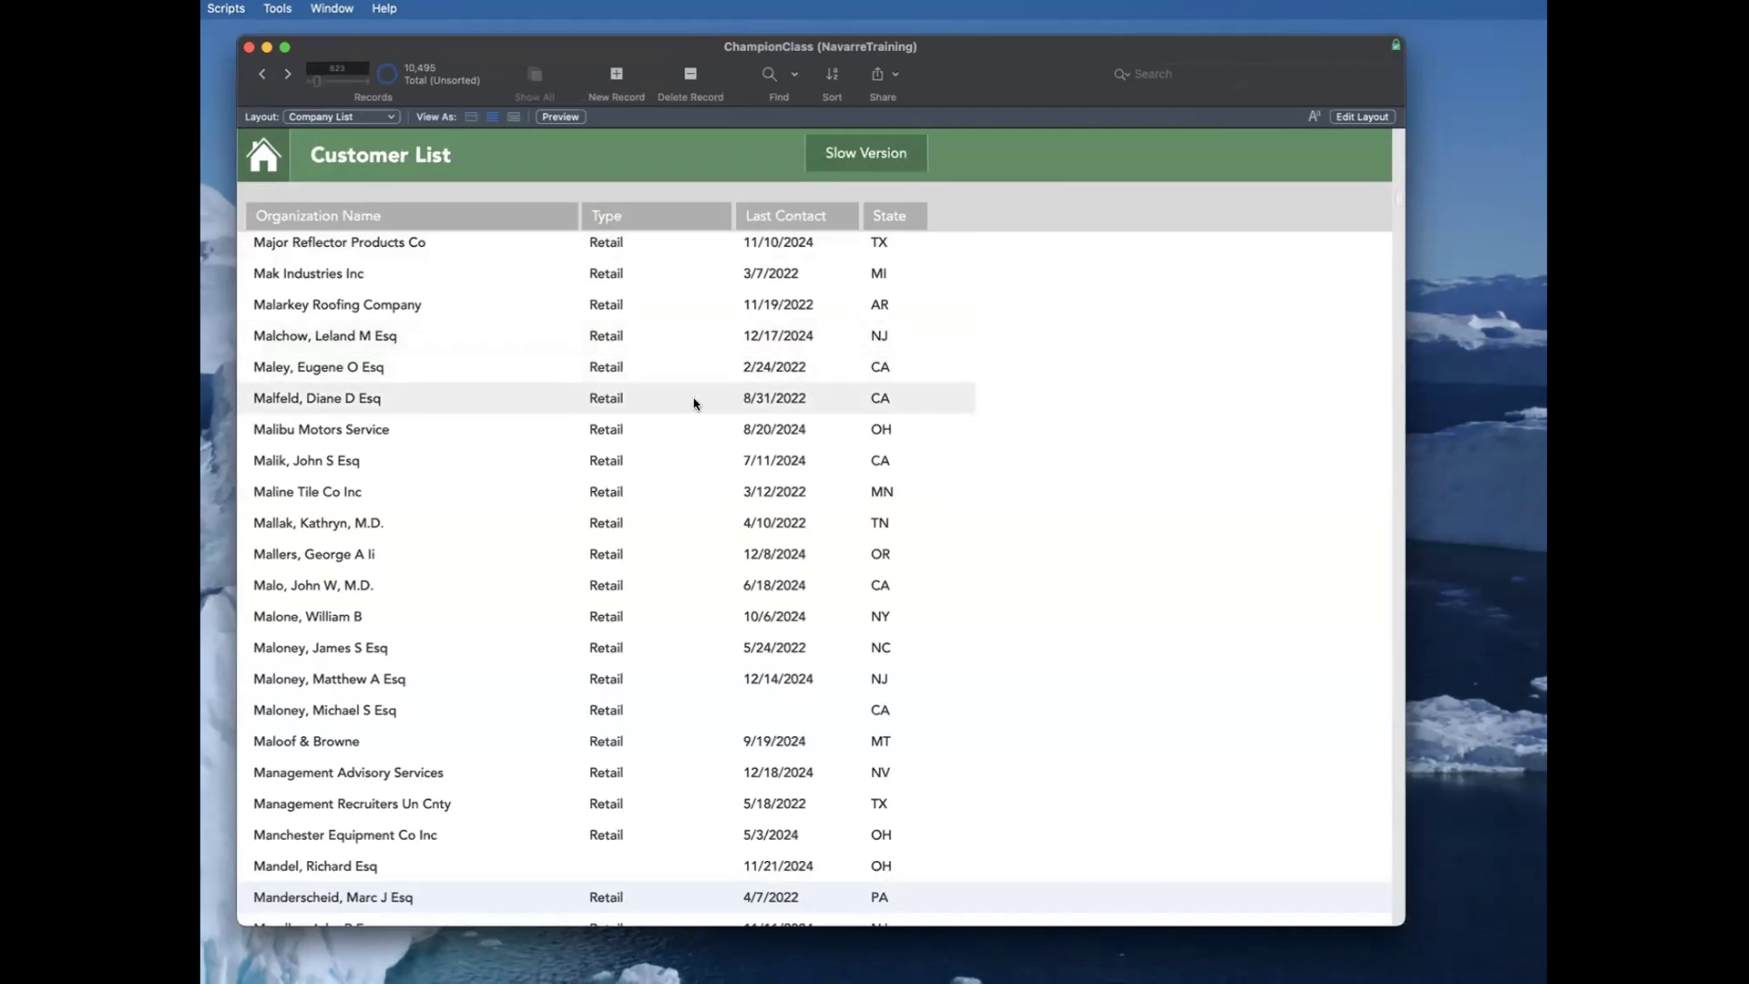
pyautogui.scroll(-20, 694, 403)
pyautogui.scroll(-20, 694, 404)
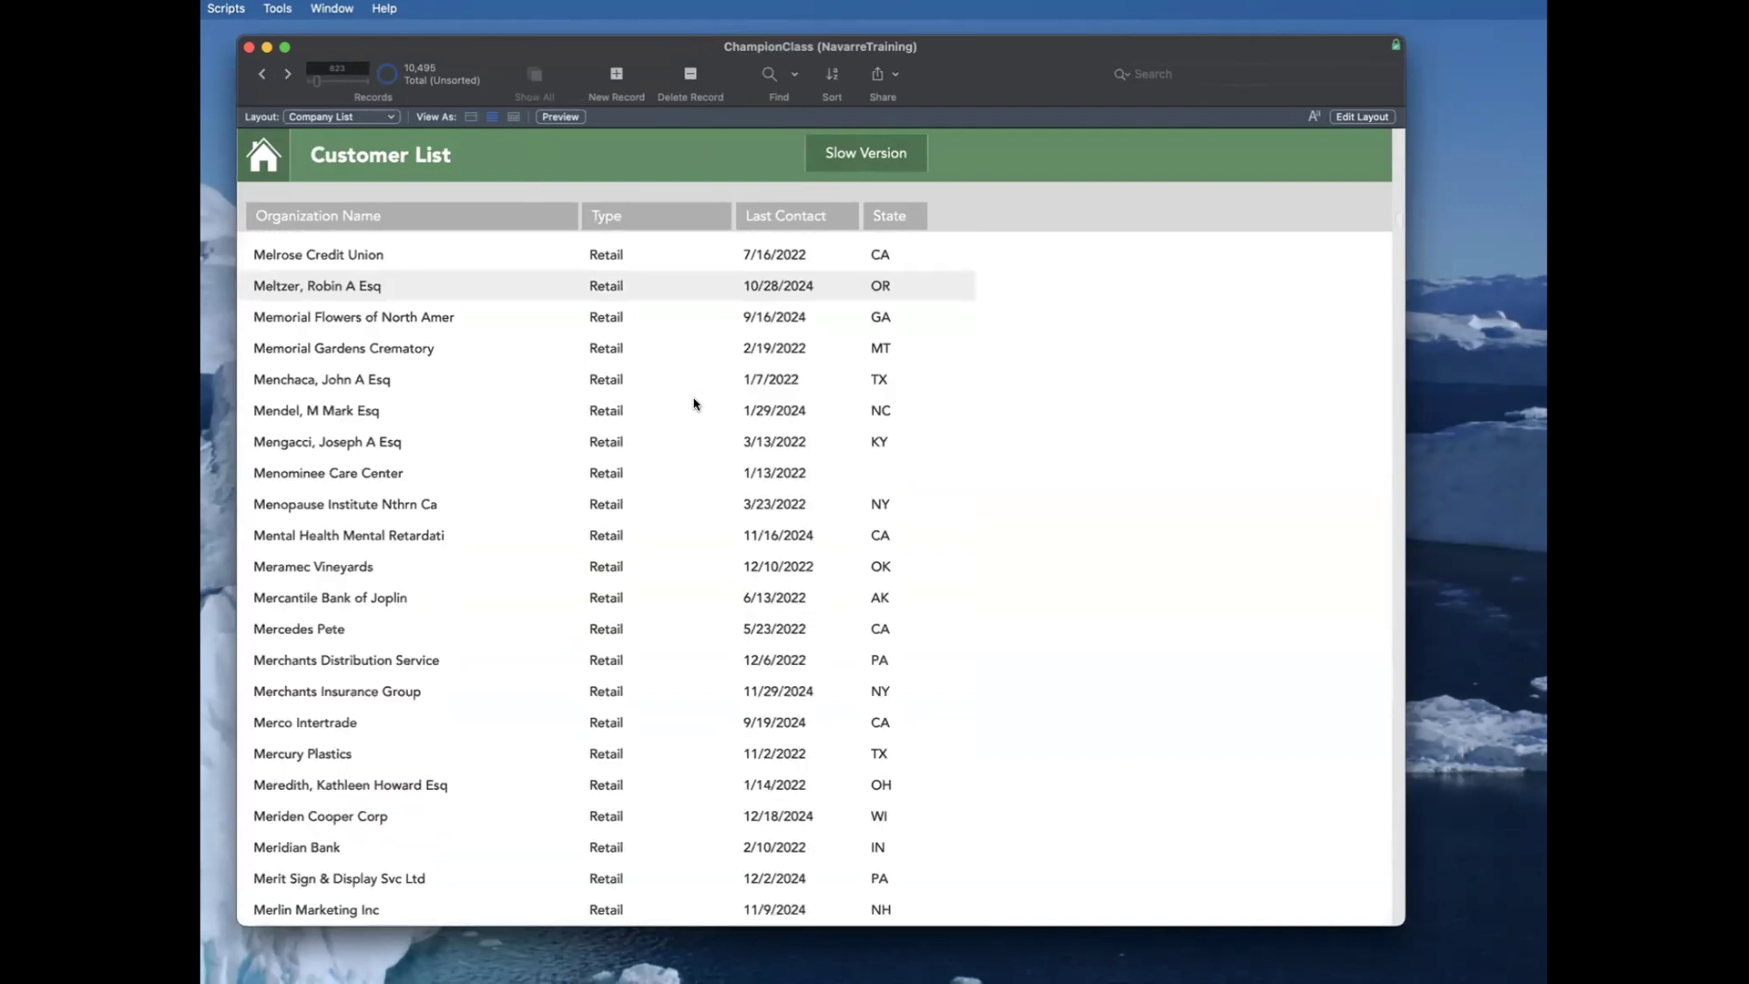
# Step: Look through the Customer List, view its layout design, and check which fields are available for sorting
pyautogui.scroll(-20, 694, 403)
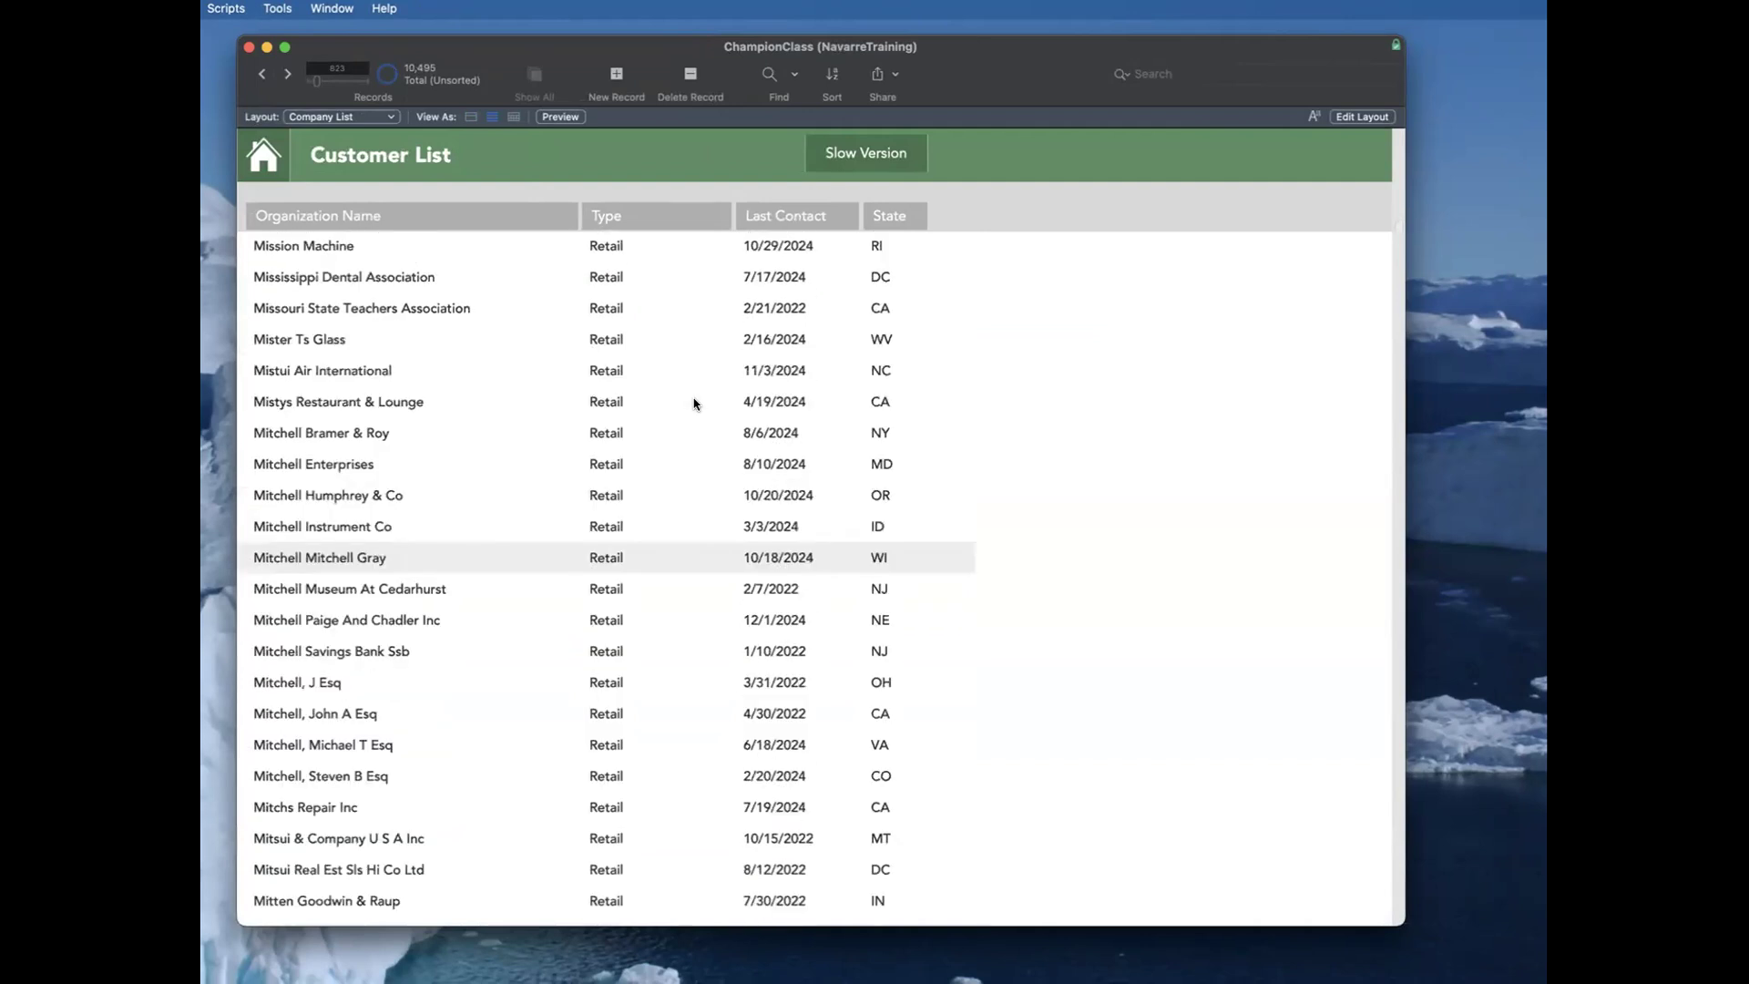
pyautogui.press('super+l')
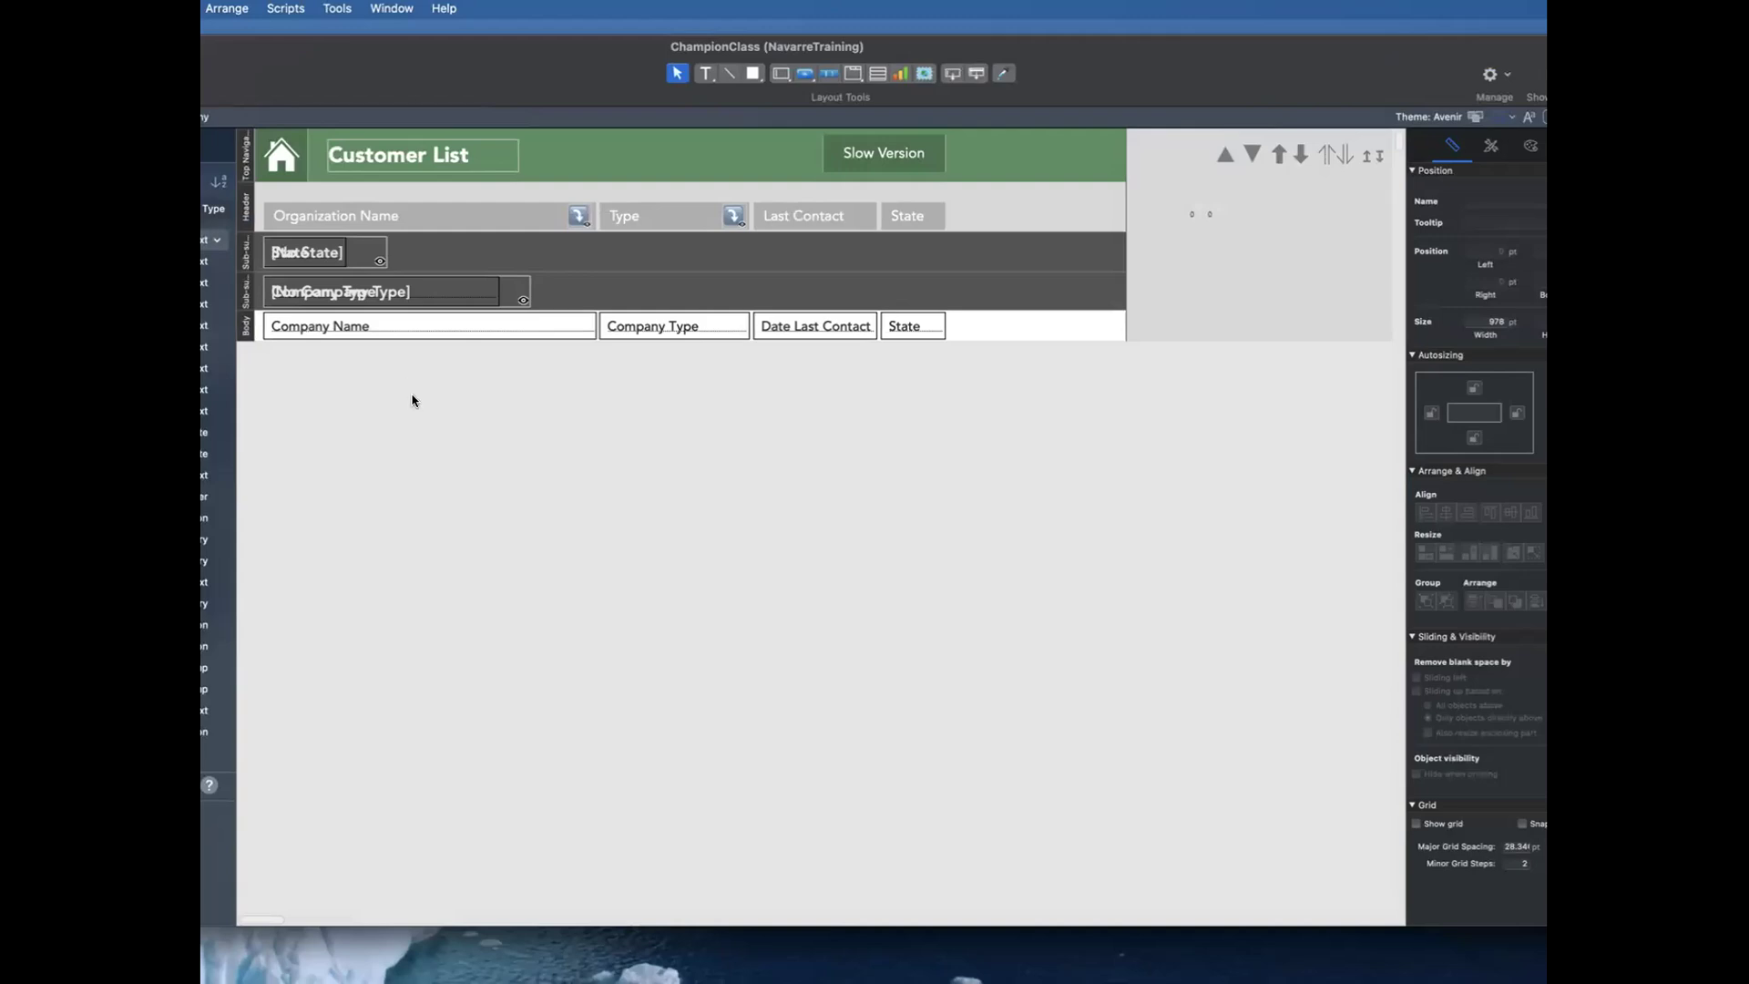
pyautogui.press('super+b')
pyautogui.press('super+s')
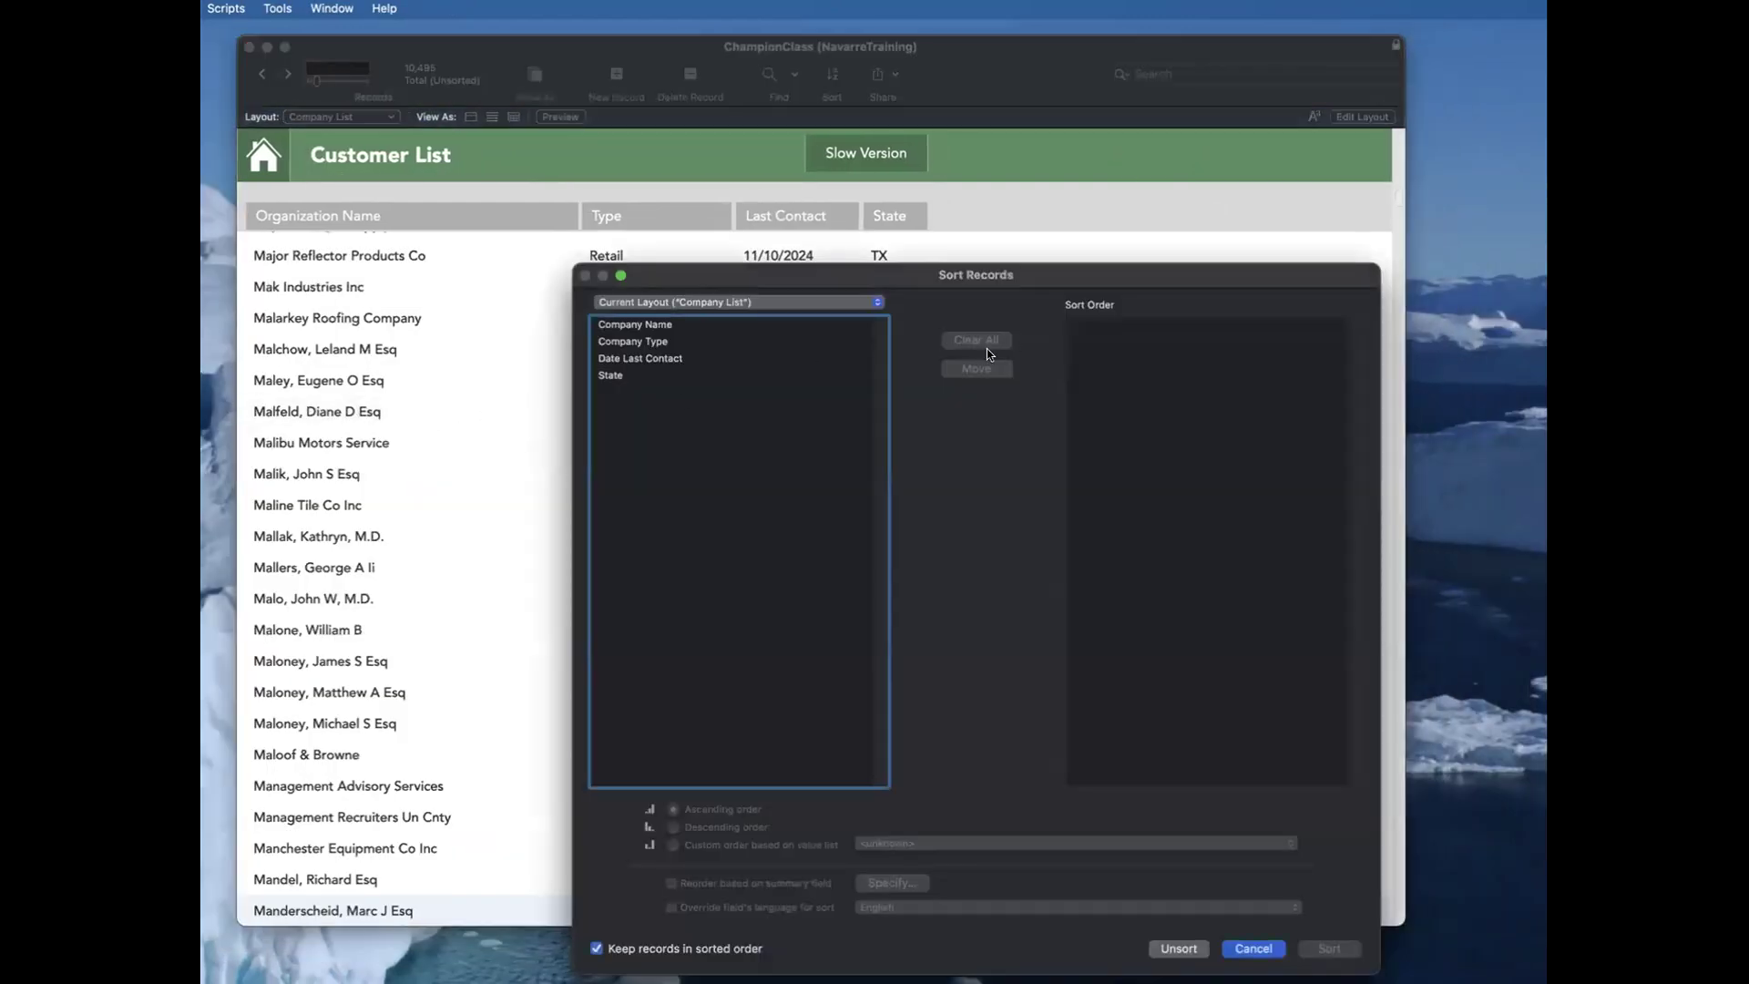
pyautogui.press('Escape')
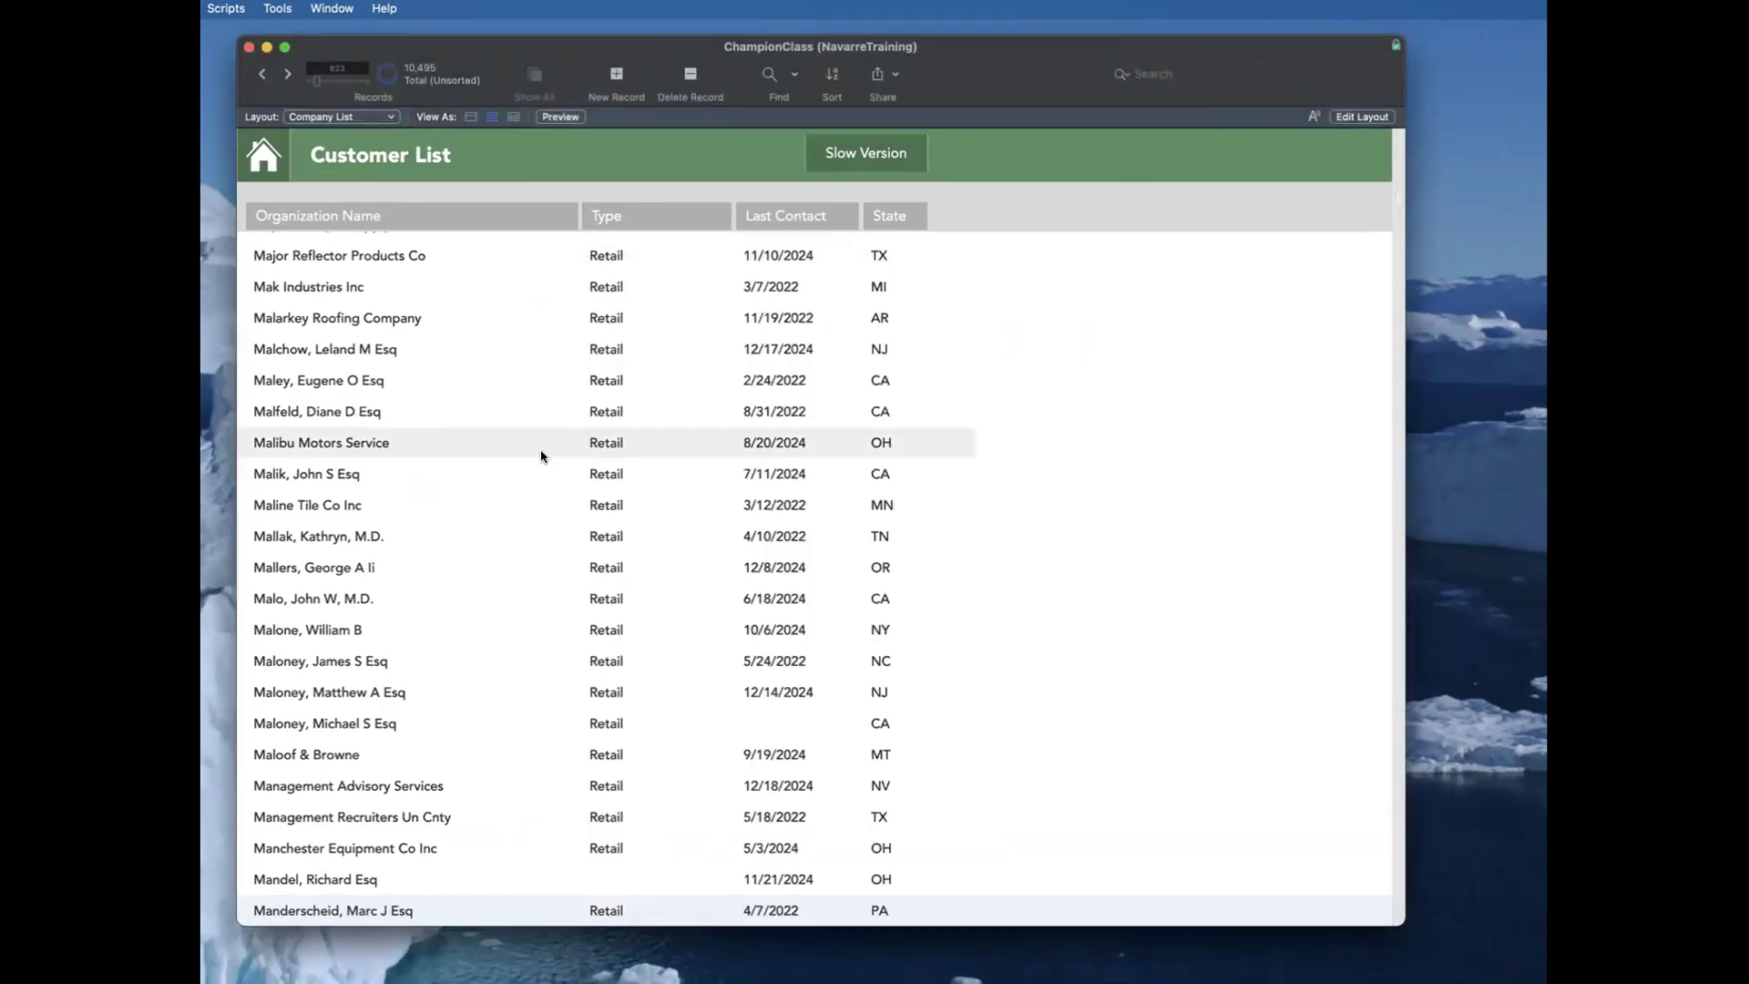
# Step: Find the customers whose last contact date matches 8/*/2024
pyautogui.press('super+f')
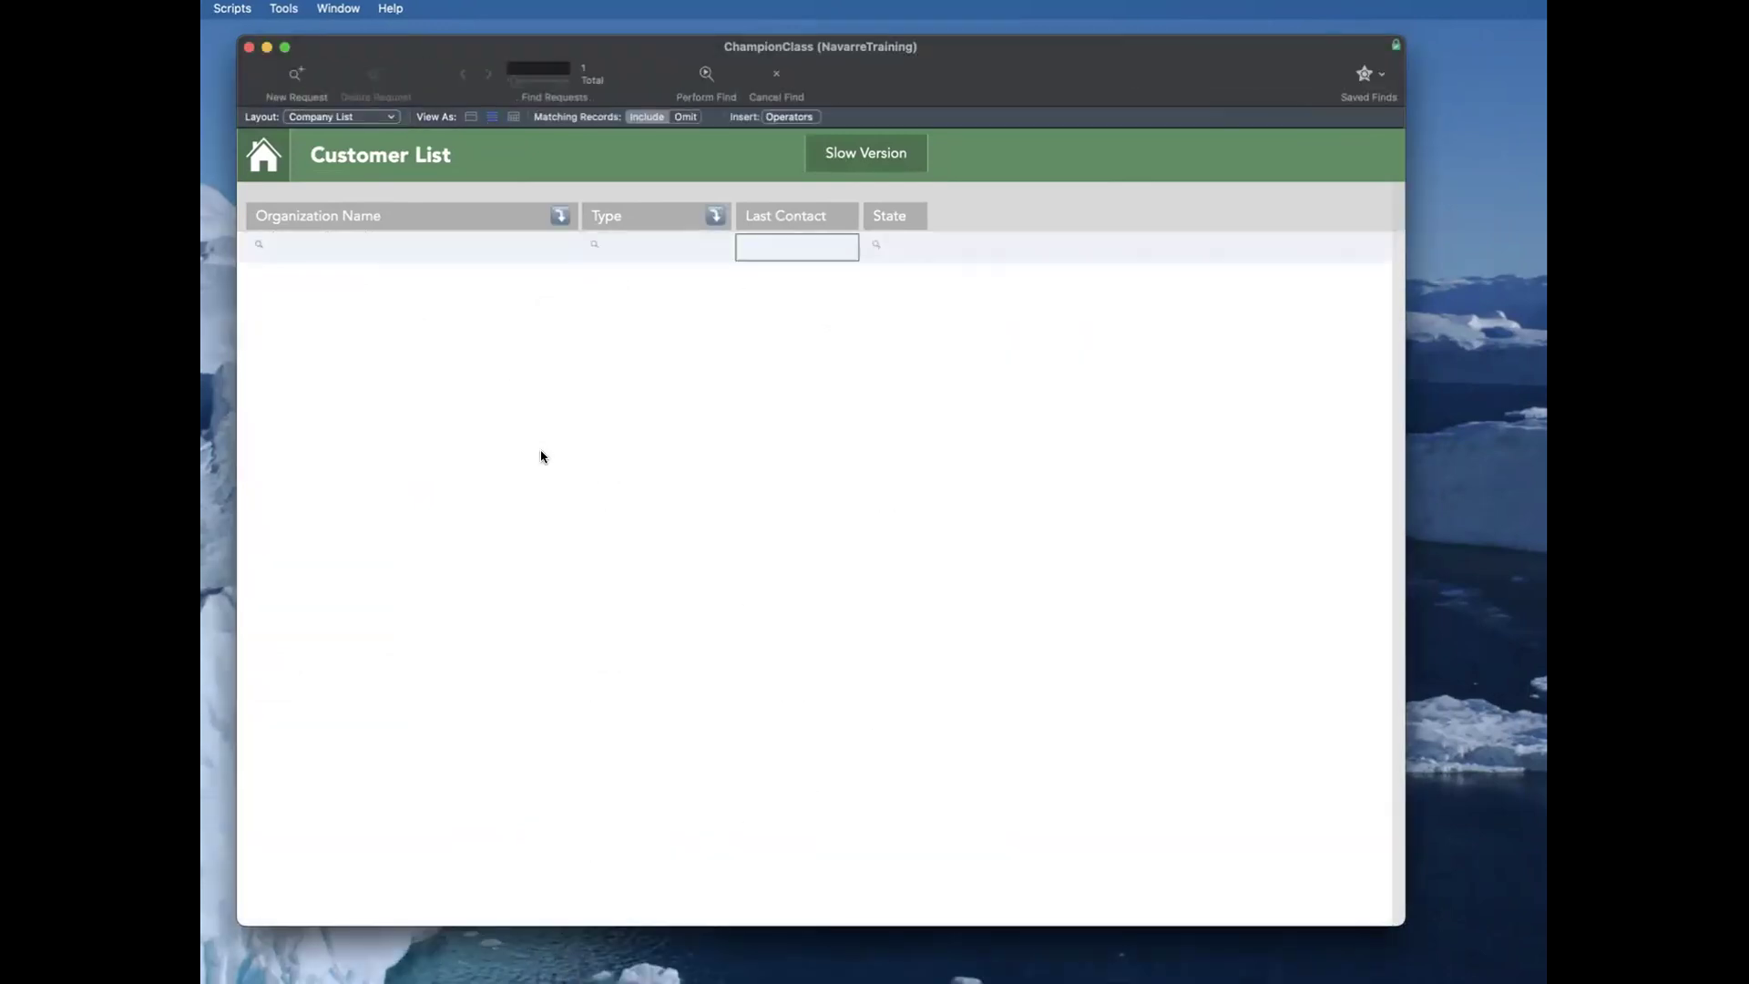
pyautogui.write('8/*/2024')
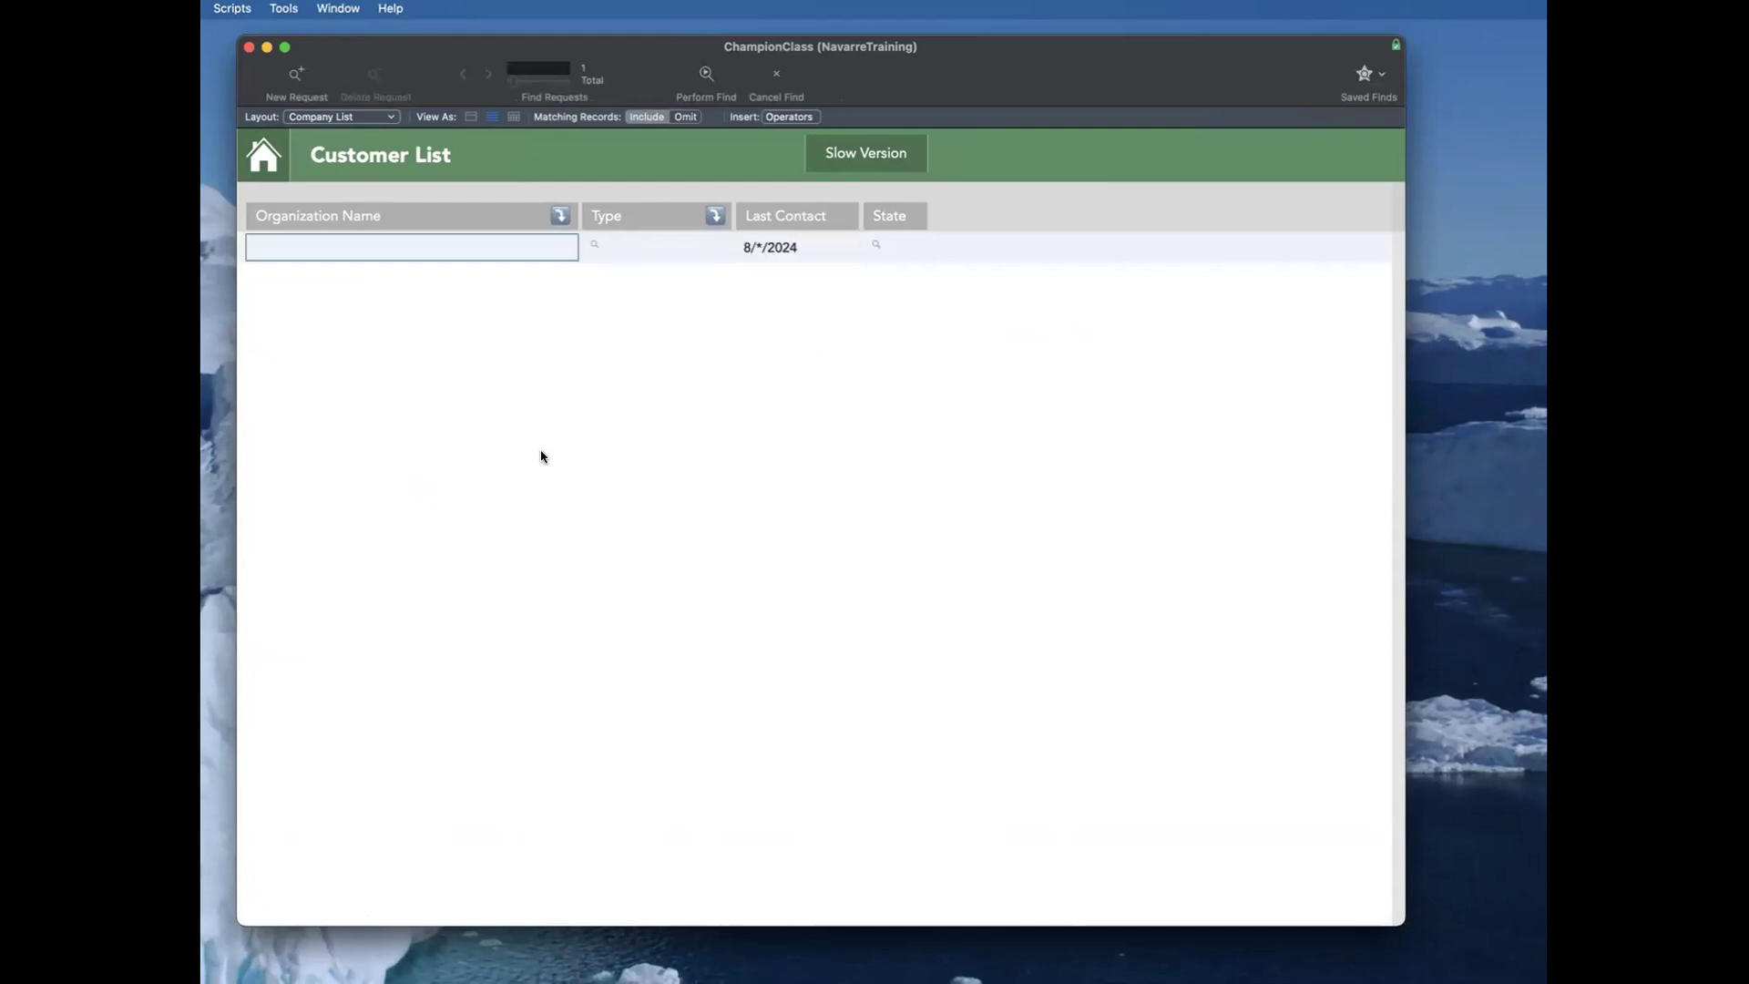
pyautogui.press('Return')
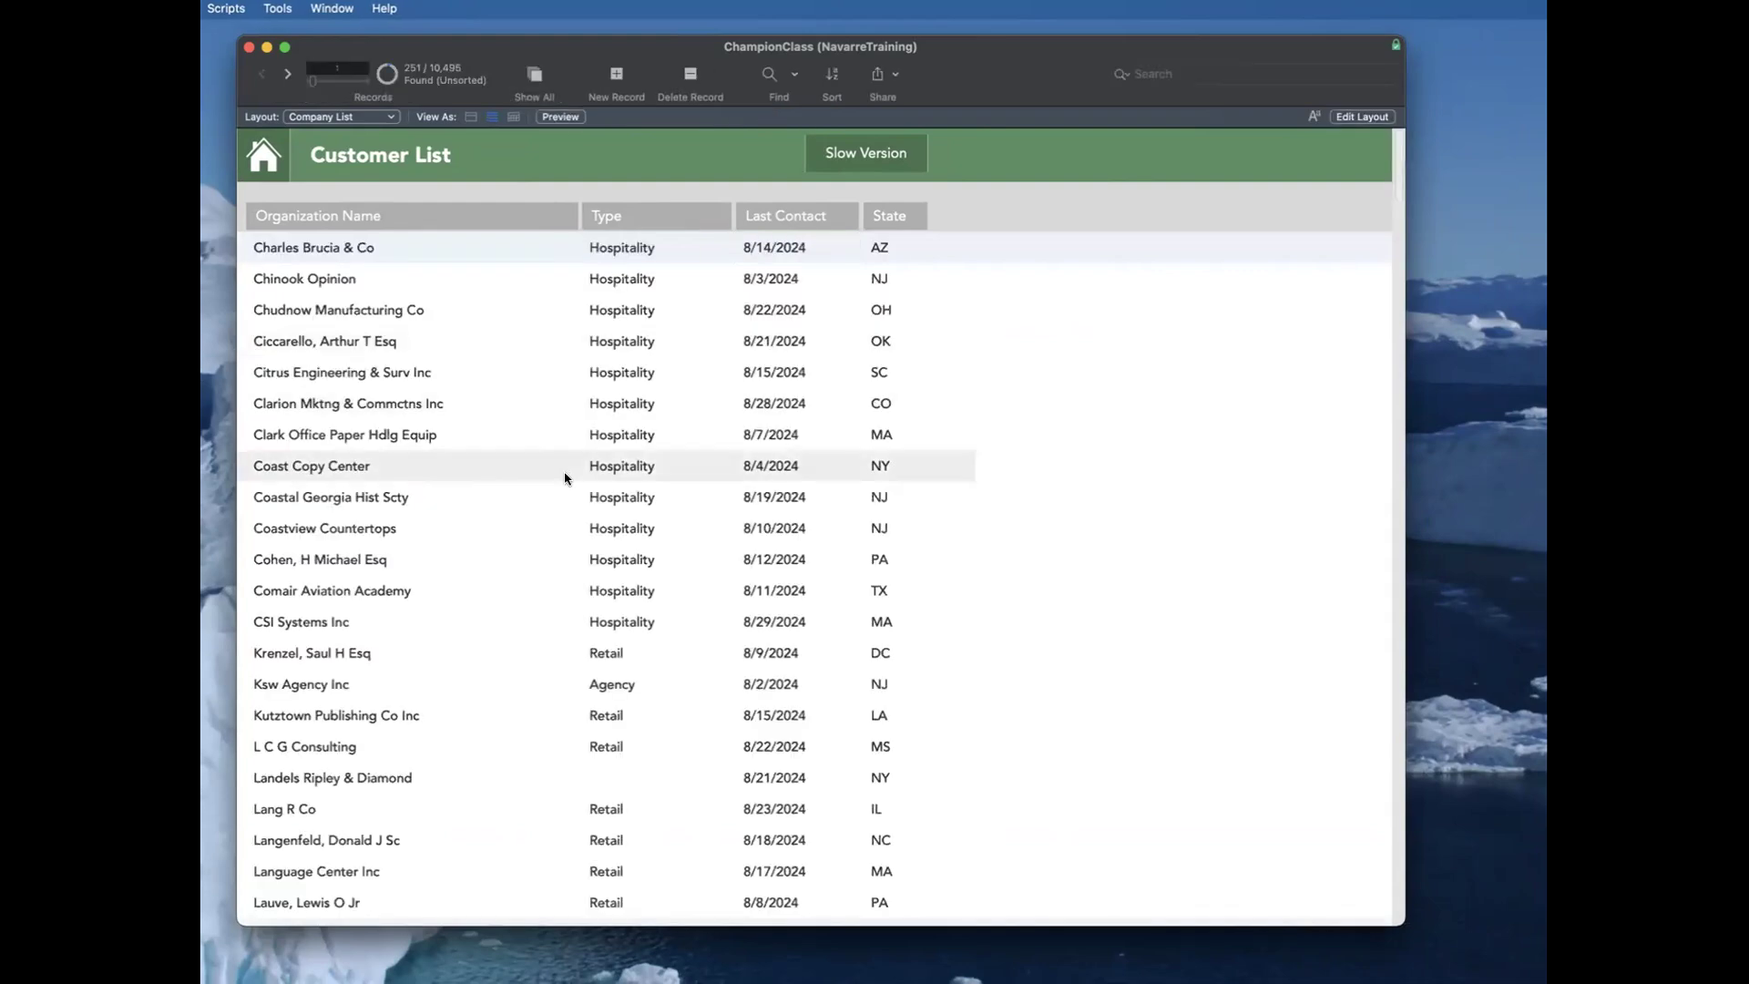
# Step: Sort the found customers by organization name, and group them by company type
pyautogui.click(641, 216)
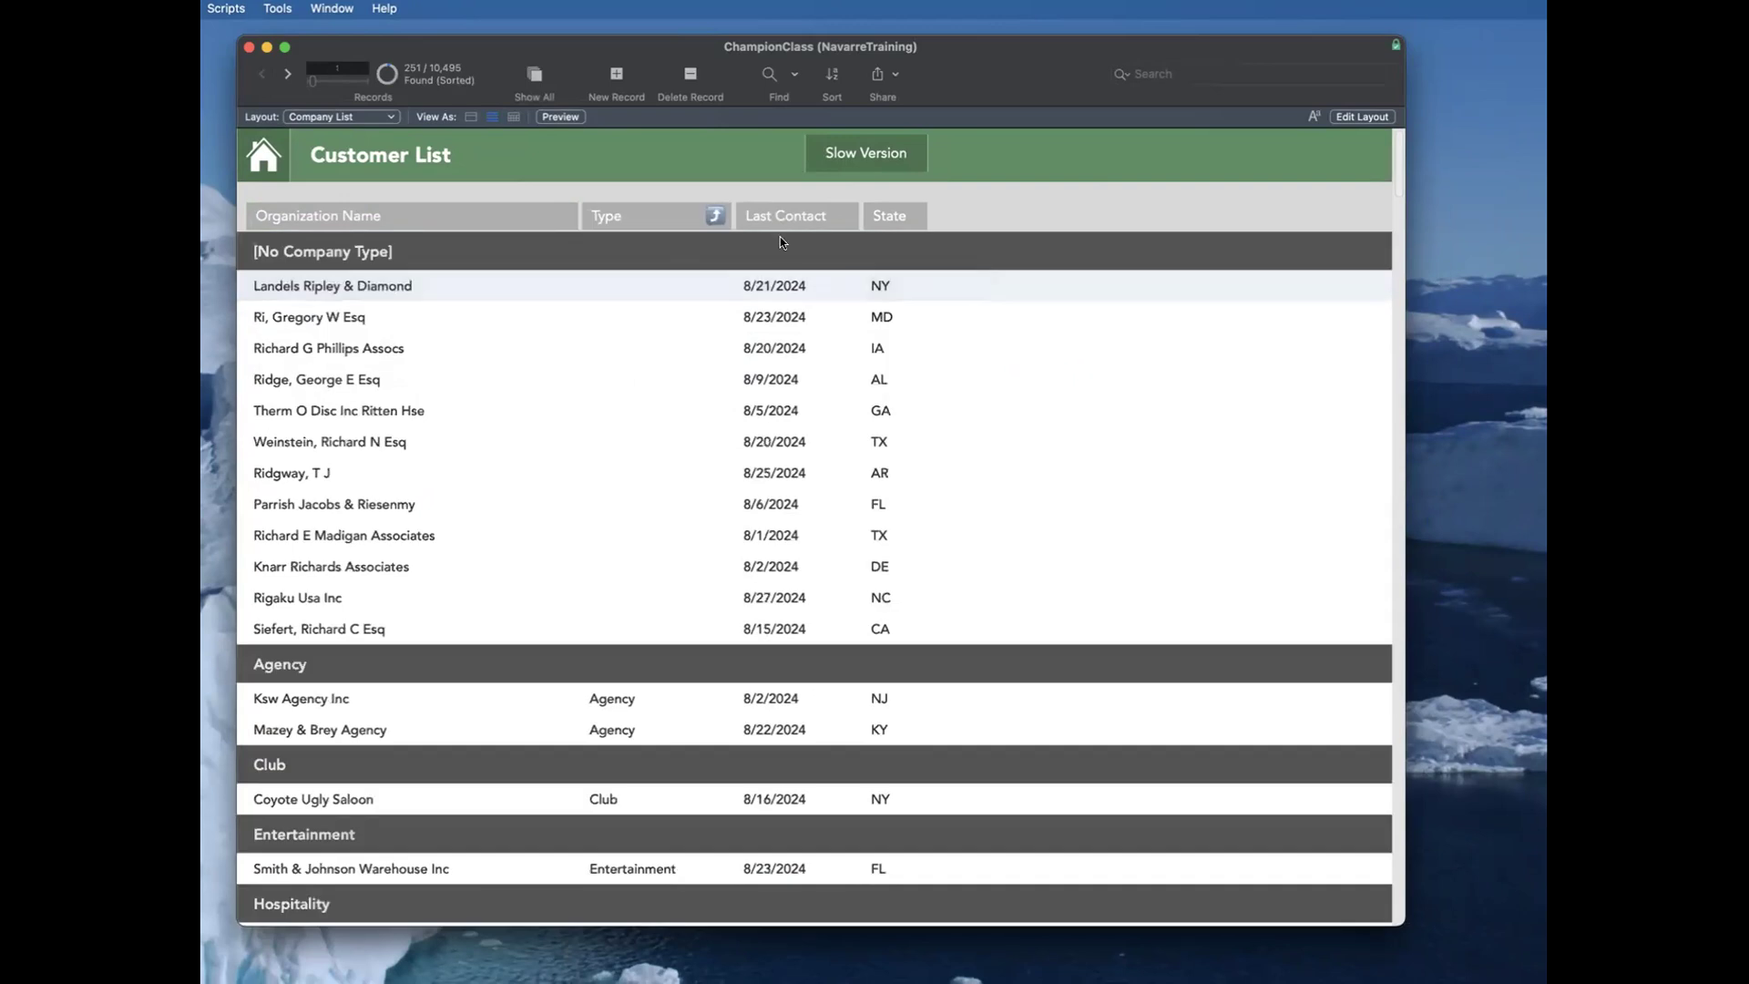
pyautogui.click(813, 216)
pyautogui.click(437, 216)
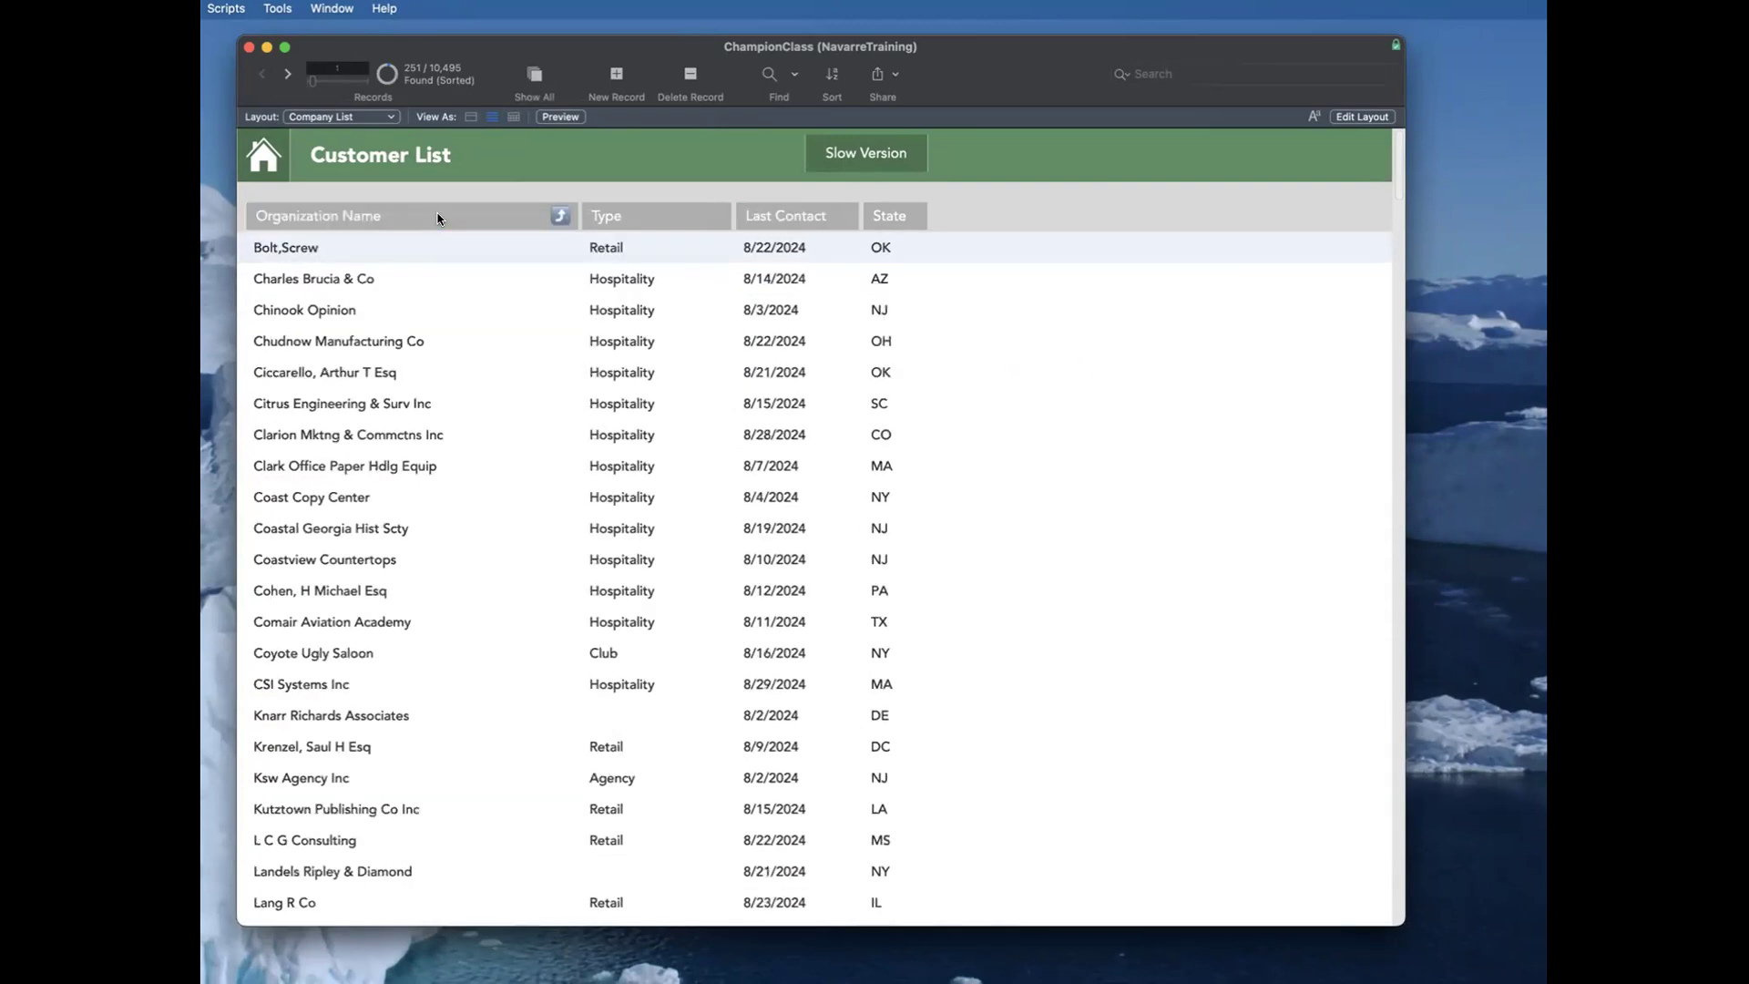
pyautogui.click(675, 219)
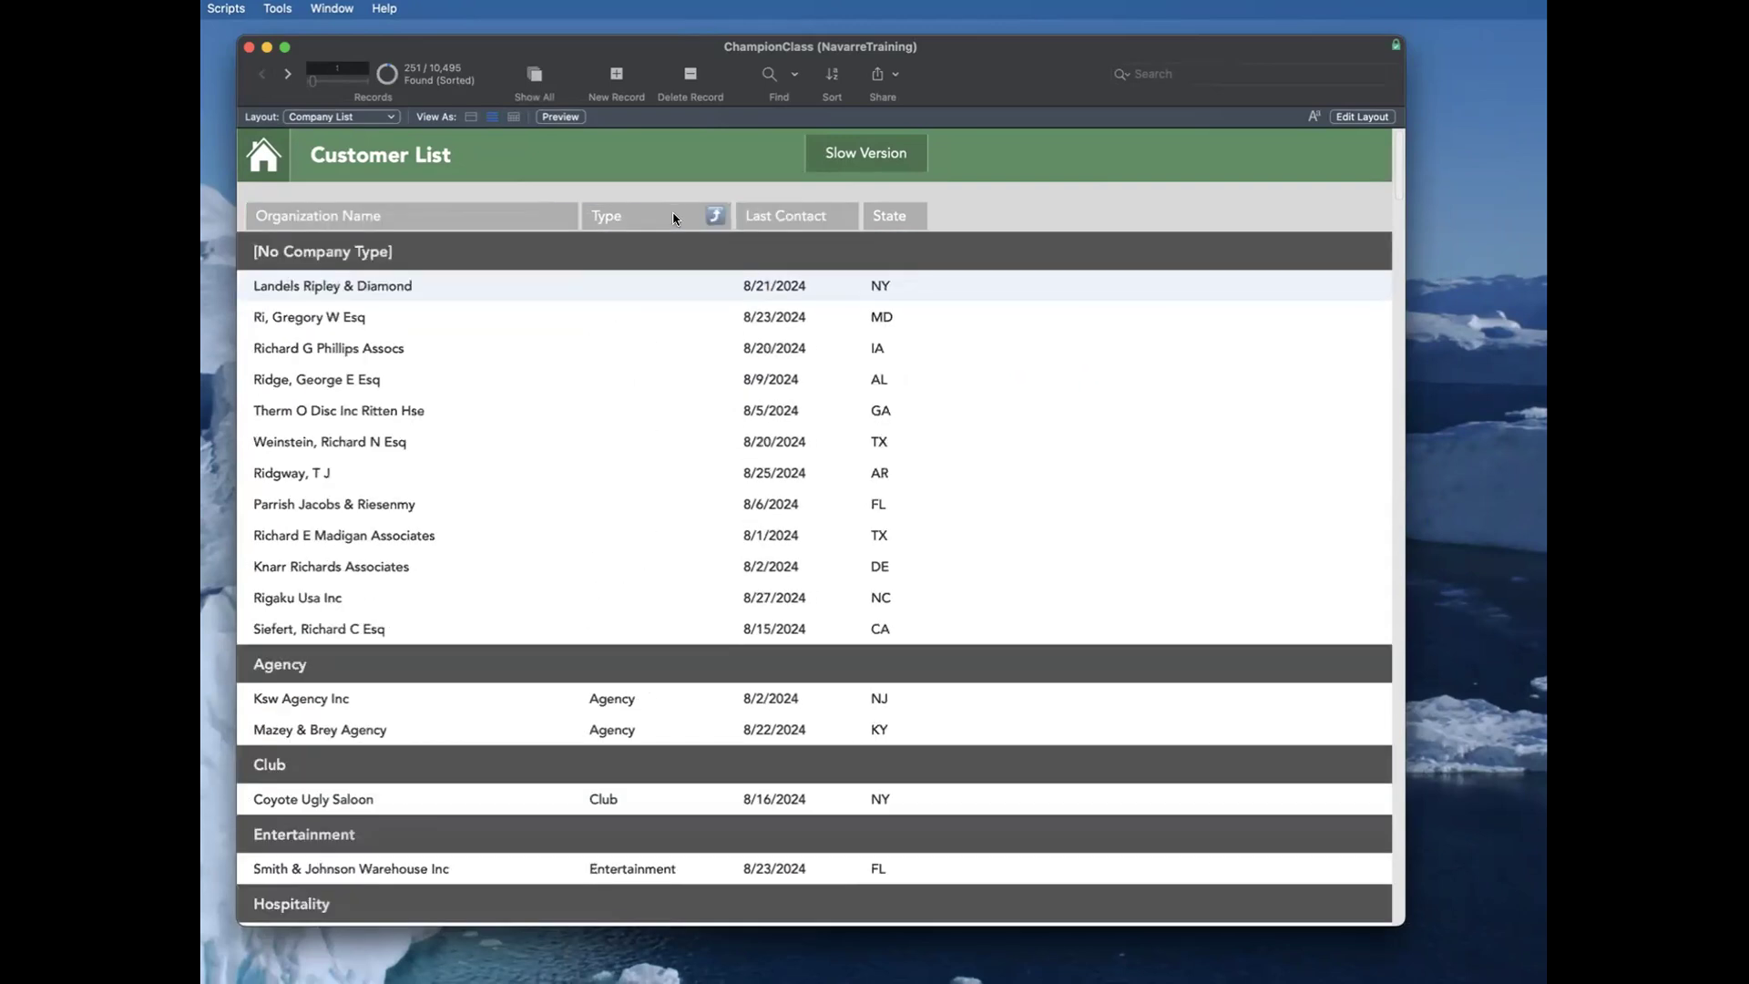
pyautogui.click(674, 219)
pyautogui.click(675, 219)
pyautogui.click(675, 219)
# Step: Show the slow Customer List, check which field its Invoiced column uses in the layout, and look through the listed amounts
pyautogui.click(919, 157)
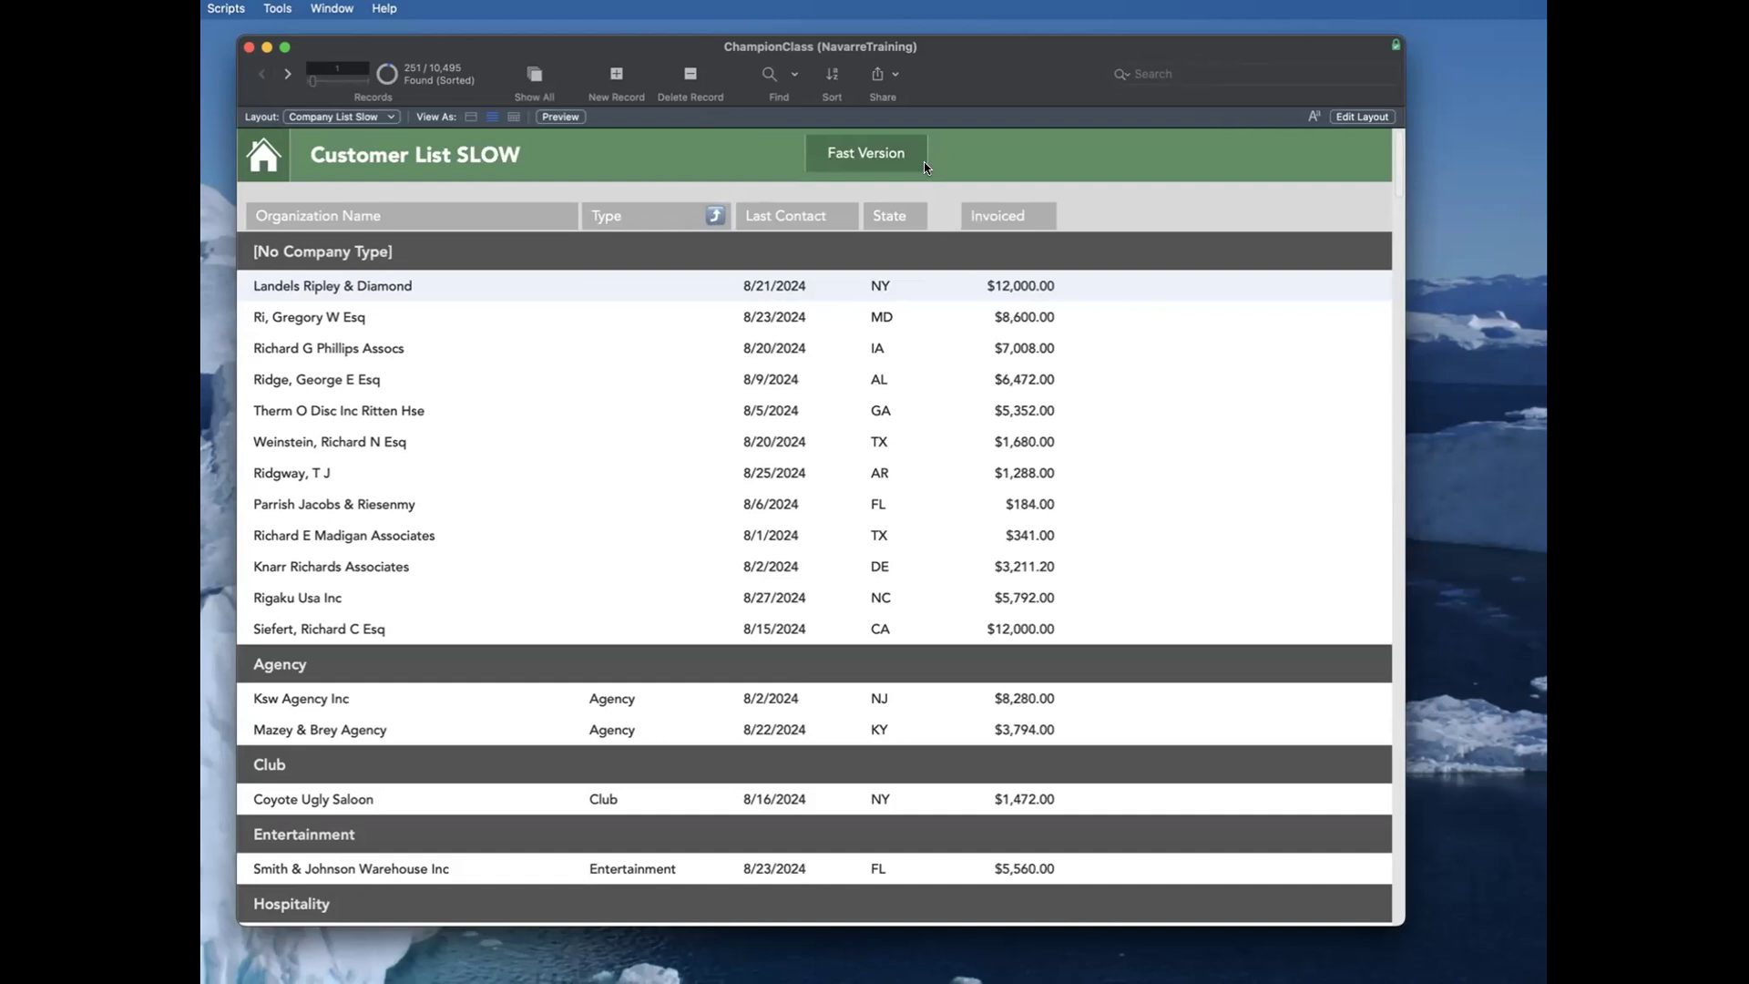
pyautogui.press('super+l')
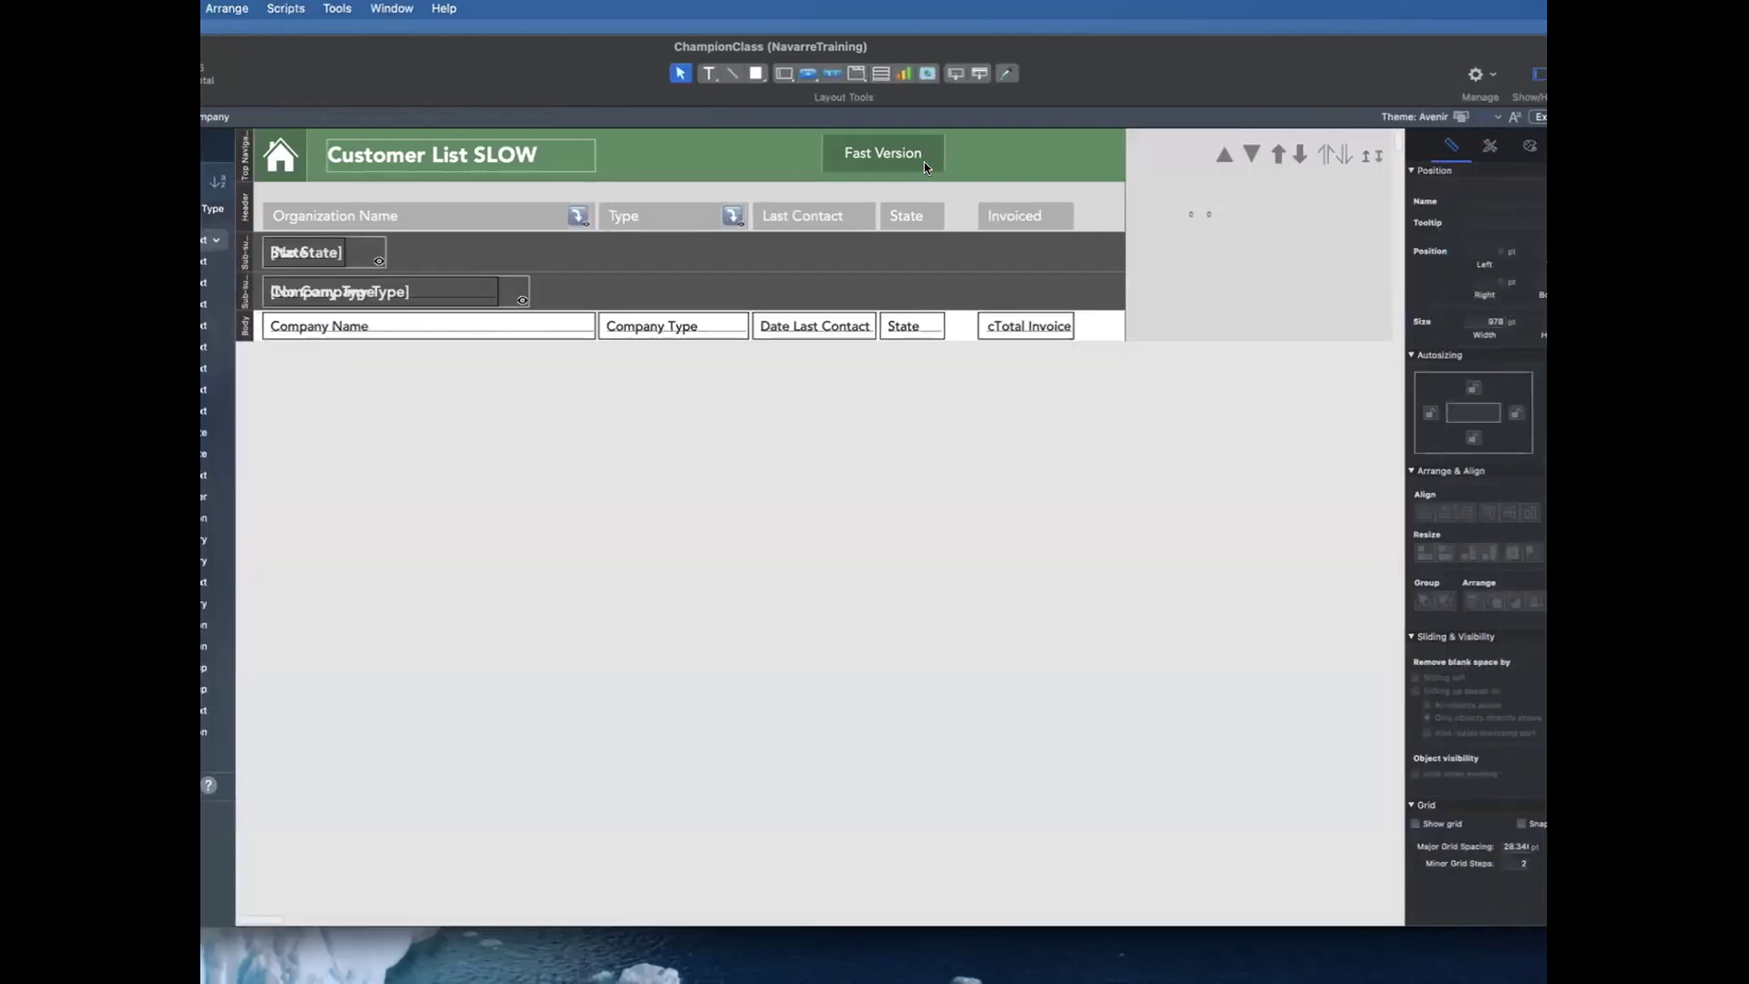
pyautogui.doubleClick(1043, 329)
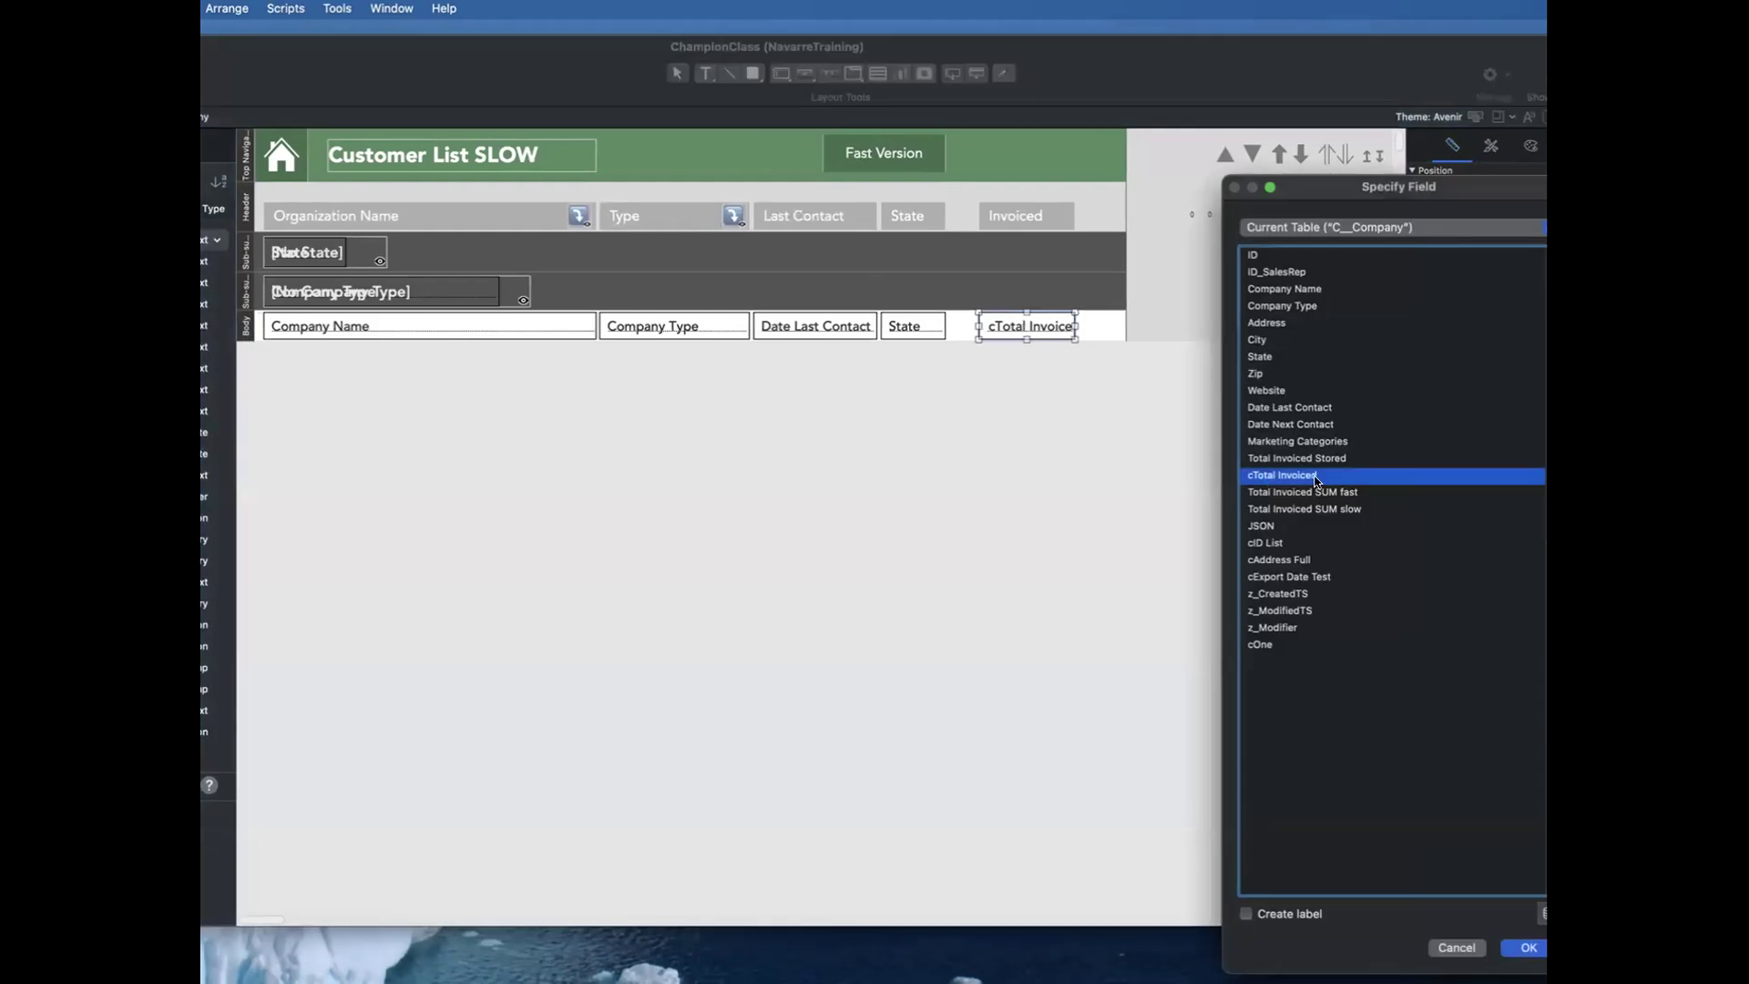
pyautogui.press('Return')
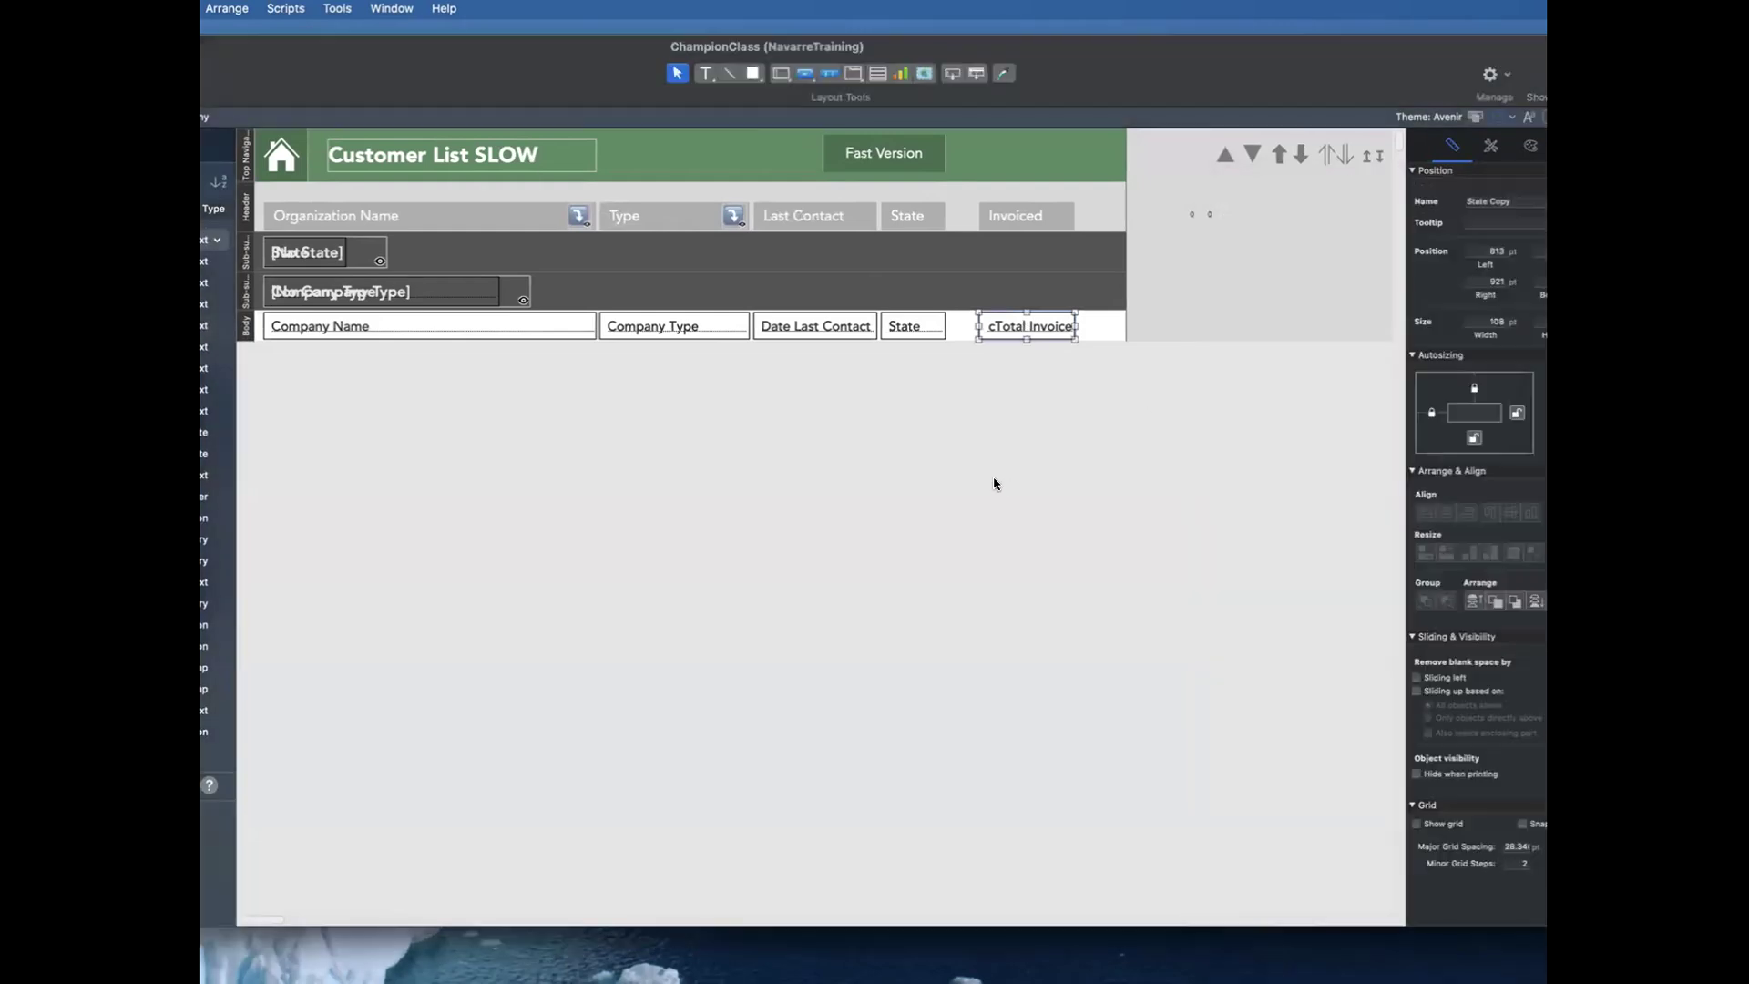
pyautogui.press('super+b')
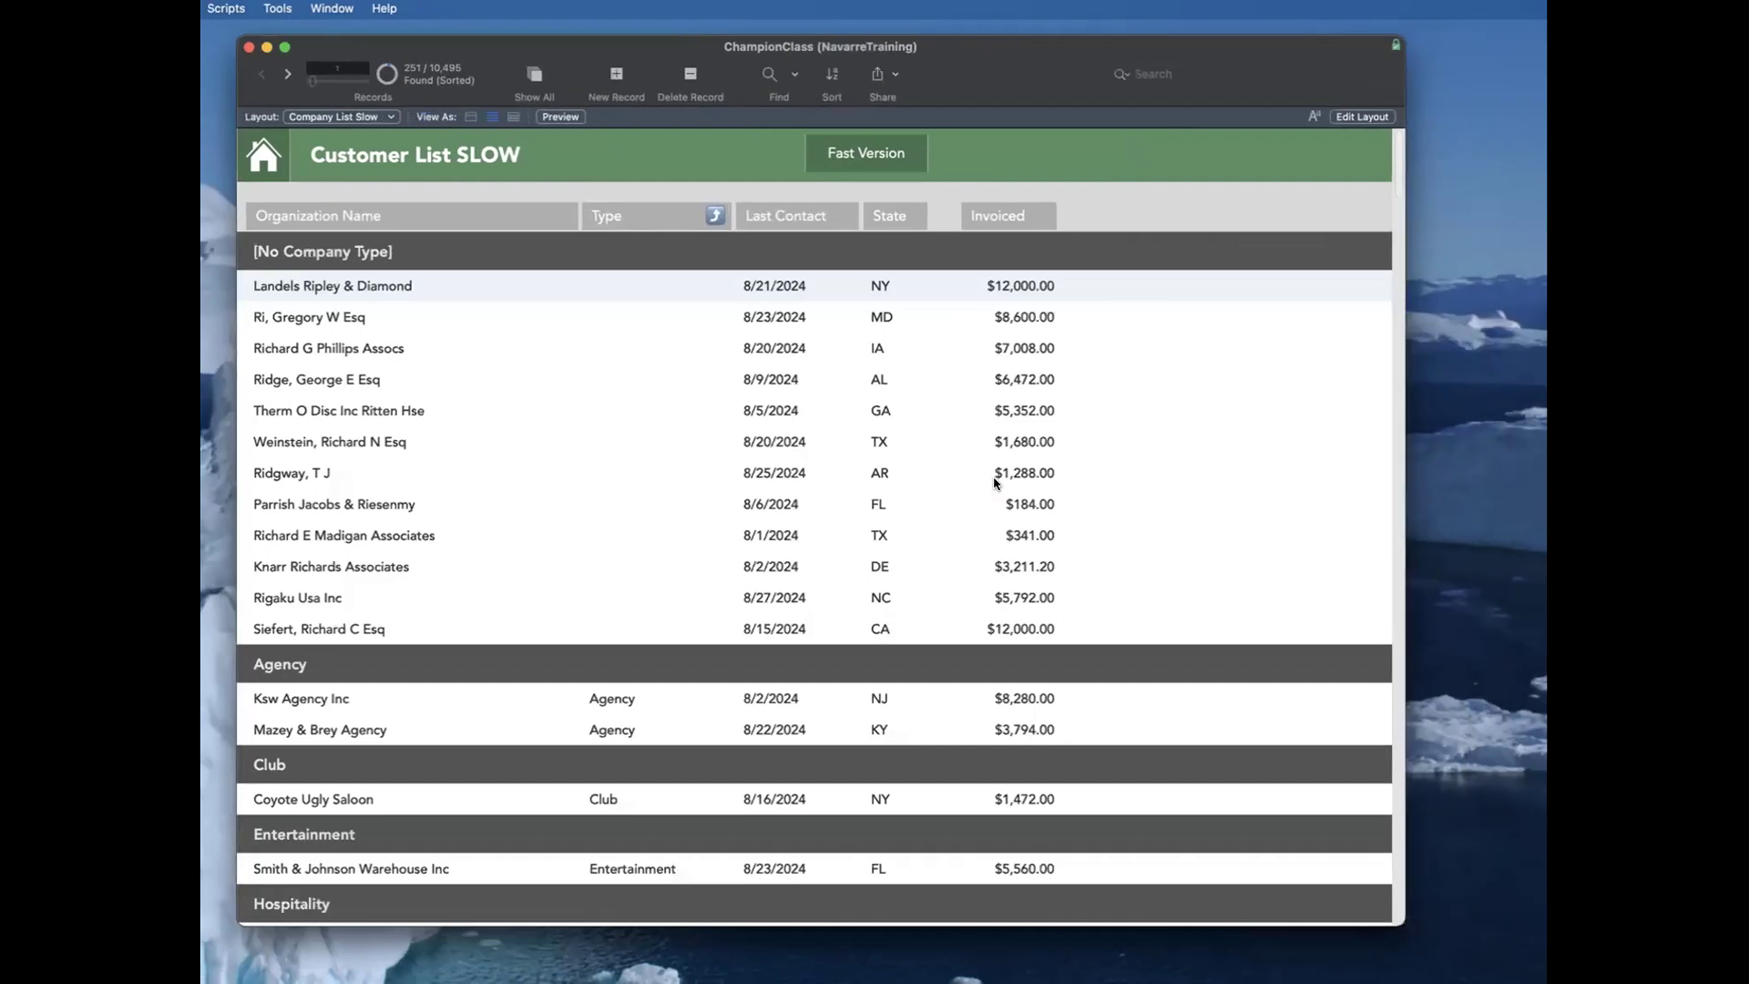
pyautogui.click(1398, 667)
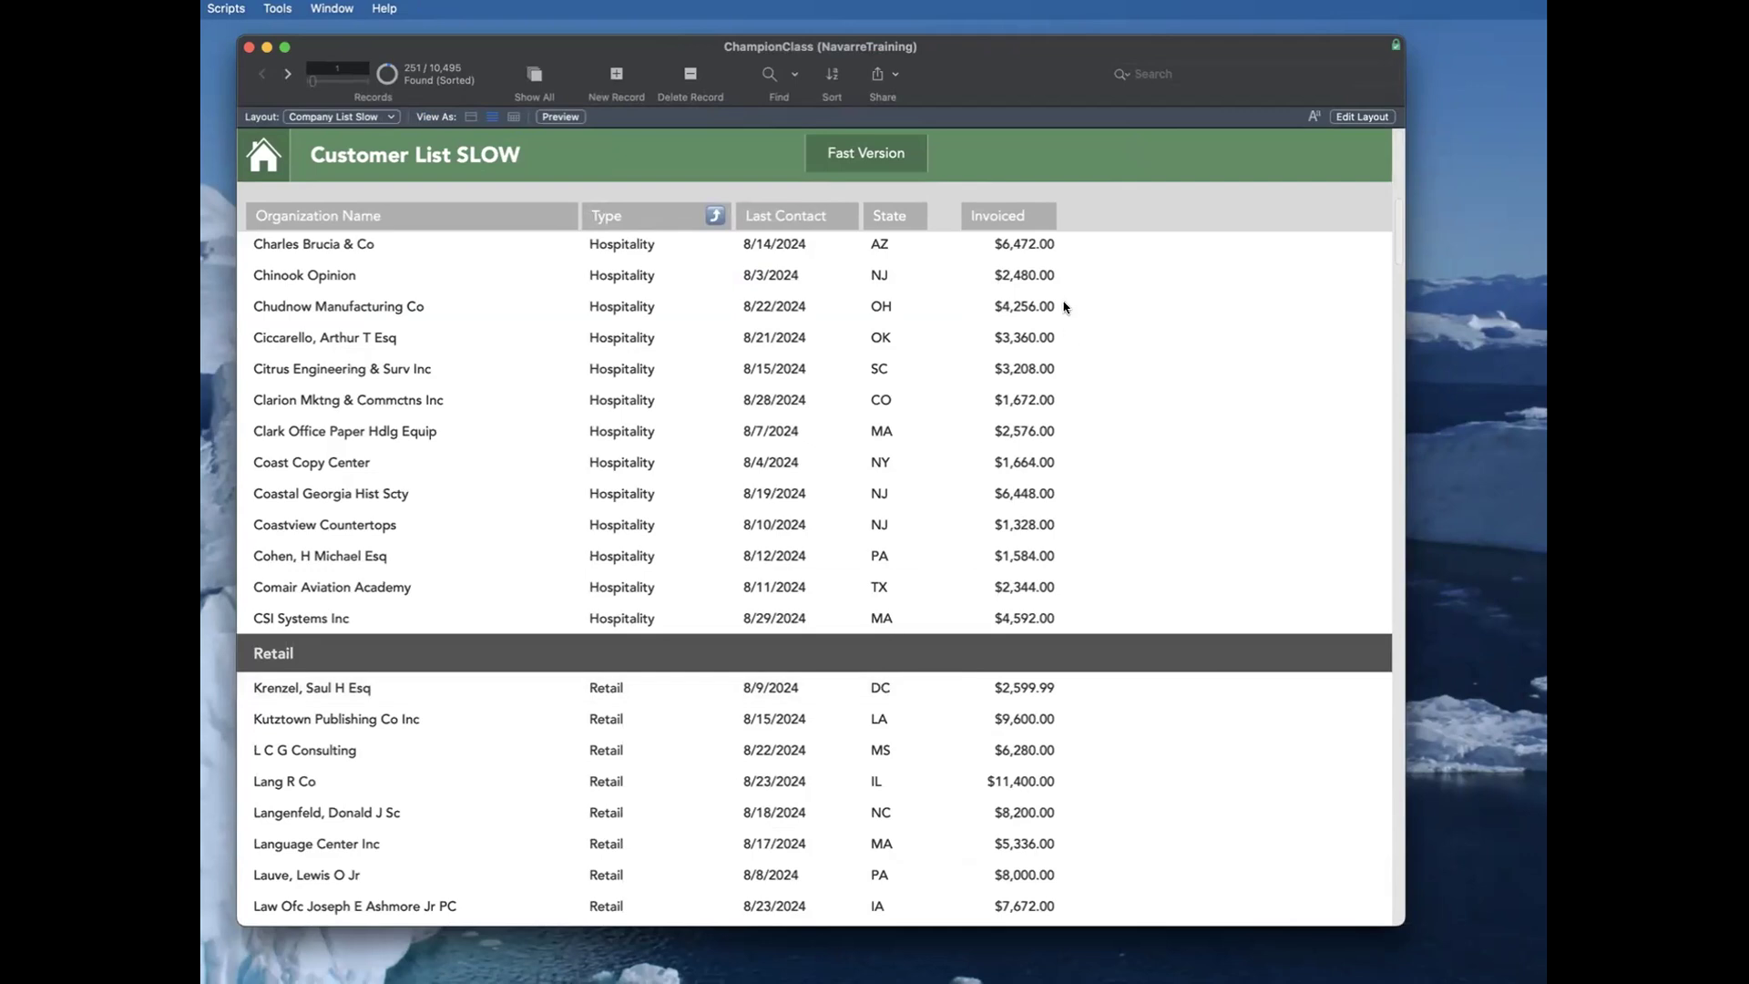
# Step: Move the cTotal Invoiced field outside the slow list's layout area and look through the records without it
pyautogui.press('super+l')
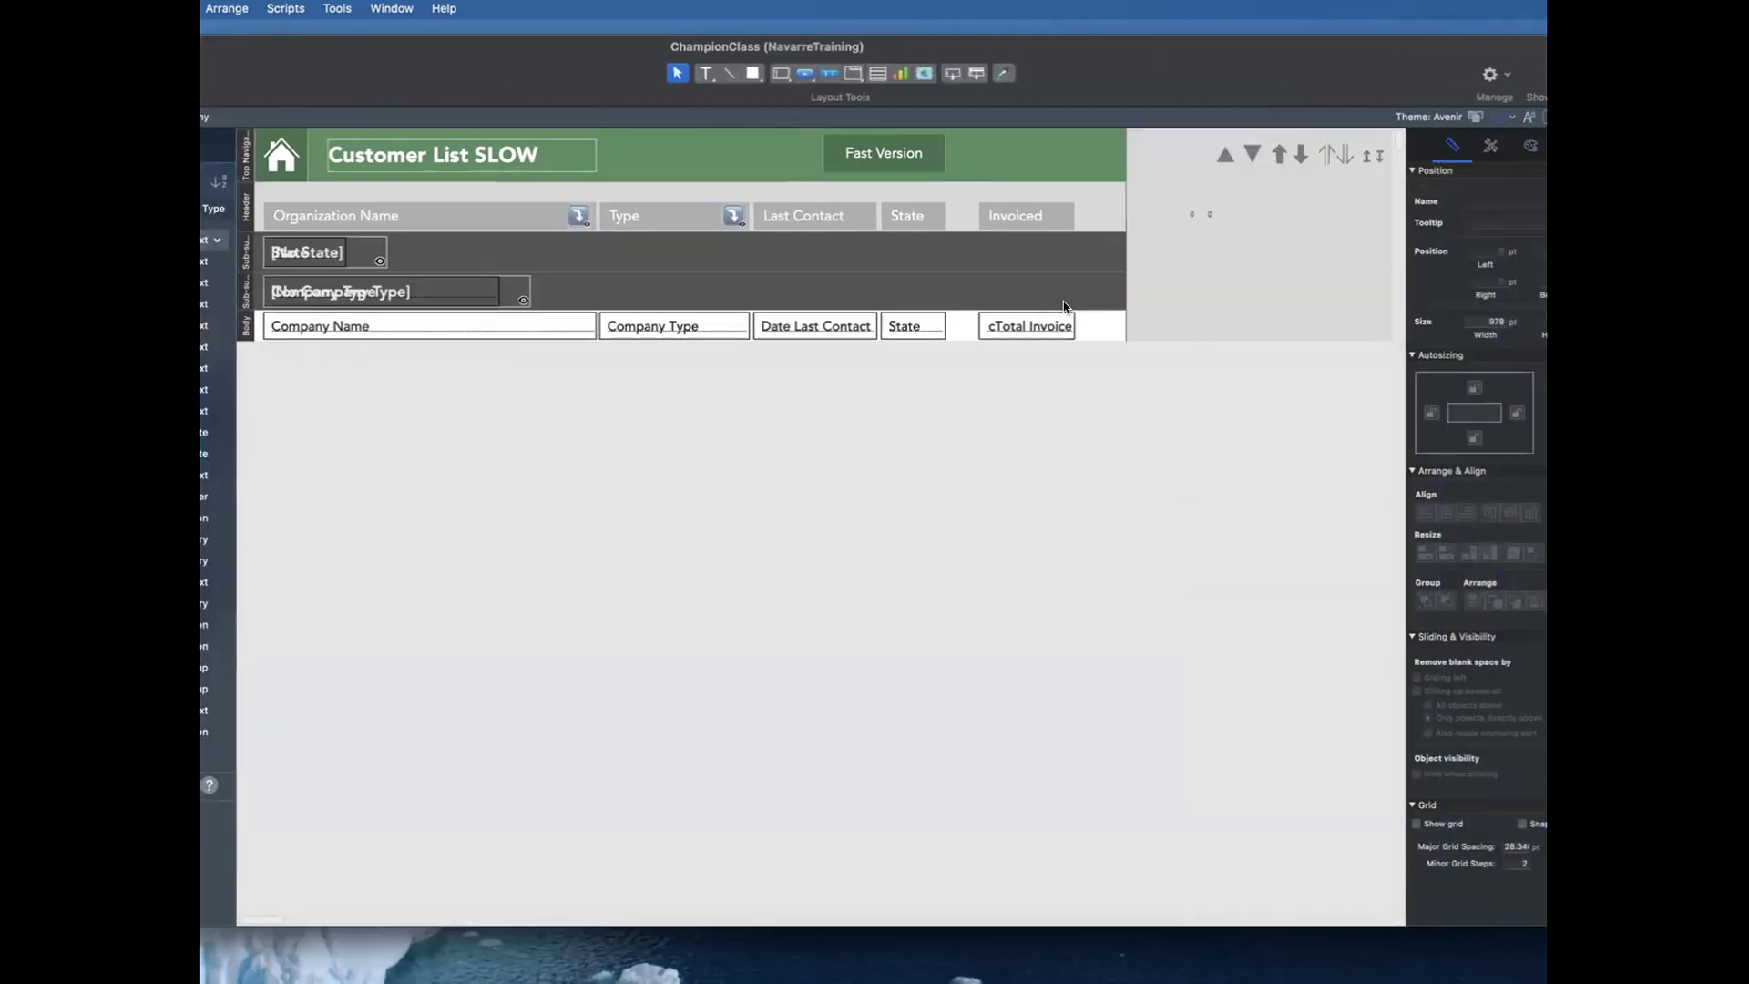
pyautogui.click(1015, 330)
pyautogui.moveTo(1015, 329); pyautogui.dragTo(1191, 336)
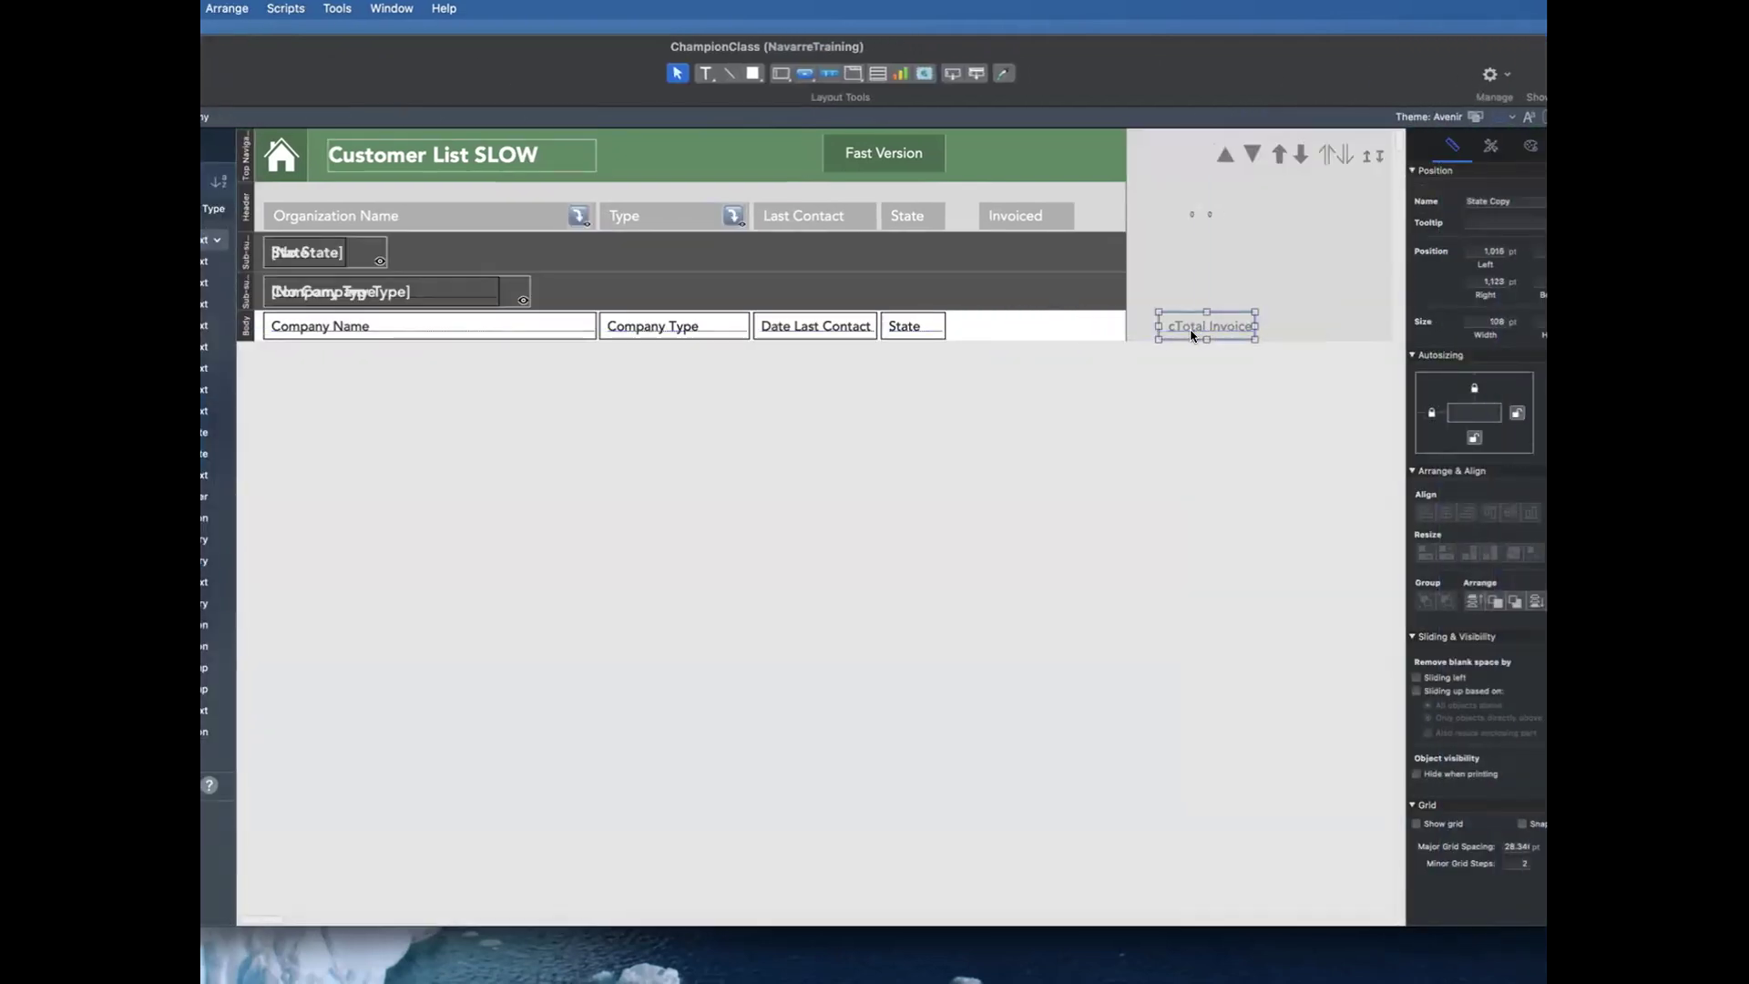
pyautogui.press('super+n')
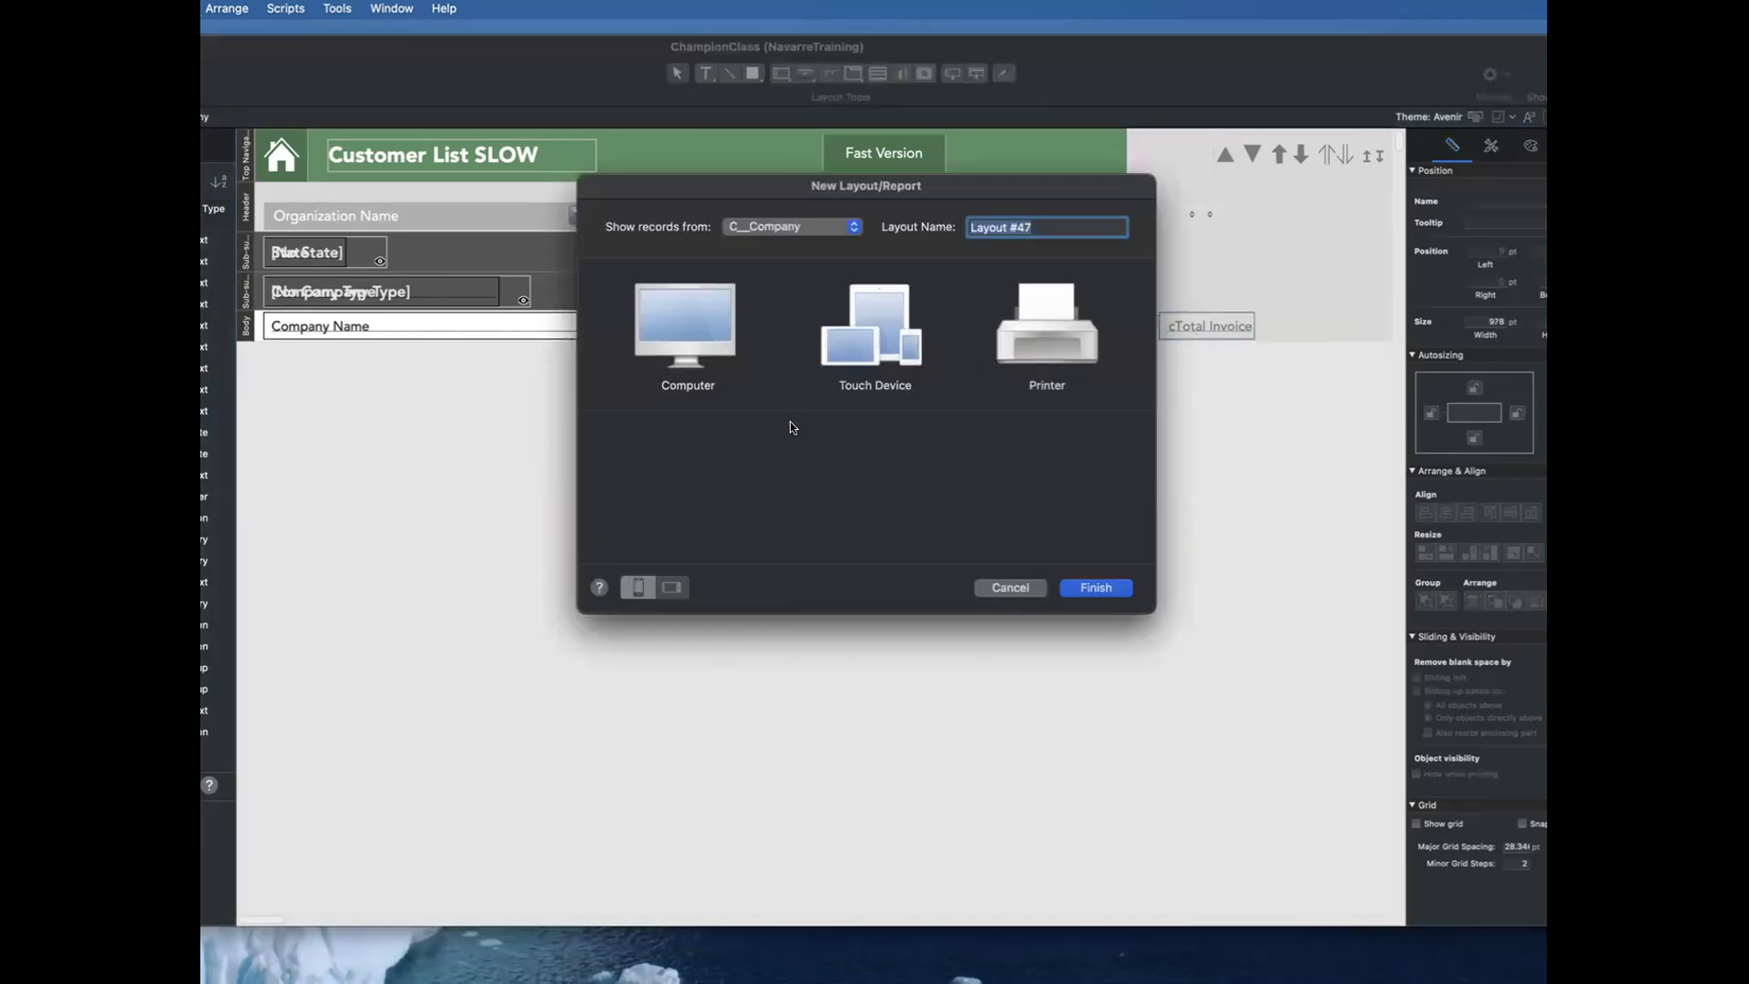
pyautogui.press('Escape')
pyautogui.press('super+b')
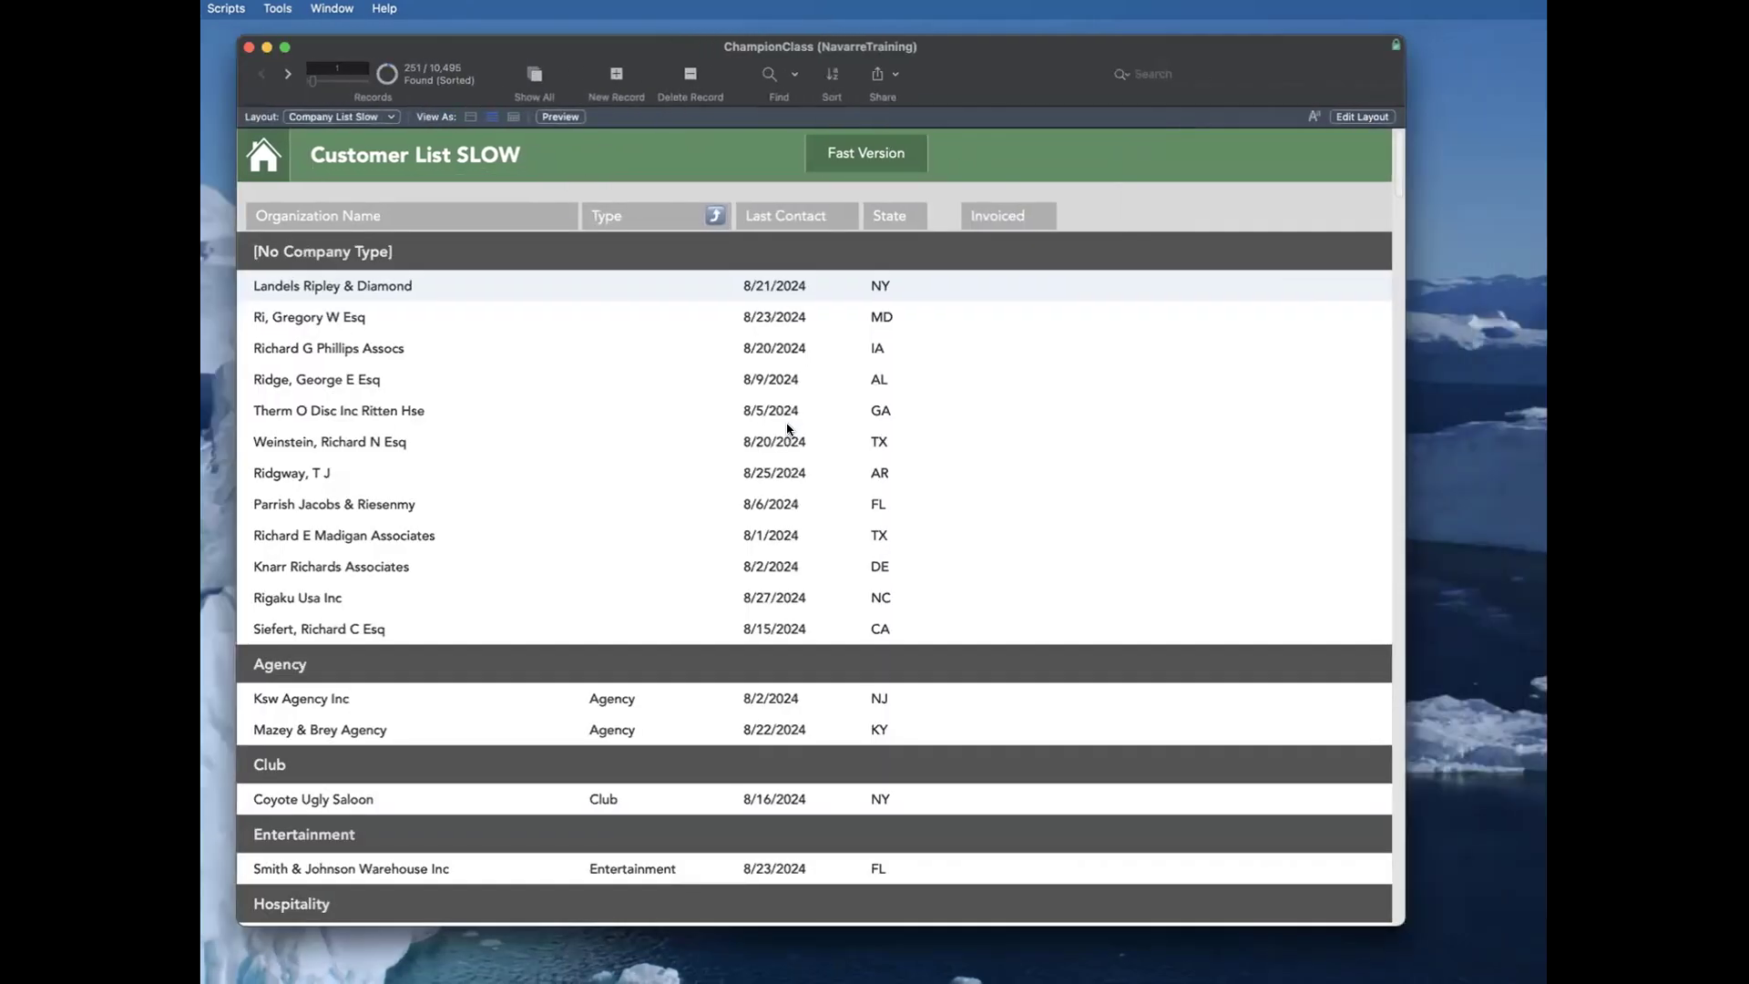
pyautogui.scroll(-20, 788, 429)
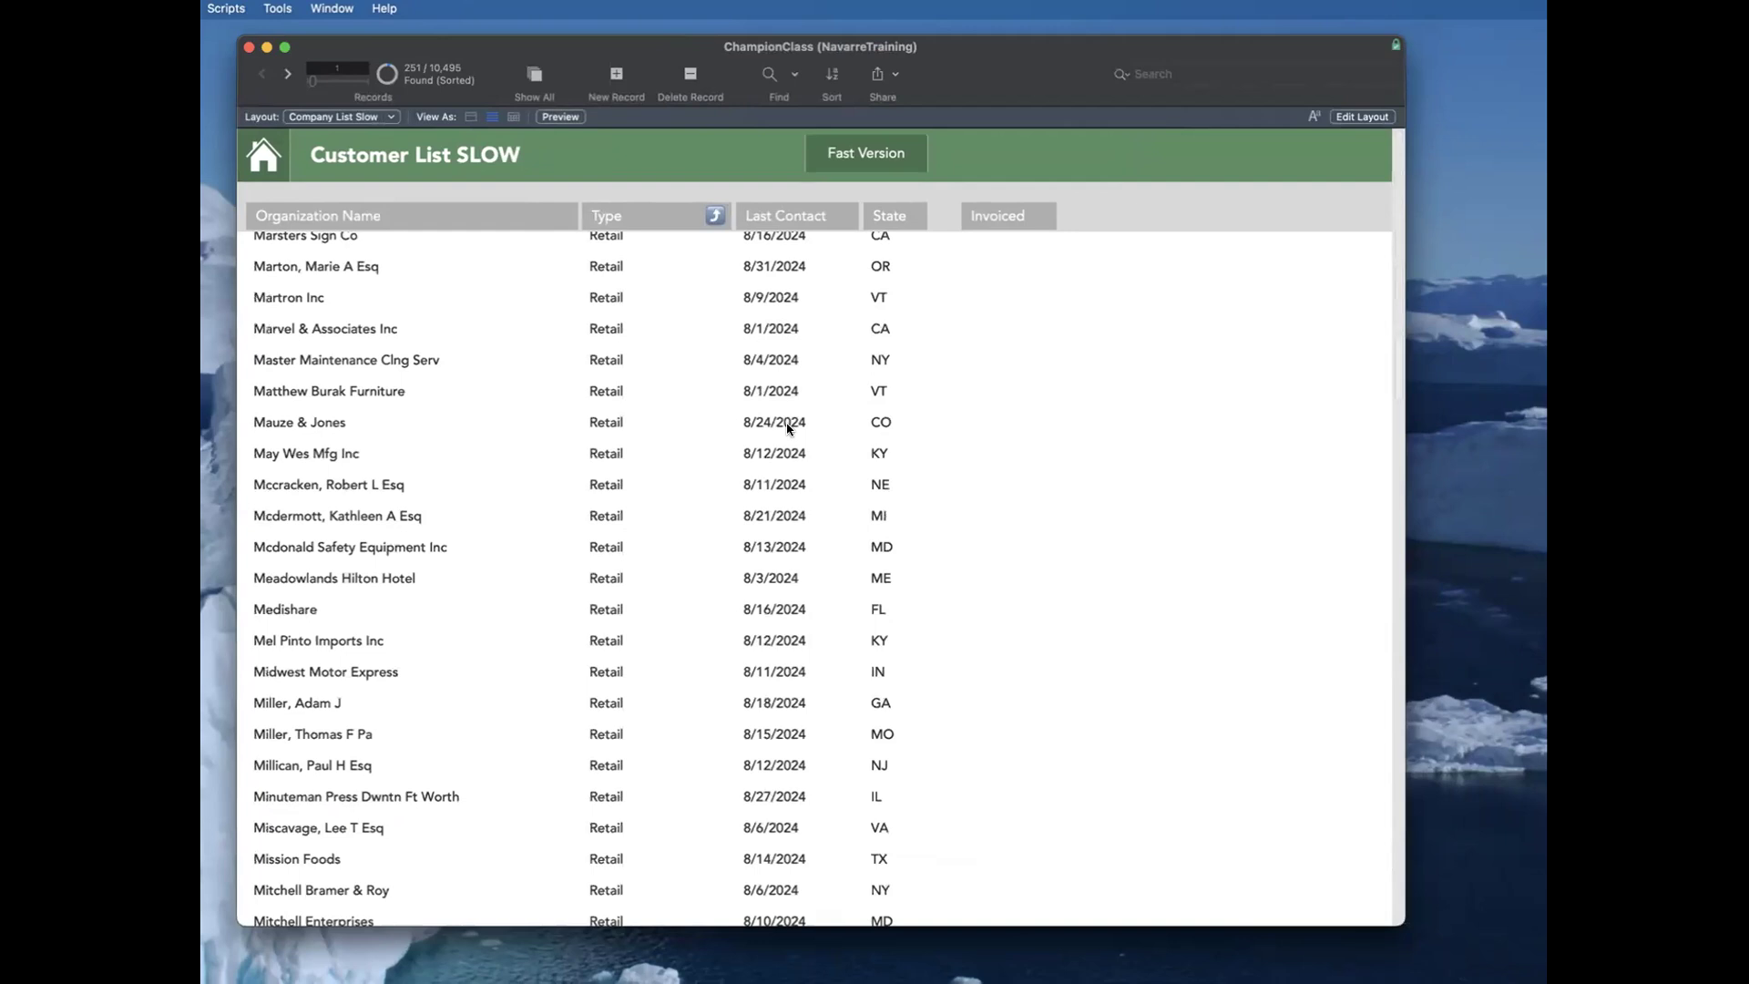
pyautogui.scroll(-20, 788, 429)
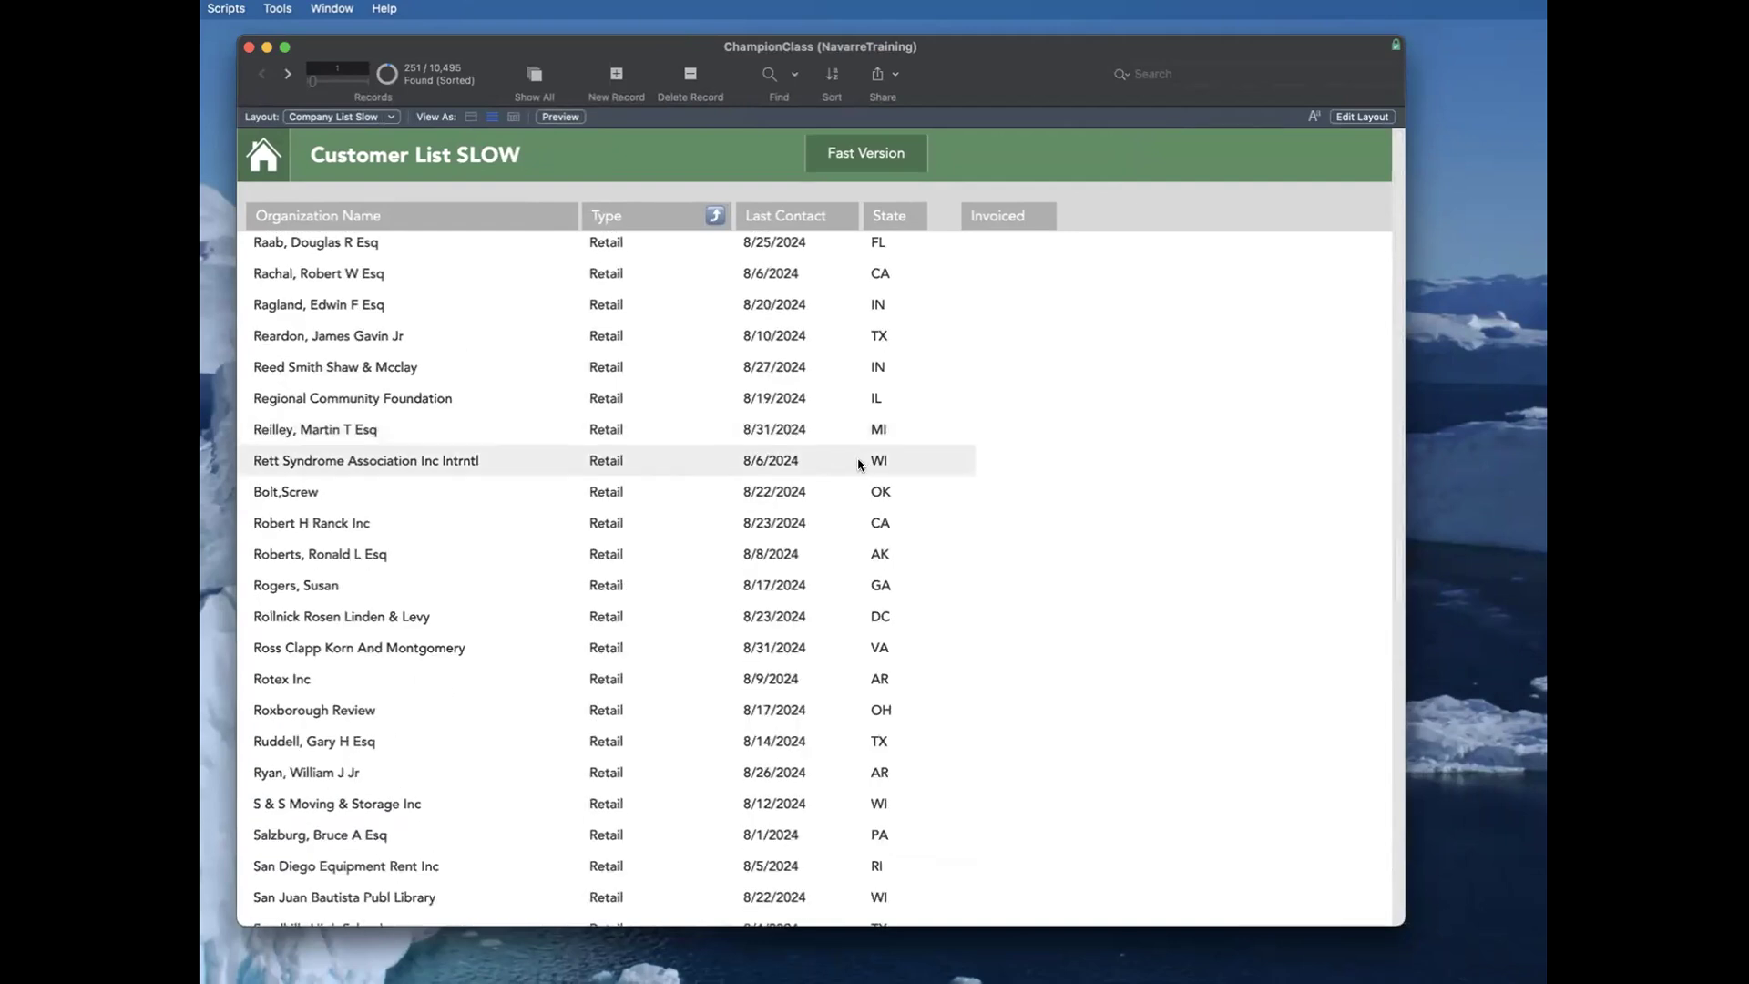
# Step: Place the invoiced field back under the Invoiced heading, assign it to Total Invoiced Stored, and return to browsing
pyautogui.press('super+l')
pyautogui.moveTo(1188, 316); pyautogui.dragTo(1020, 325)
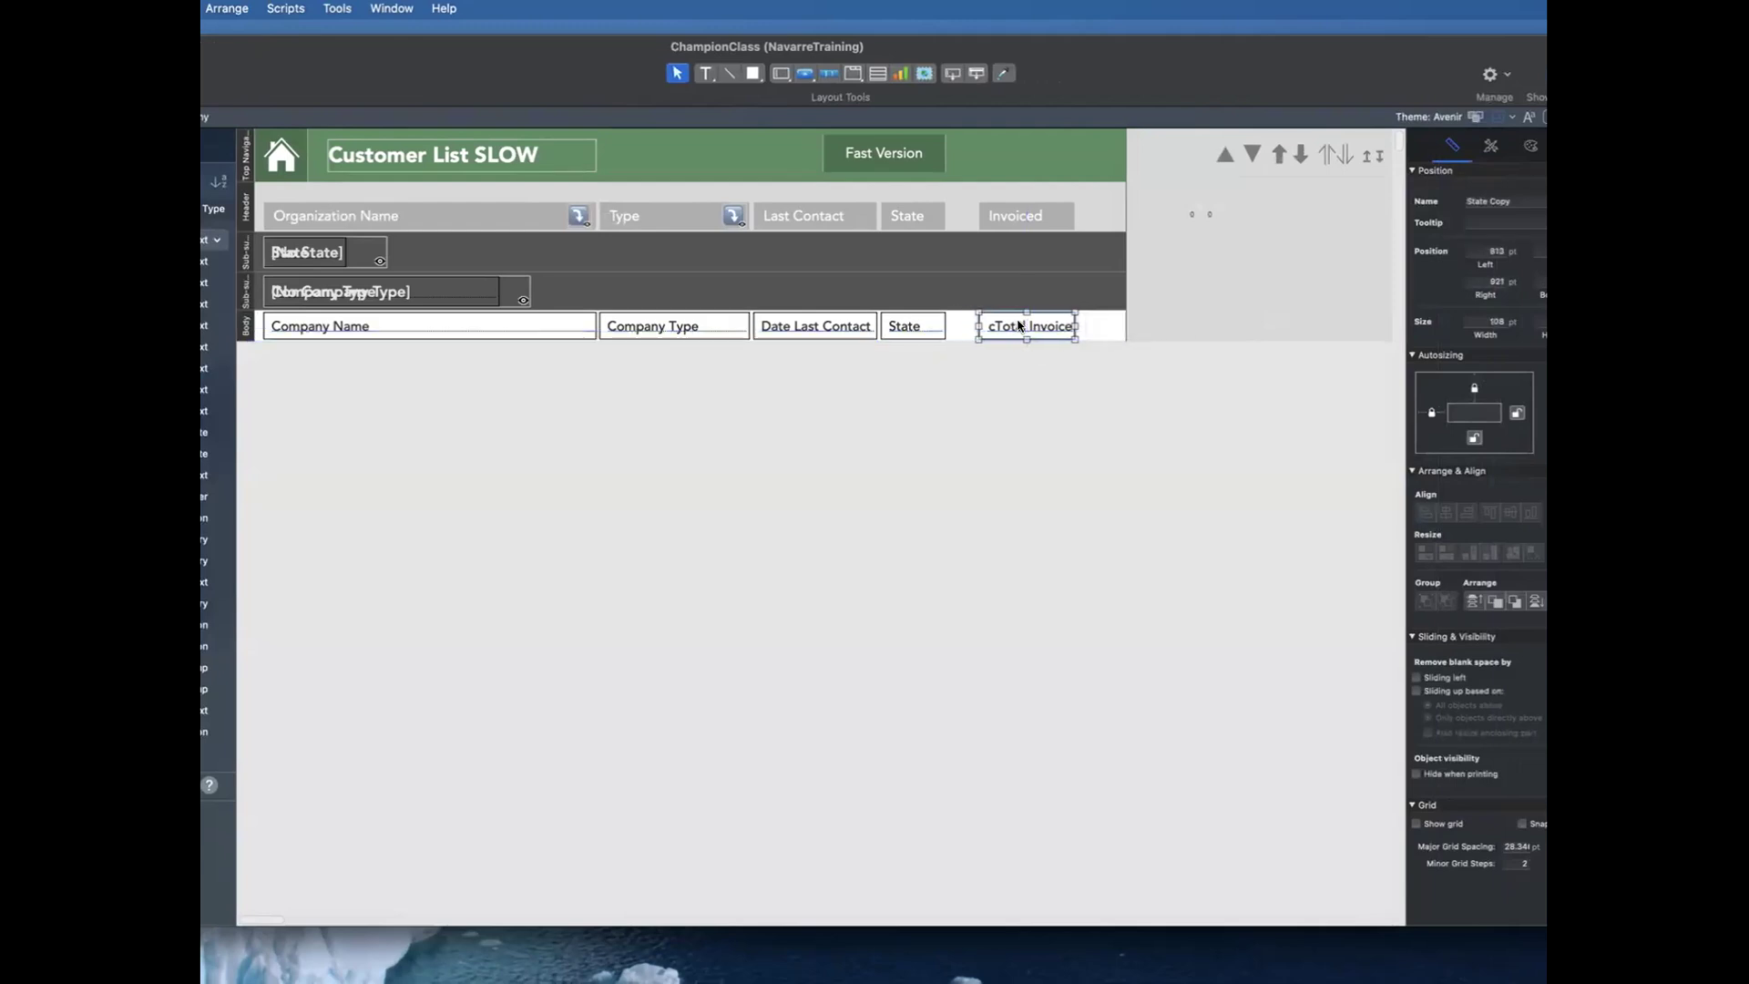
pyautogui.doubleClick(1019, 325)
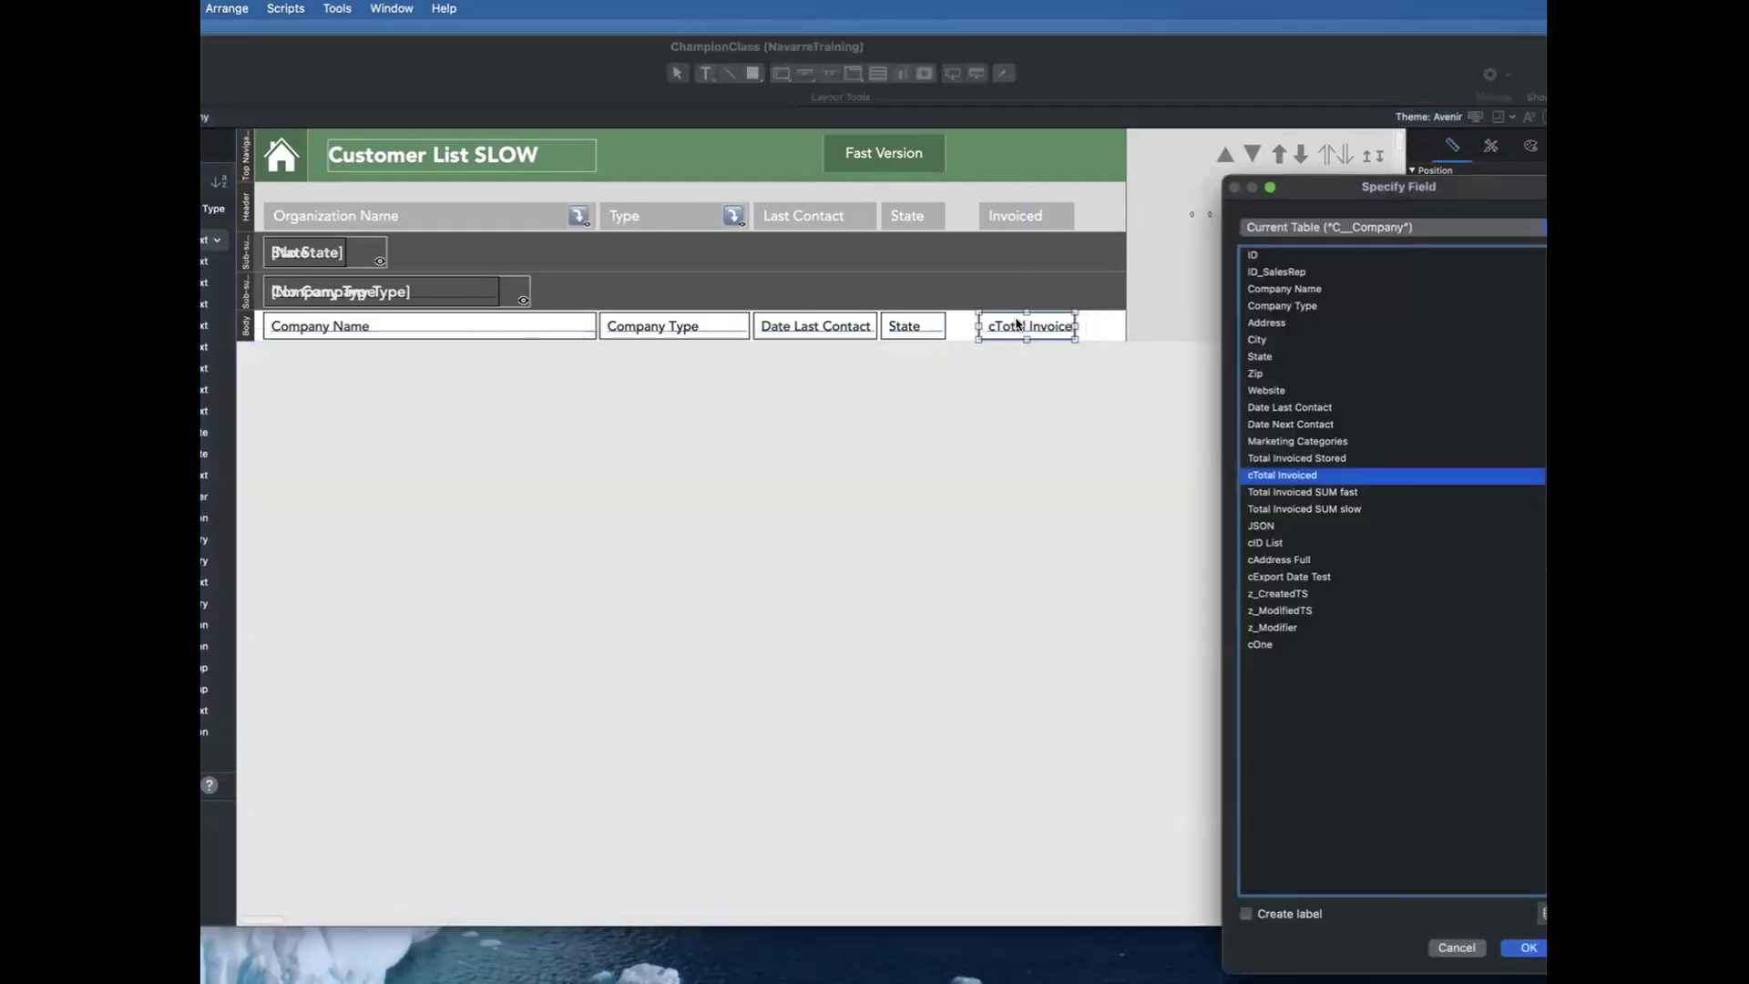
pyautogui.click(1304, 458)
pyautogui.press('Return')
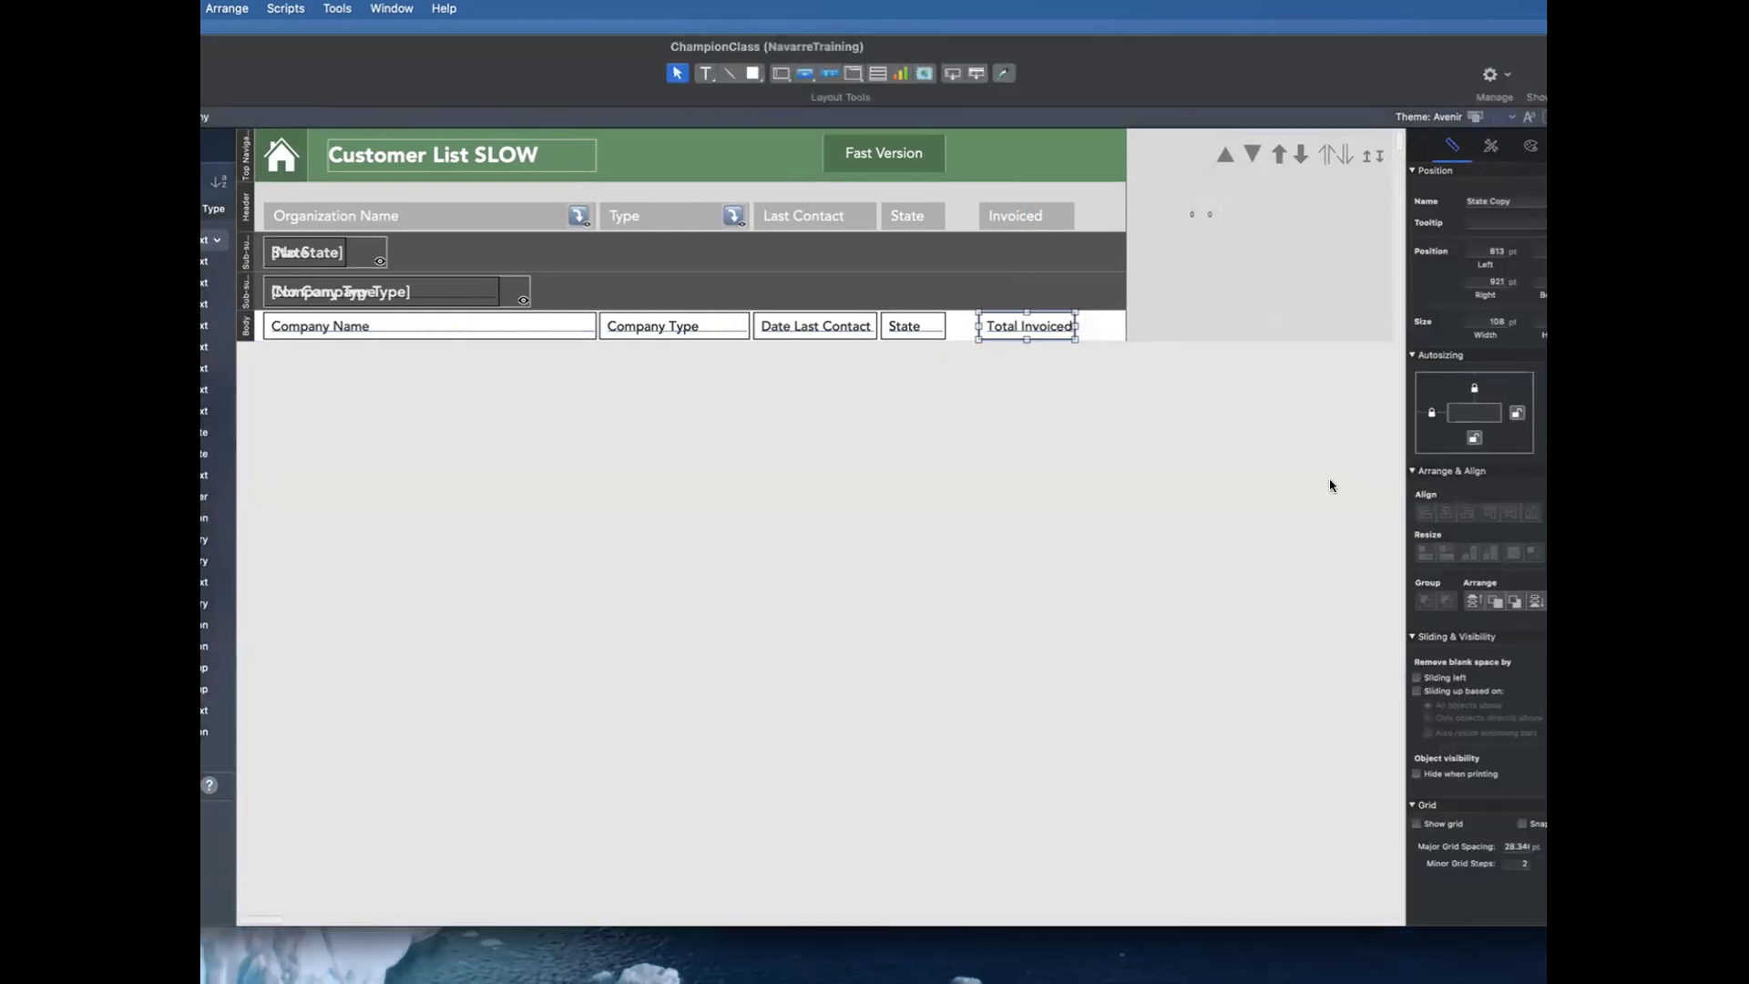
pyautogui.press('super+b')
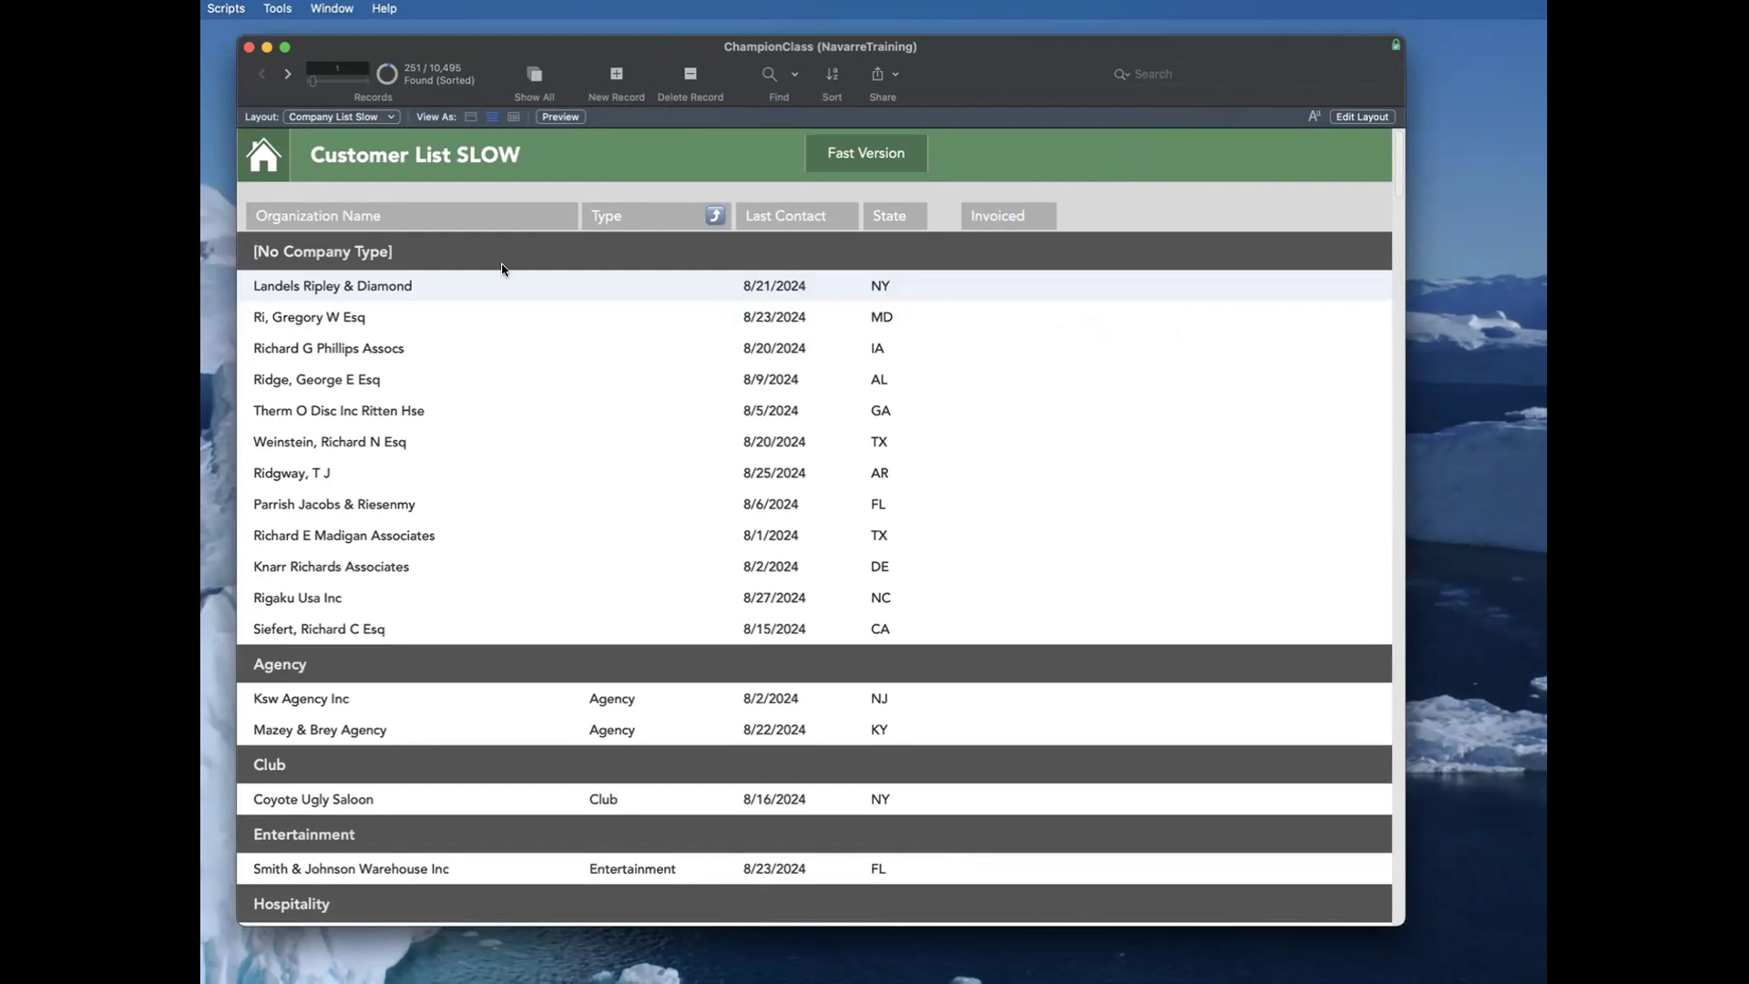
# Step: Show all customer records, go to the first one, and look through the Invoiced column
pyautogui.press('super+j')
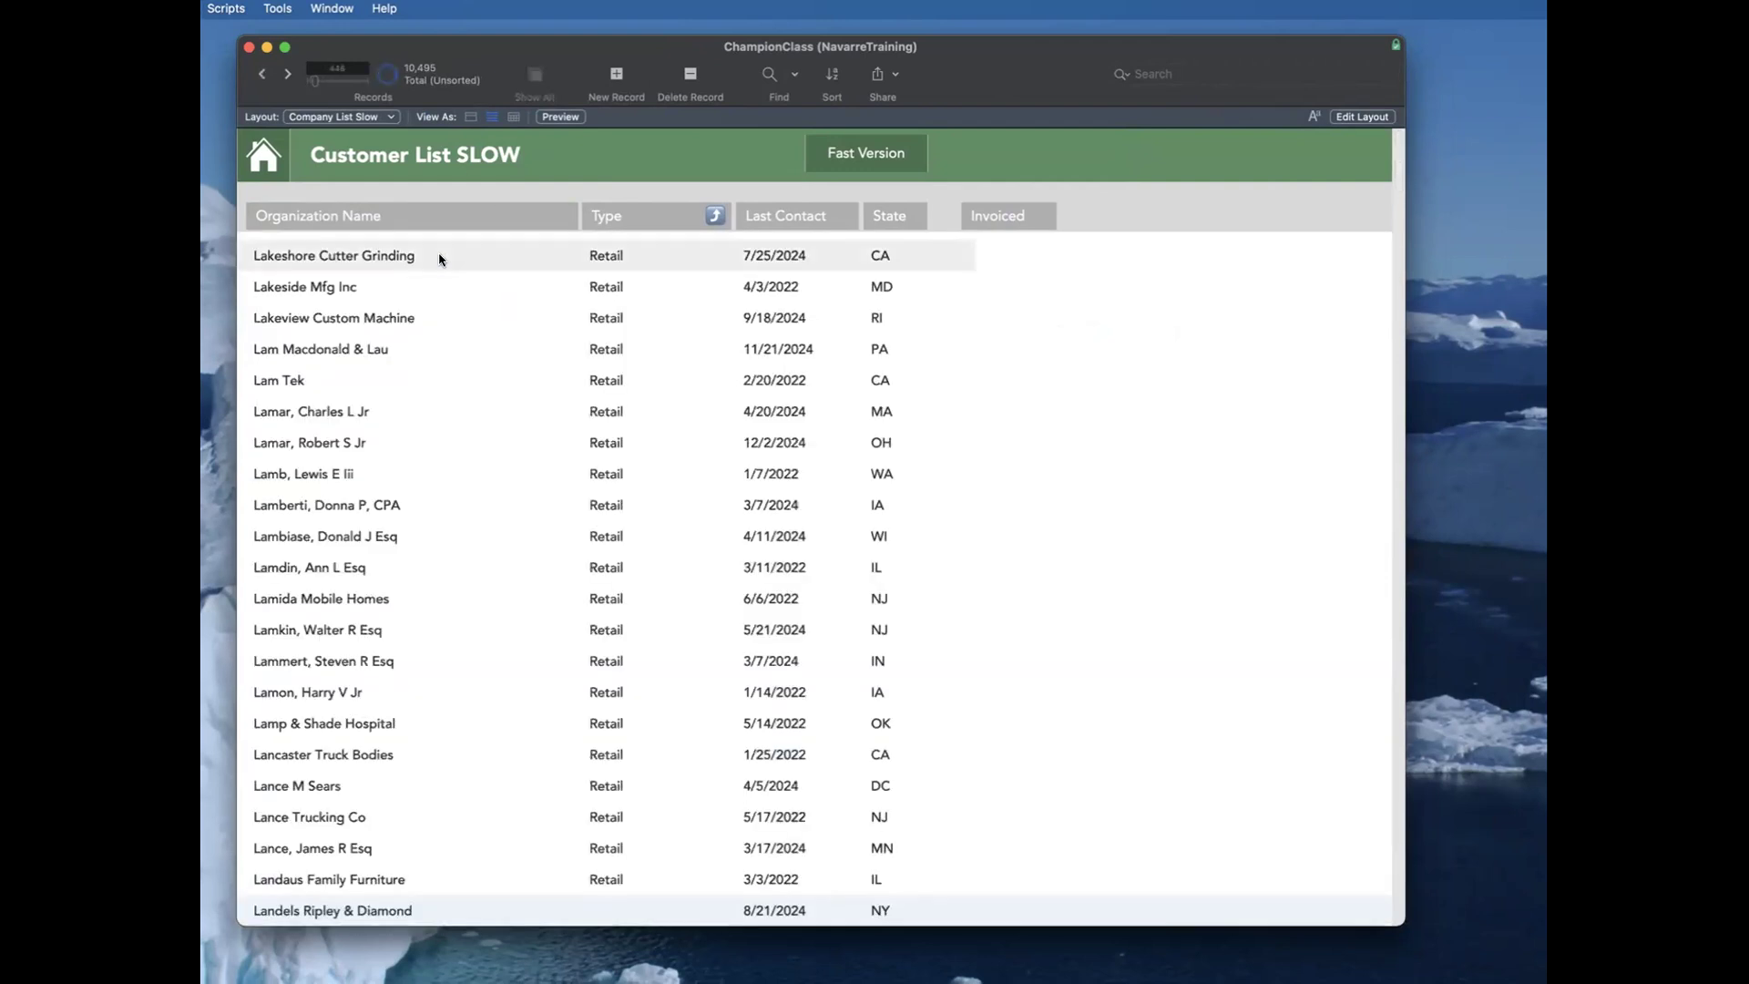
pyautogui.click(310, 80)
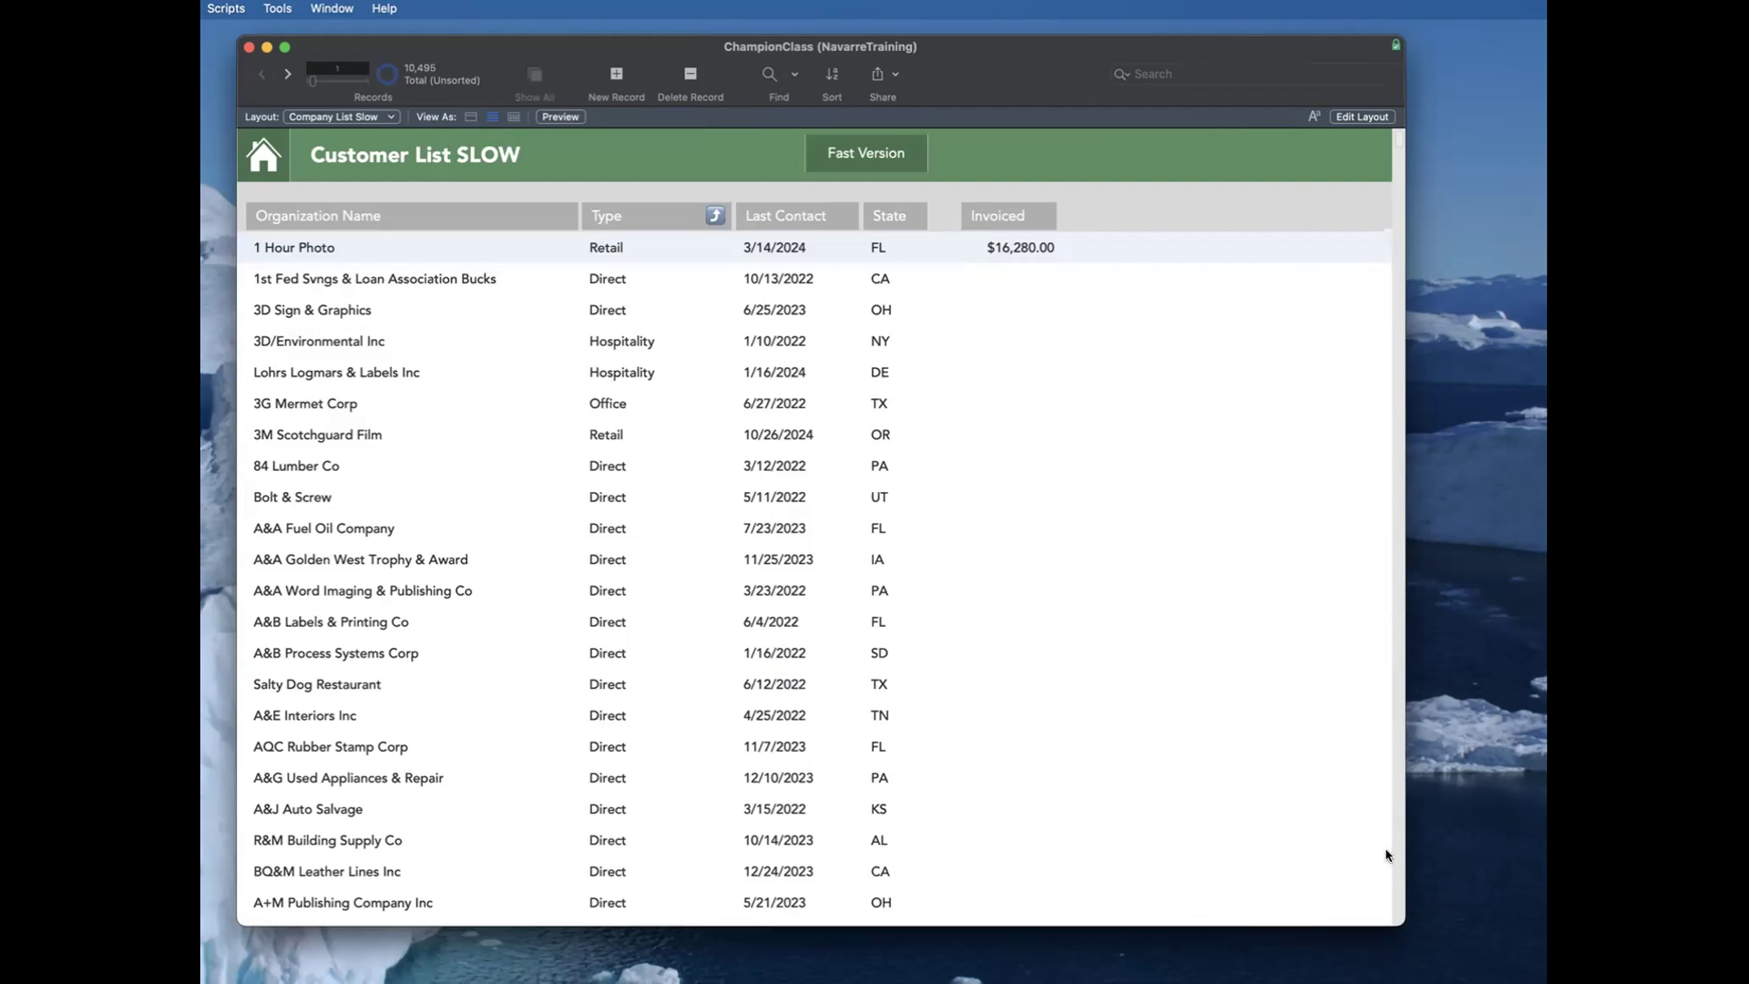
pyautogui.scroll(-20, 1398, 856)
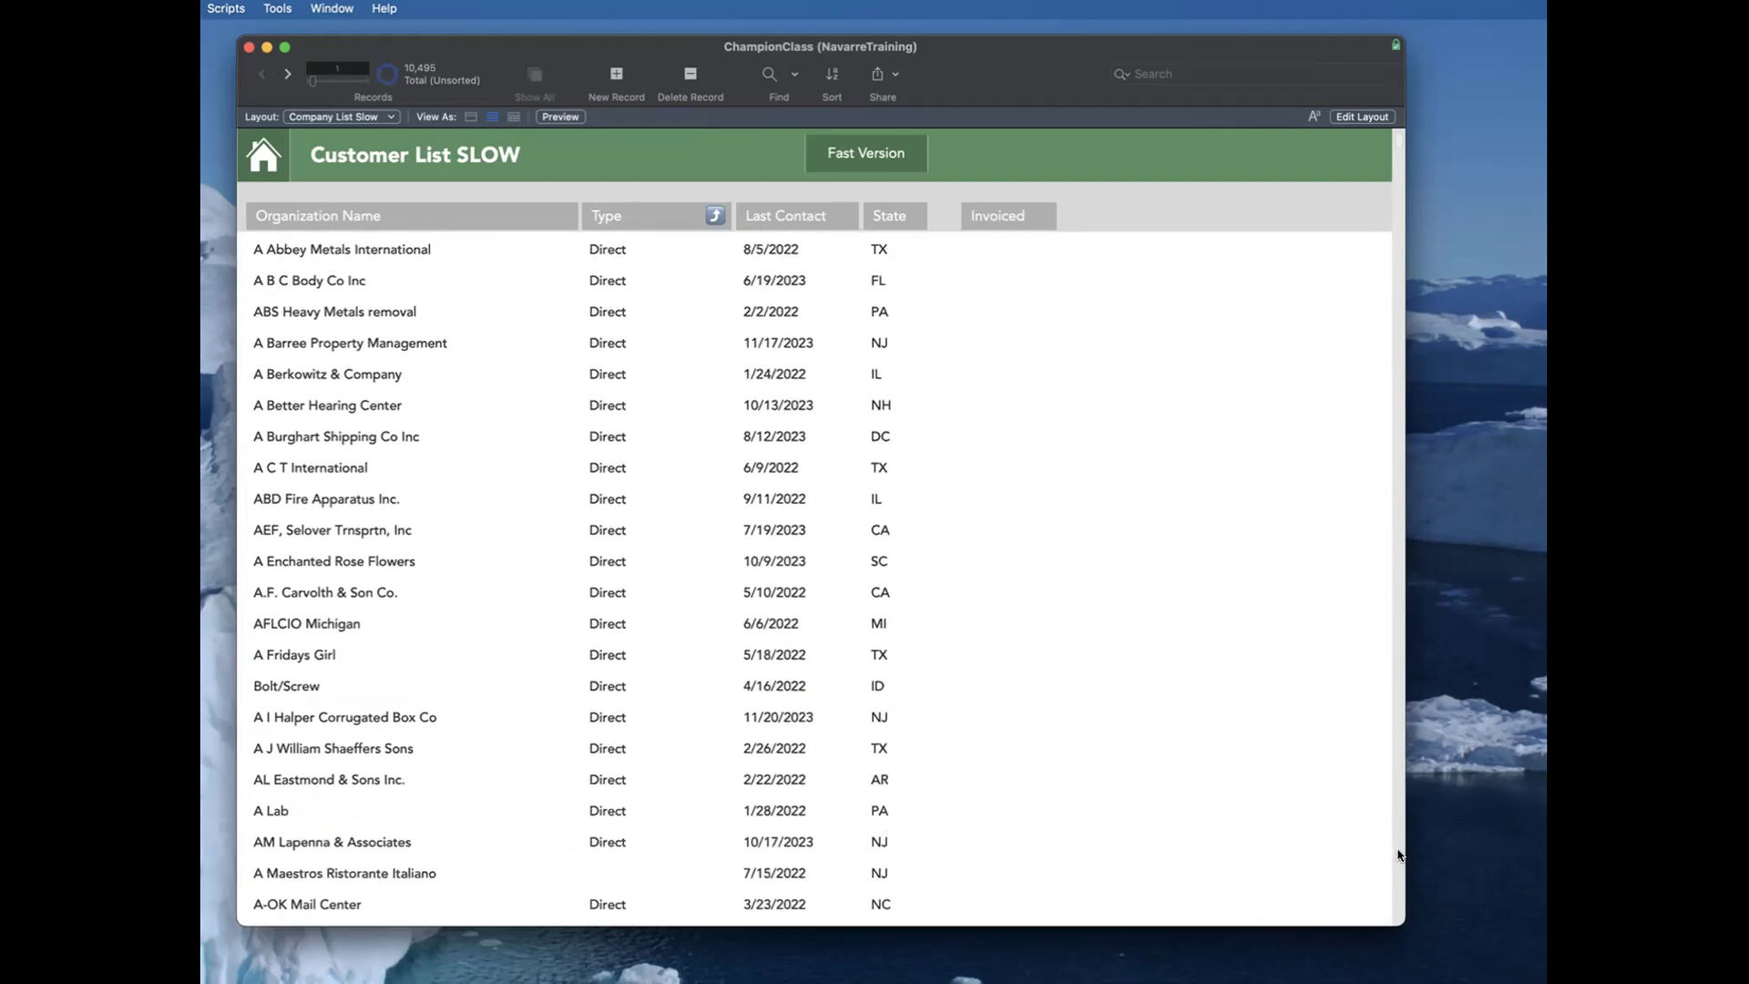
pyautogui.scroll(-5, 1046, 566)
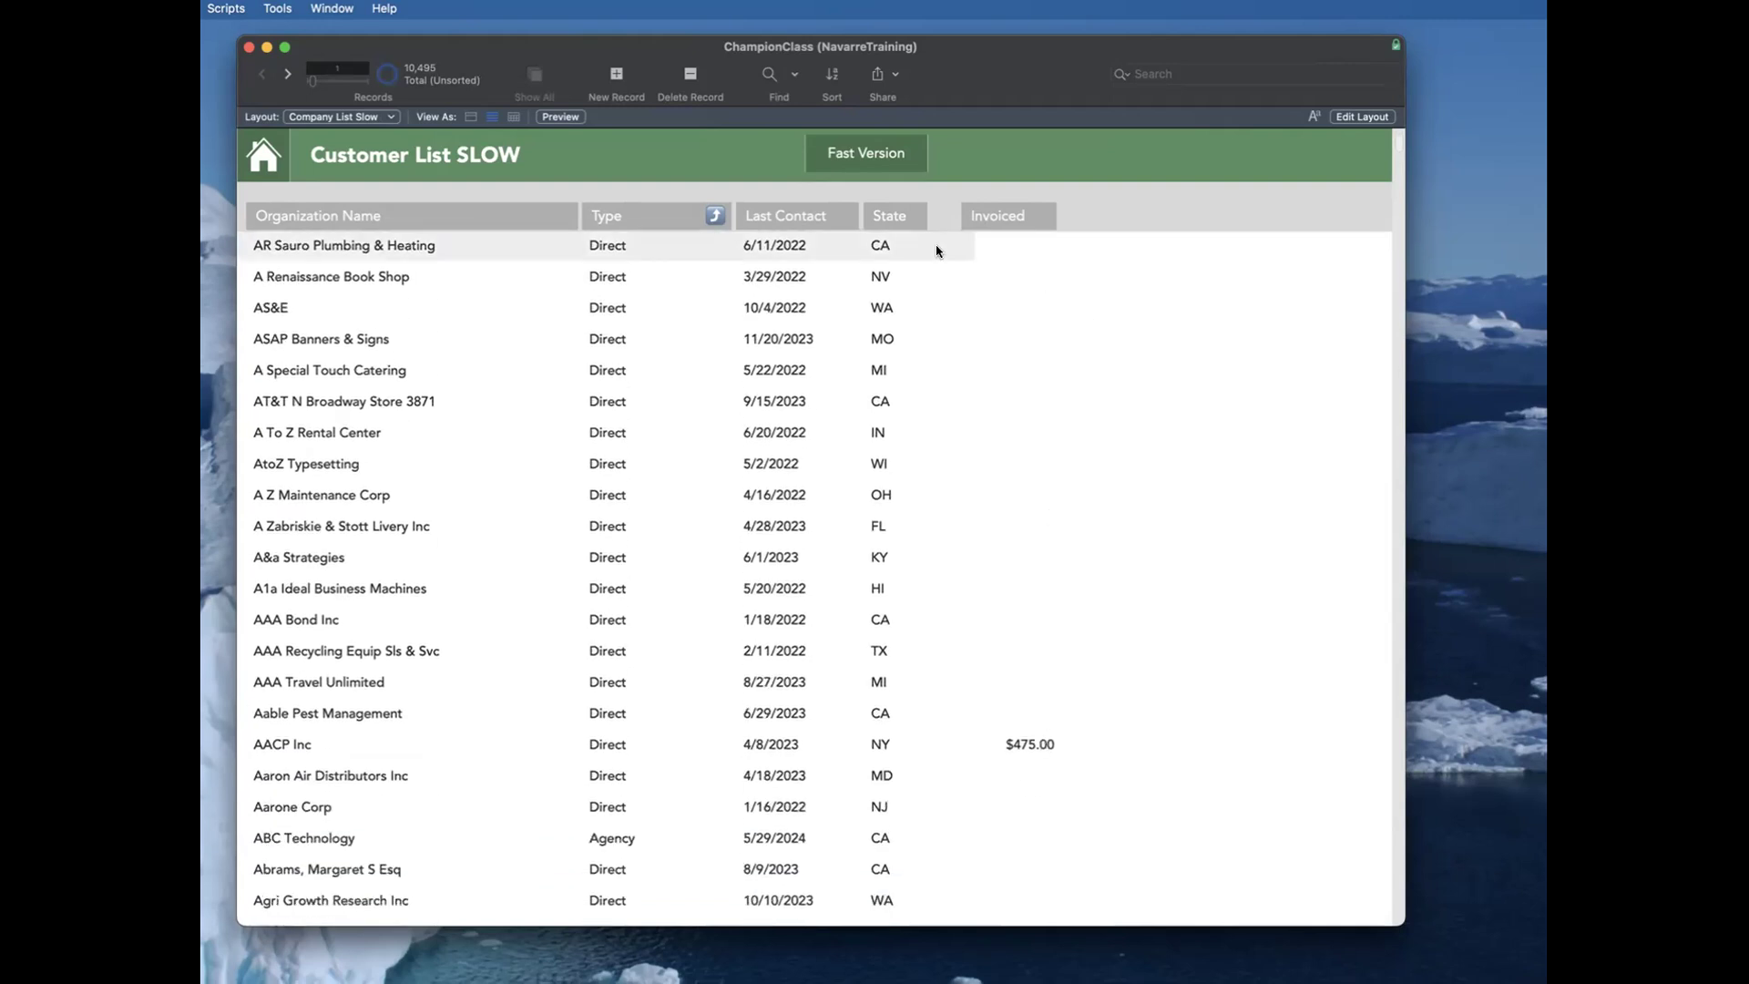
# Step: Find the customers that have an amount in the Invoiced column
pyautogui.press('super+f')
pyautogui.click(989, 251)
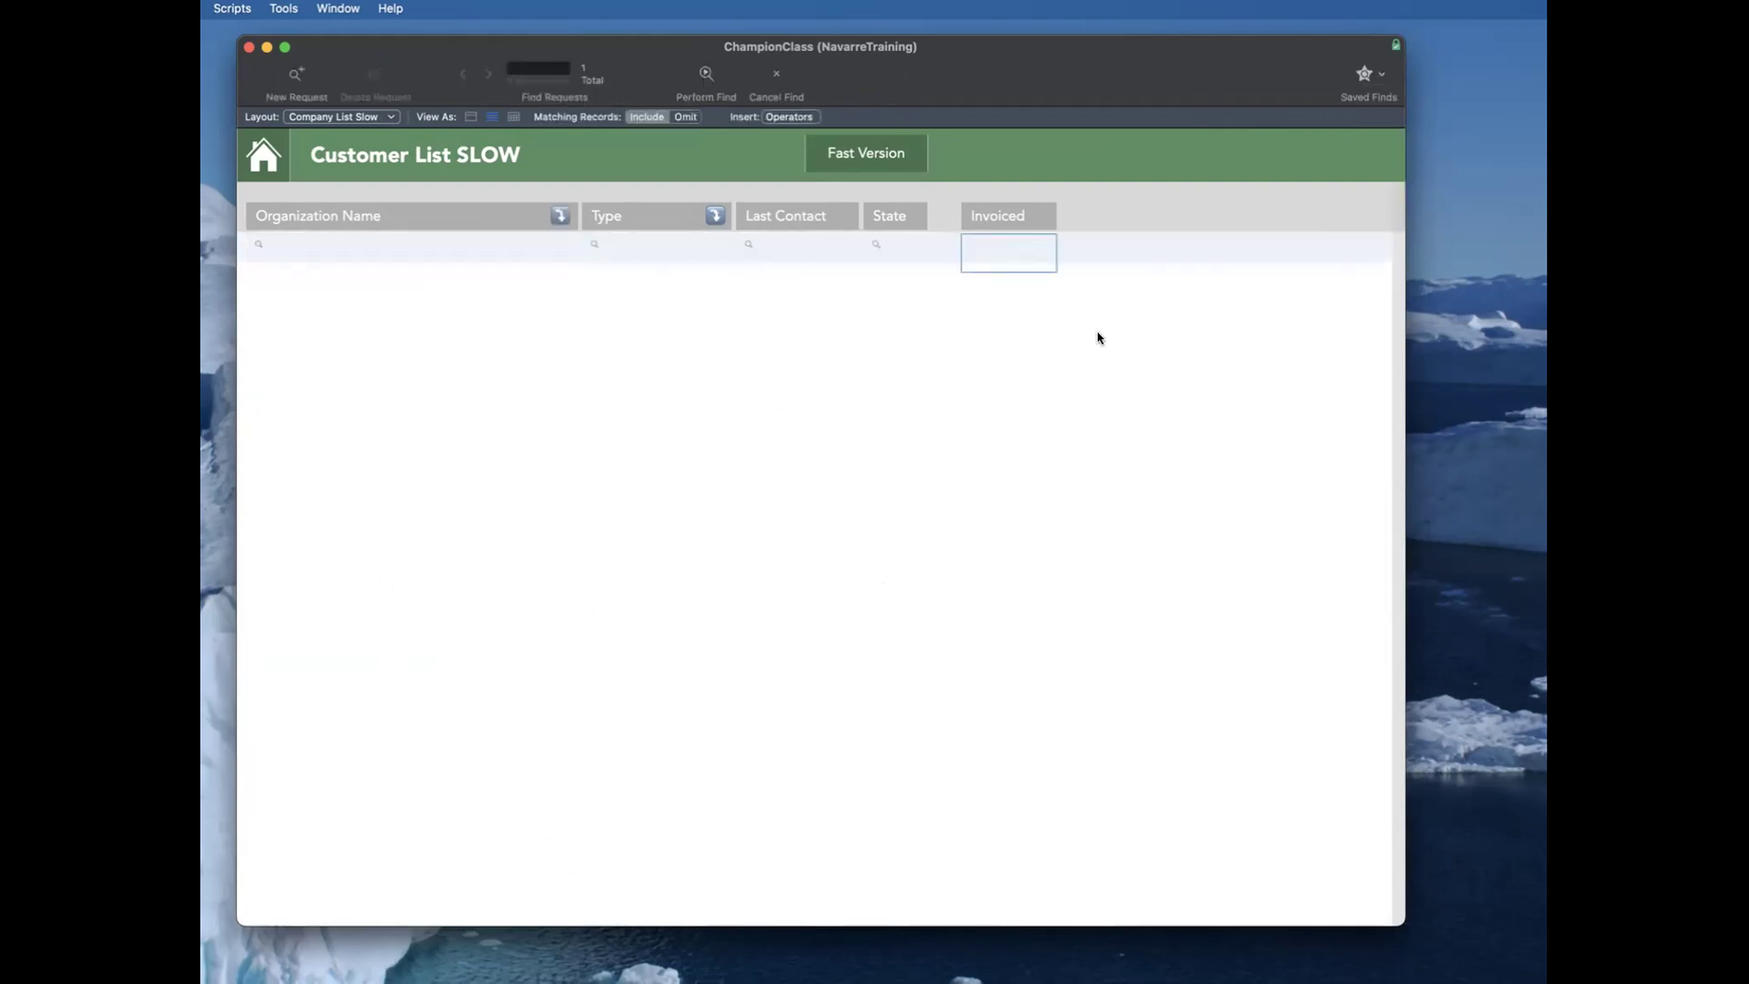
pyautogui.press('Return')
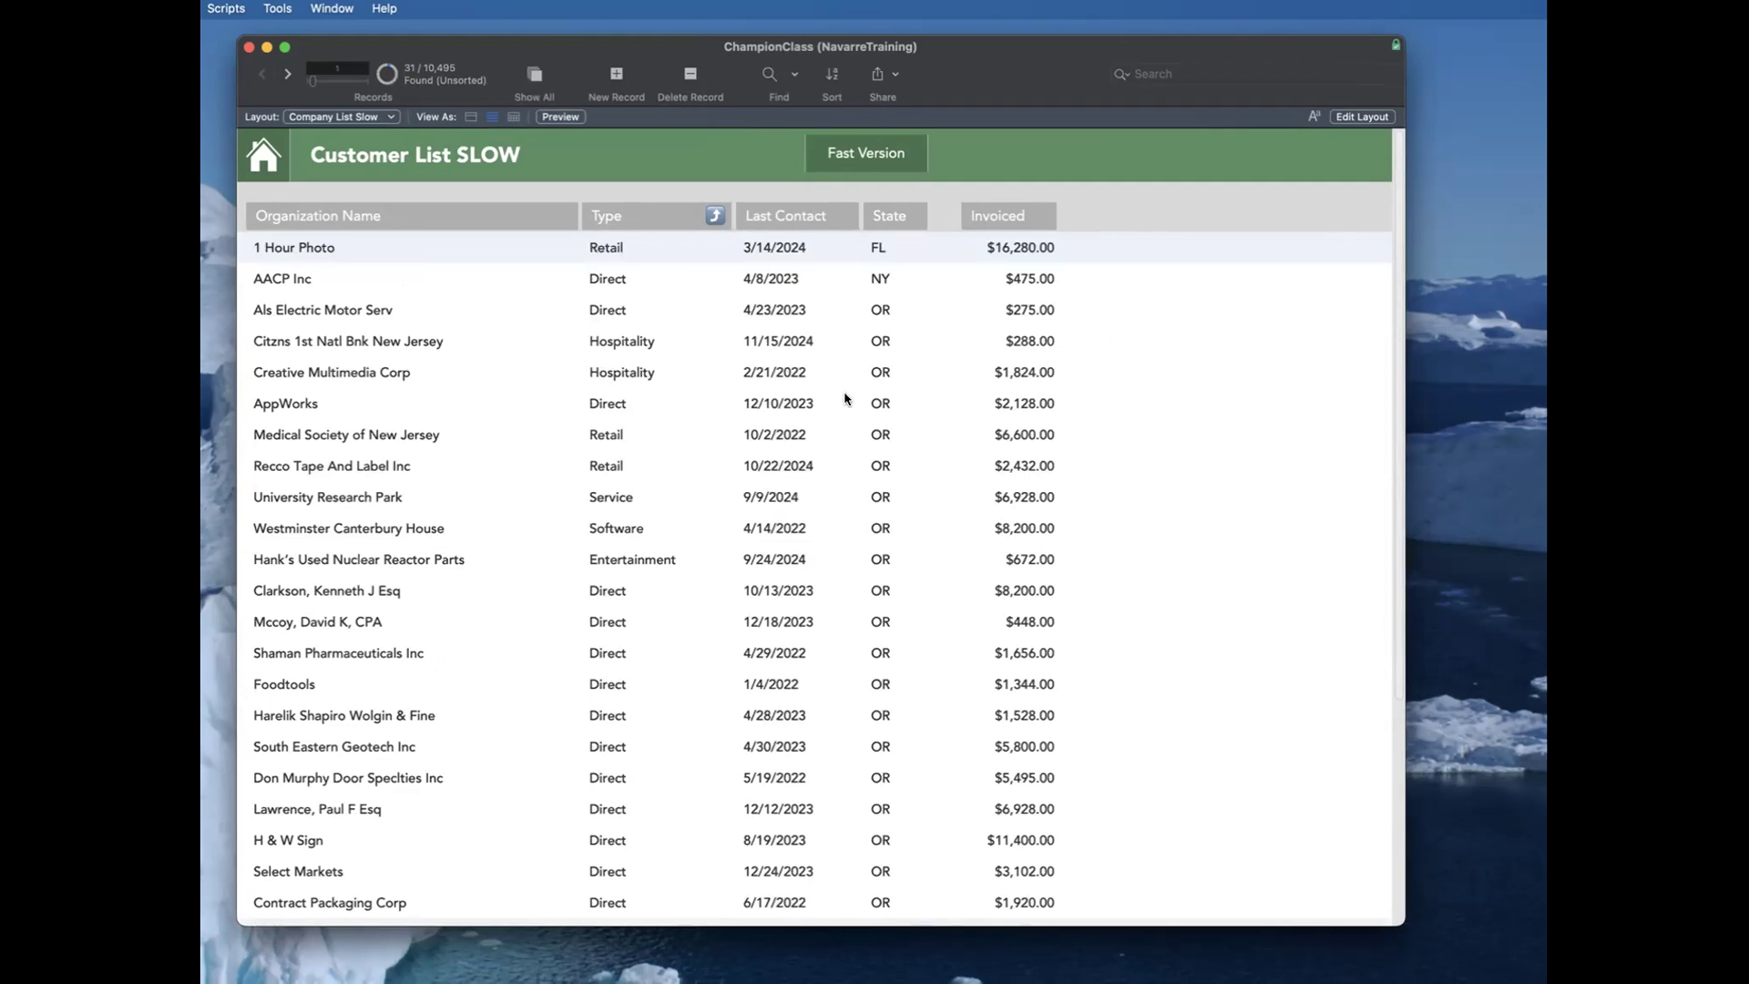
# Step: Open the Hank's Used Nuclear Reactor Parts customer, show its invoices, and open the 4/30/2017 Widget Model: 112 invoice
pyautogui.click(324, 558)
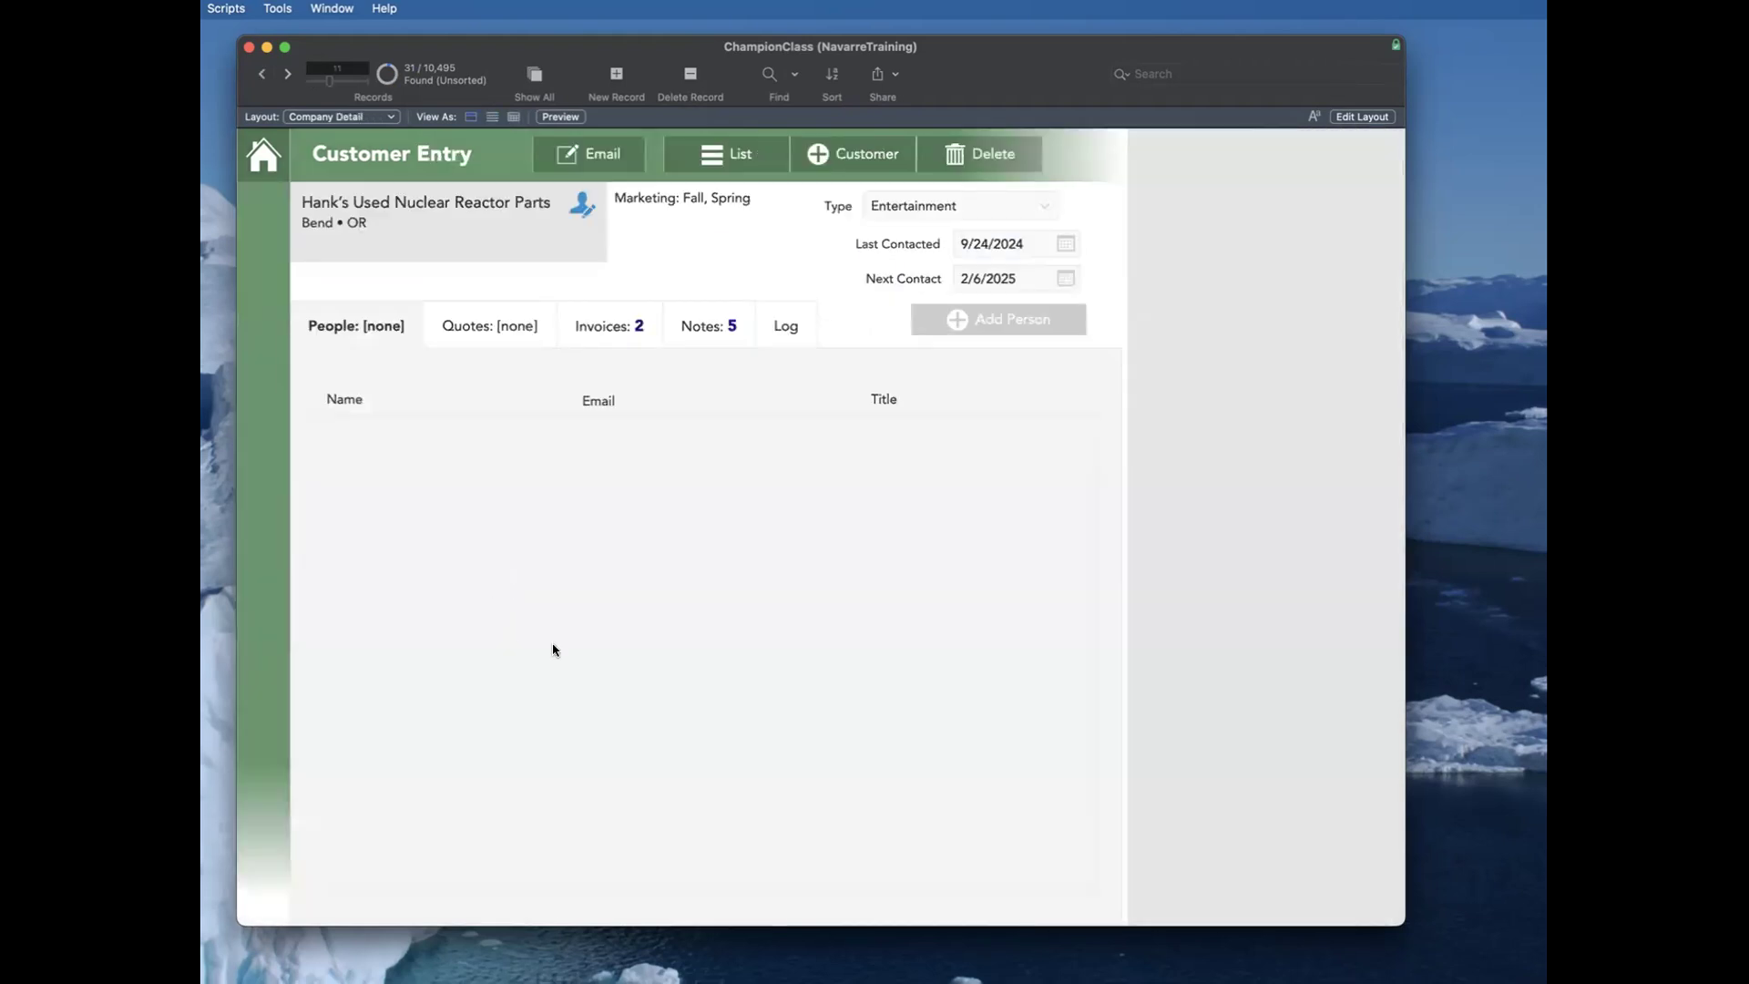
pyautogui.click(598, 329)
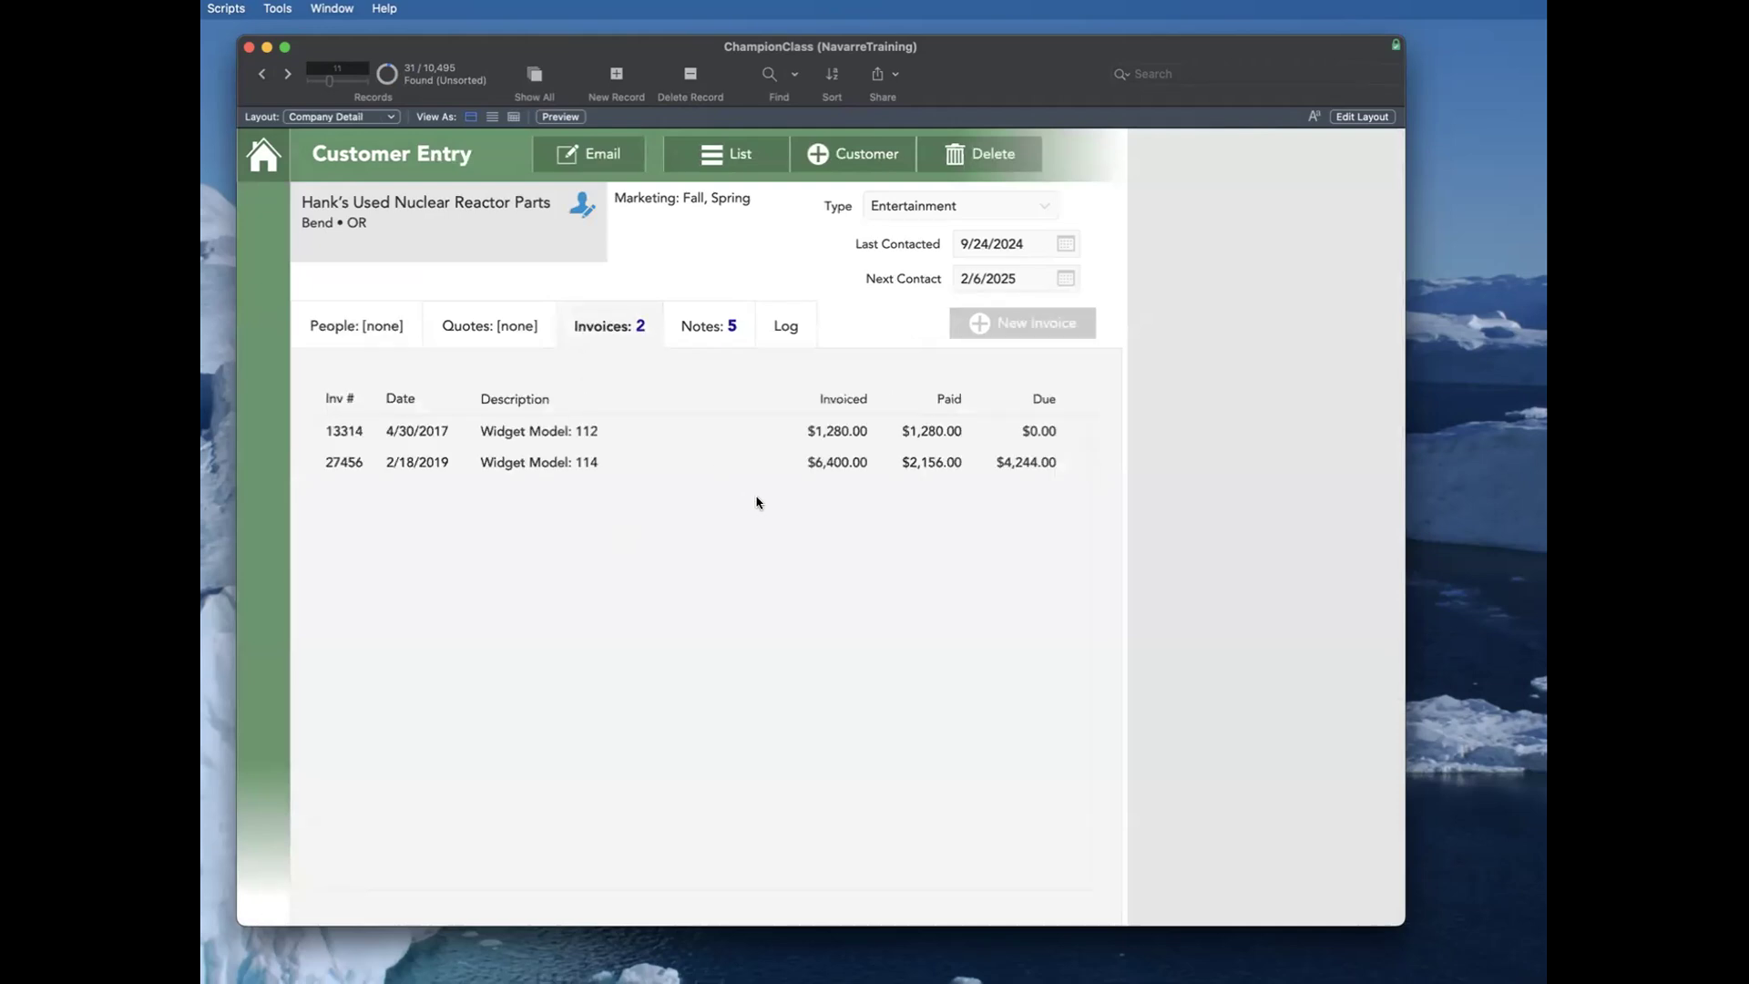
pyautogui.click(577, 434)
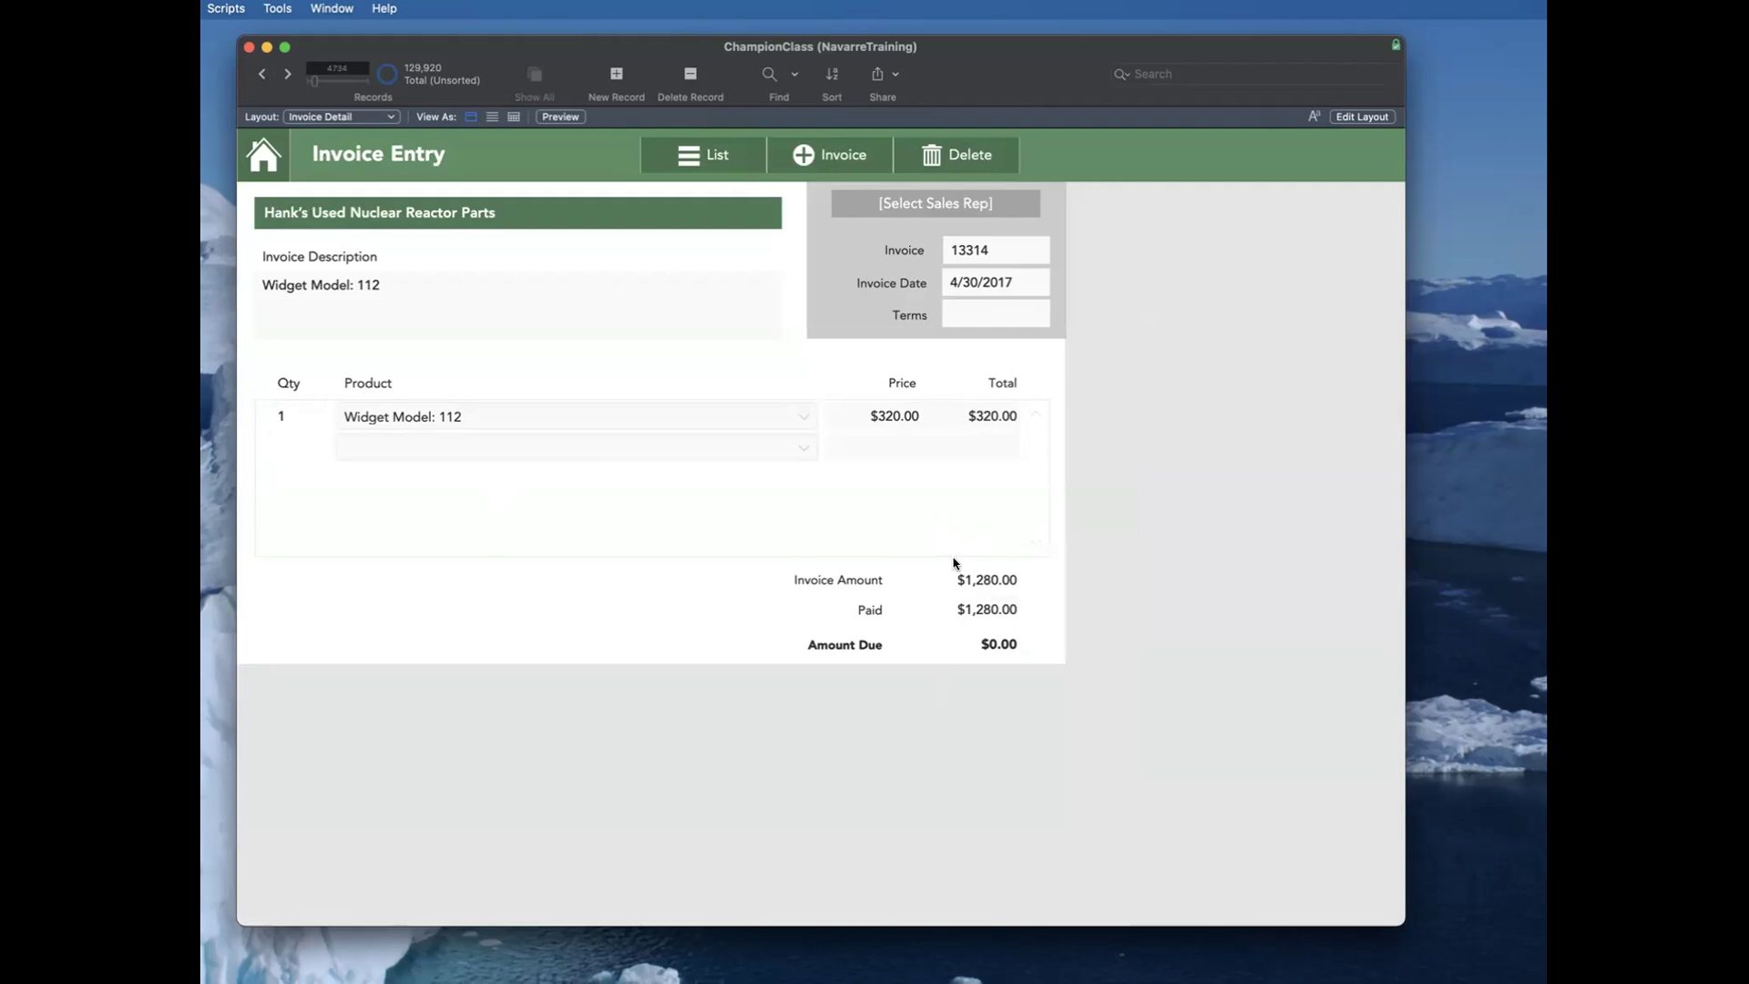
# Step: Check in the invoice layout which field the line item Total column uses, leaving it as it is, and return to browsing
pyautogui.press('super+l')
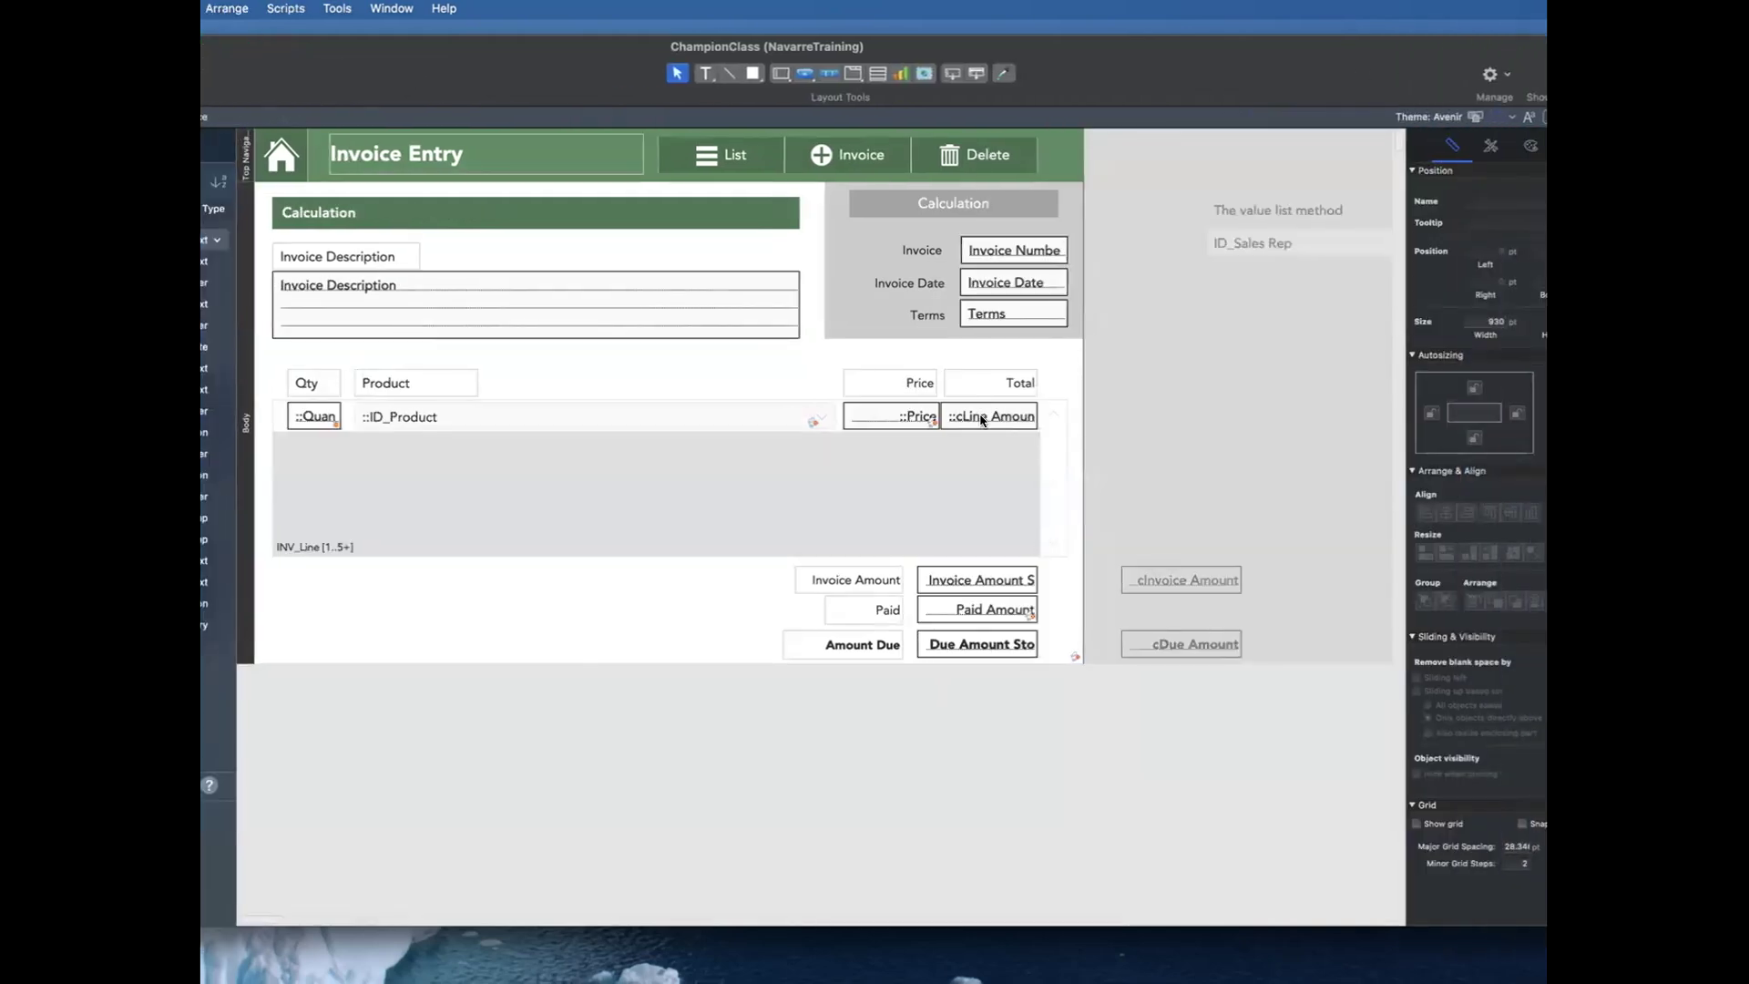
pyautogui.click(983, 421)
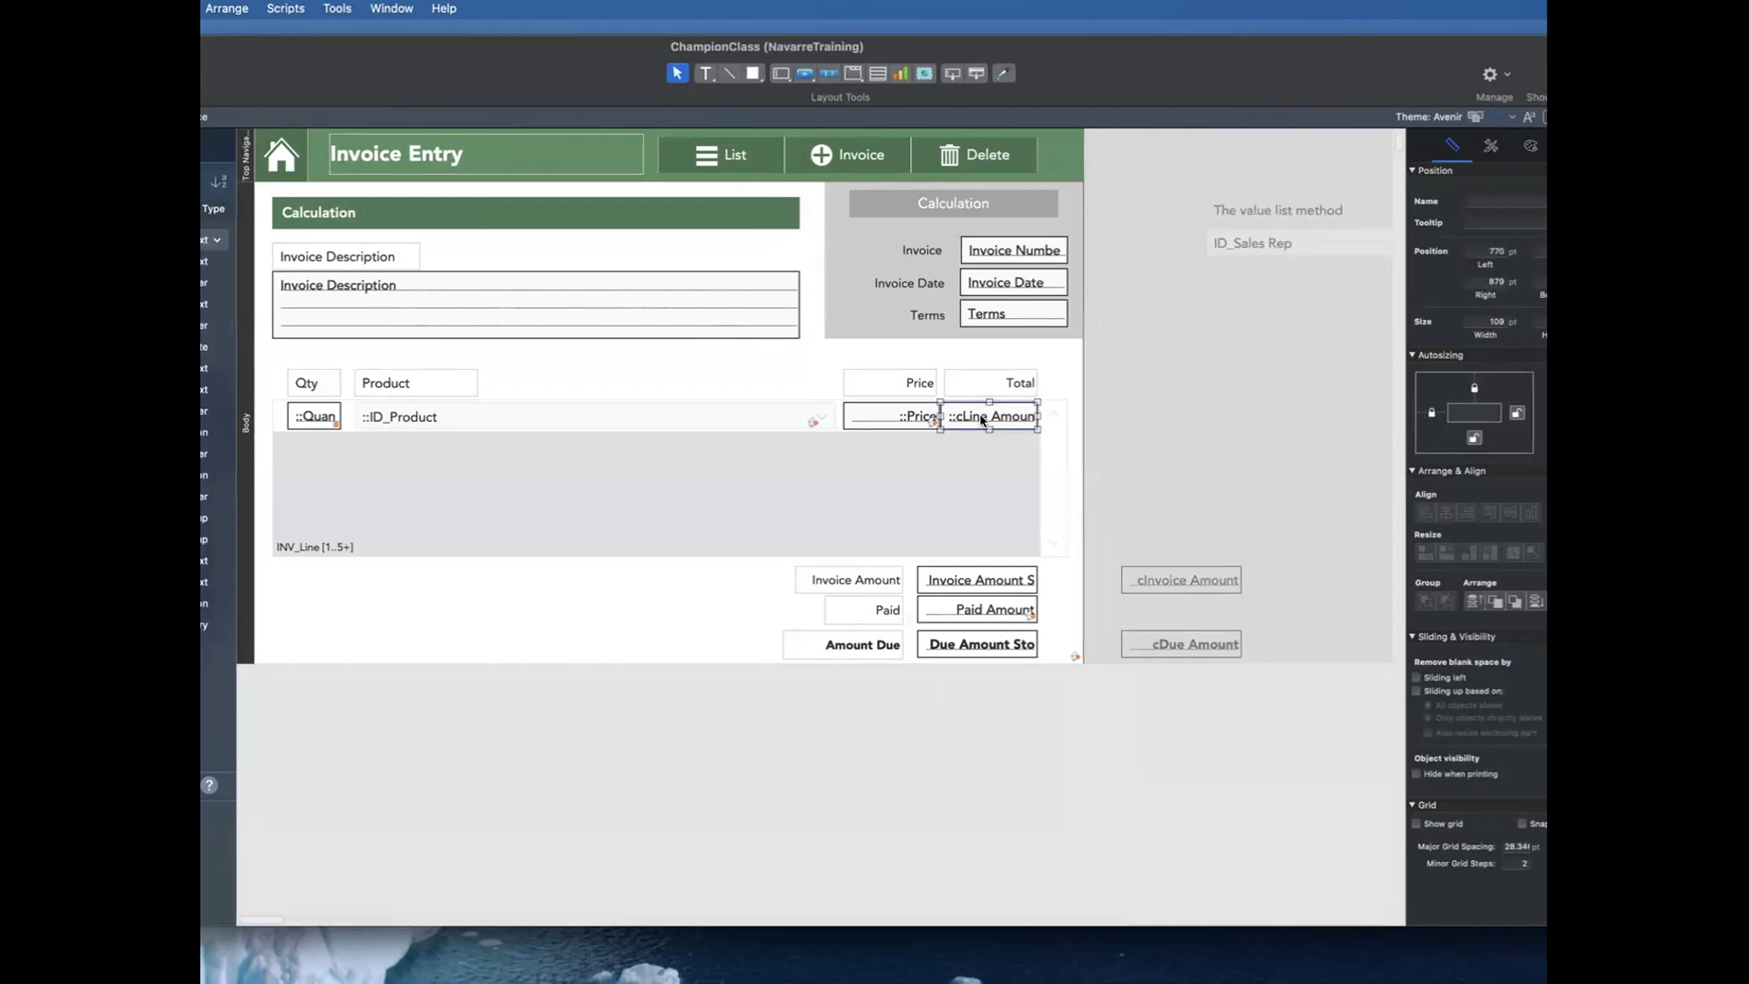
pyautogui.doubleClick(1006, 415)
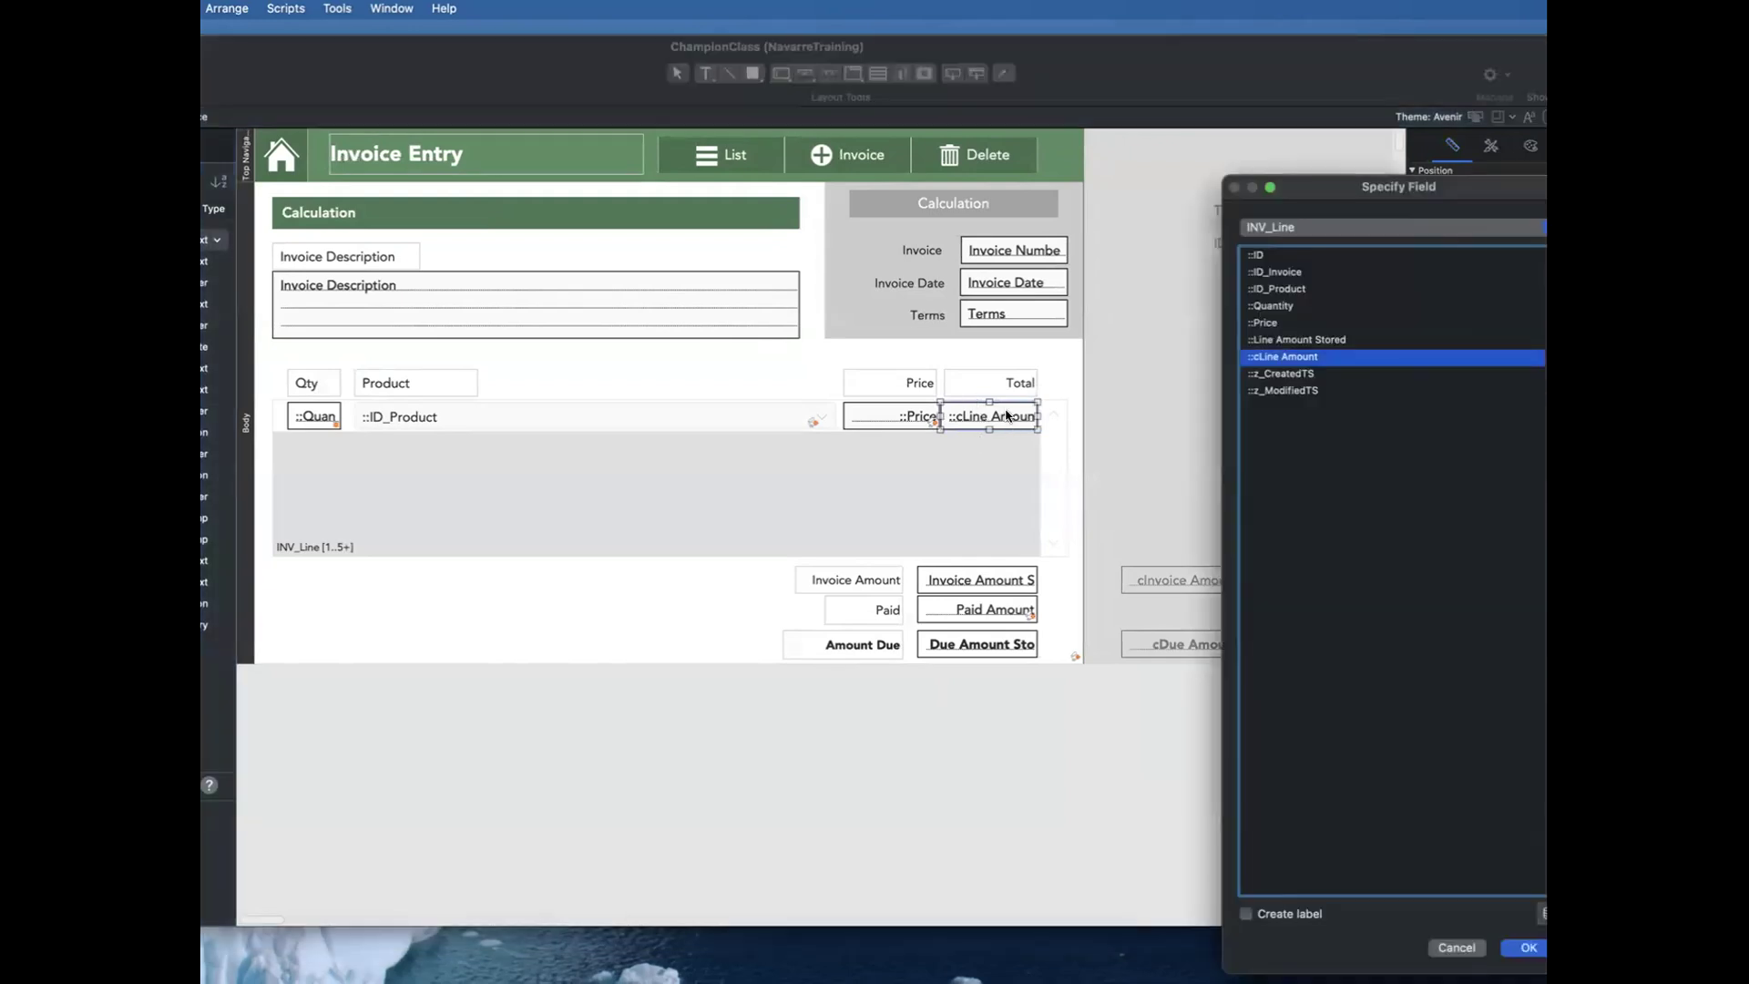
pyautogui.press('Return')
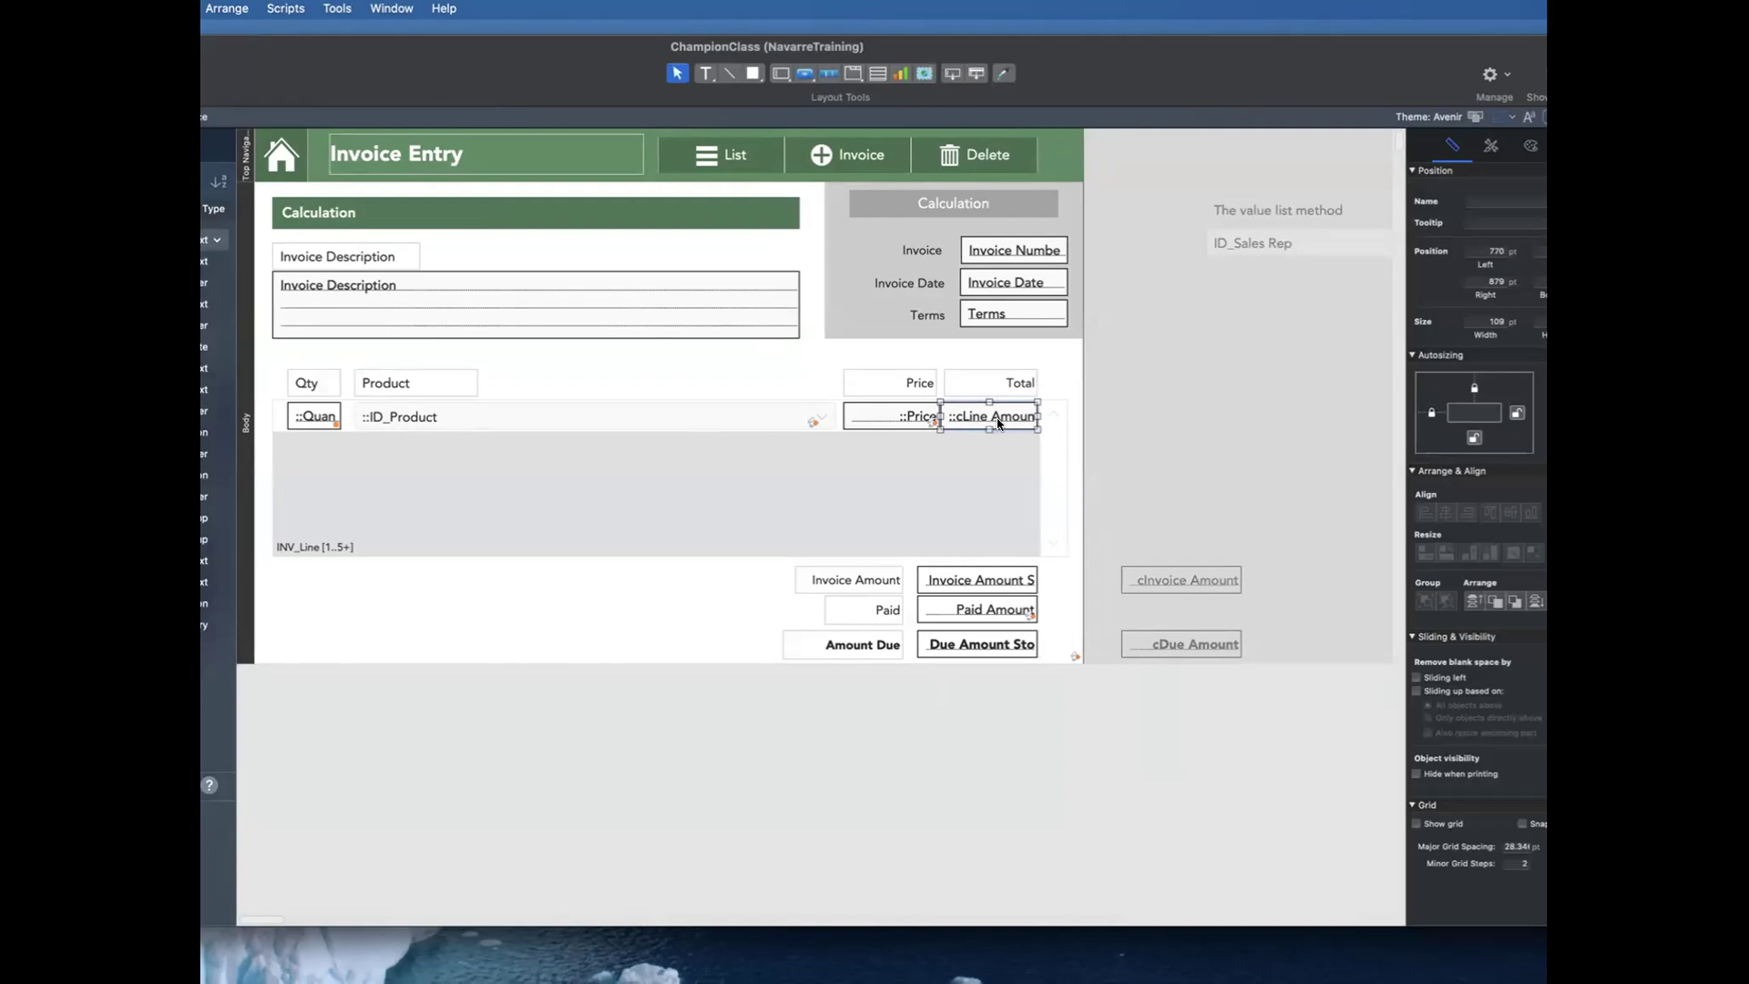
pyautogui.press('super+b')
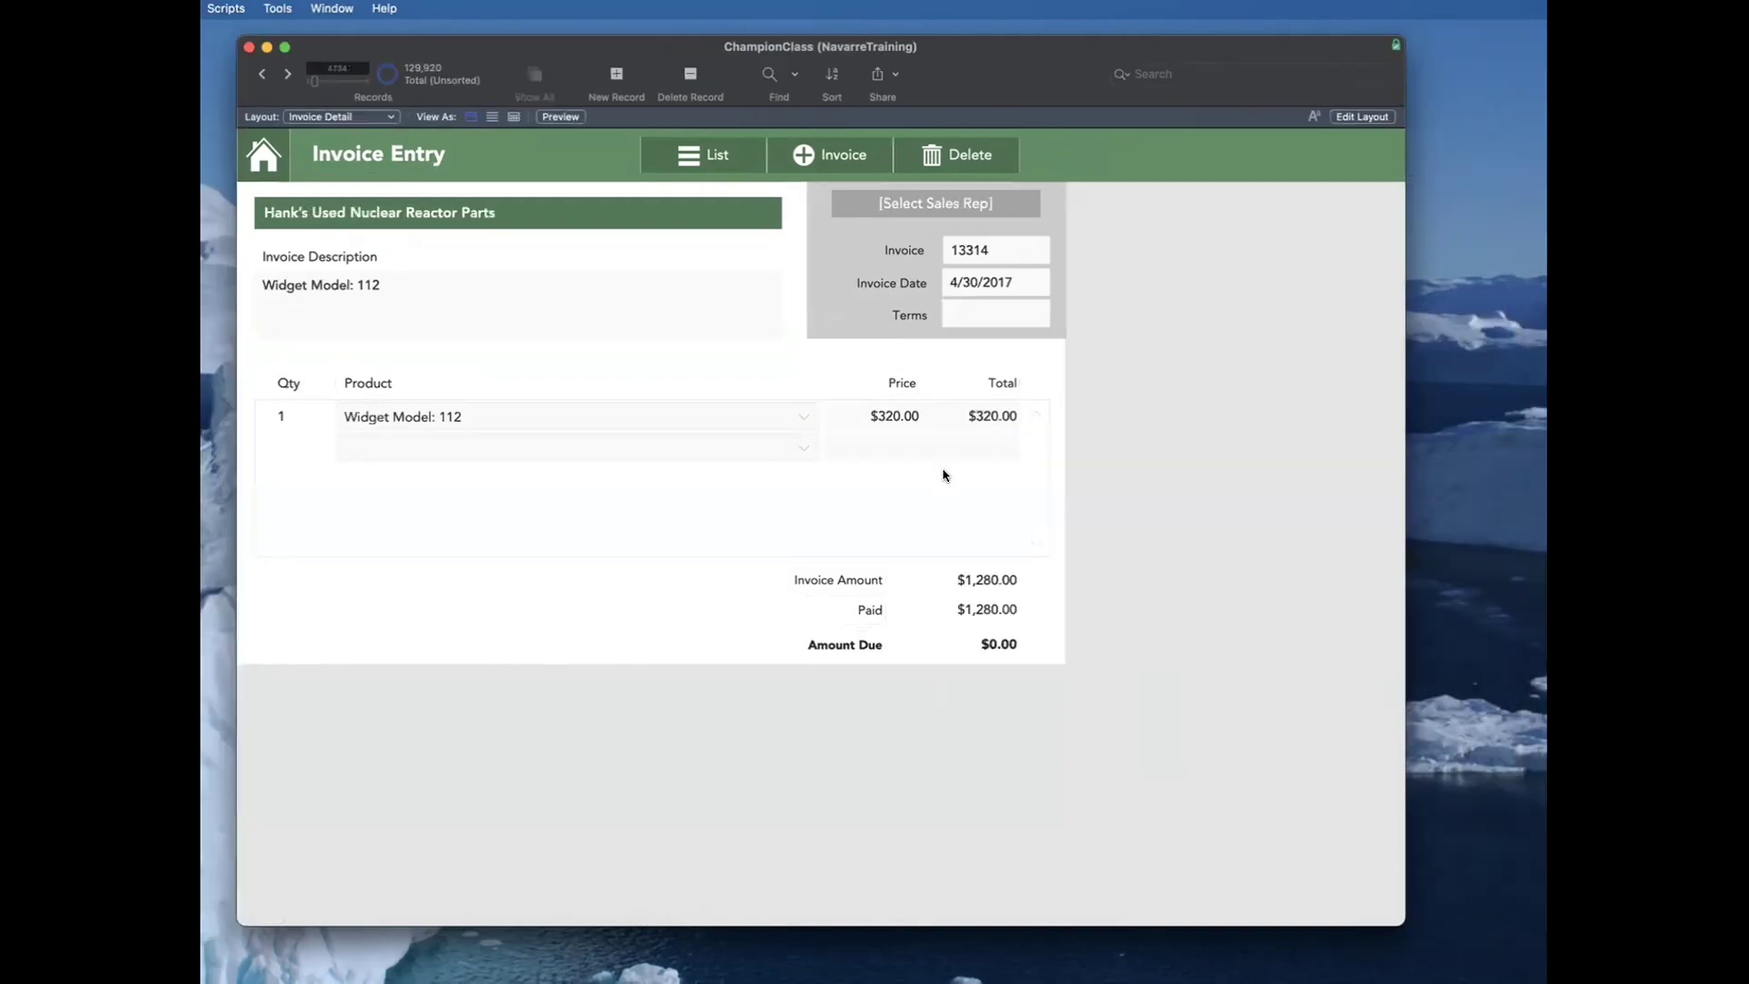
# Step: Add a 1965 Reissue Blue Fender Stratocaster line to the invoice and set its quantity to 20
pyautogui.click(294, 441)
pyautogui.click(441, 444)
pyautogui.click(526, 621)
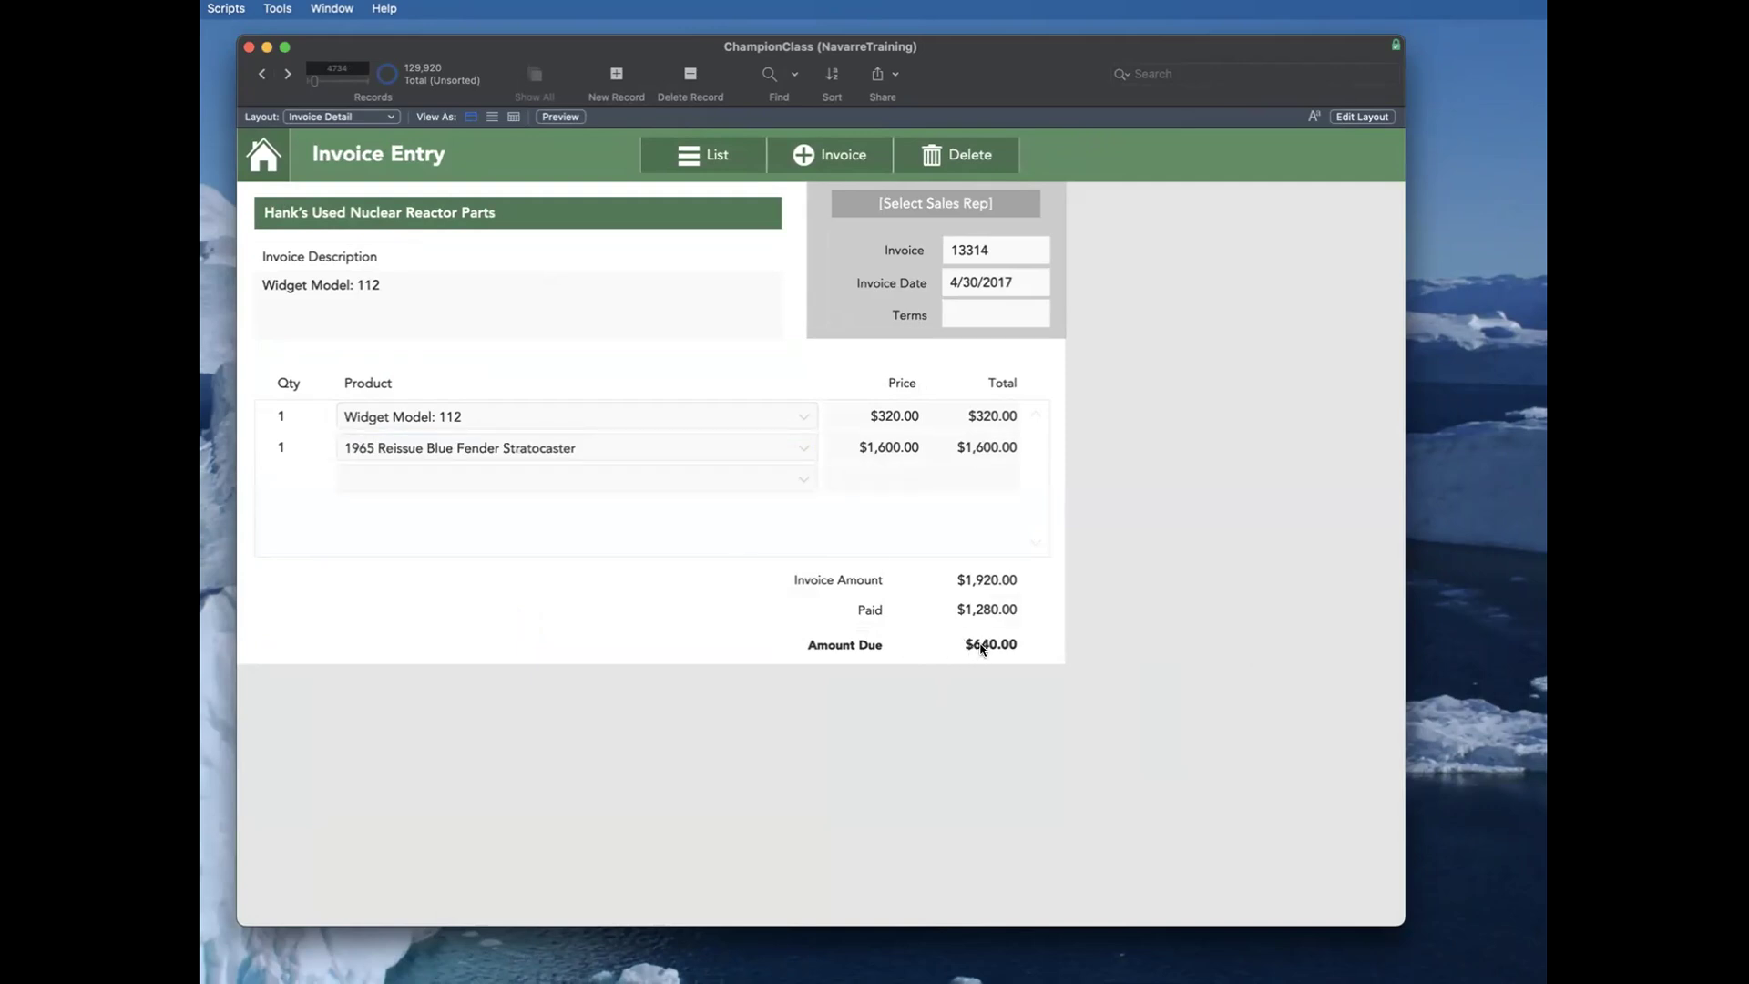
pyautogui.click(287, 444)
pyautogui.press('BackSpace')
pyautogui.write('20')
pyautogui.press('Return')
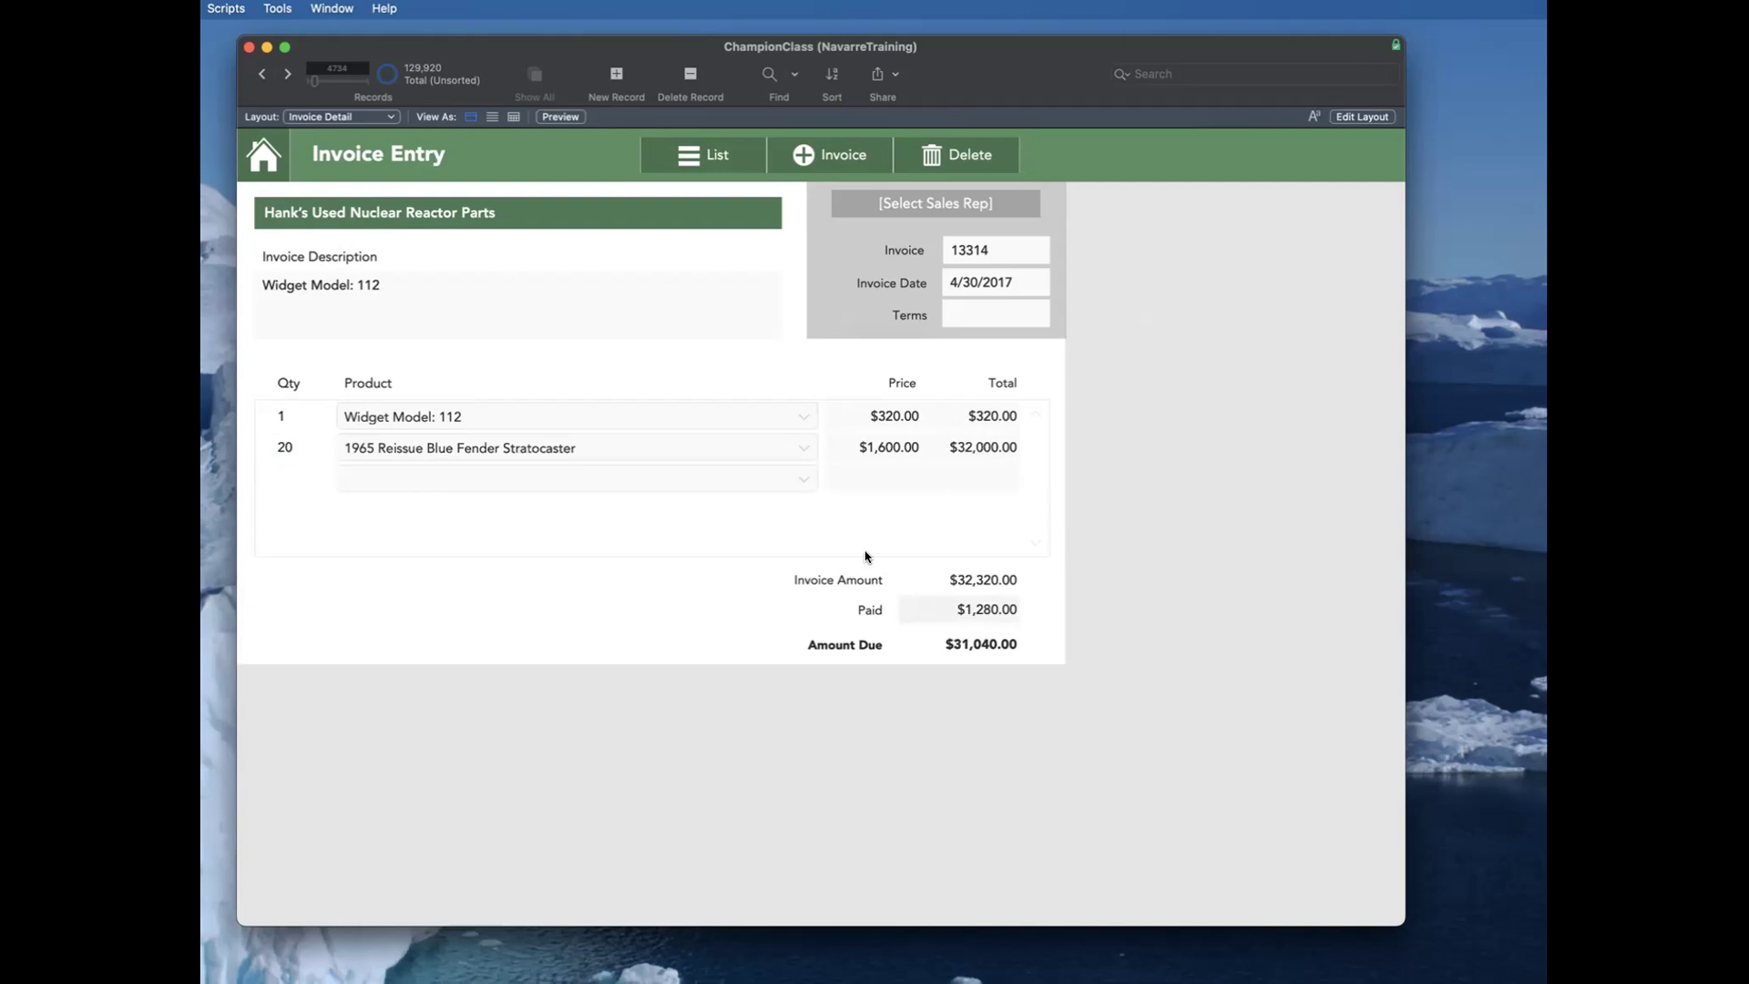
# Step: Open the Script Debugger beside the invoice and set the Stratocaster line's quantity to 10 to trigger the recalculation script
pyautogui.click(278, 9)
pyautogui.click(285, 35)
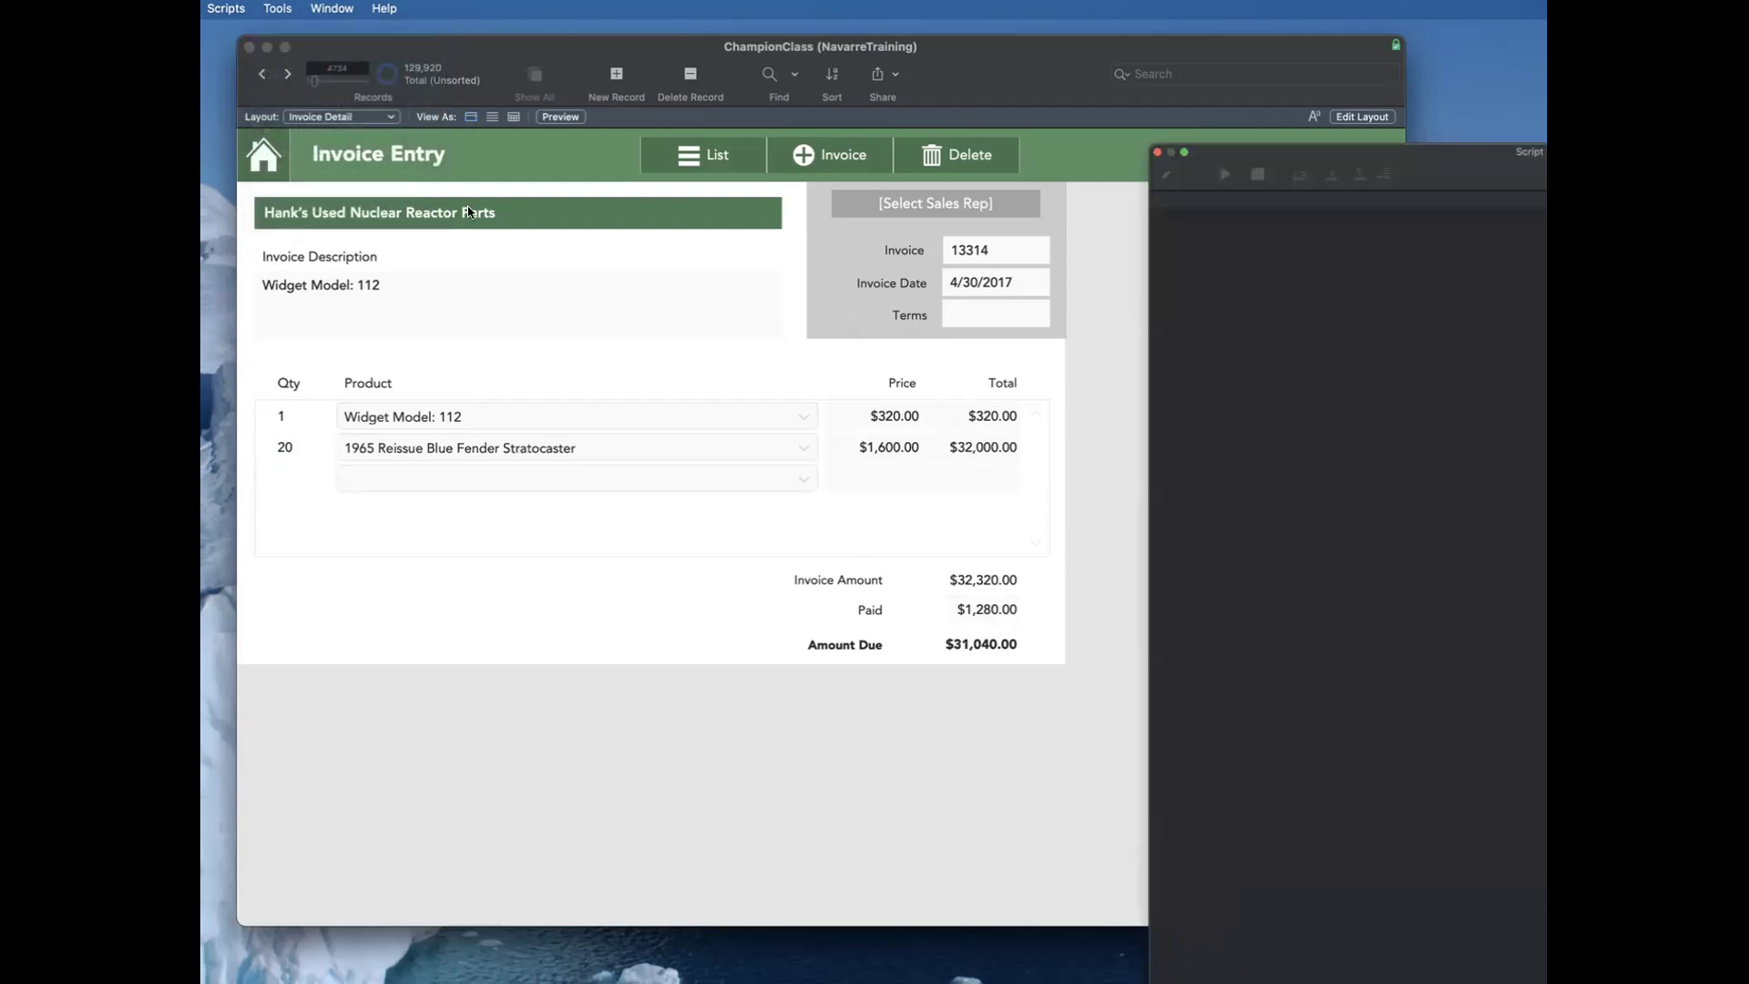
pyautogui.moveTo(1293, 143); pyautogui.dragTo(1001, 144)
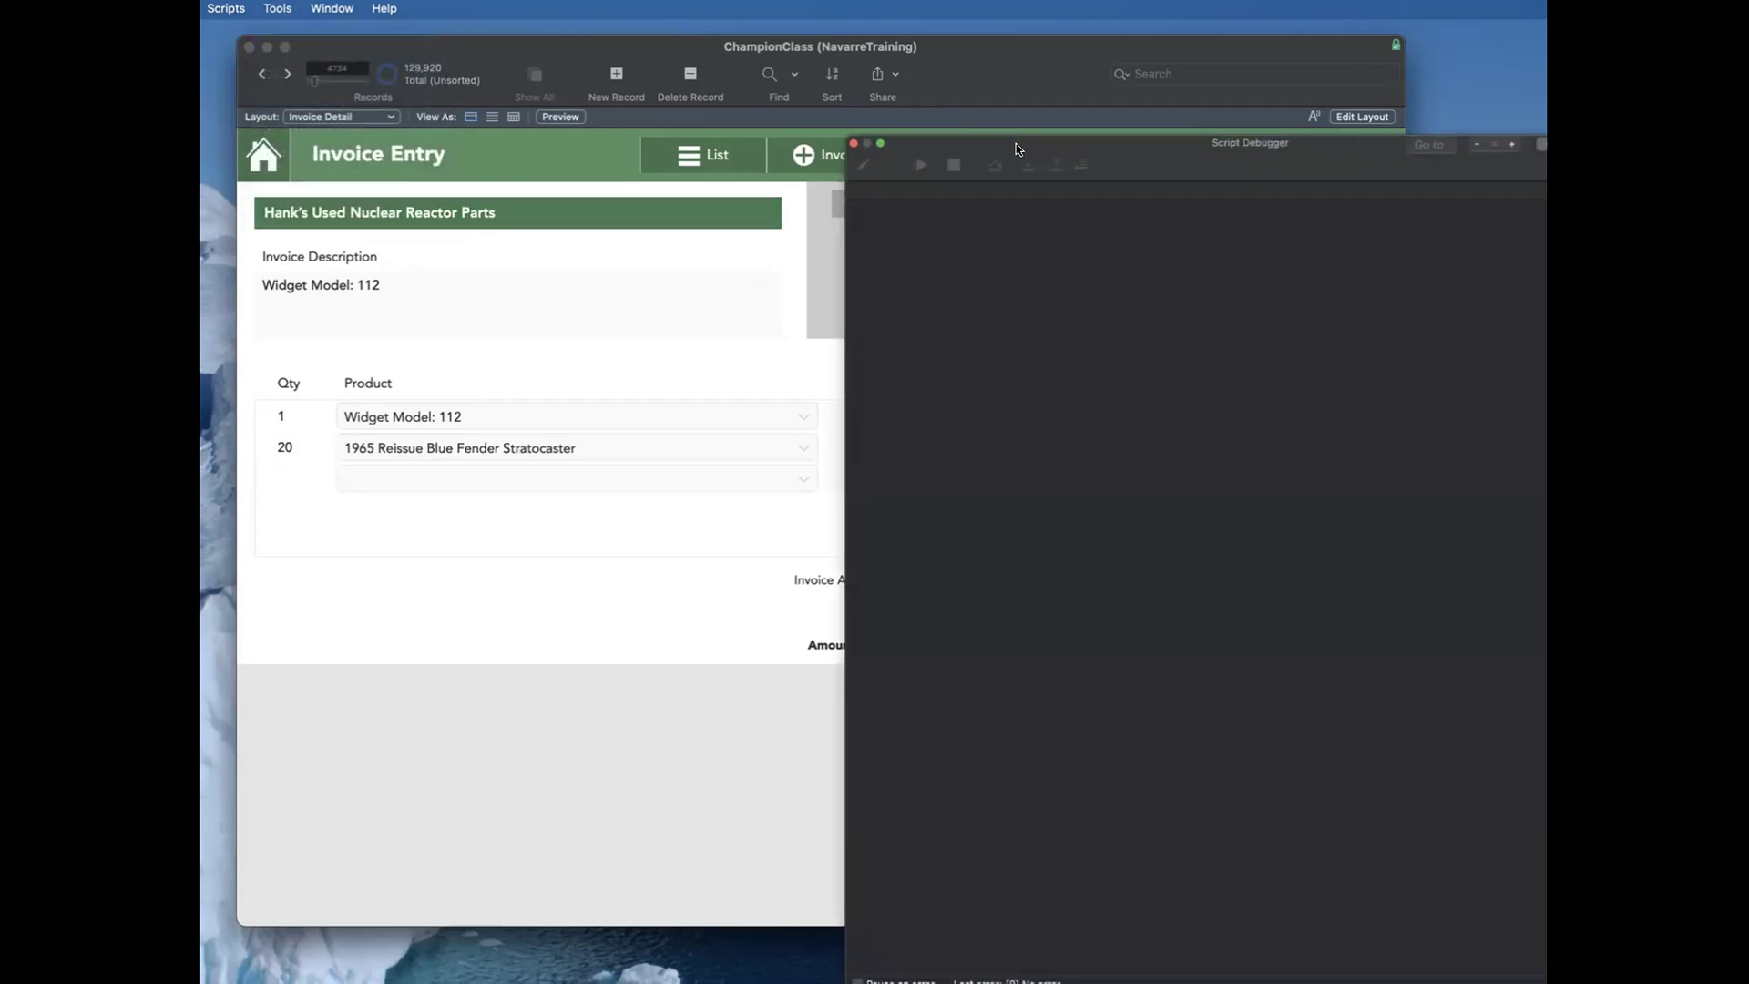
pyautogui.click(291, 451)
pyautogui.press('super+a')
pyautogui.write('10')
pyautogui.press('Tab')
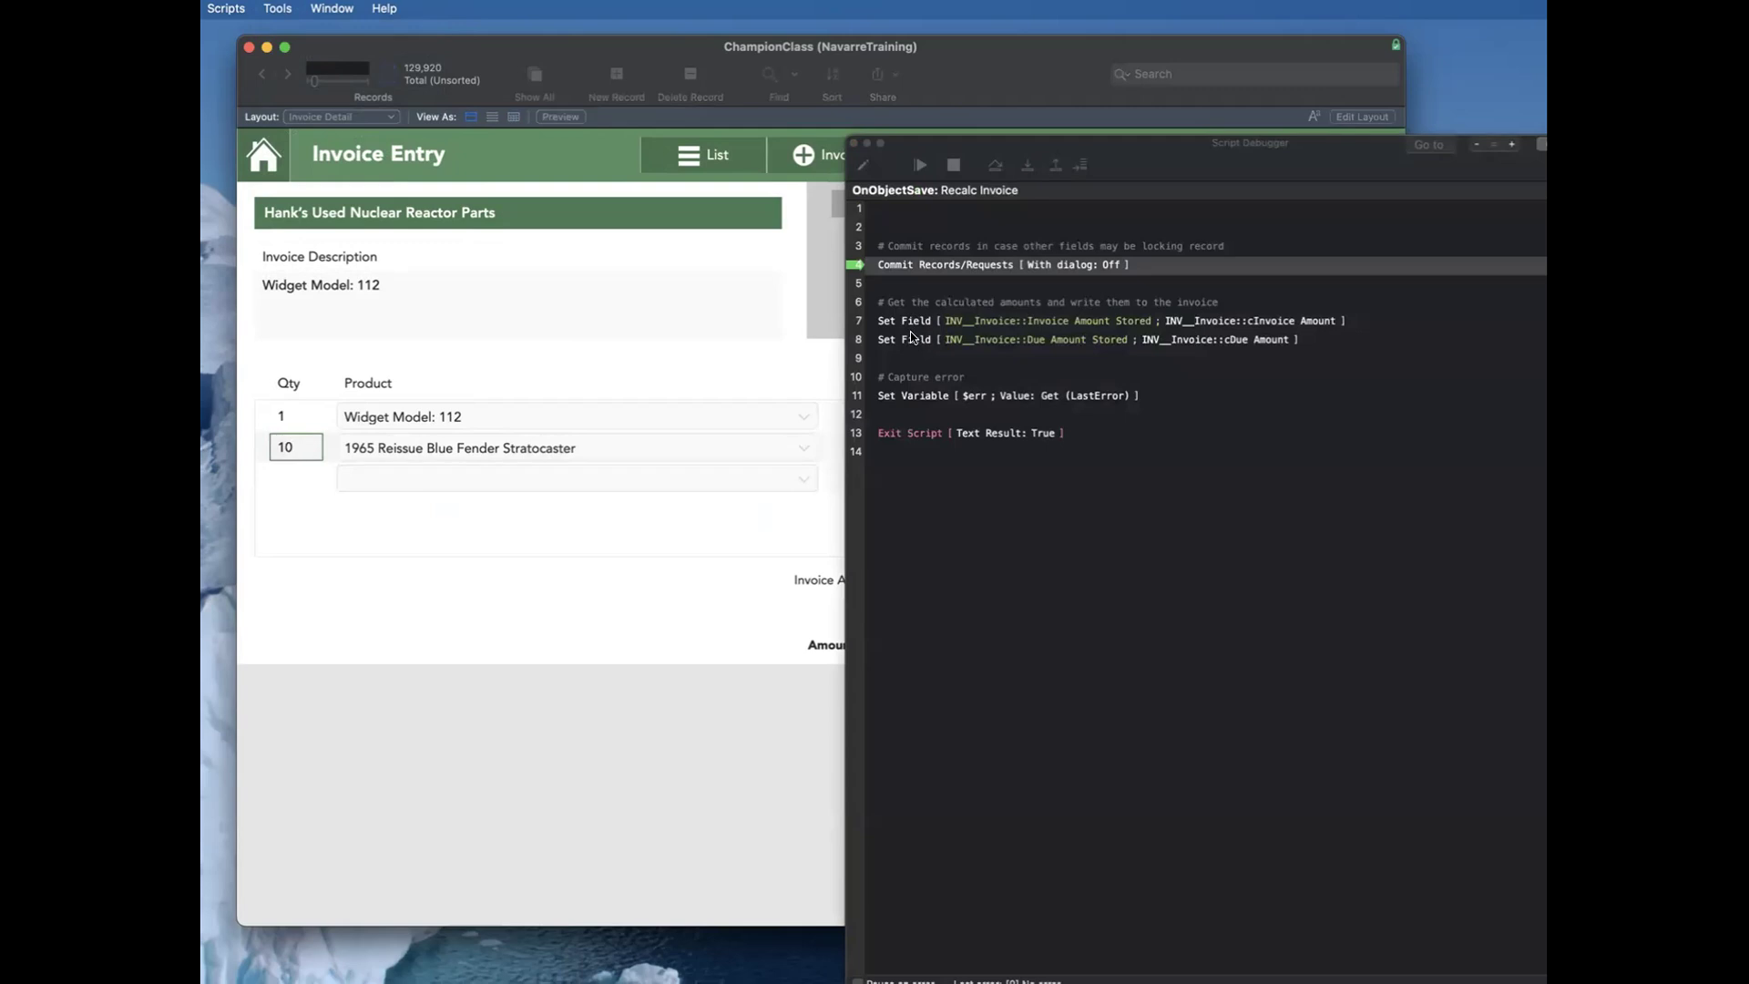
# Step: Step through the Recalc Invoice script line by line in the Script Debugger, then close the debugger
pyautogui.moveTo(1183, 151); pyautogui.dragTo(1067, 183)
pyautogui.click(909, 193)
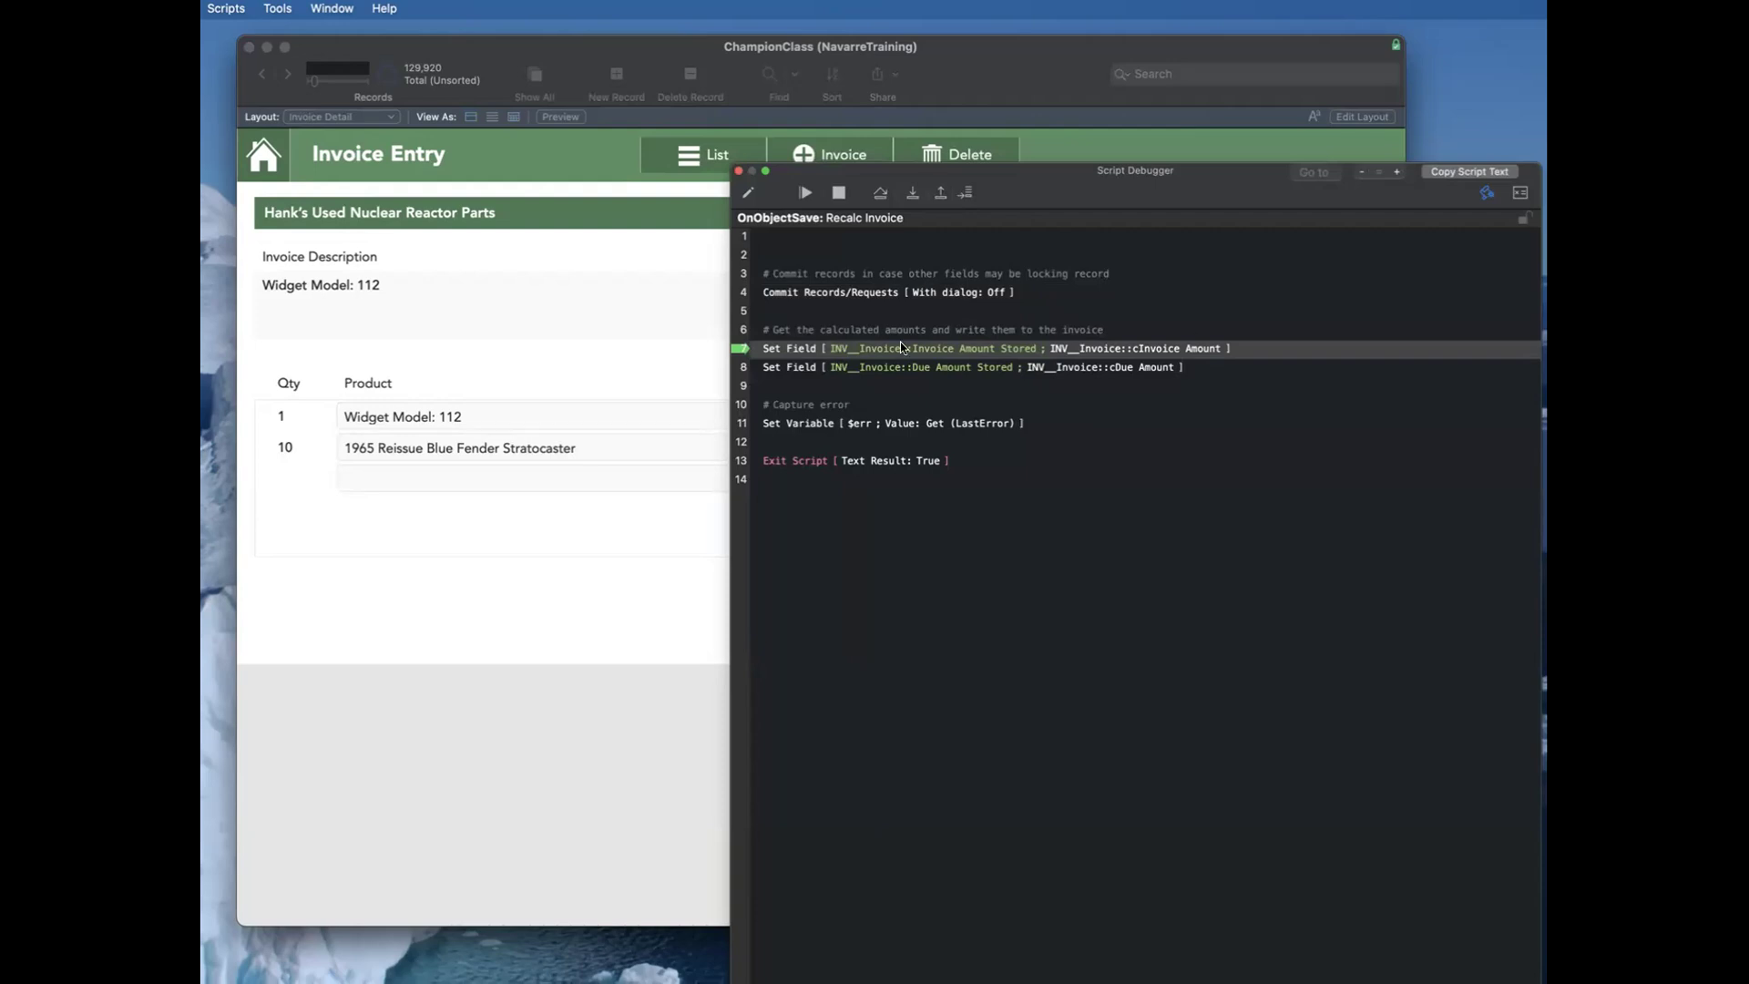
pyautogui.click(914, 194)
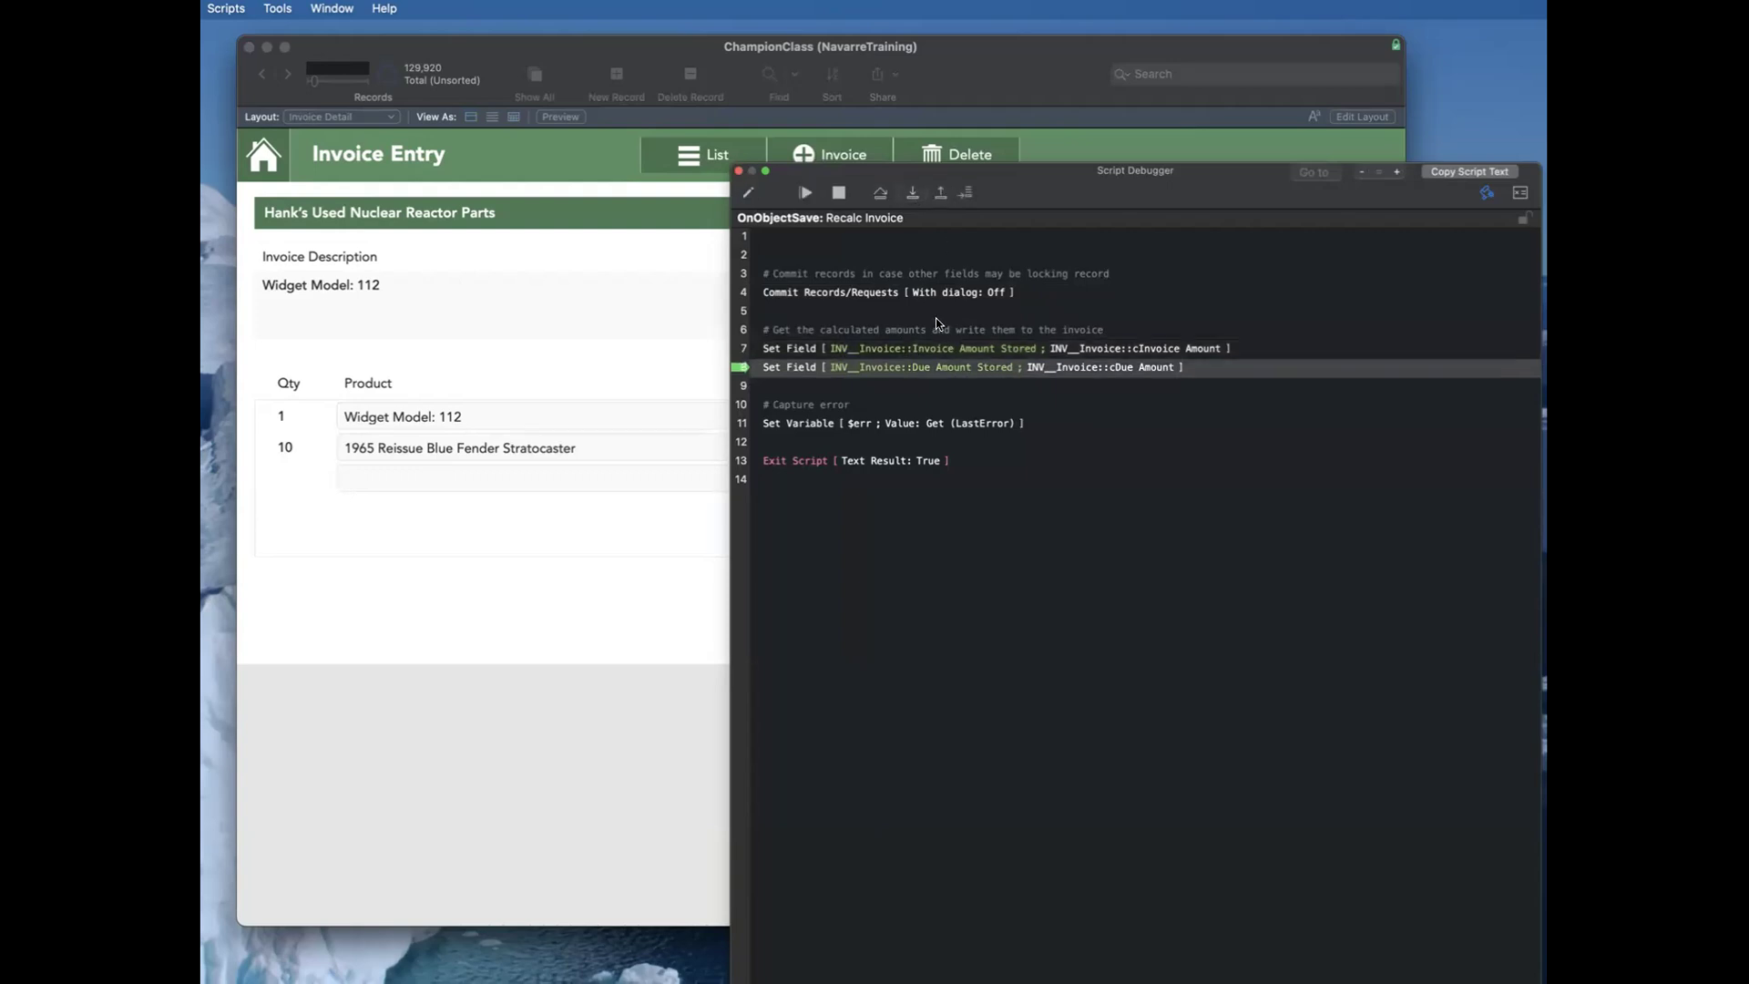
pyautogui.click(915, 194)
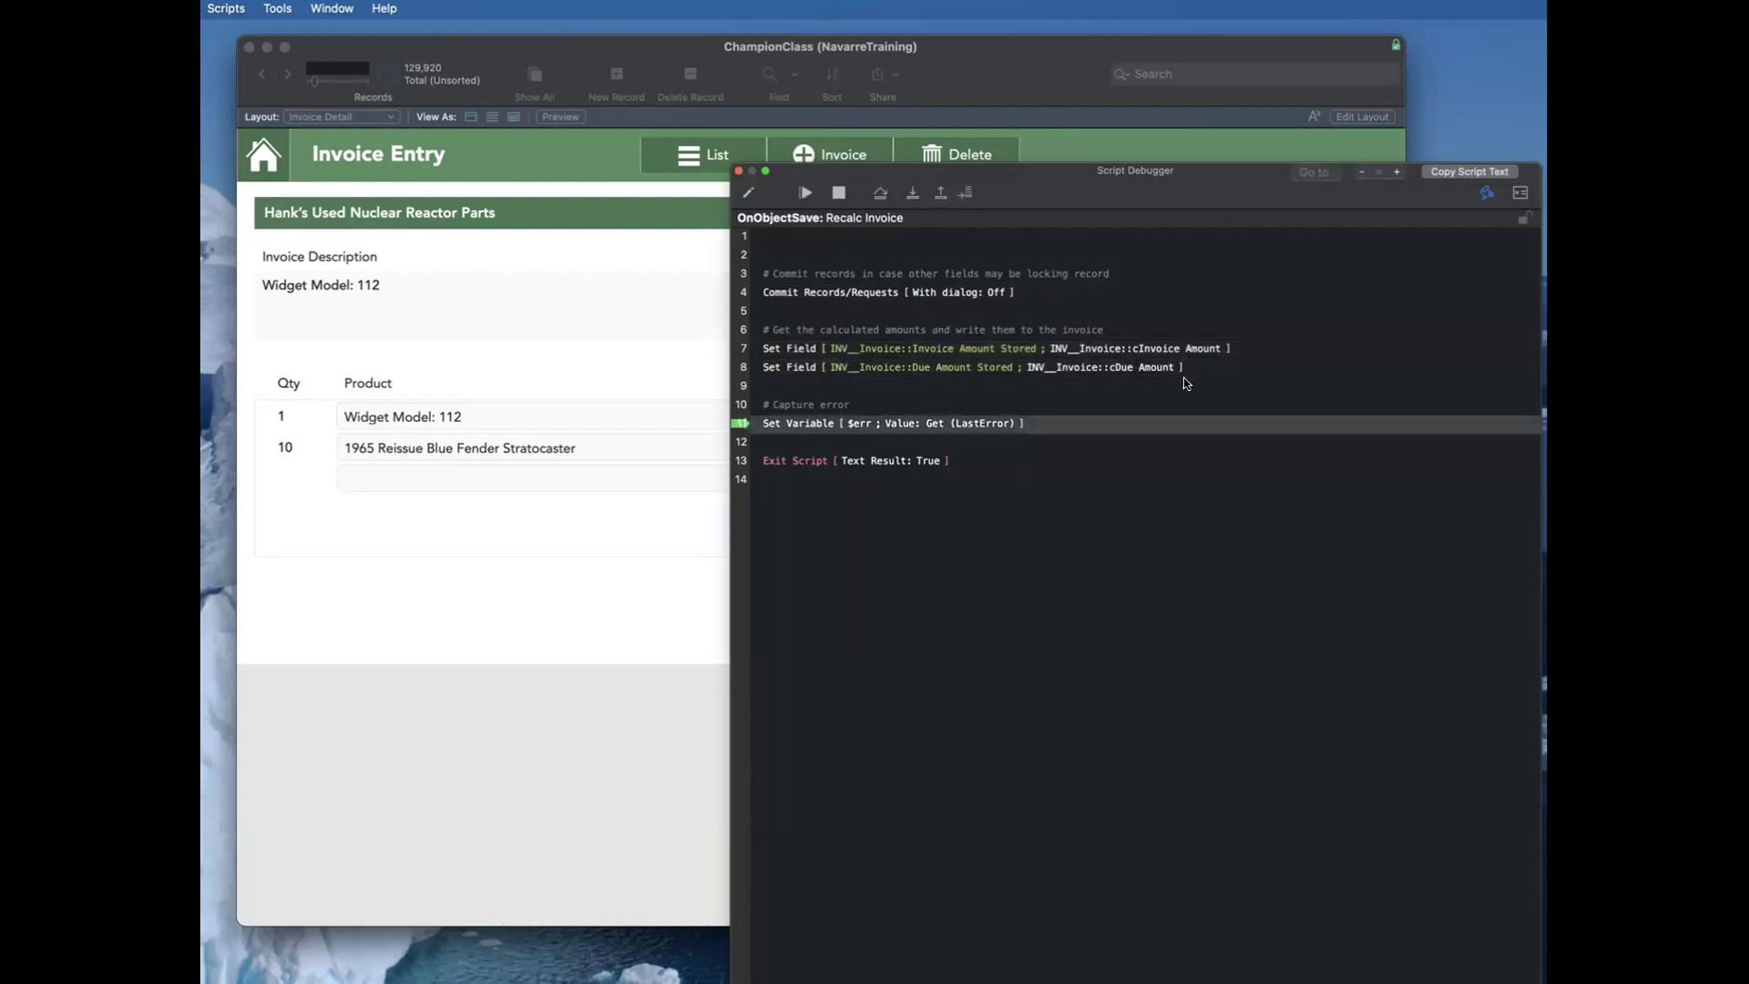
pyautogui.click(911, 192)
pyautogui.click(912, 193)
pyautogui.click(739, 172)
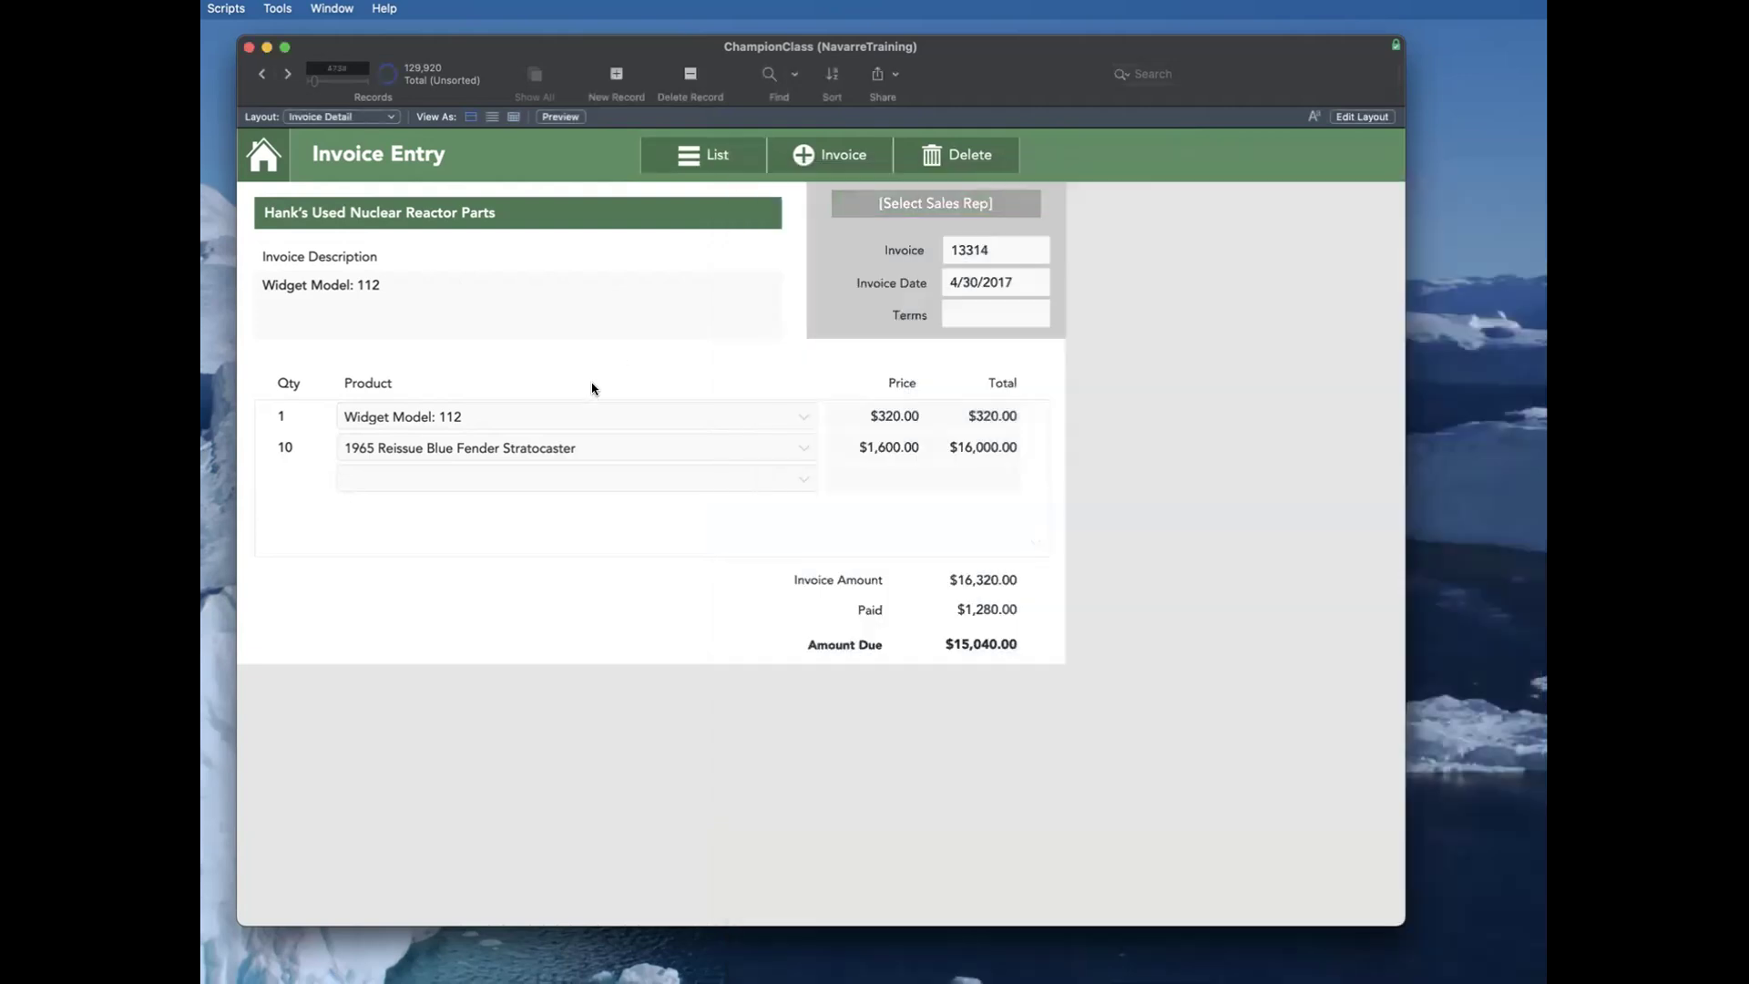
# Step: Set the price of the Widget Model: 112 line to 300 and commit the invoice
pyautogui.click(922, 419)
pyautogui.doubleClick(893, 415)
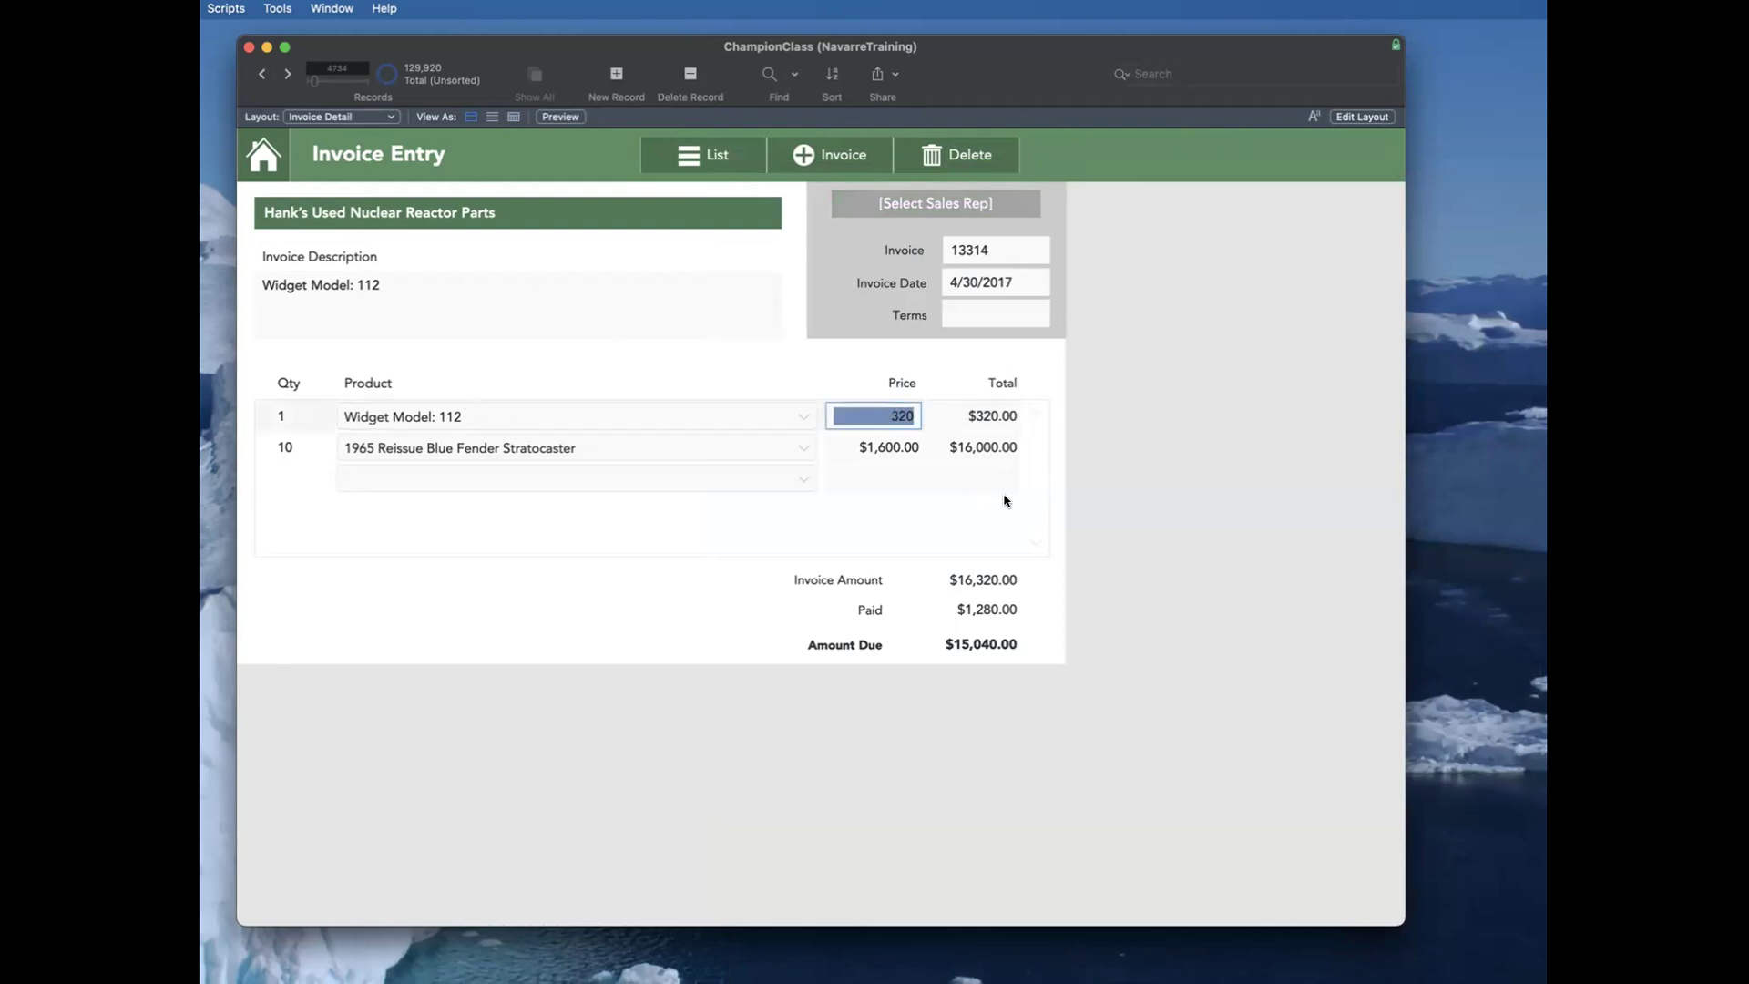
pyautogui.write('300')
pyautogui.click(1099, 416)
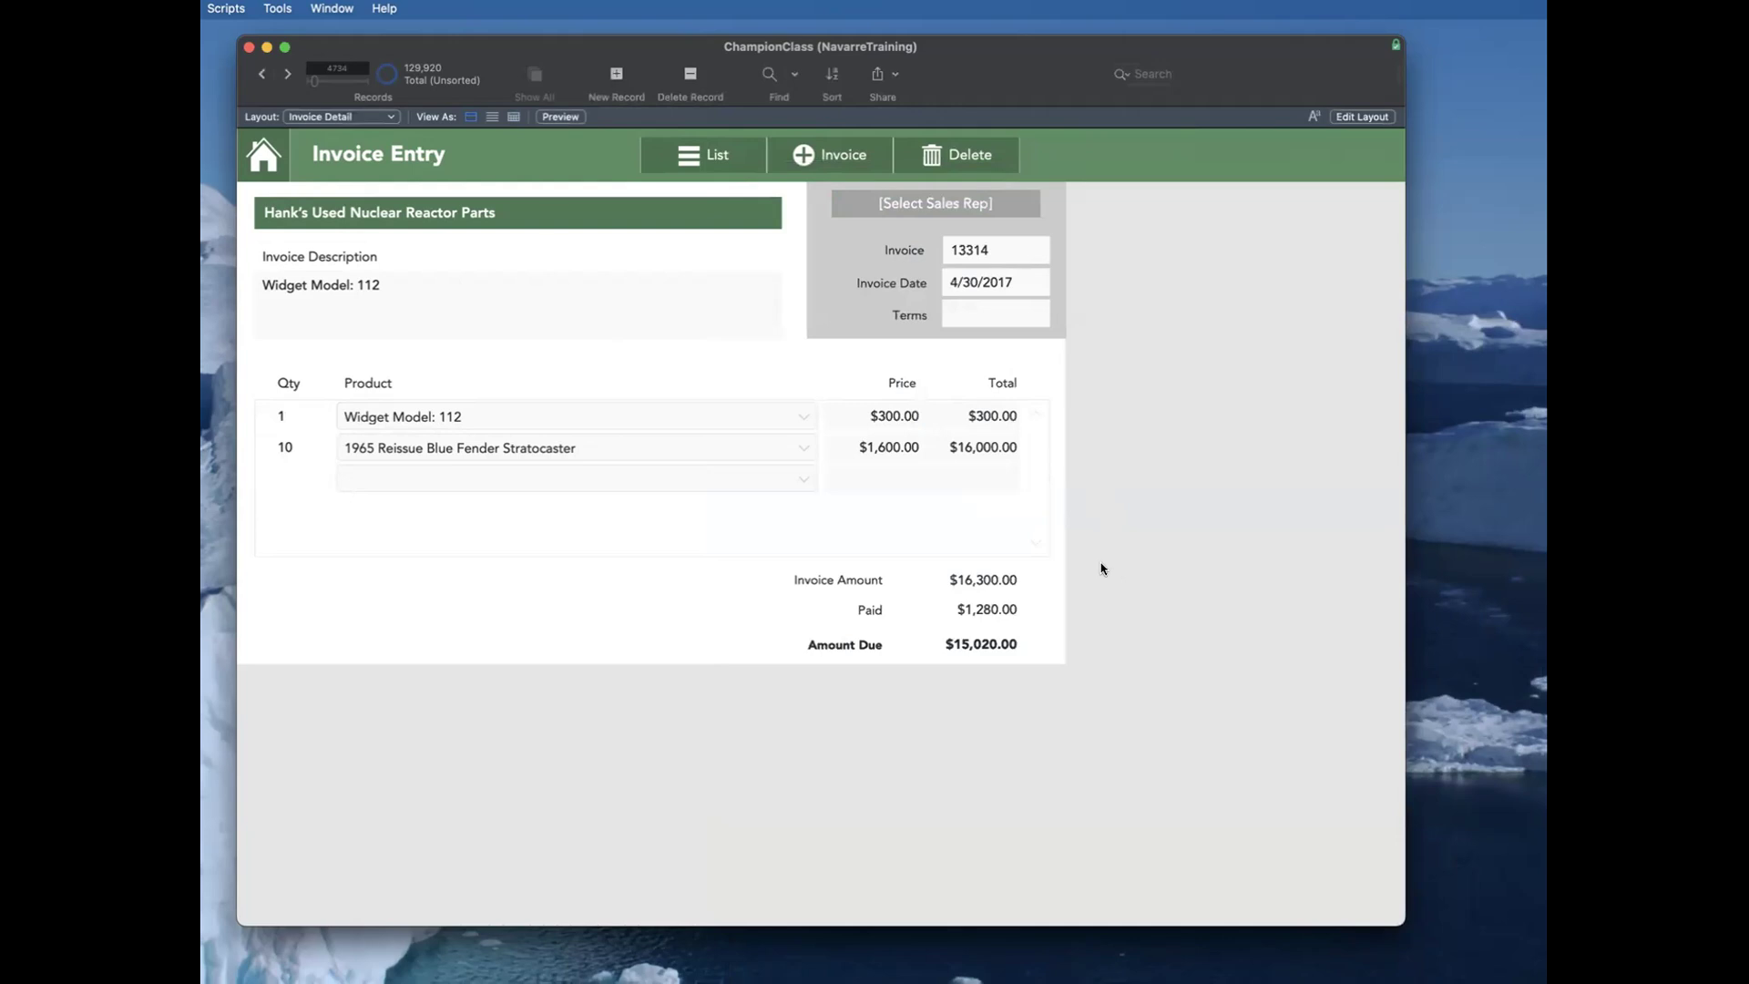
# Step: Open the invoice's customer, show its invoices, and check in the layout which fields the Invoiced and Due columns use
pyautogui.click(536, 214)
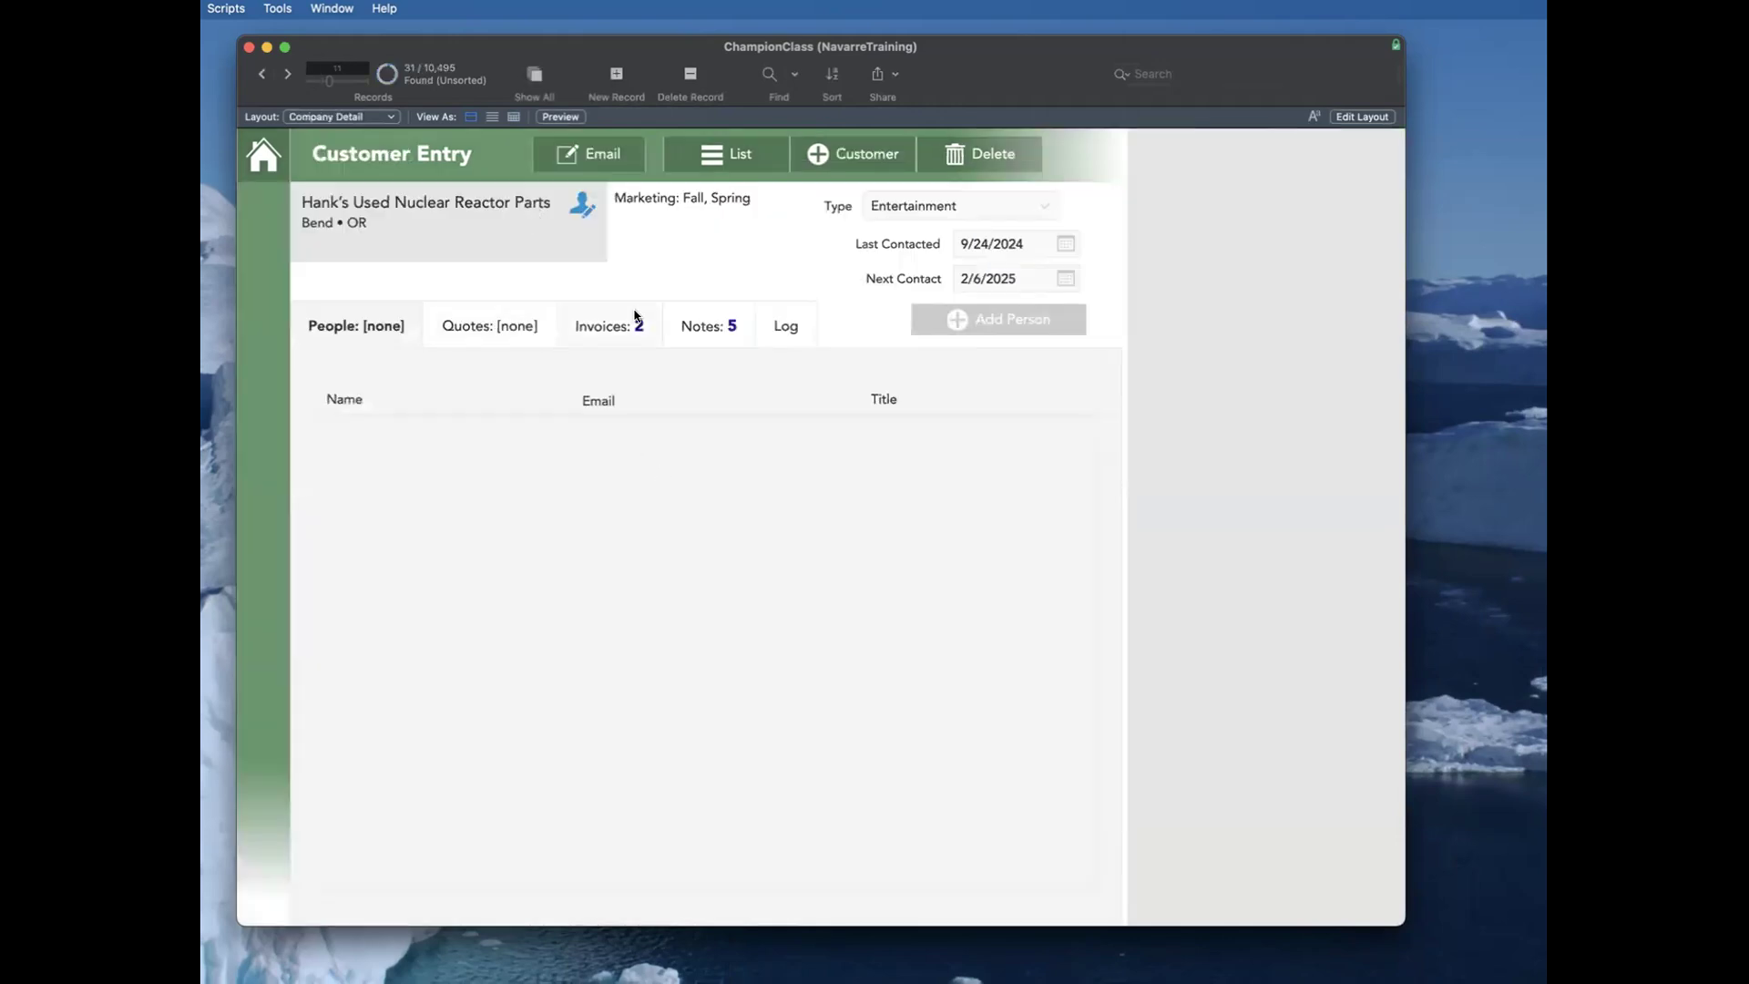
pyautogui.click(635, 324)
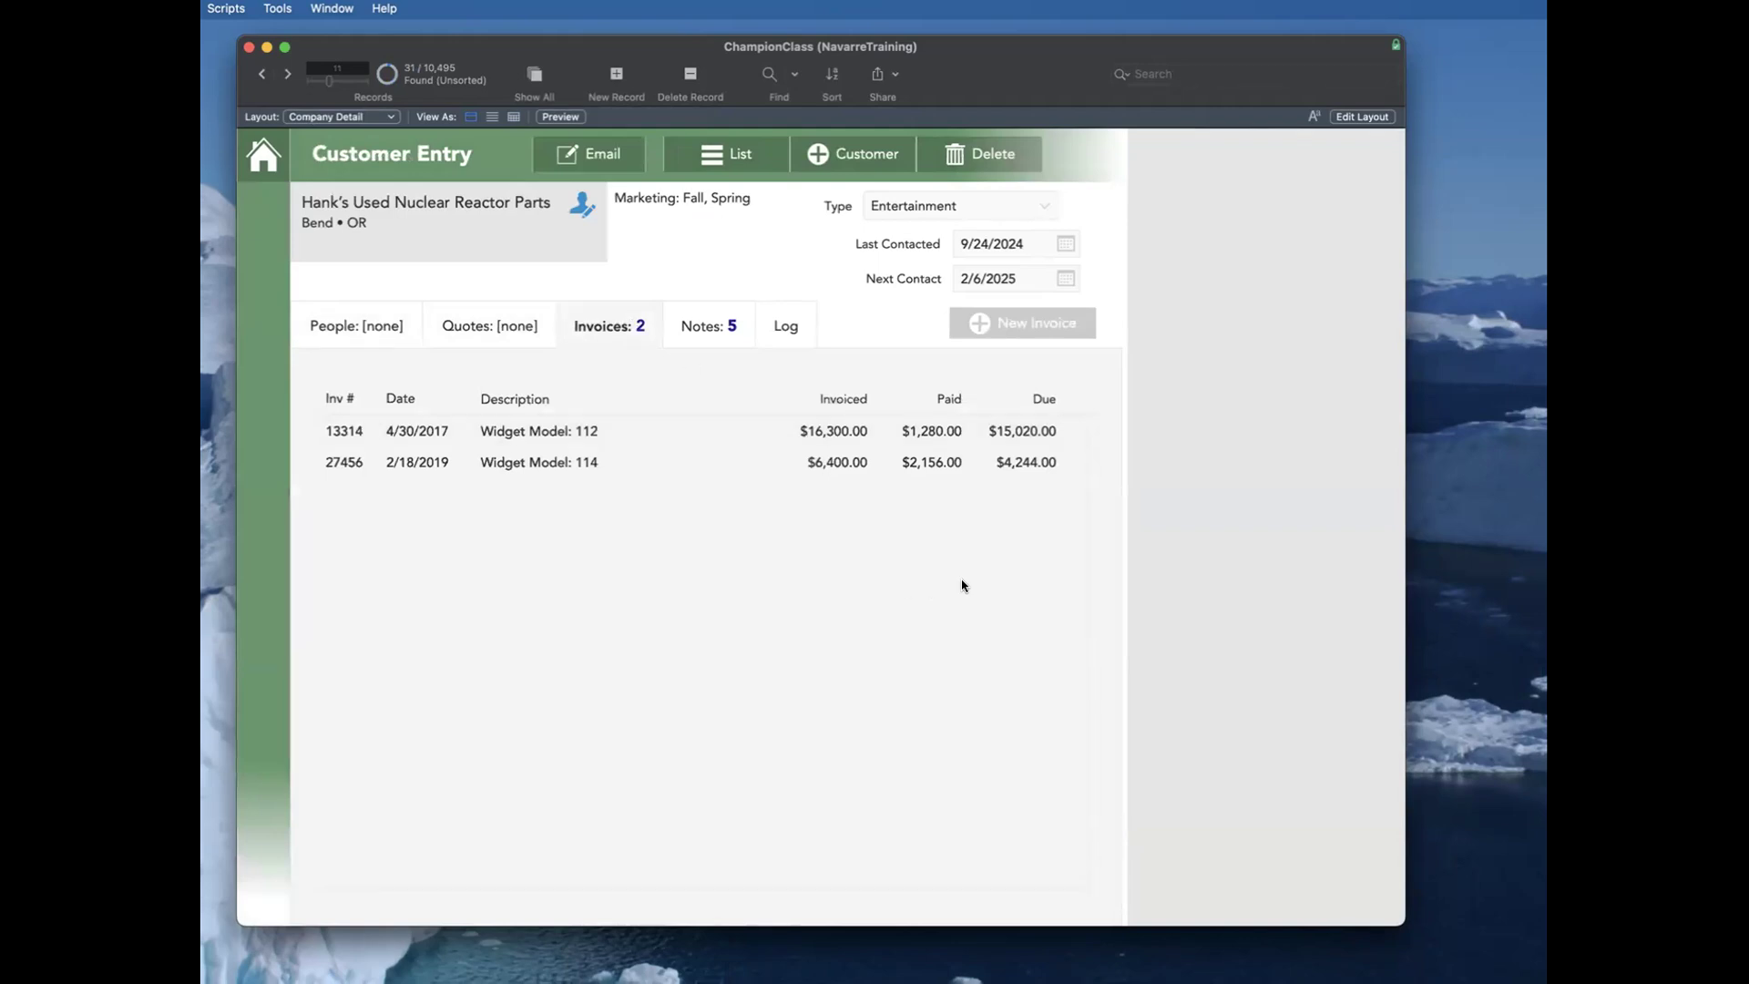
pyautogui.press('super+l')
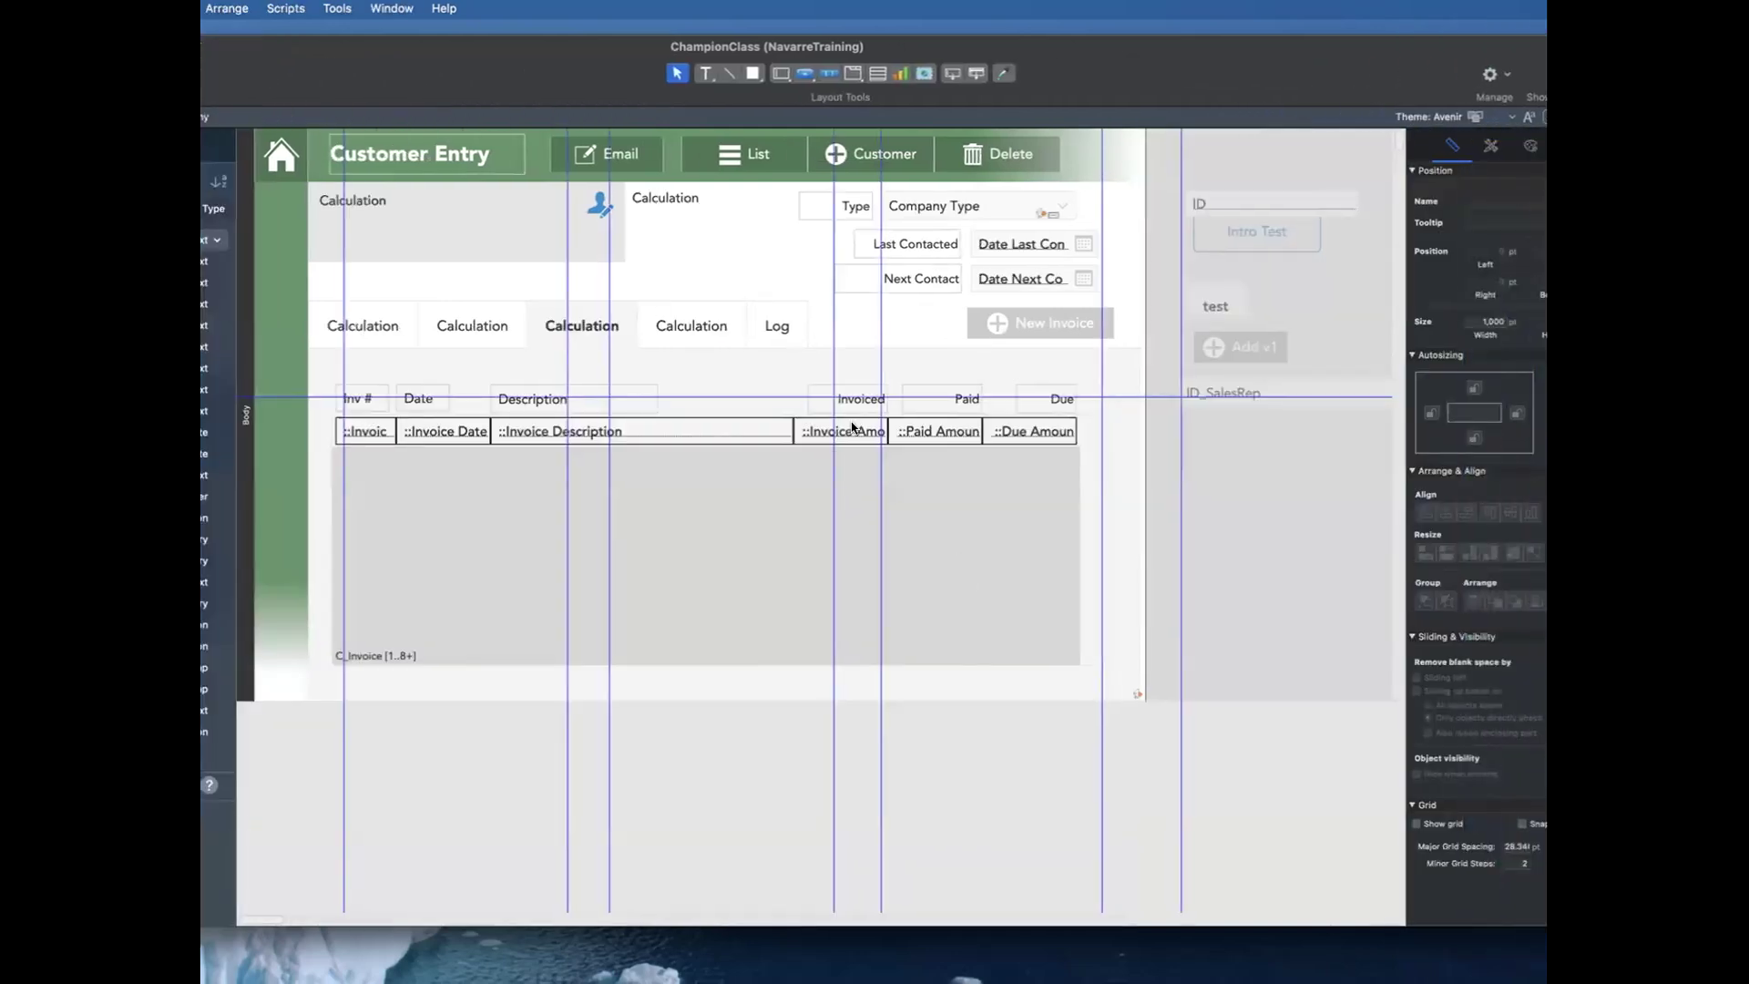
pyautogui.click(851, 428)
pyautogui.doubleClick(851, 428)
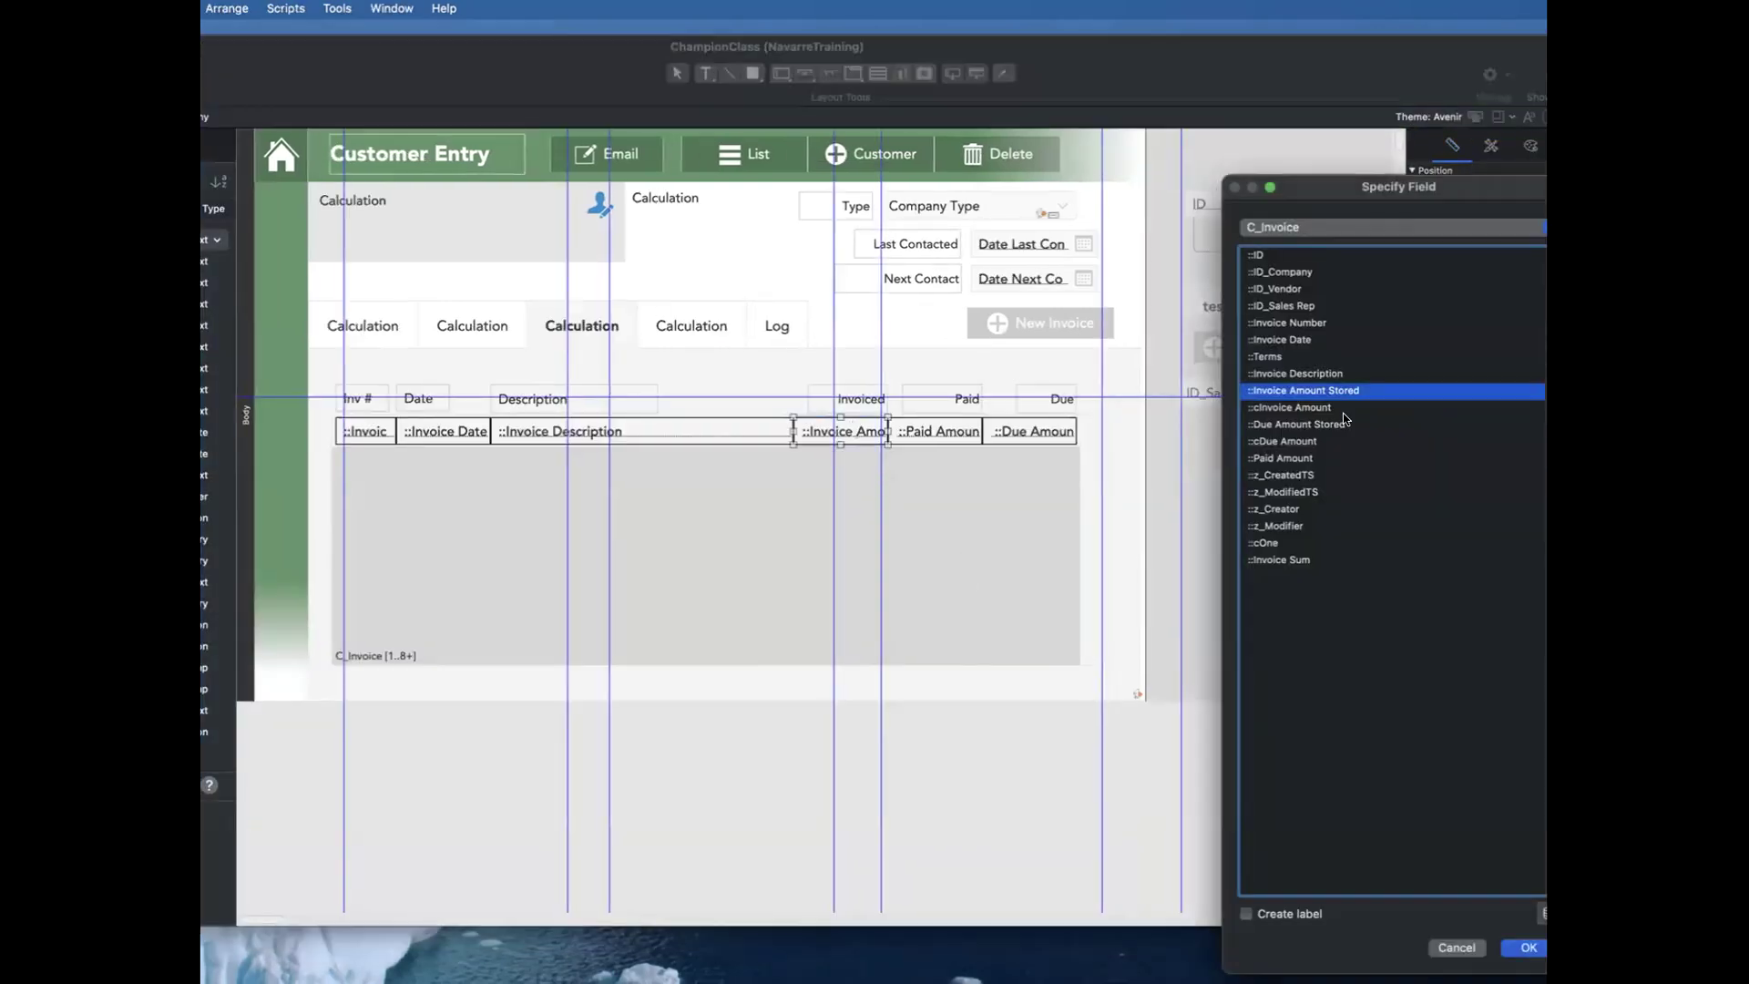
pyautogui.press('Escape')
pyautogui.doubleClick(1039, 431)
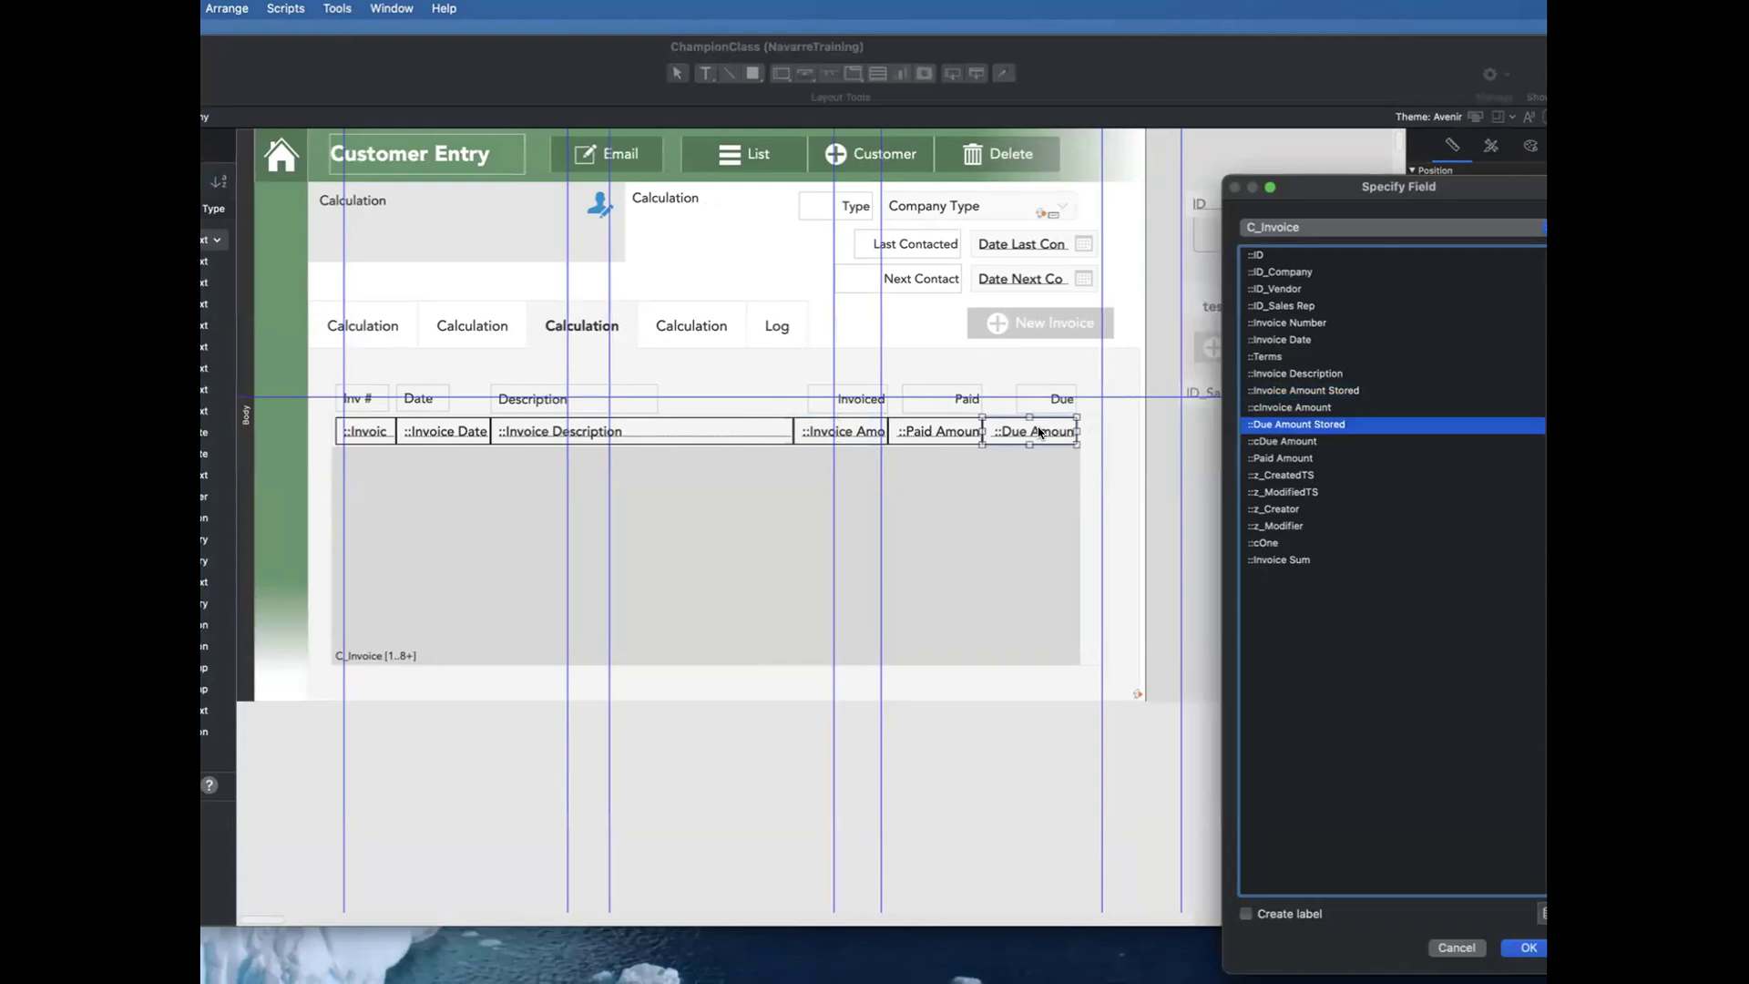
pyautogui.press('Escape')
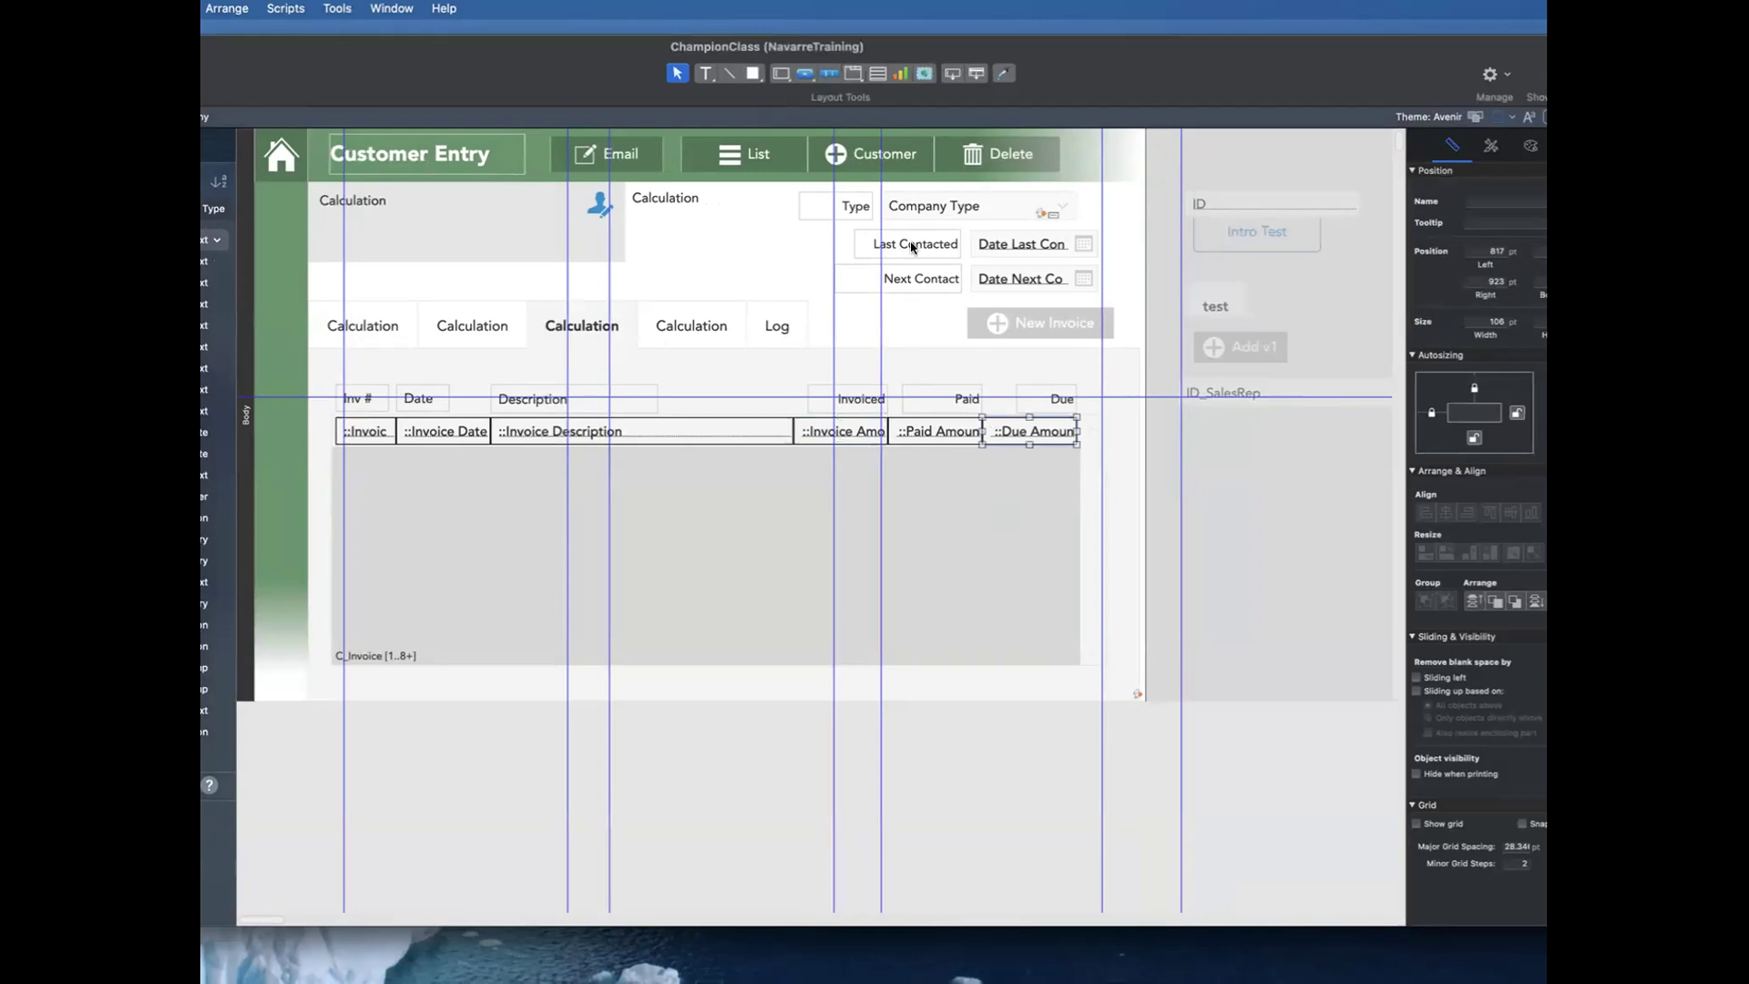
# Step: Copy the Due column's field into the customer header area and assign the copy to the company's cTotal Invoiced with a label
pyautogui.moveTo(1018, 435); pyautogui.dragTo(728, 261)
pyautogui.click(1302, 227)
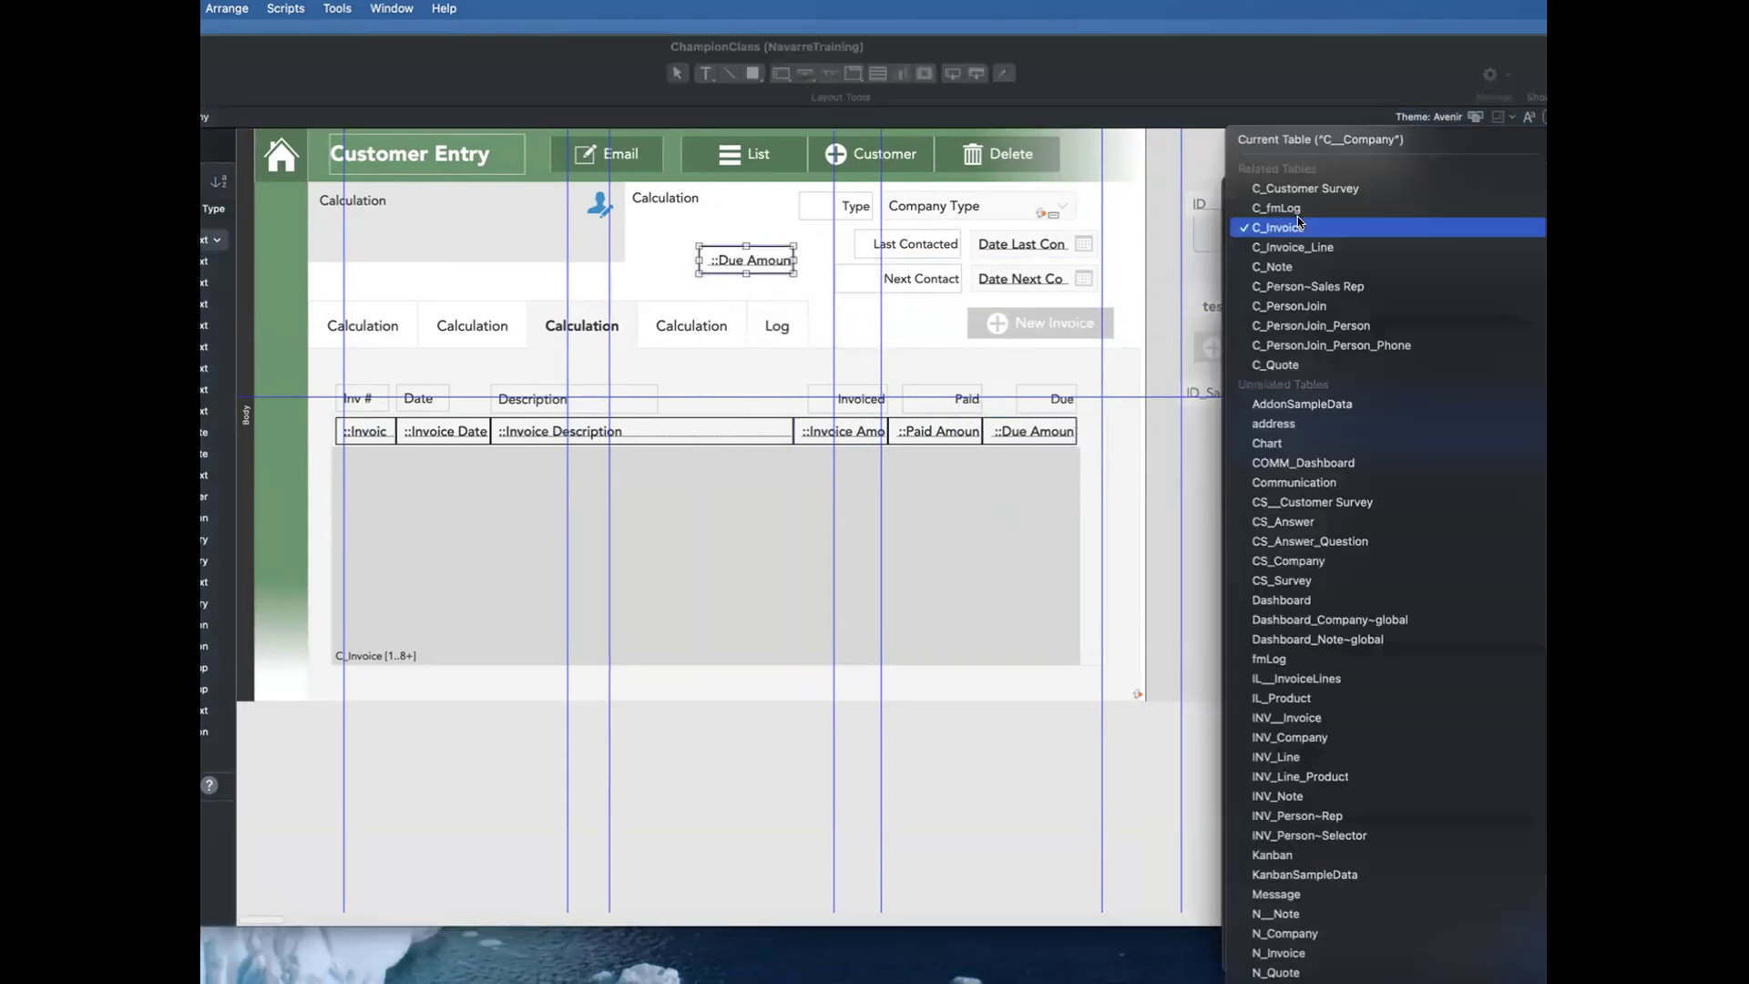
pyautogui.click(1302, 145)
pyautogui.click(1338, 424)
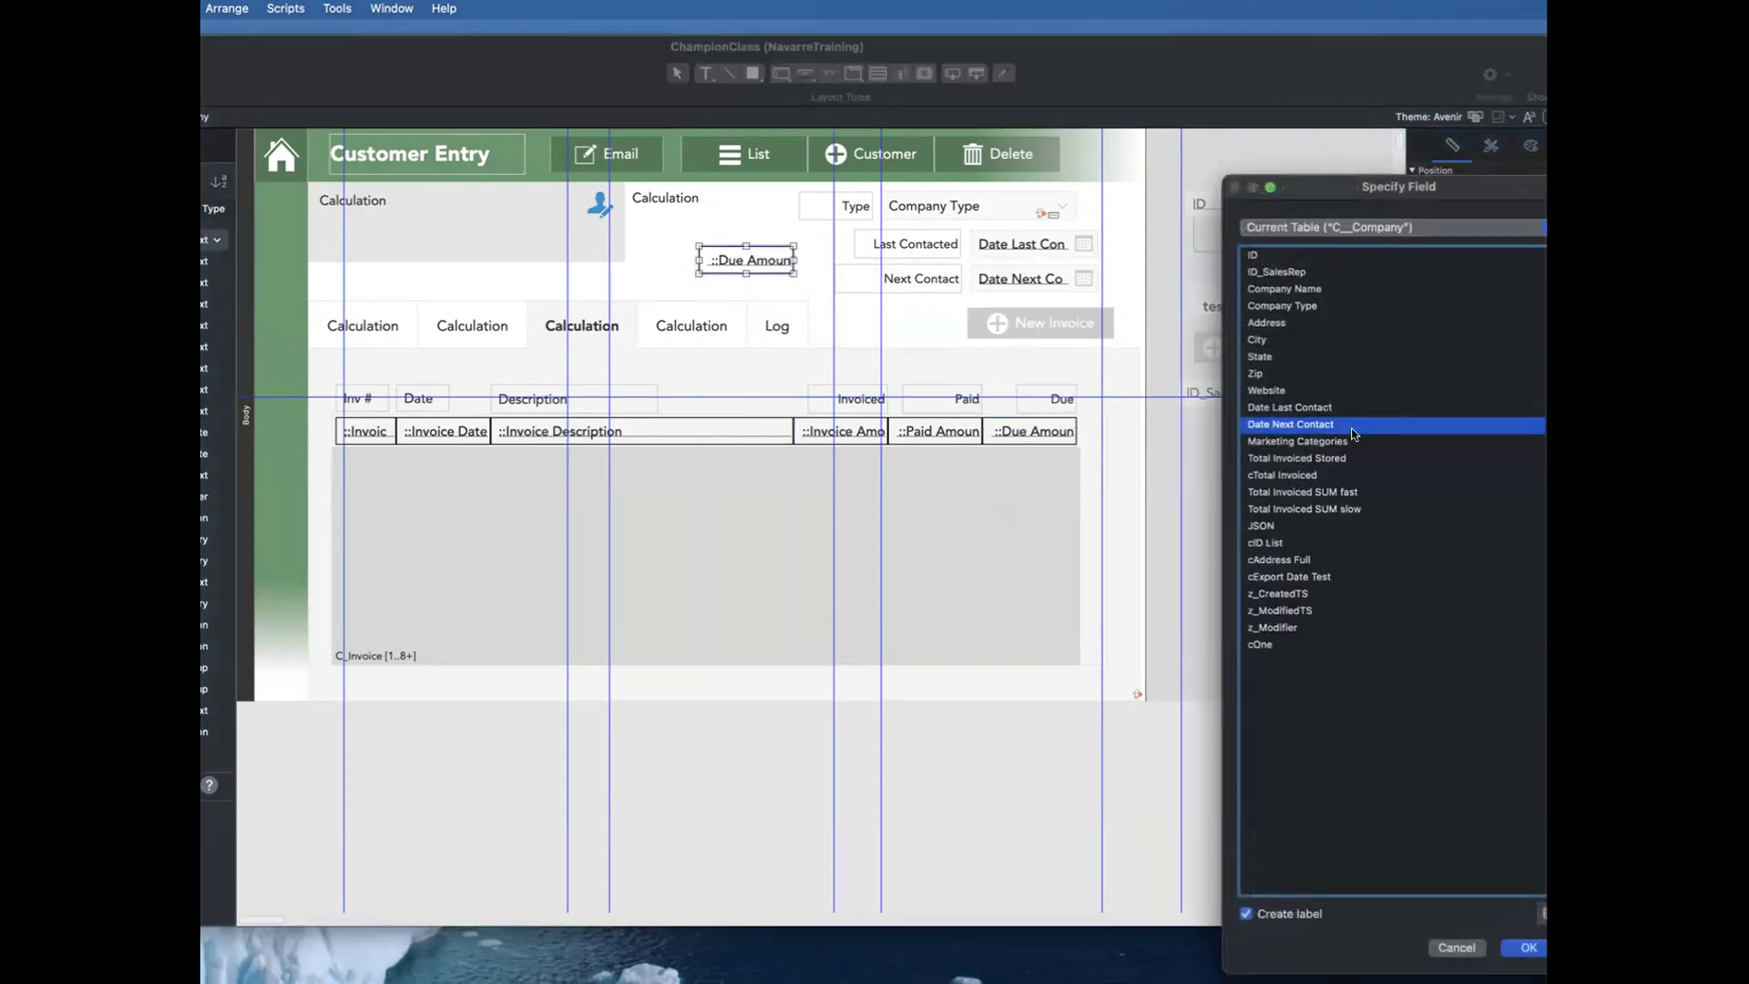
pyautogui.click(1326, 474)
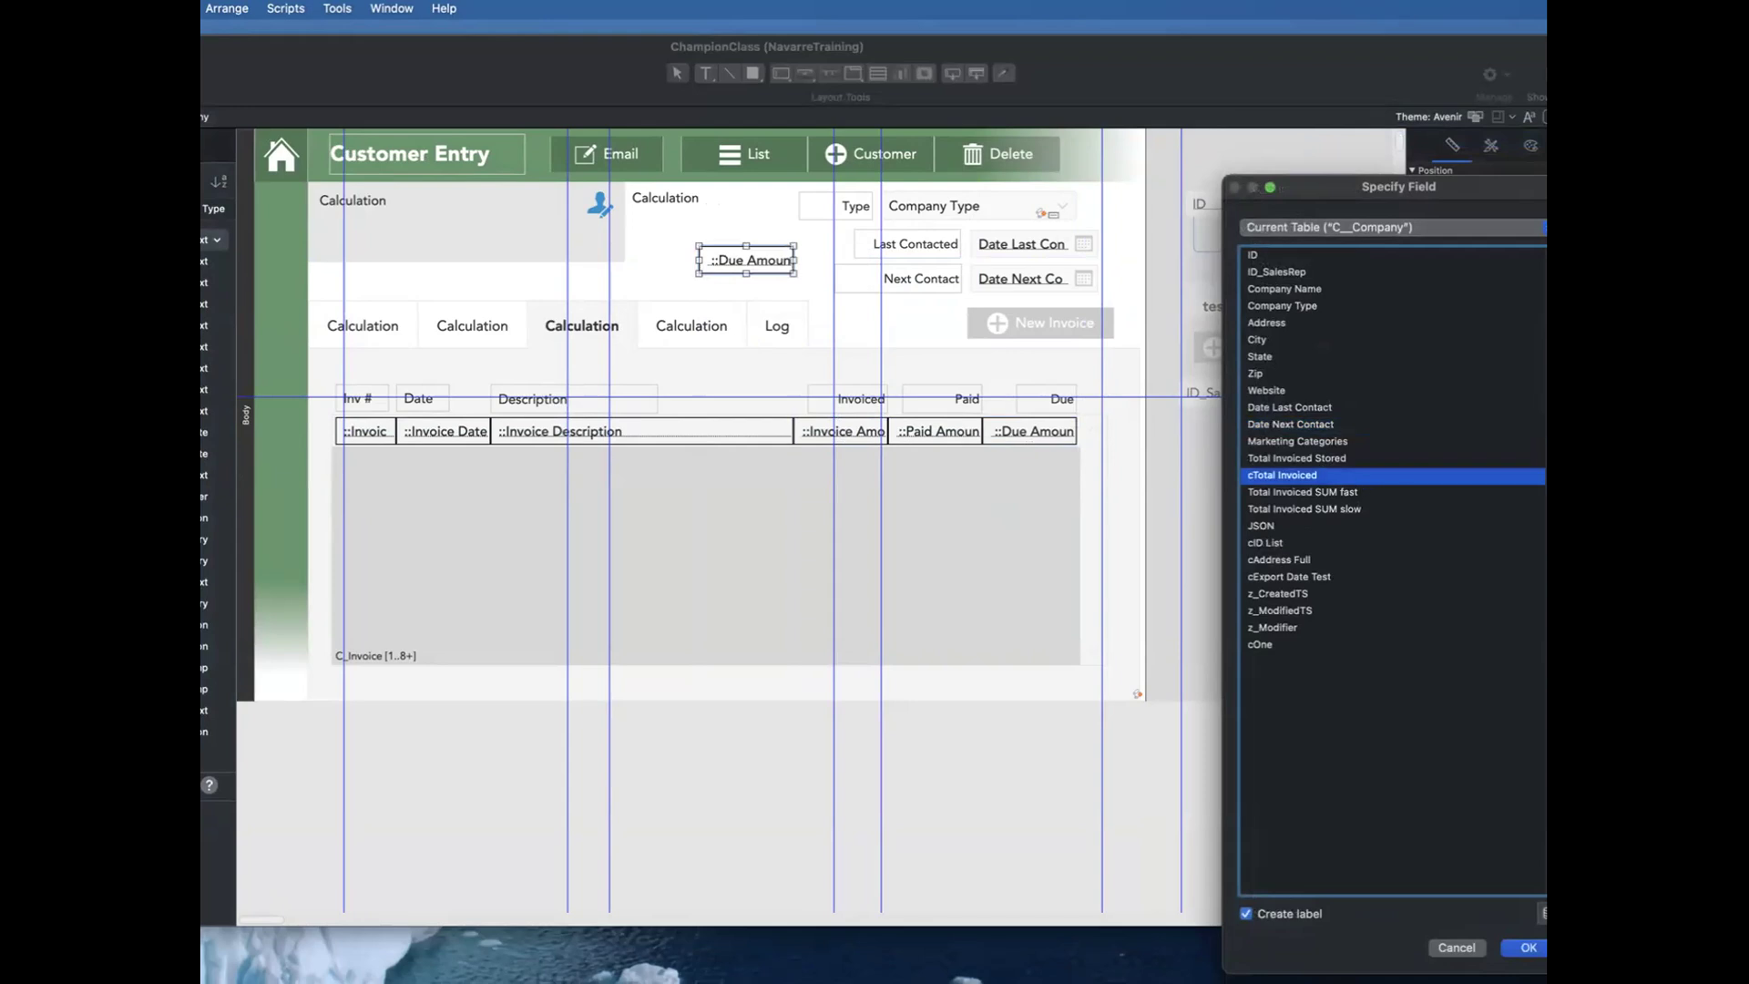
pyautogui.press('Return')
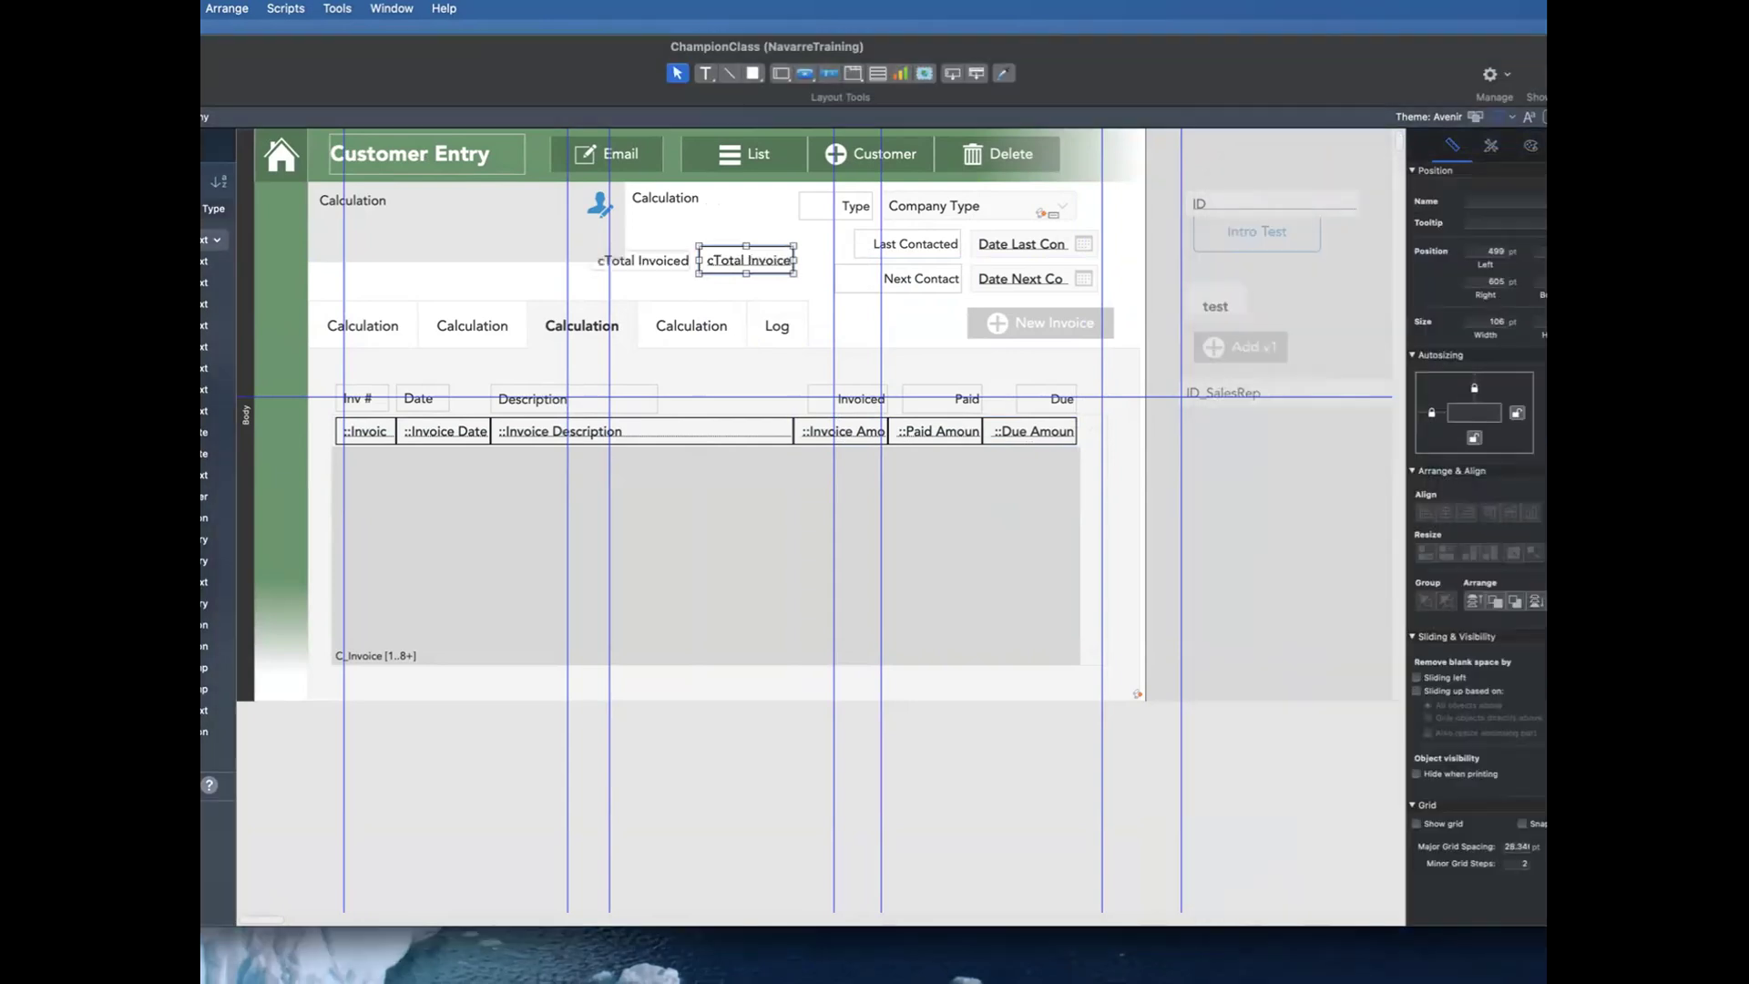
# Step: Return to browsing and move forward through several customer records to watch how the cTotal Invoiced amount loads
pyautogui.press('super+b')
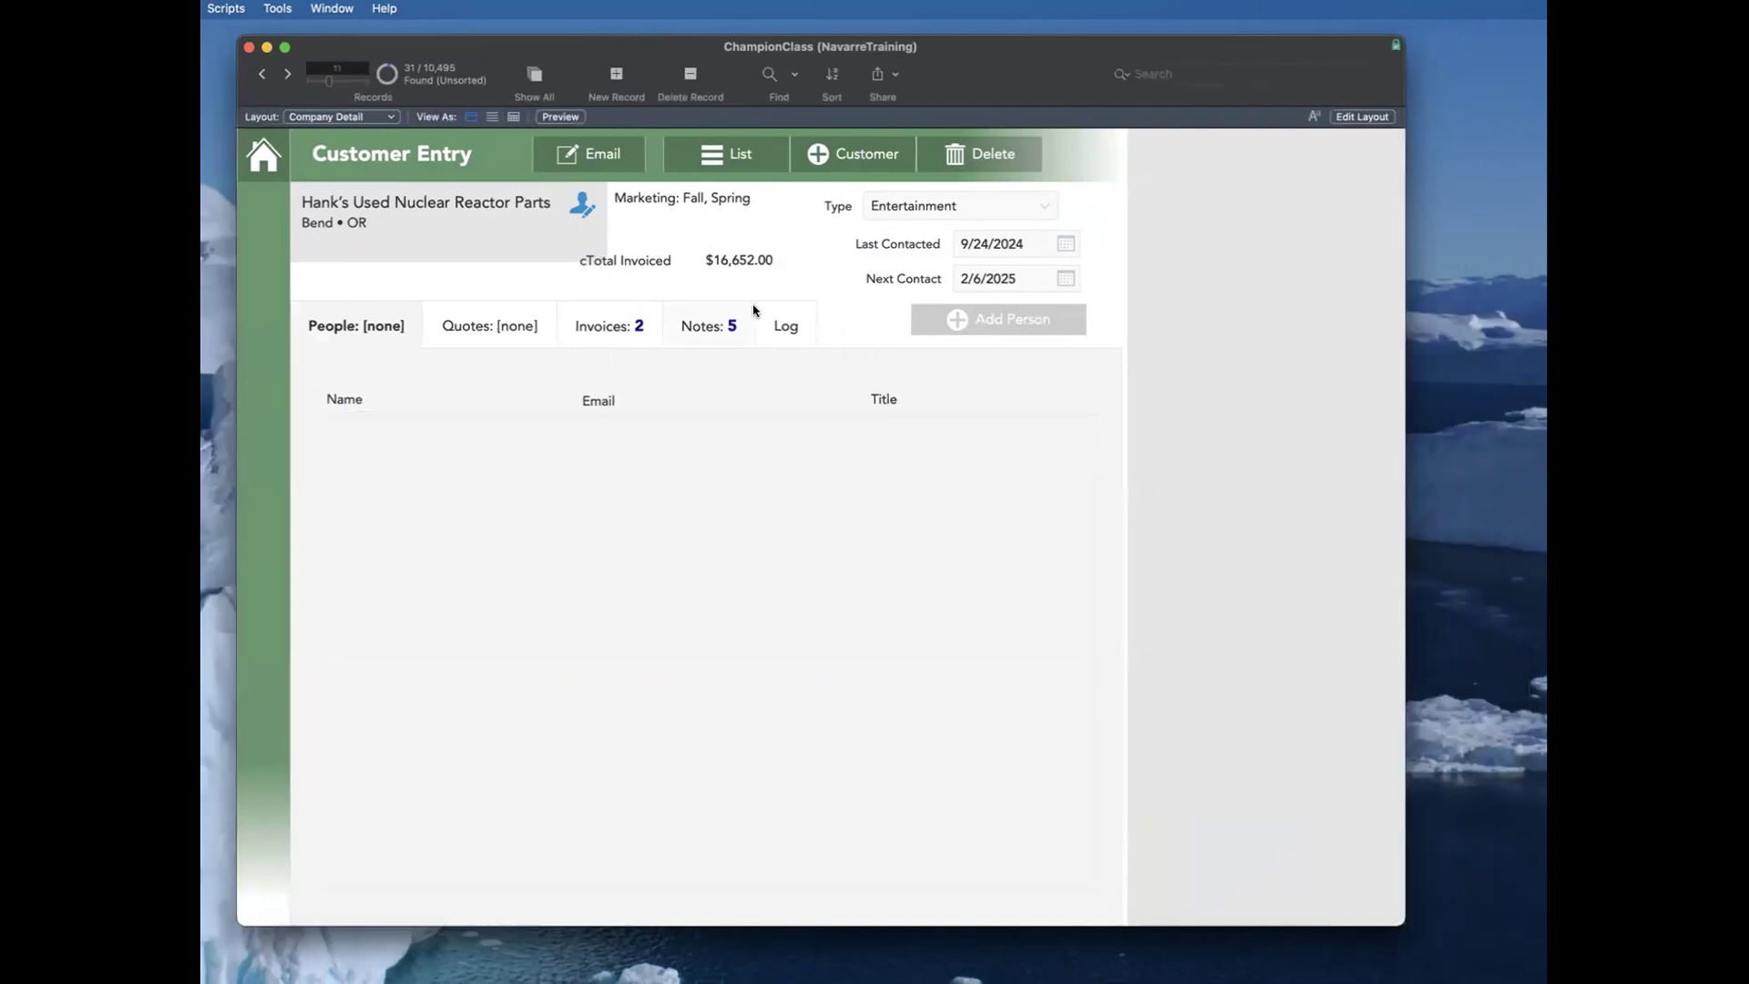
pyautogui.hotkey('ctrl', 'Down')
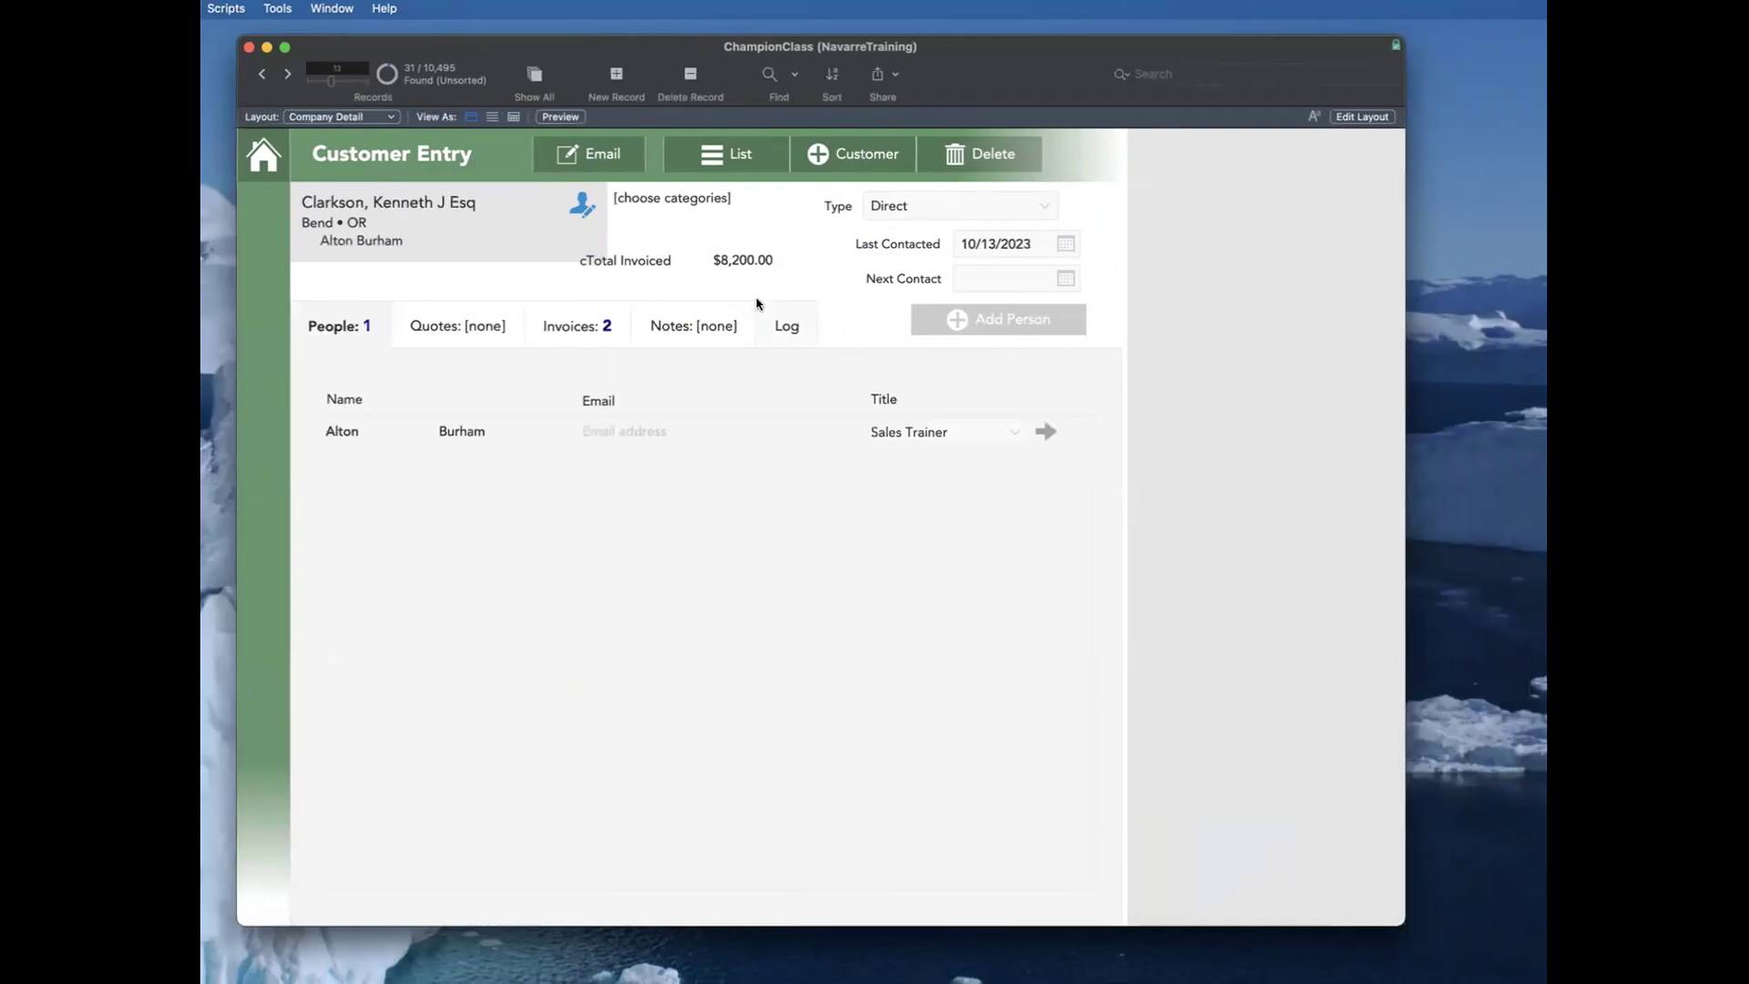
pyautogui.hotkey('ctrl', 'Down')
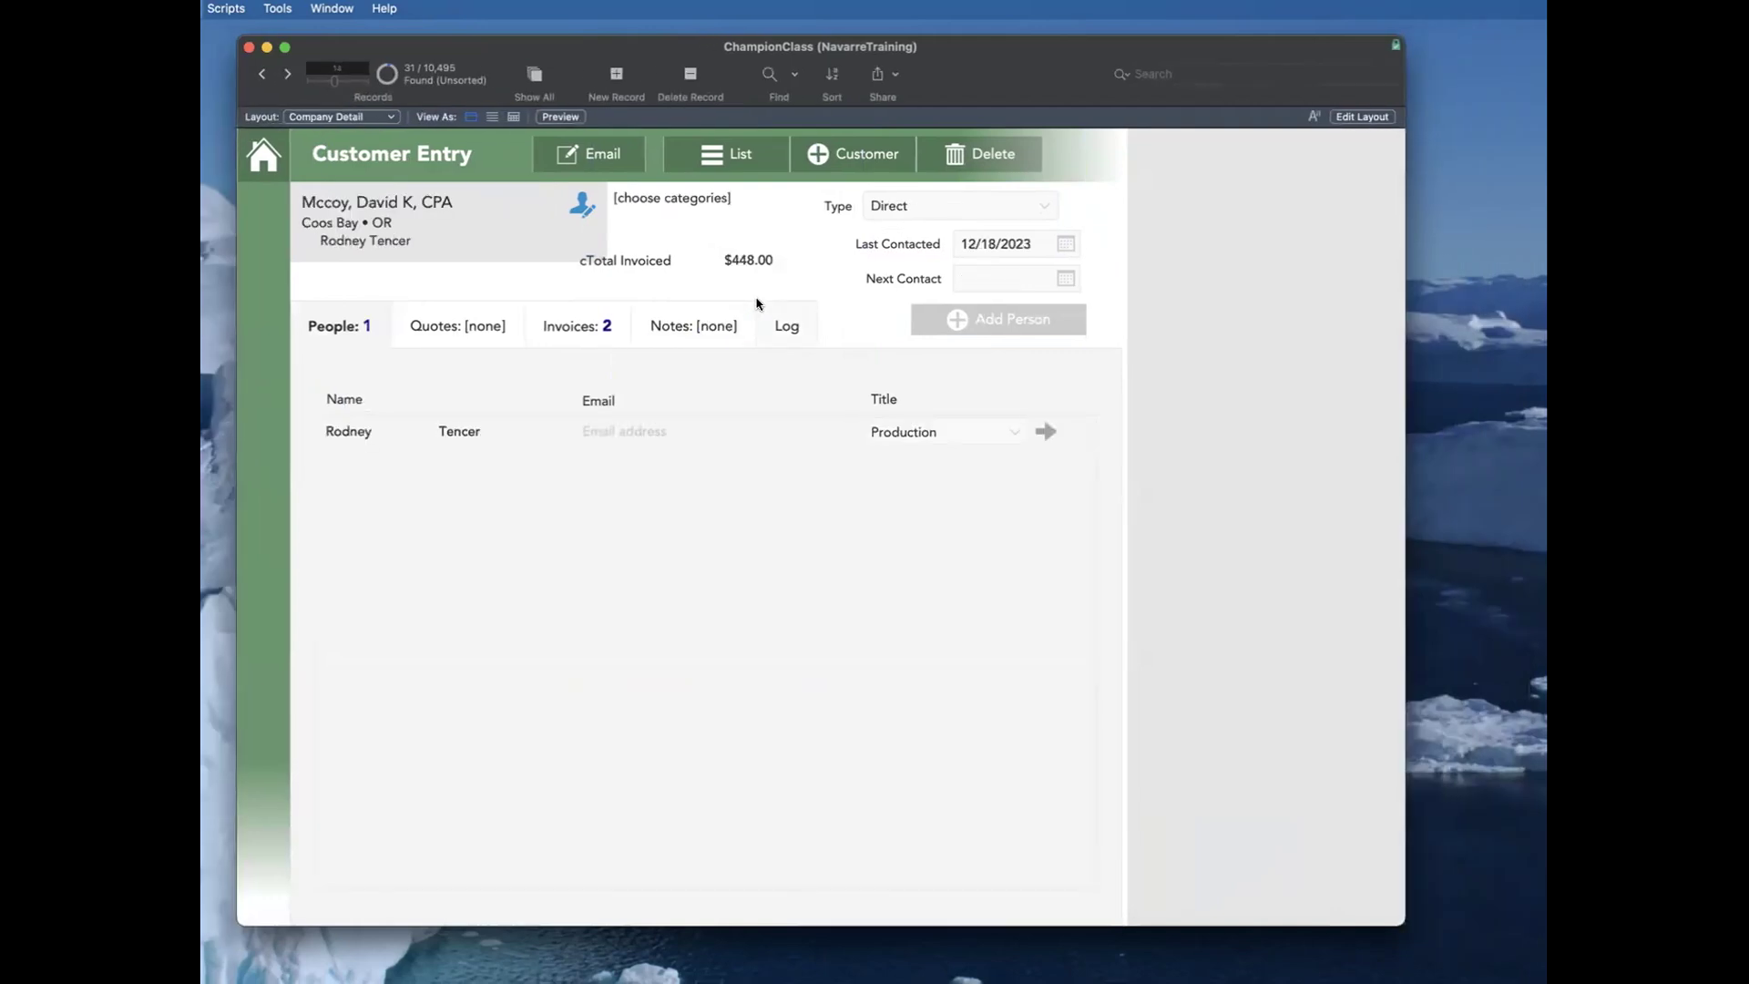
pyautogui.hotkey('ctrl', 'Down')
pyautogui.hotkey('ctrl', 'Down')
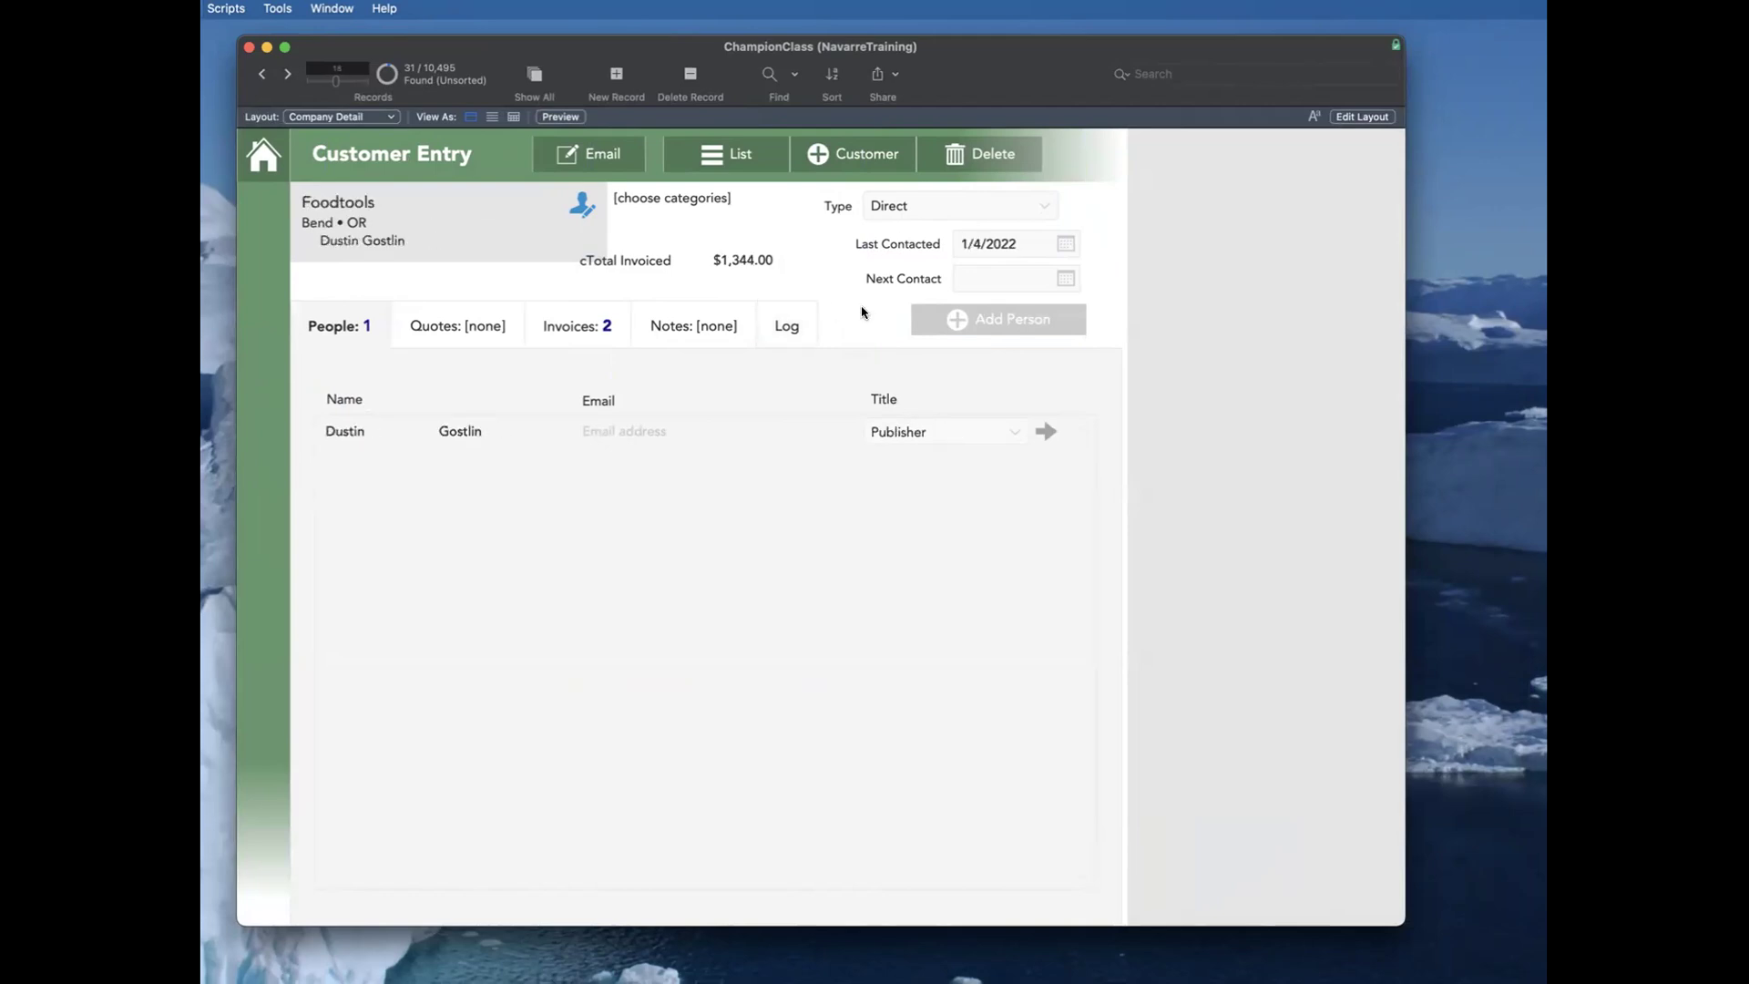
# Step: Reassign the header's total field to Total Invoiced Stored, return to browsing, and move forward through several customer records
pyautogui.press('super+l')
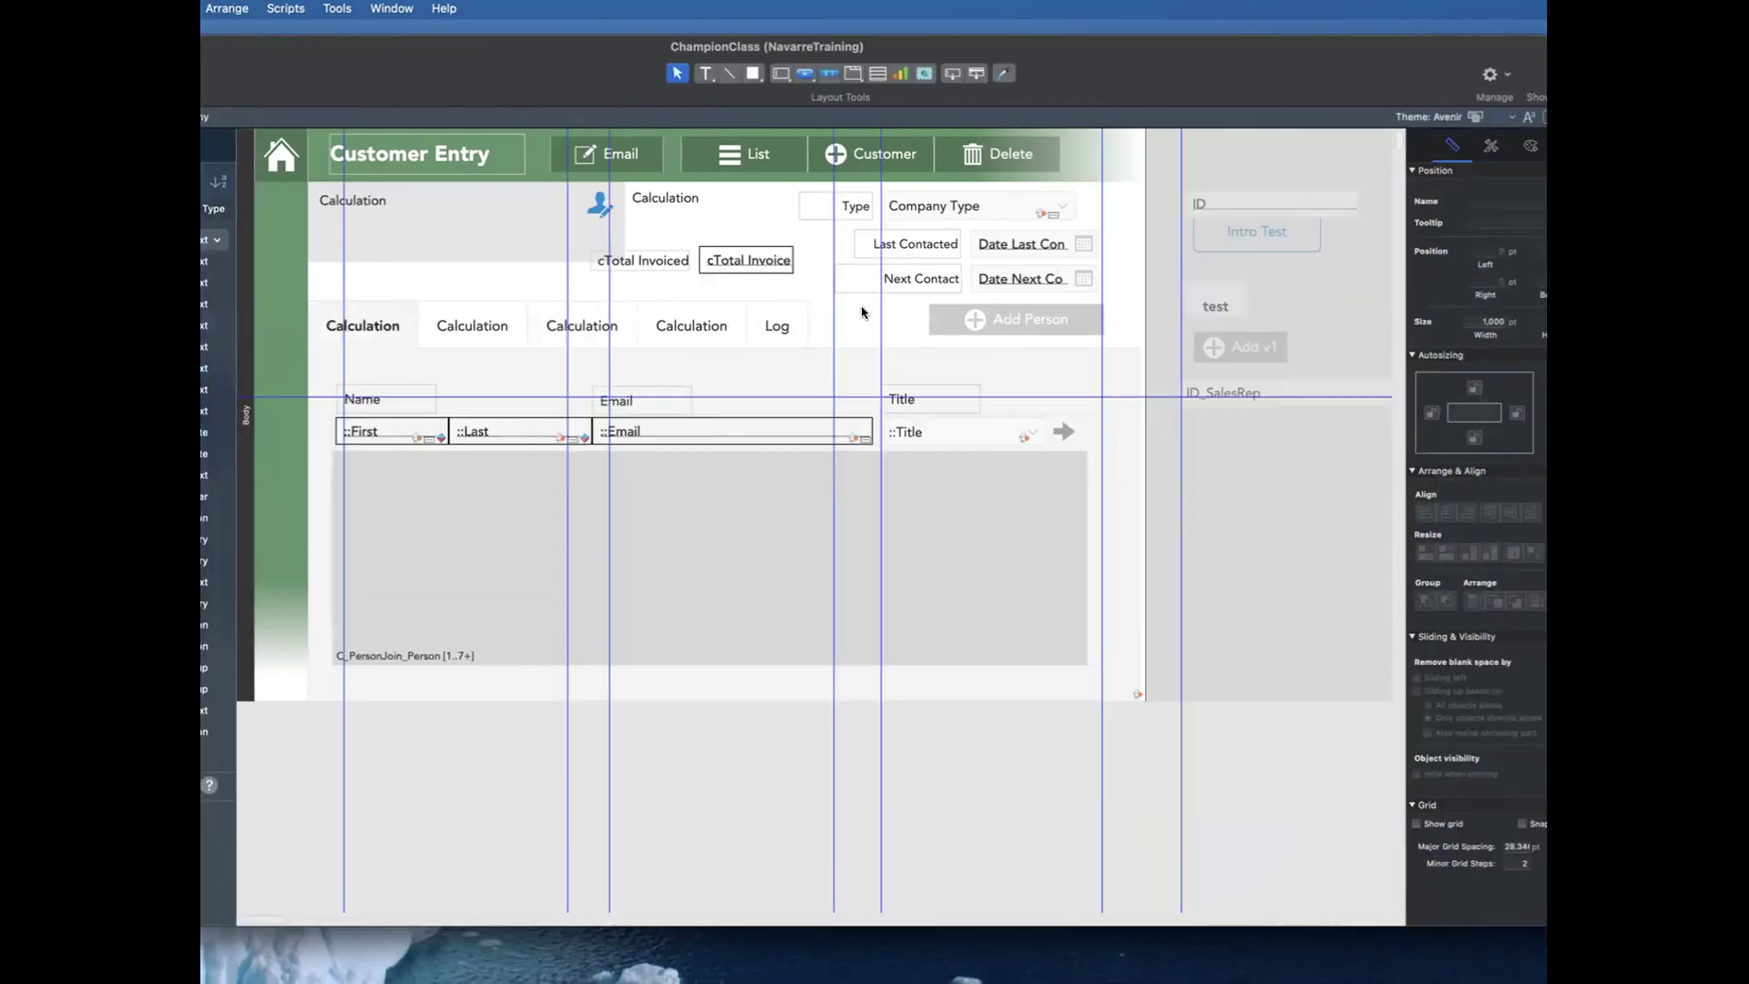
pyautogui.doubleClick(722, 259)
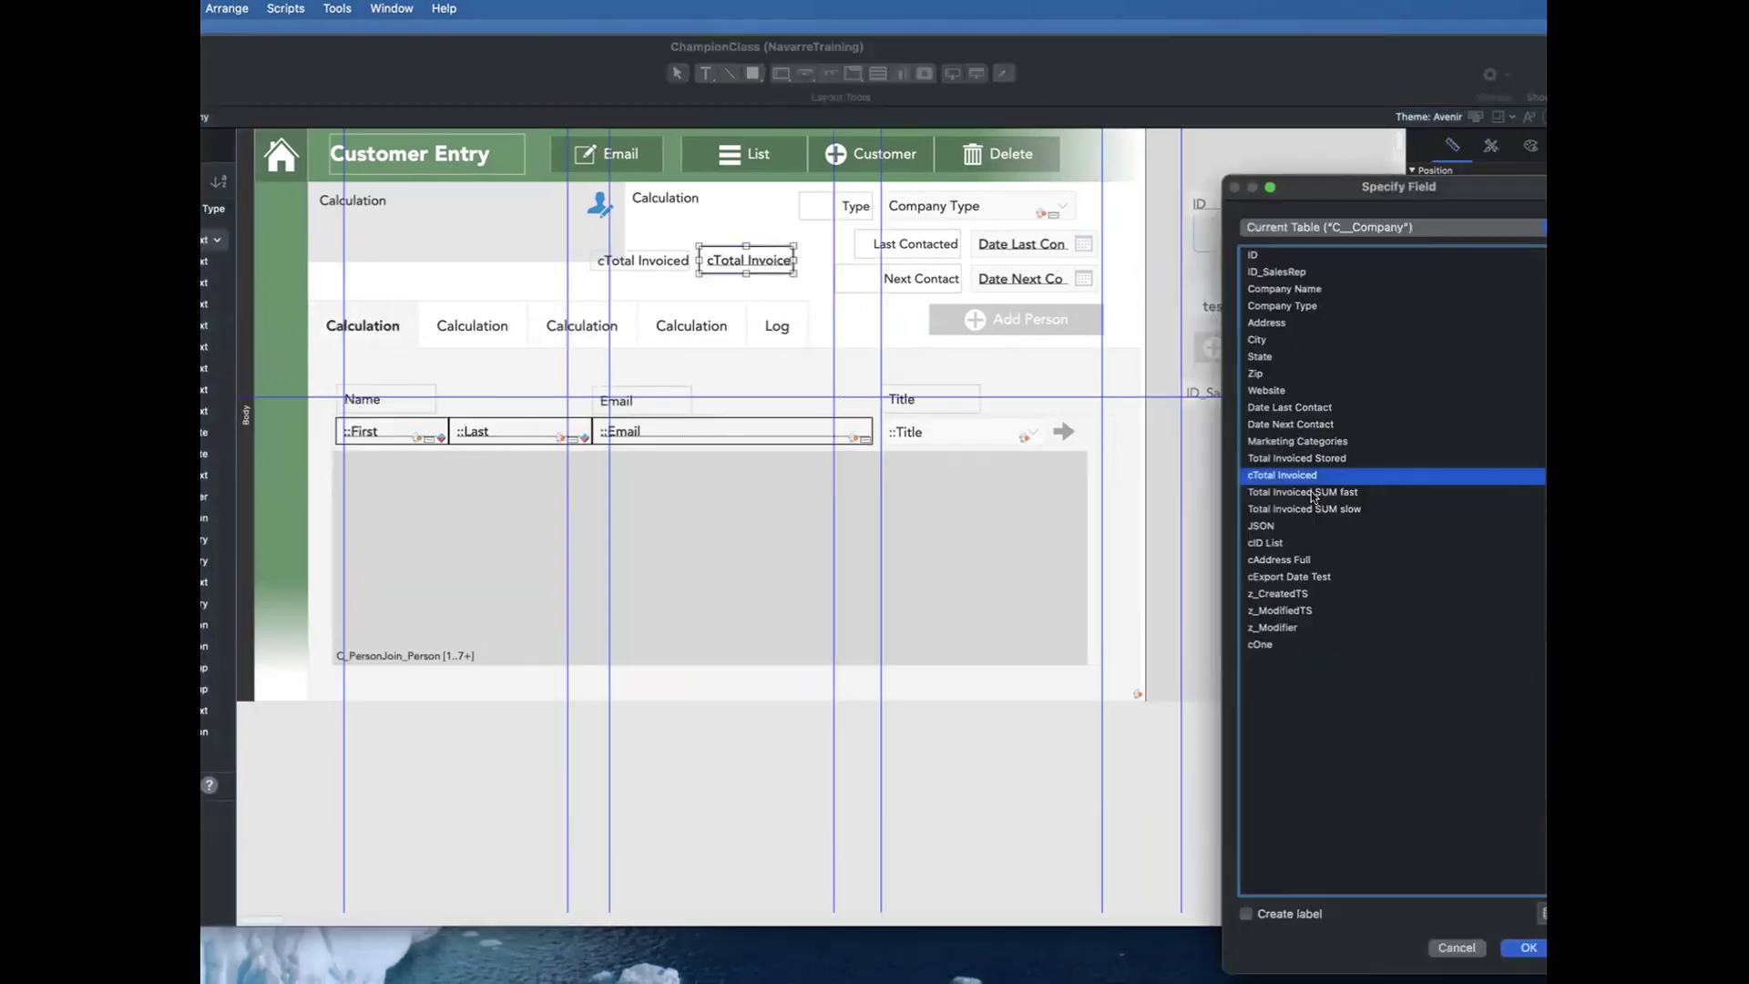
pyautogui.doubleClick(1290, 457)
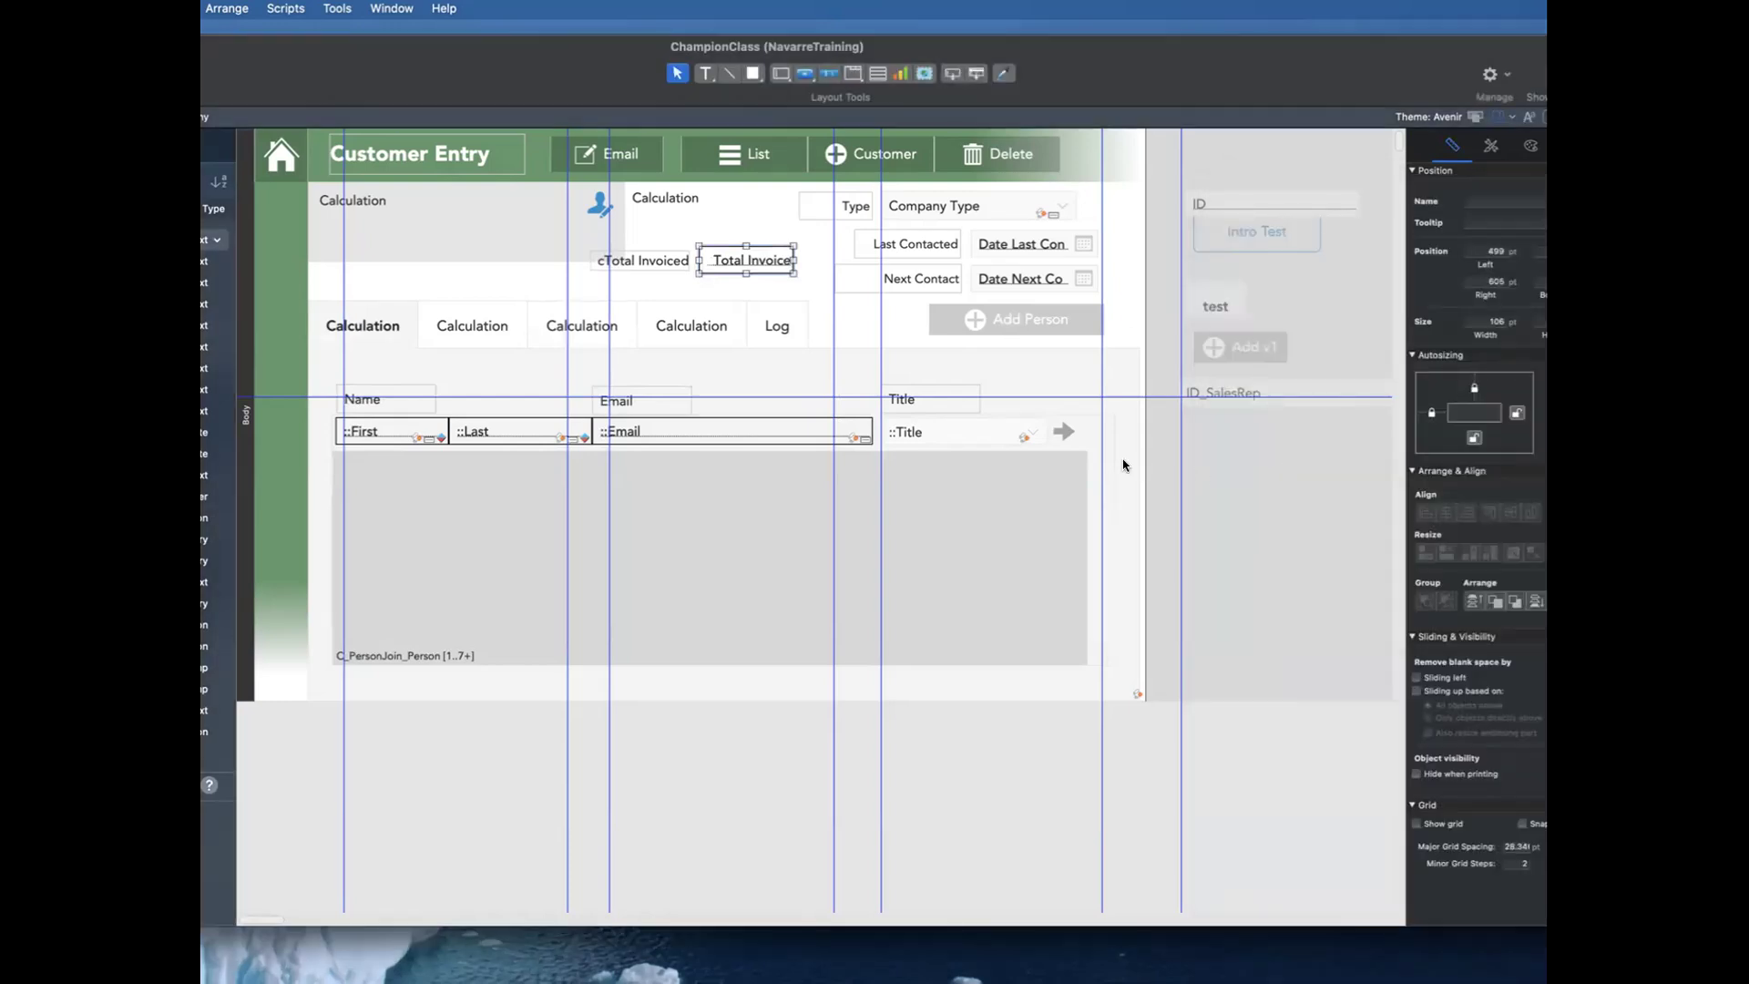
pyautogui.press('super+b')
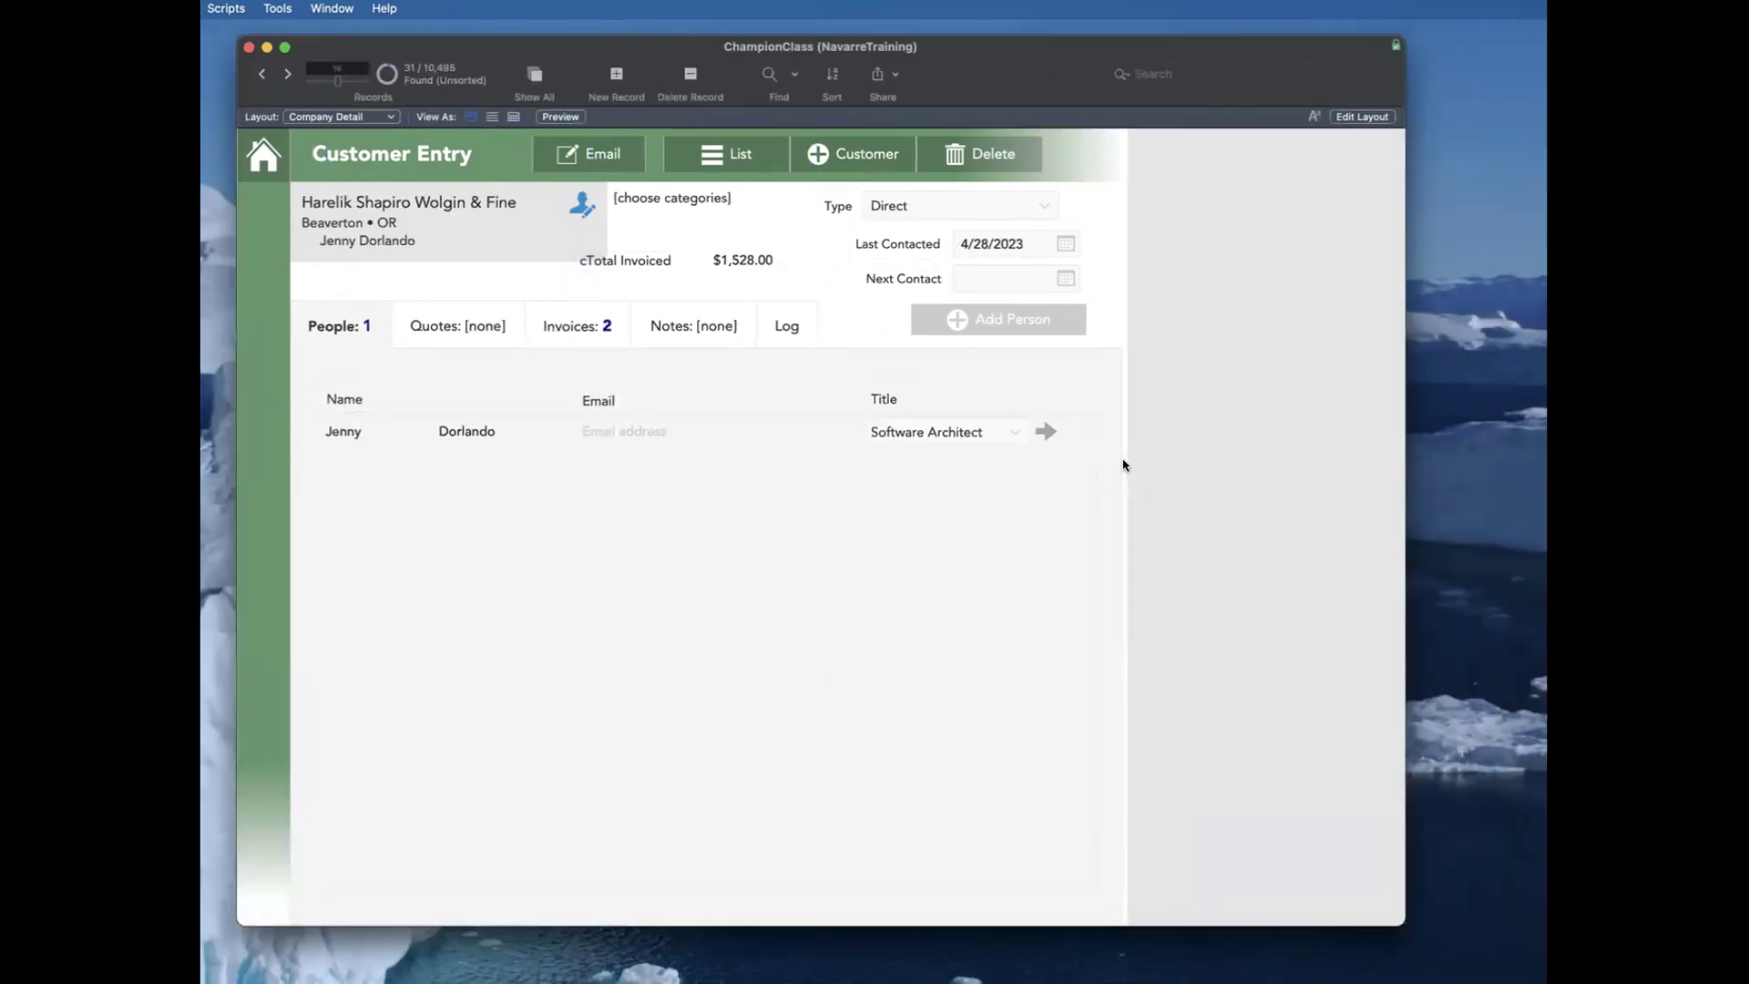
pyautogui.hotkey('ctrl', 'Down')
pyautogui.hotkey('ctrl', 'Down')
pyautogui.hotkey('ctrl', 'Down')
pyautogui.hotkey('ctrl', 'Down')
pyautogui.hotkey('ctrl', 'Down')
pyautogui.hotkey('ctrl', 'Down')
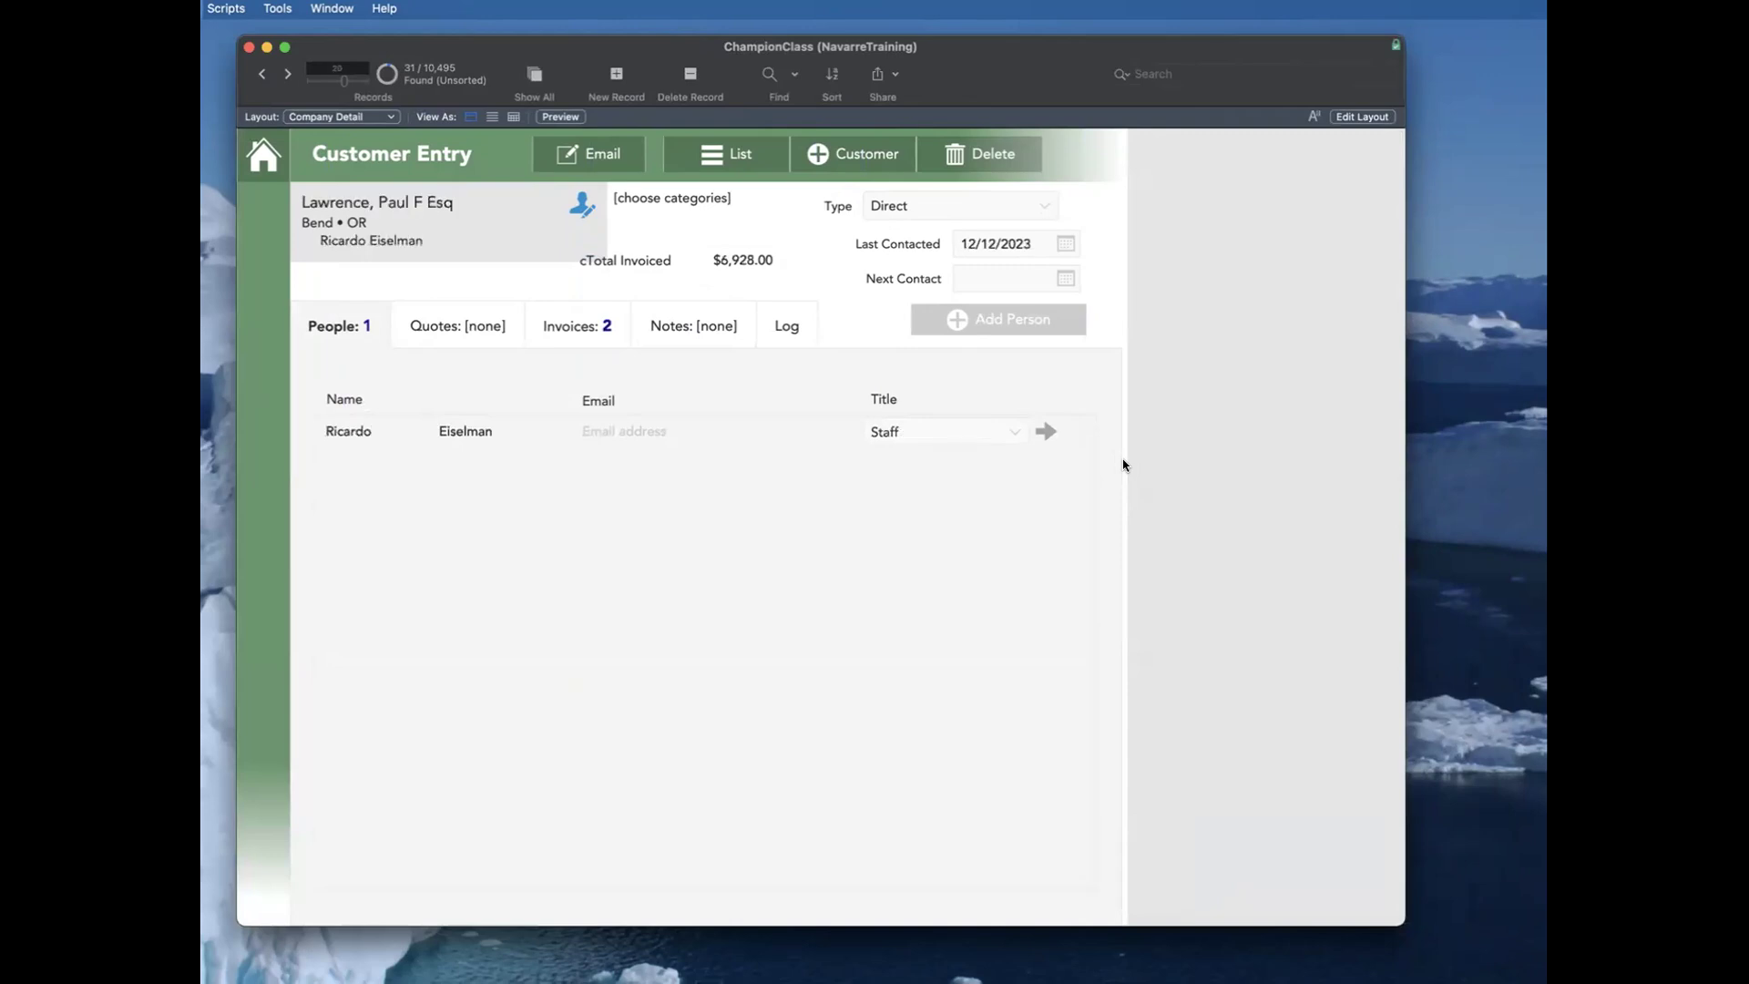
# Step: Move forward through the remaining customer records to Parks Paint & Varnish Co, watching how the stored total loads
pyautogui.hotkey('ctrl', 'Down')
pyautogui.hotkey('ctrl', 'Down')
pyautogui.hotkey('ctrl', 'Down')
pyautogui.hotkey('ctrl', 'Down')
pyautogui.hotkey('ctrl', 'Down')
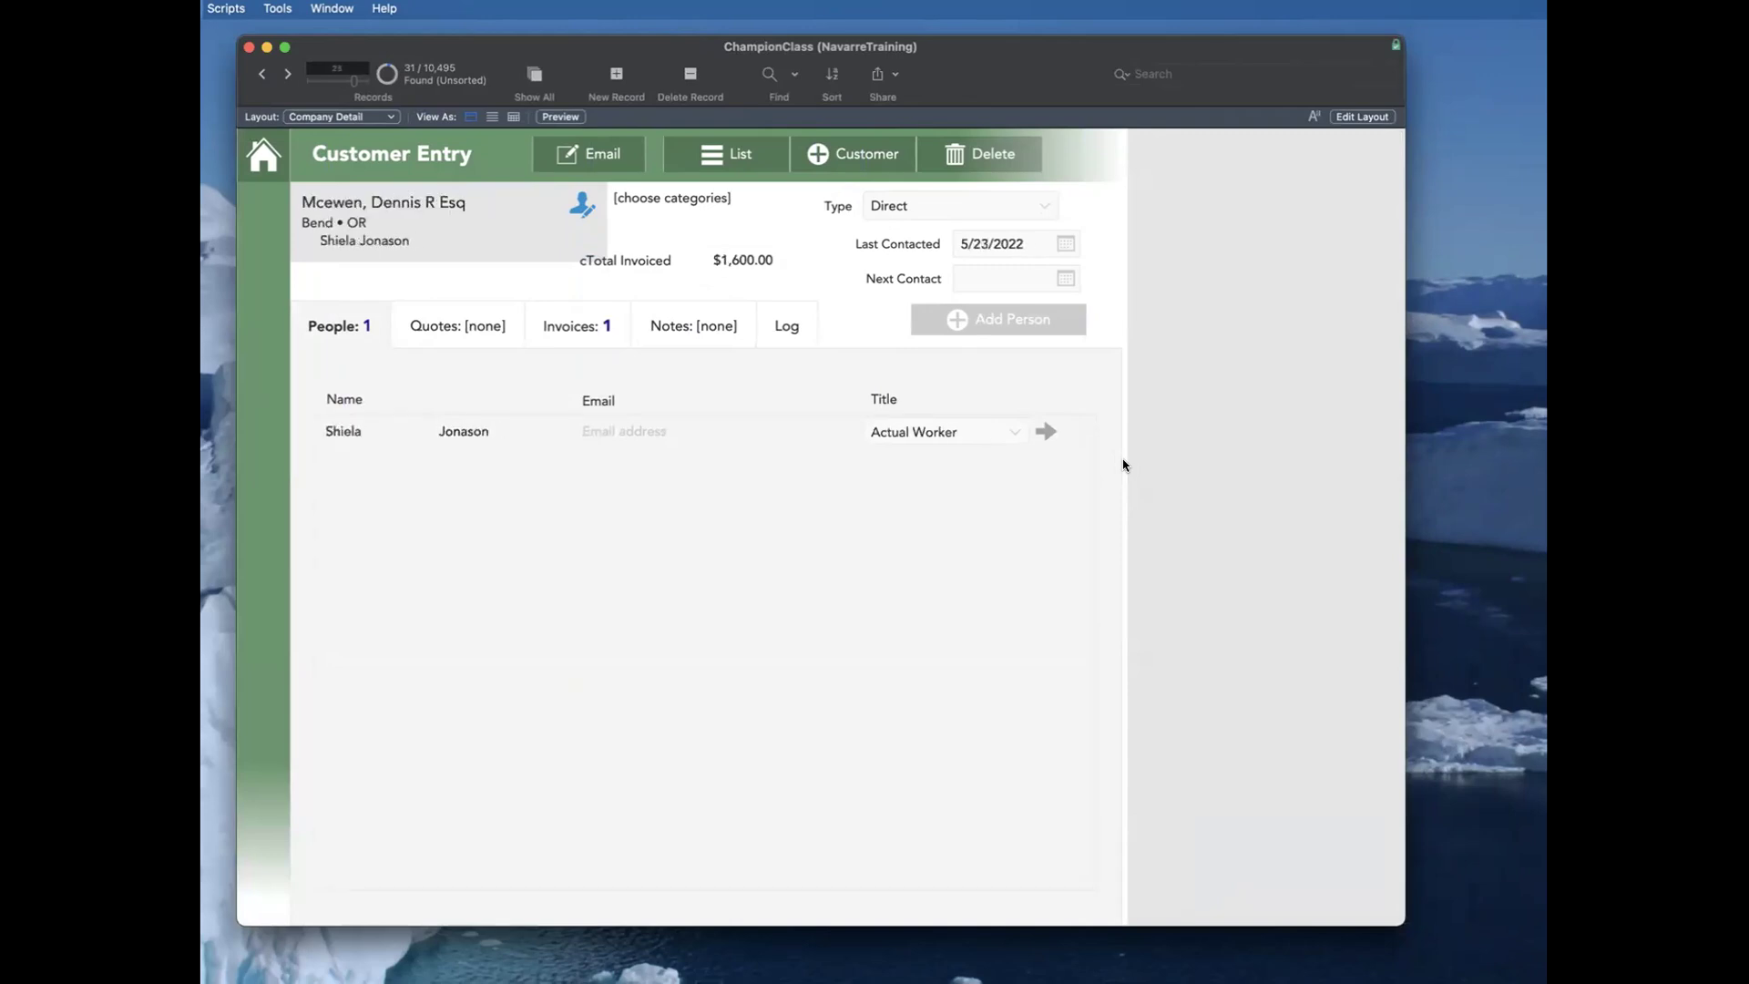
pyautogui.hotkey('ctrl', 'Down')
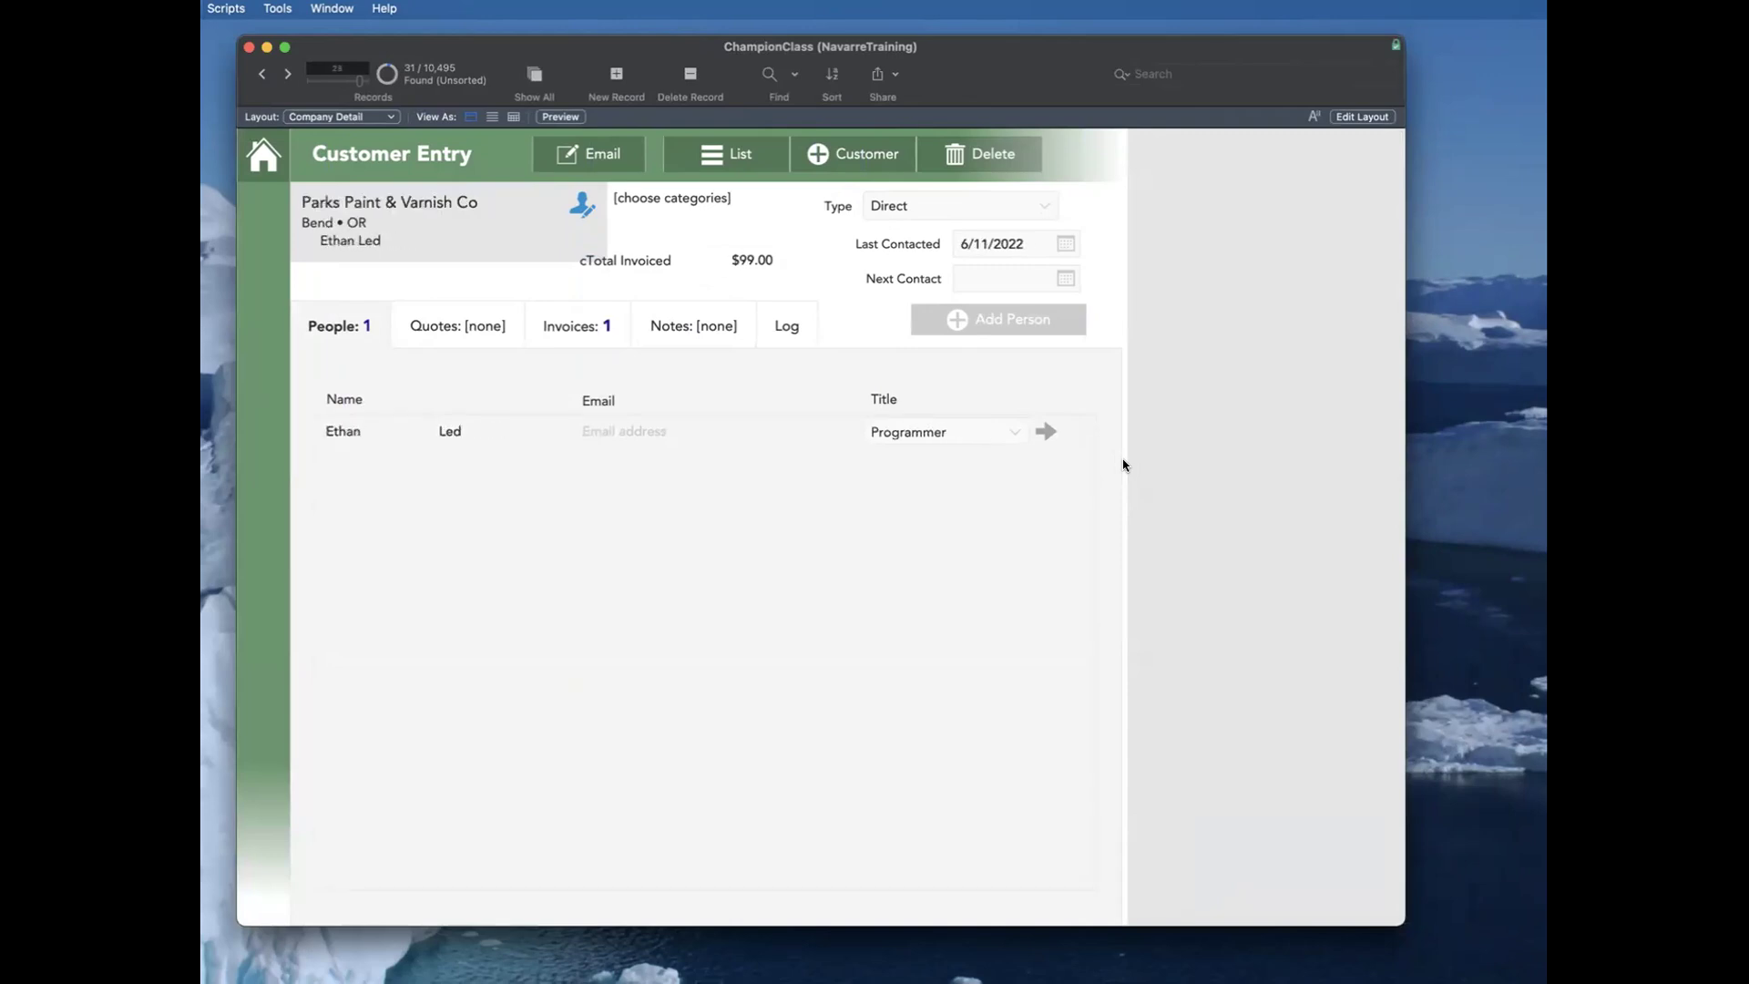
# Step: Delete the cTotal Invoiced label from the customer header layout, return to browsing, and show the customer's invoices
pyautogui.press('super+l')
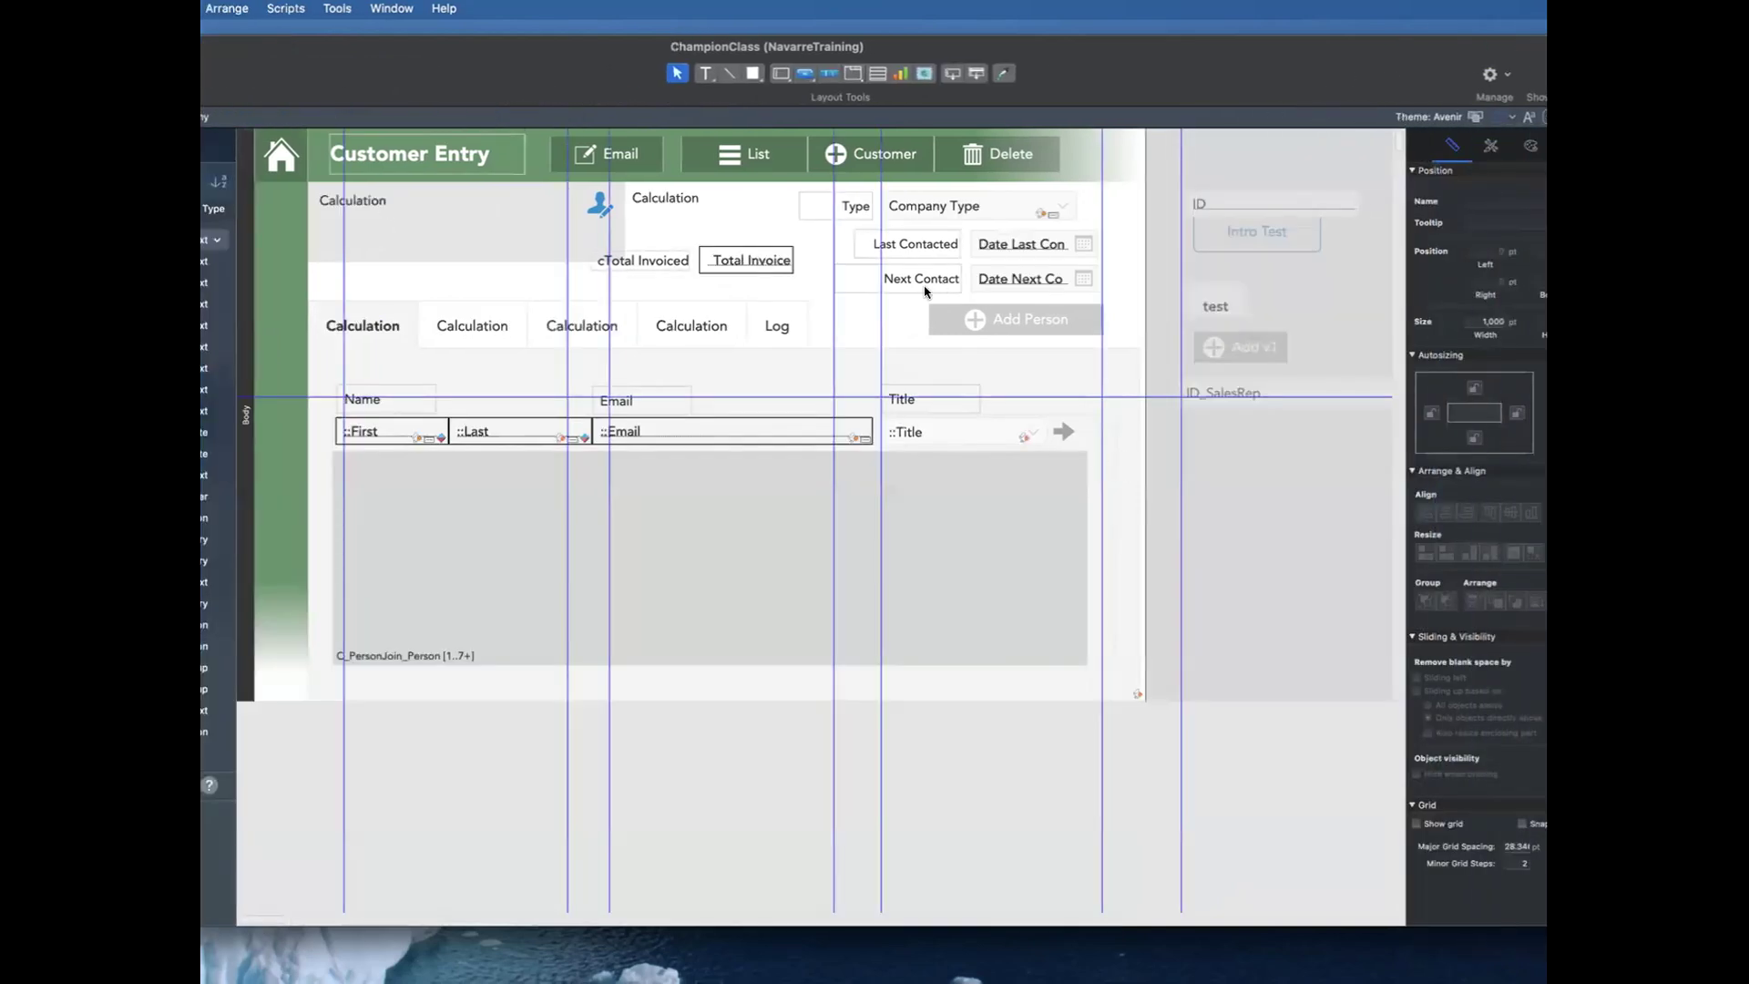
pyautogui.click(753, 262)
pyautogui.click(649, 261)
pyautogui.press('Delete')
pyautogui.press('super+b')
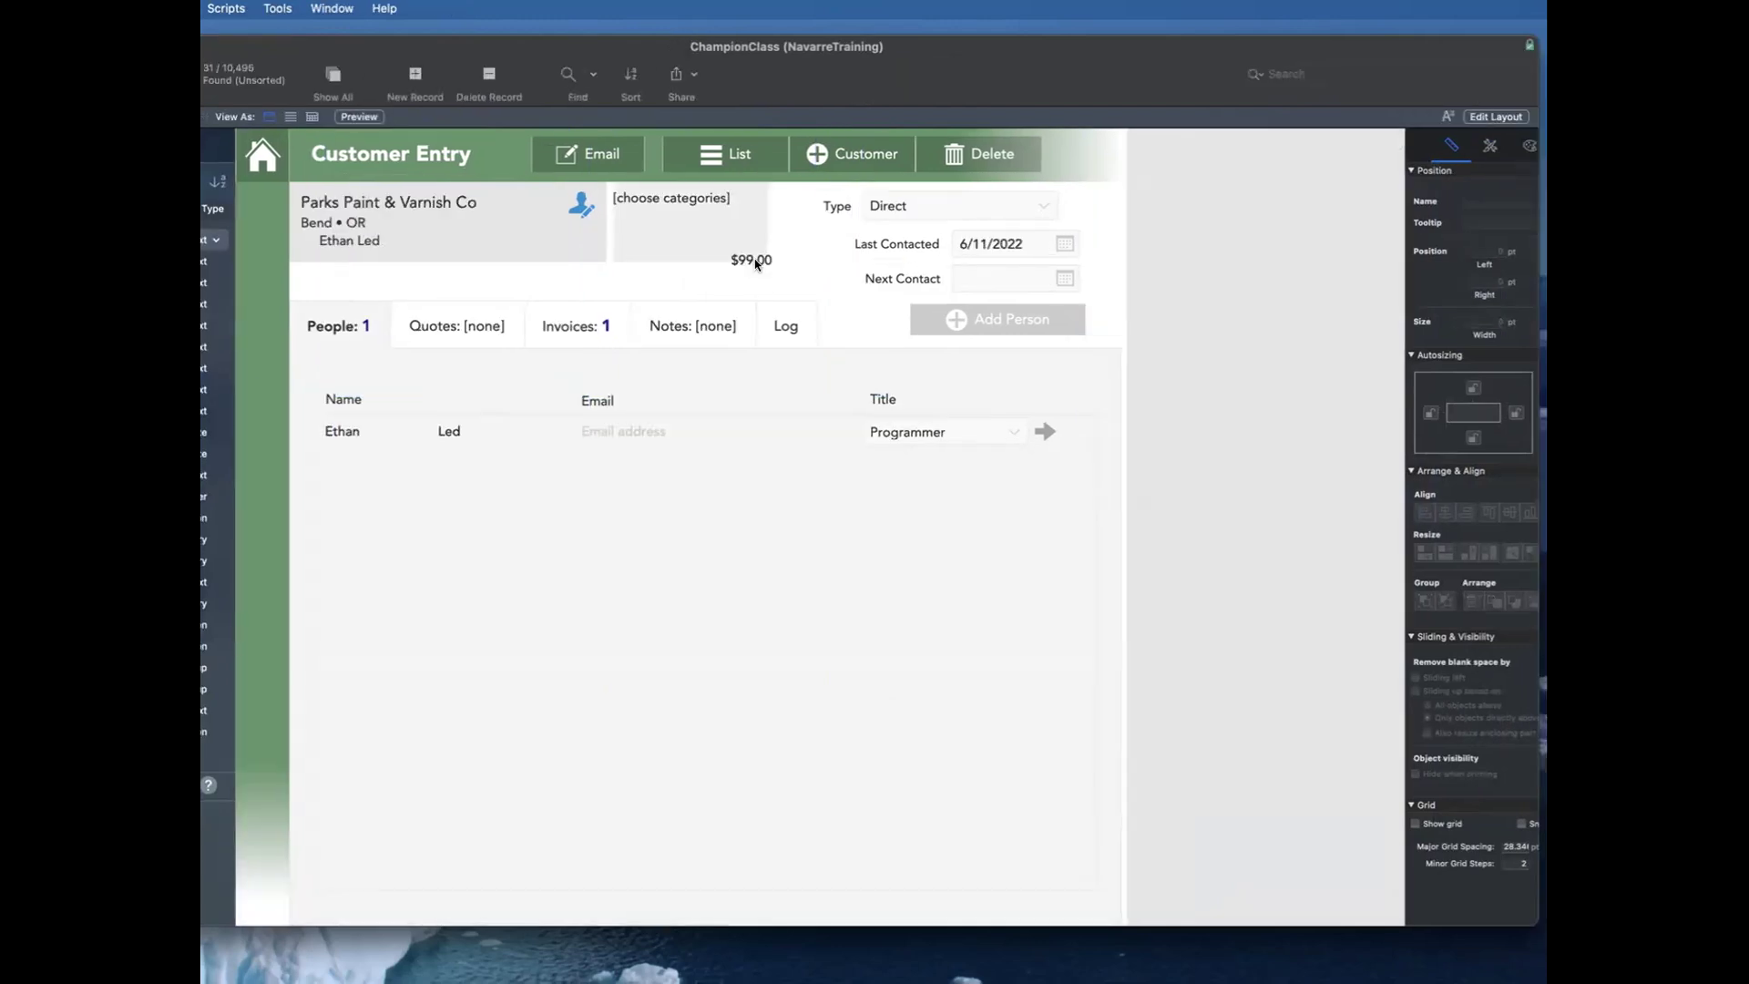
pyautogui.click(584, 326)
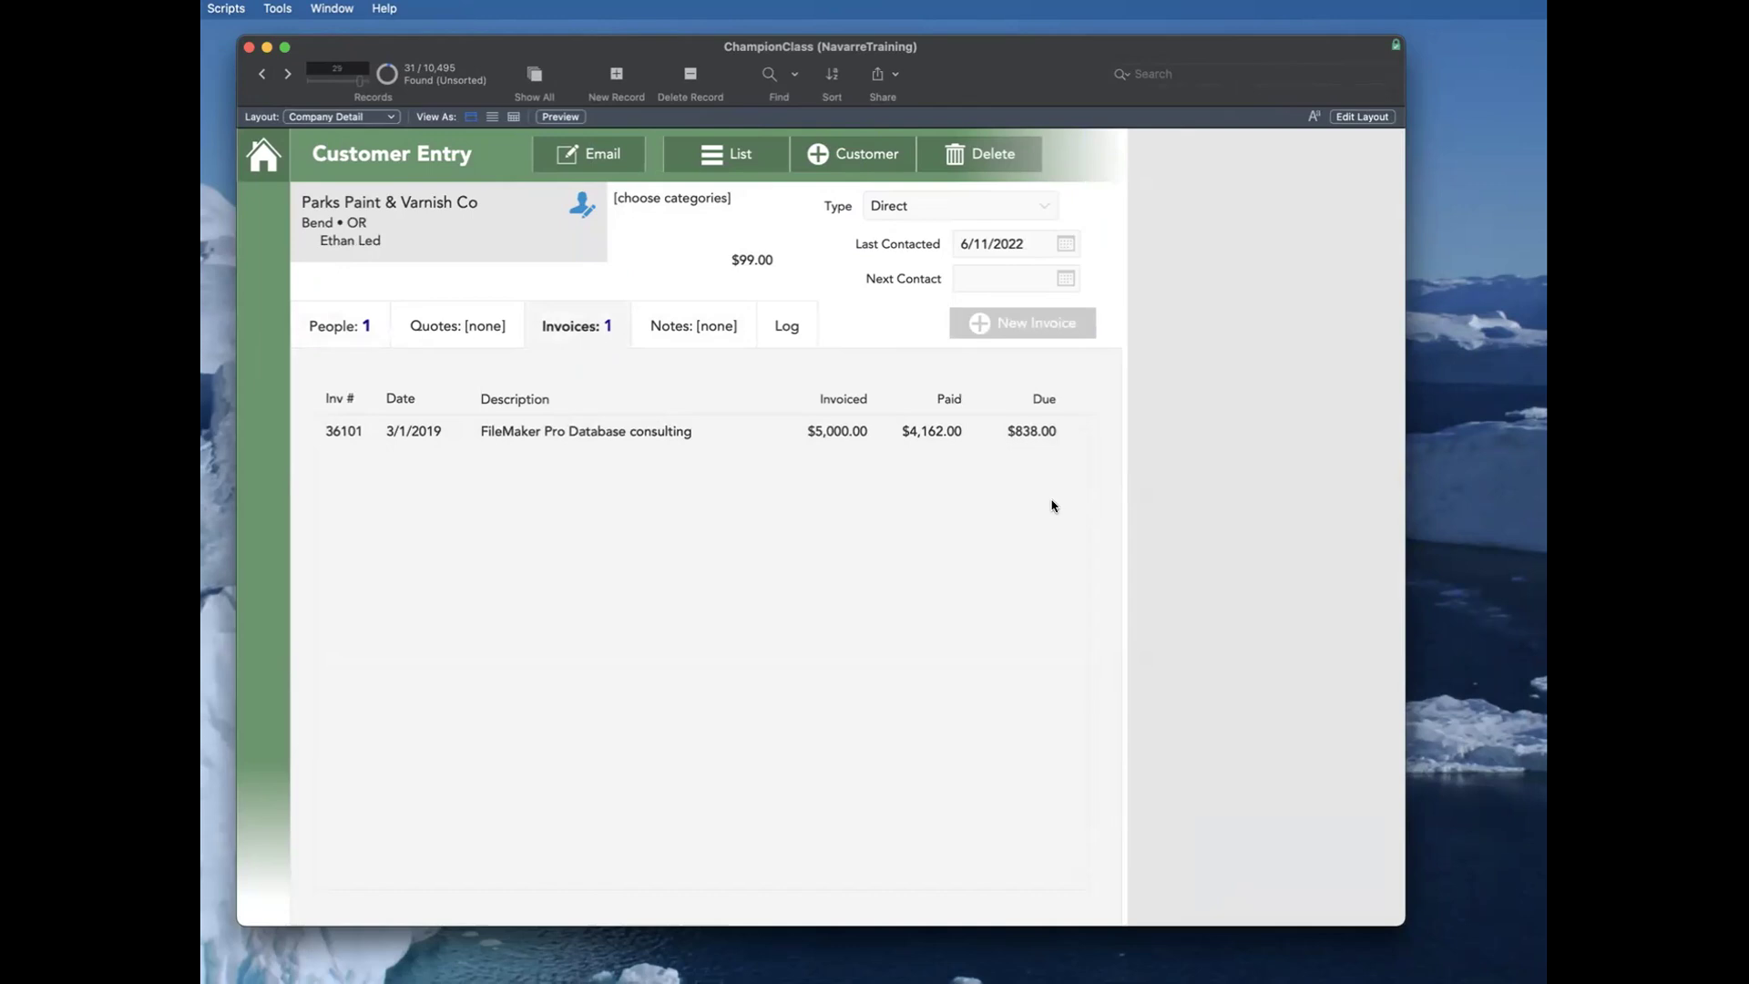
# Step: Collapse the Company Module script folder, duplicate the Recalc Invoice script, and rename the copy Recalc Company
pyautogui.press('super+shift+s')
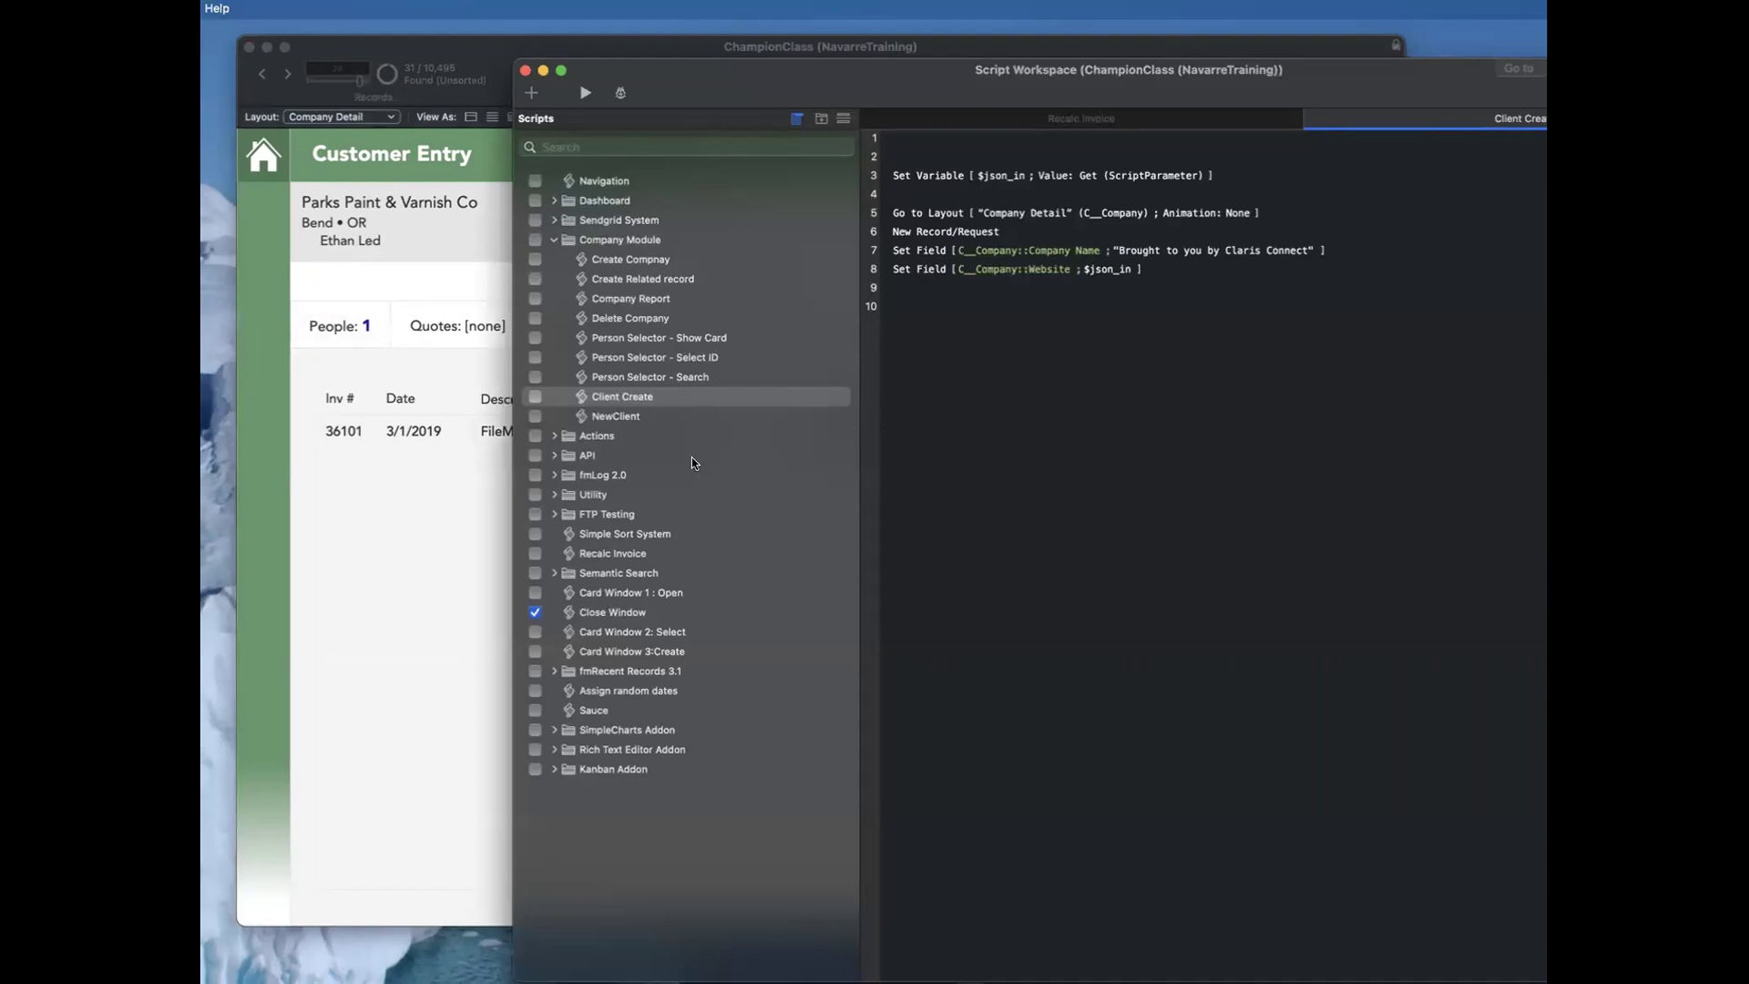
pyautogui.click(746, 239)
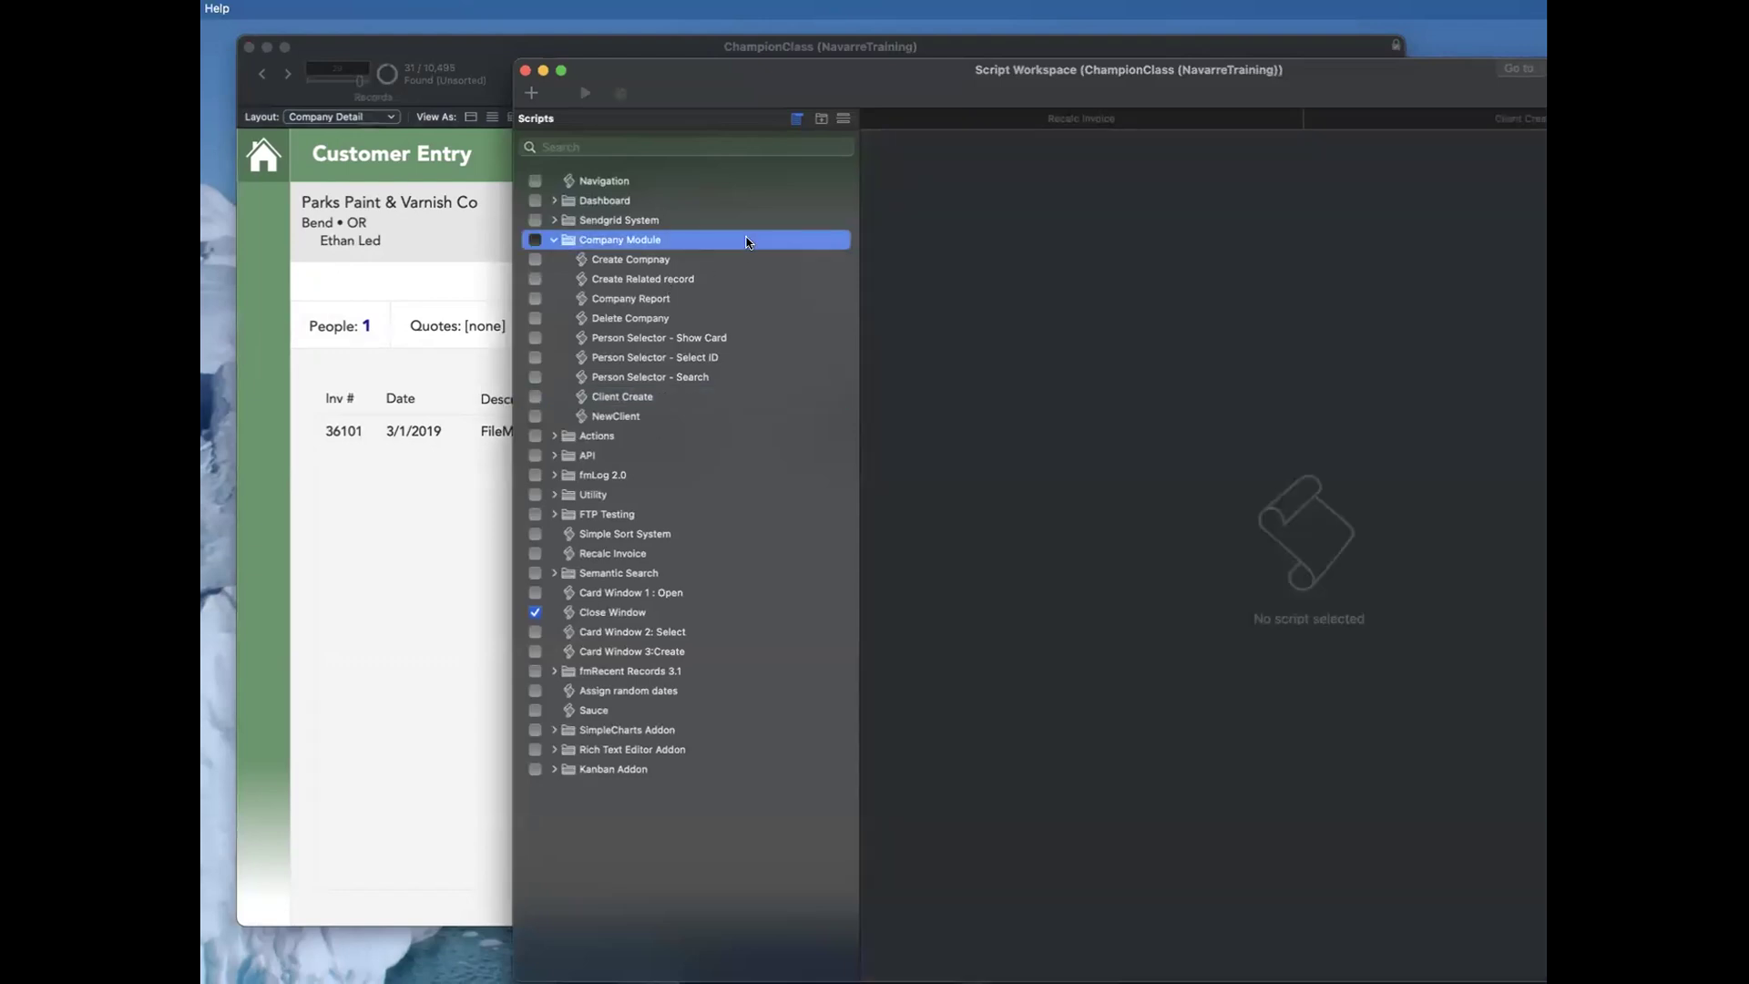
pyautogui.press('Left')
pyautogui.click(726, 378)
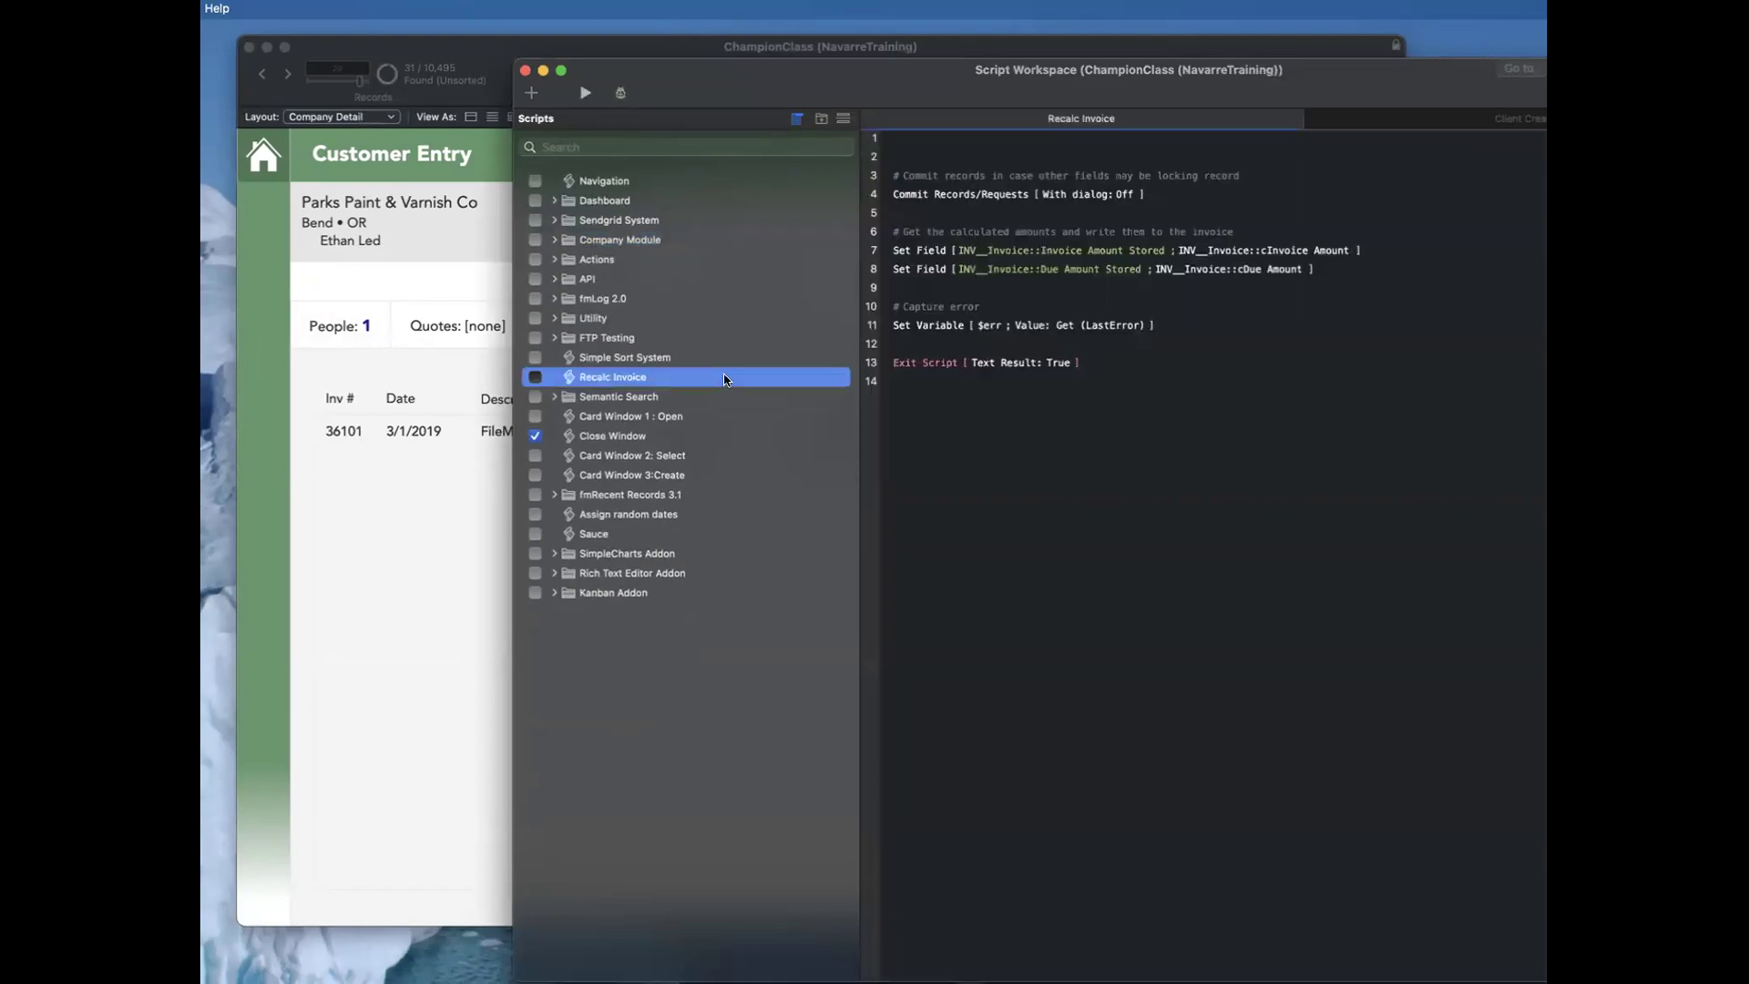
pyautogui.press('super+d')
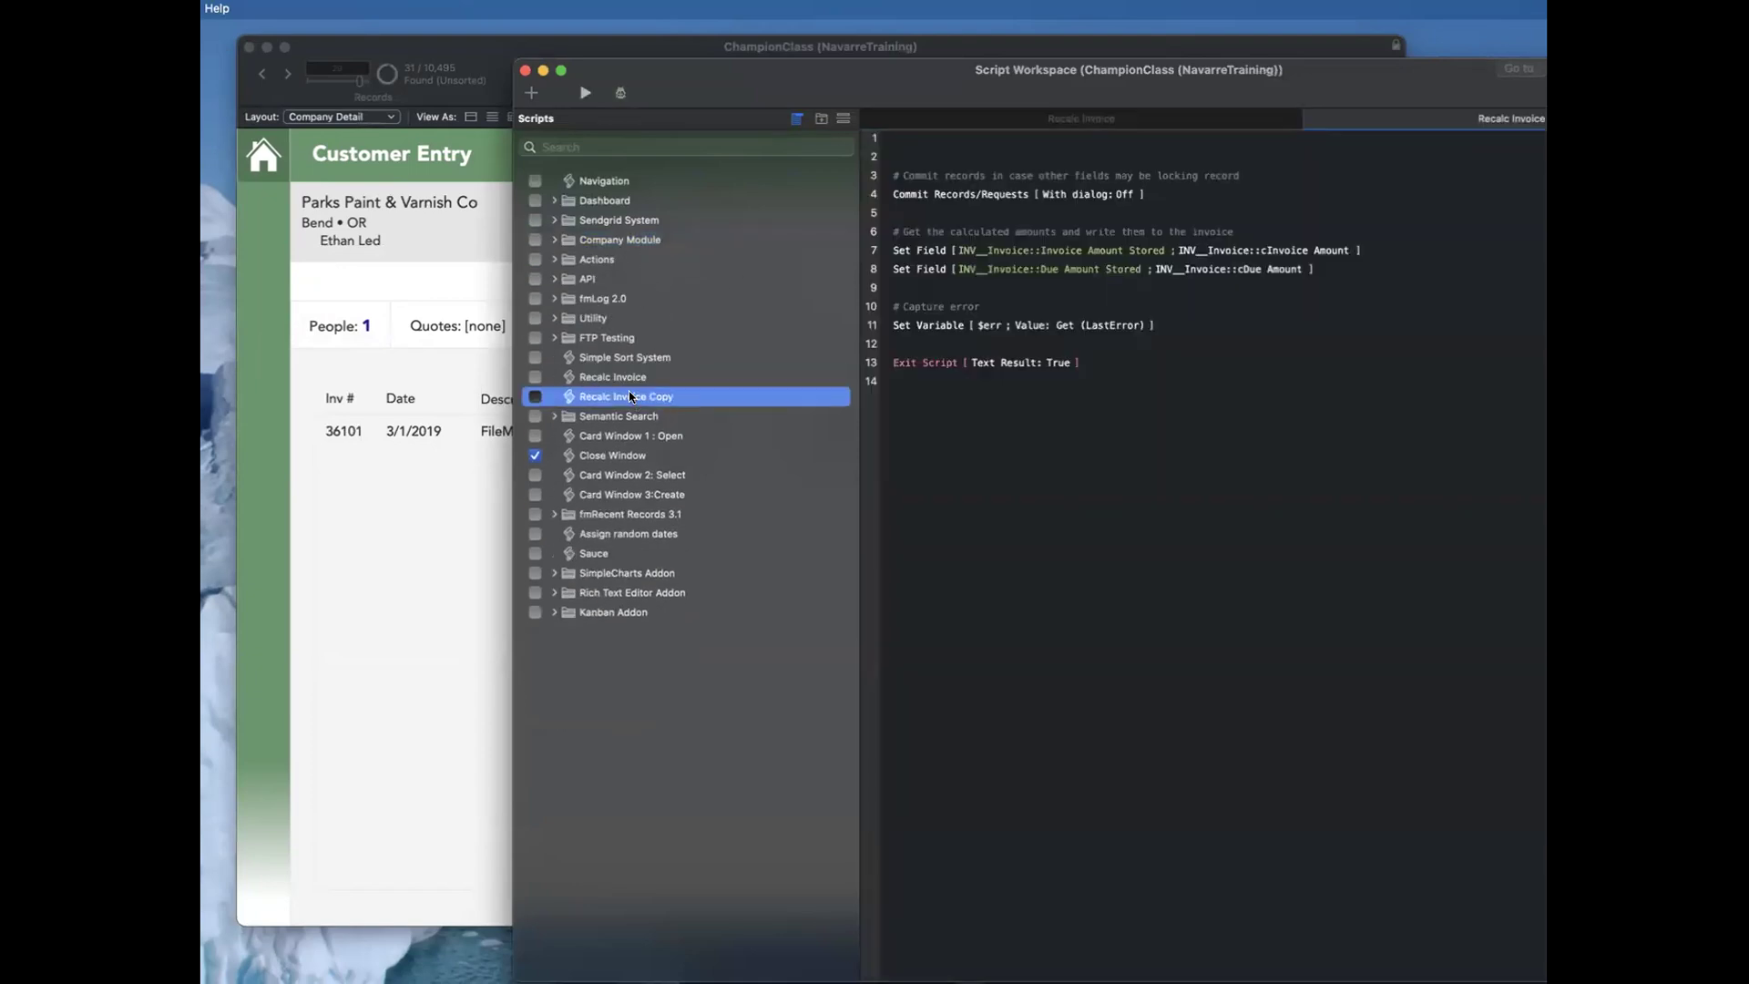
pyautogui.doubleClick(1448, 118)
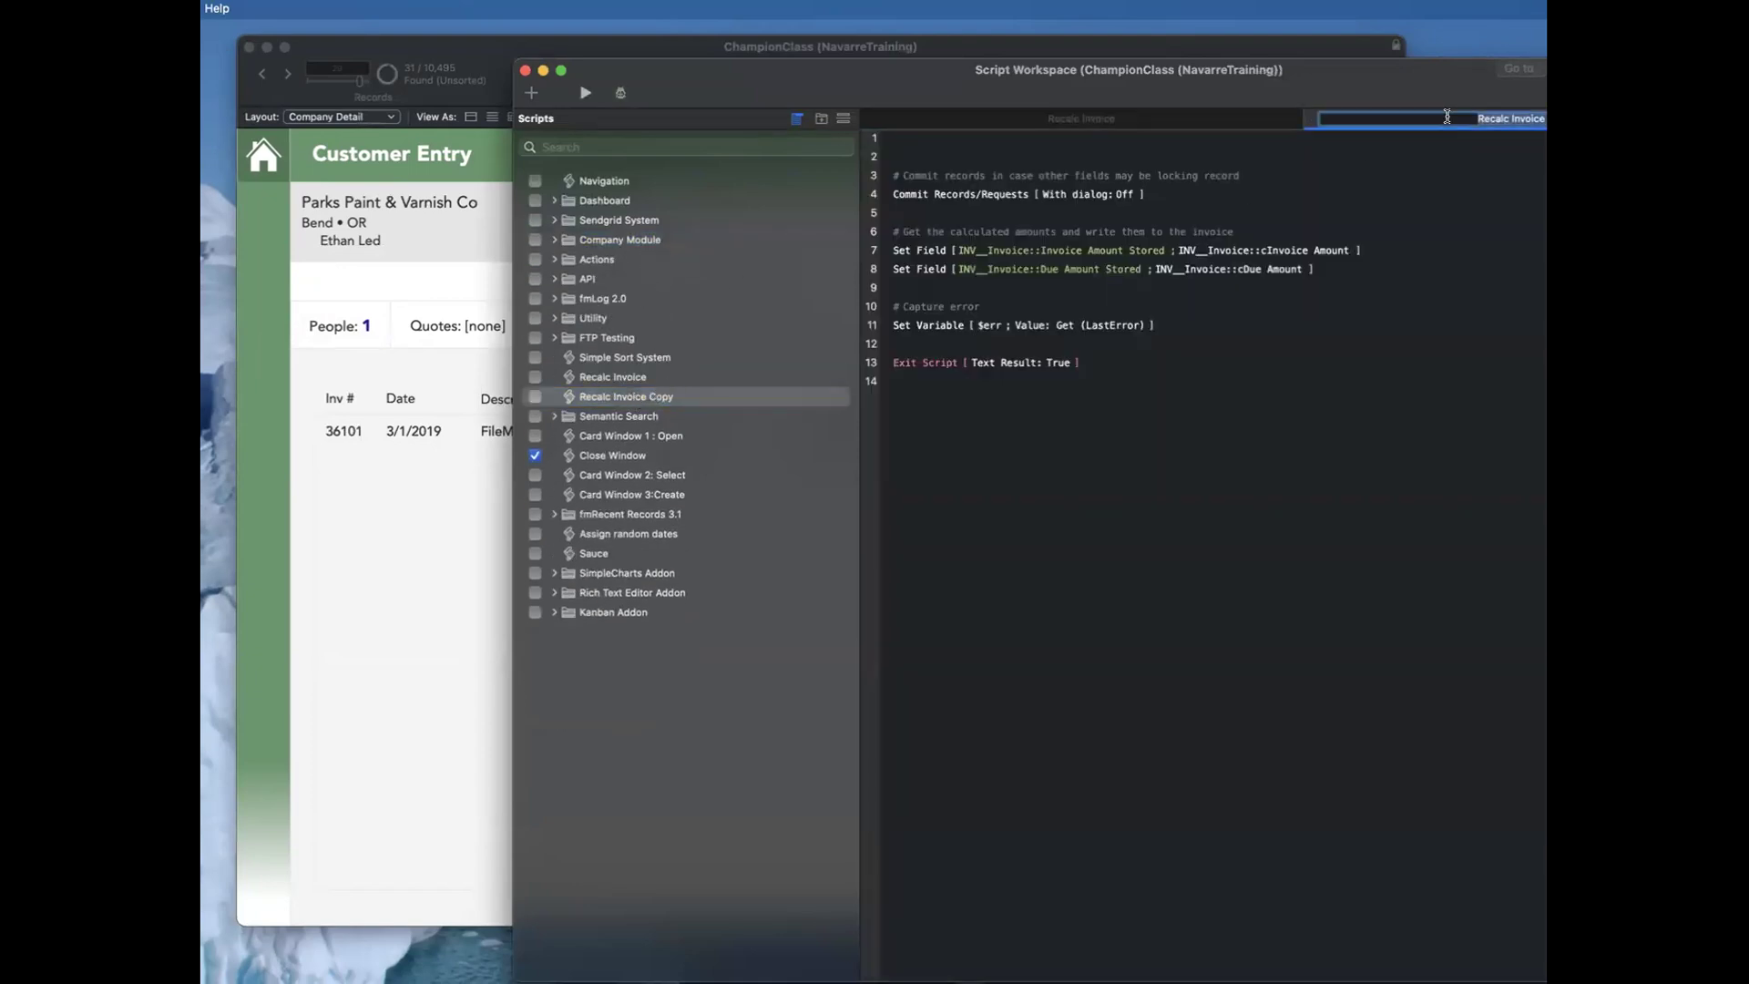
pyautogui.click(1515, 115)
pyautogui.moveTo(1512, 116); pyautogui.dragTo(1575, 118)
pyautogui.press('BackSpace')
pyautogui.write('Company')
pyautogui.press('Return')
pyautogui.moveTo(1232, 73); pyautogui.dragTo(1099, 82)
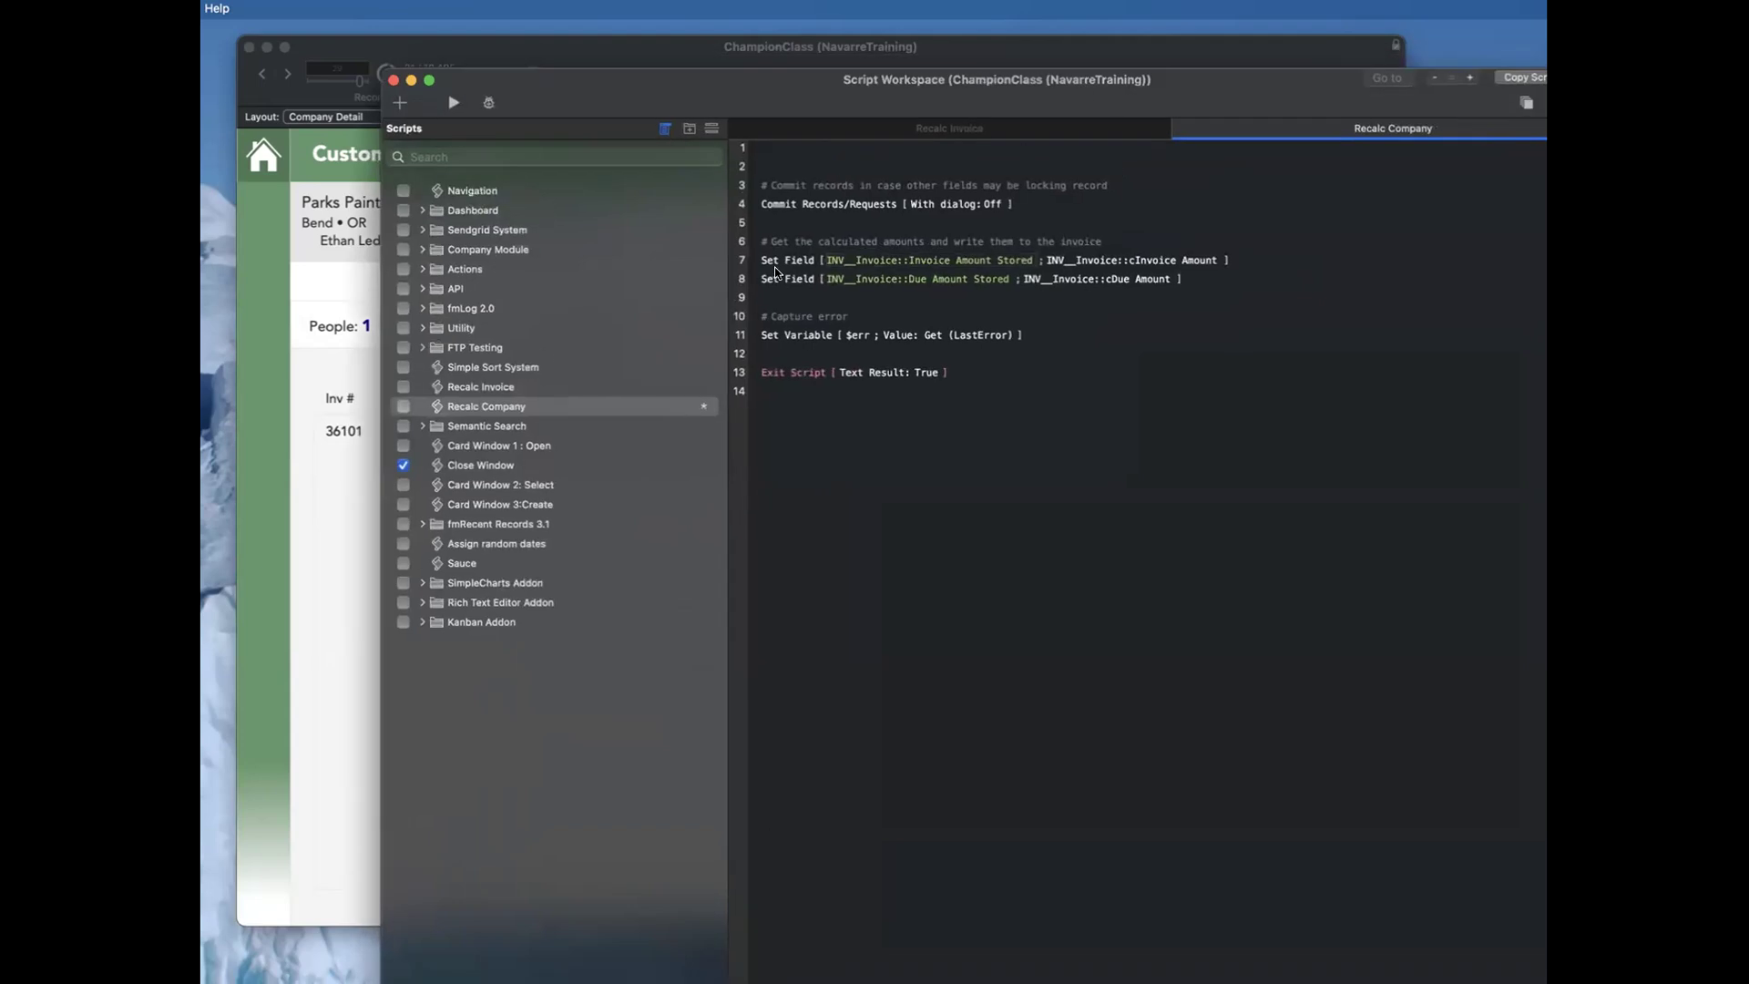
# Step: Delete the two invoice Set Field steps from the Recalc Company script
pyautogui.click(784, 263)
pyautogui.keyDown('shift'); pyautogui.click(791, 279); pyautogui.keyUp('shift')
pyautogui.press('BackSpace')
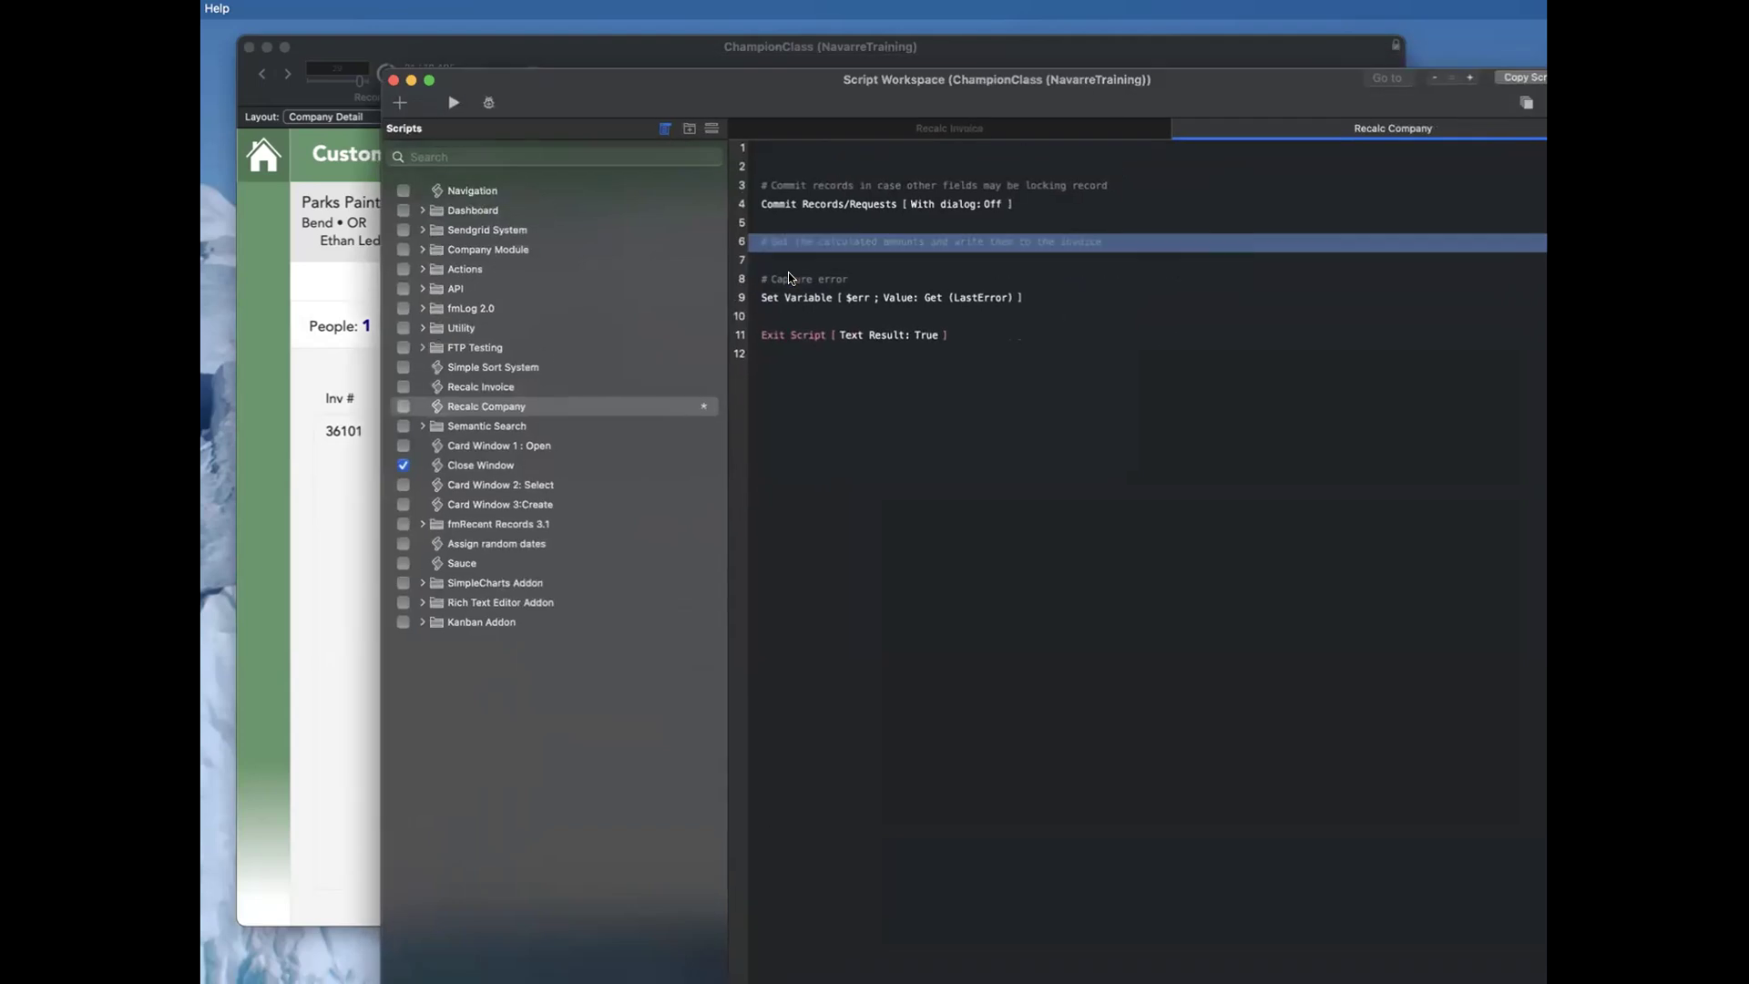
# Step: Add a Set Field step after the calculated-amounts comment that writes C__Company::cTotal Invoiced into C__Company::Total Invoiced Stored
pyautogui.press('Return')
pyautogui.write('sf')
pyautogui.press('Return')
pyautogui.press('space')
pyautogui.click(889, 293)
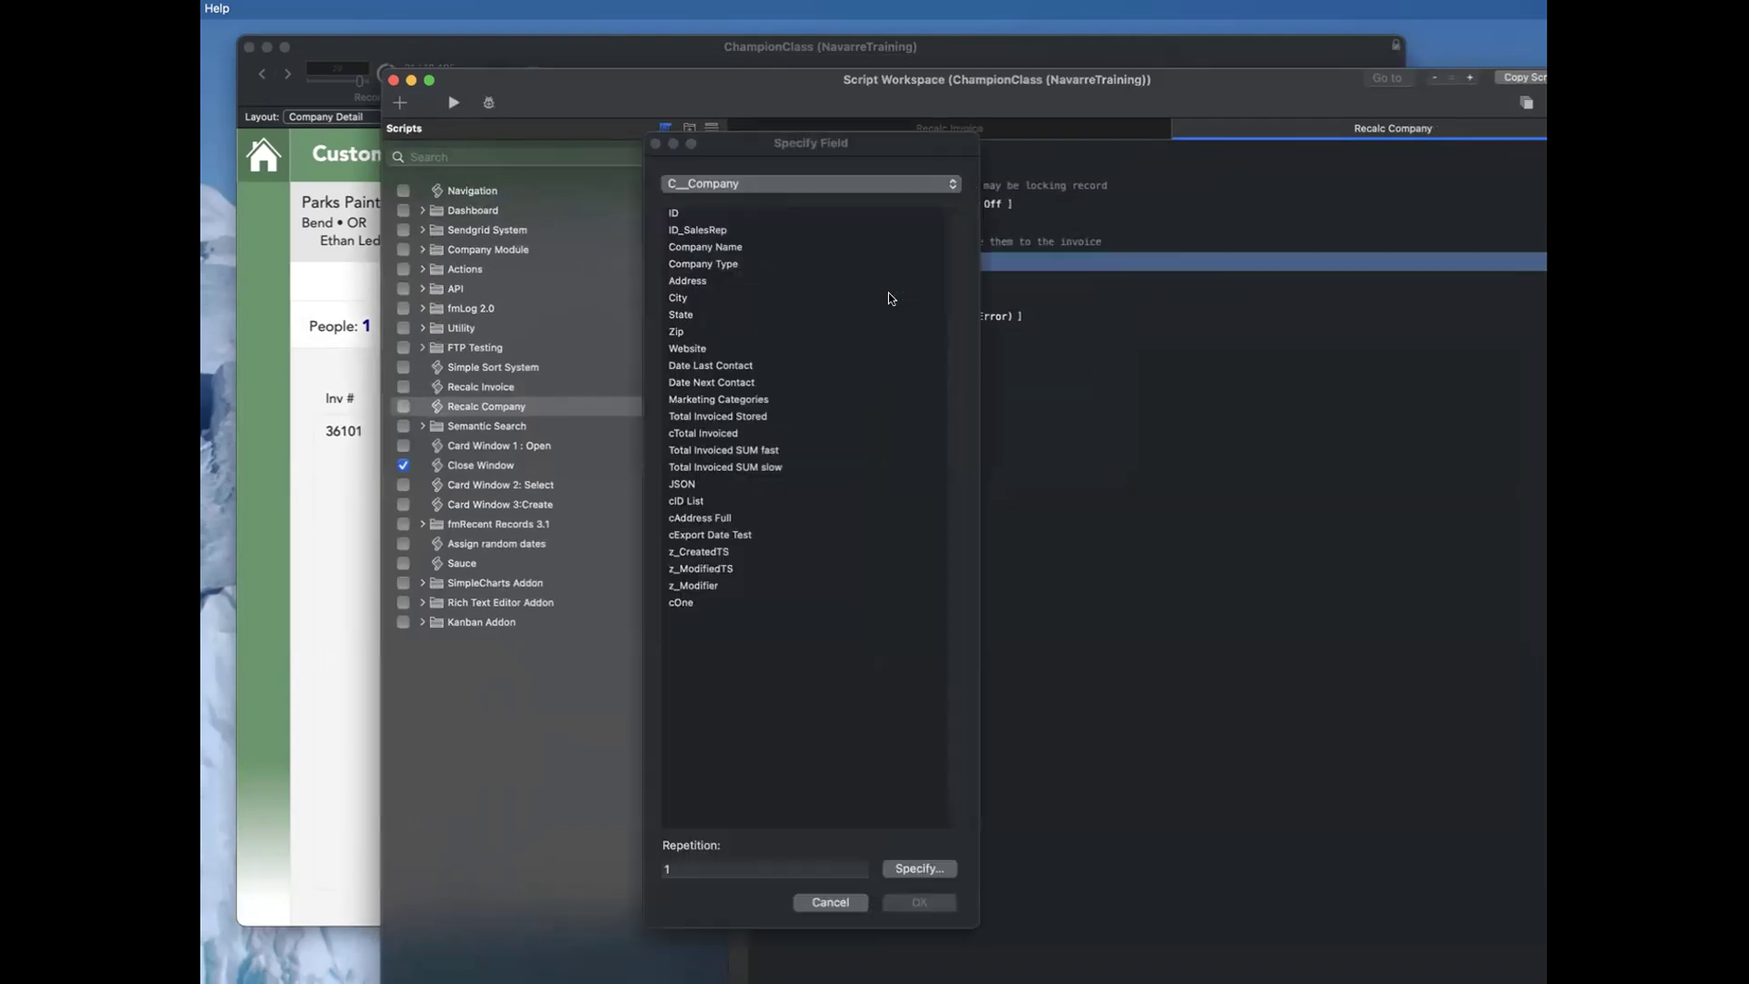
pyautogui.click(768, 416)
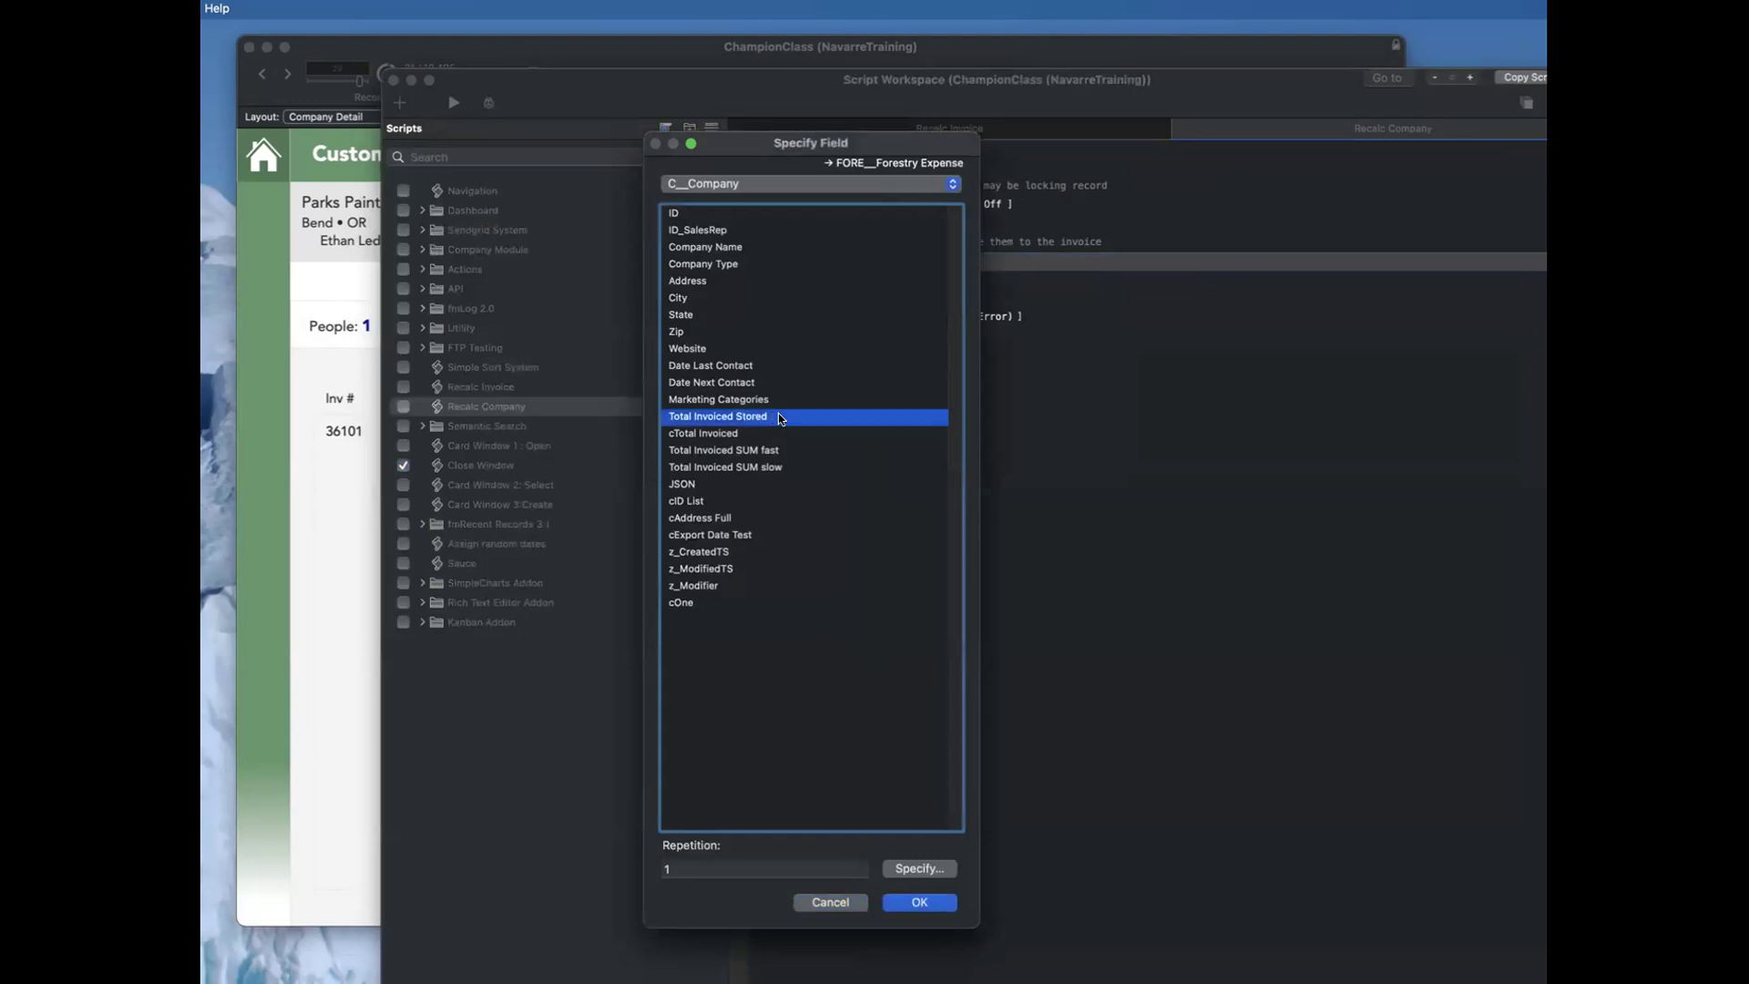
pyautogui.doubleClick(778, 415)
pyautogui.click(1113, 324)
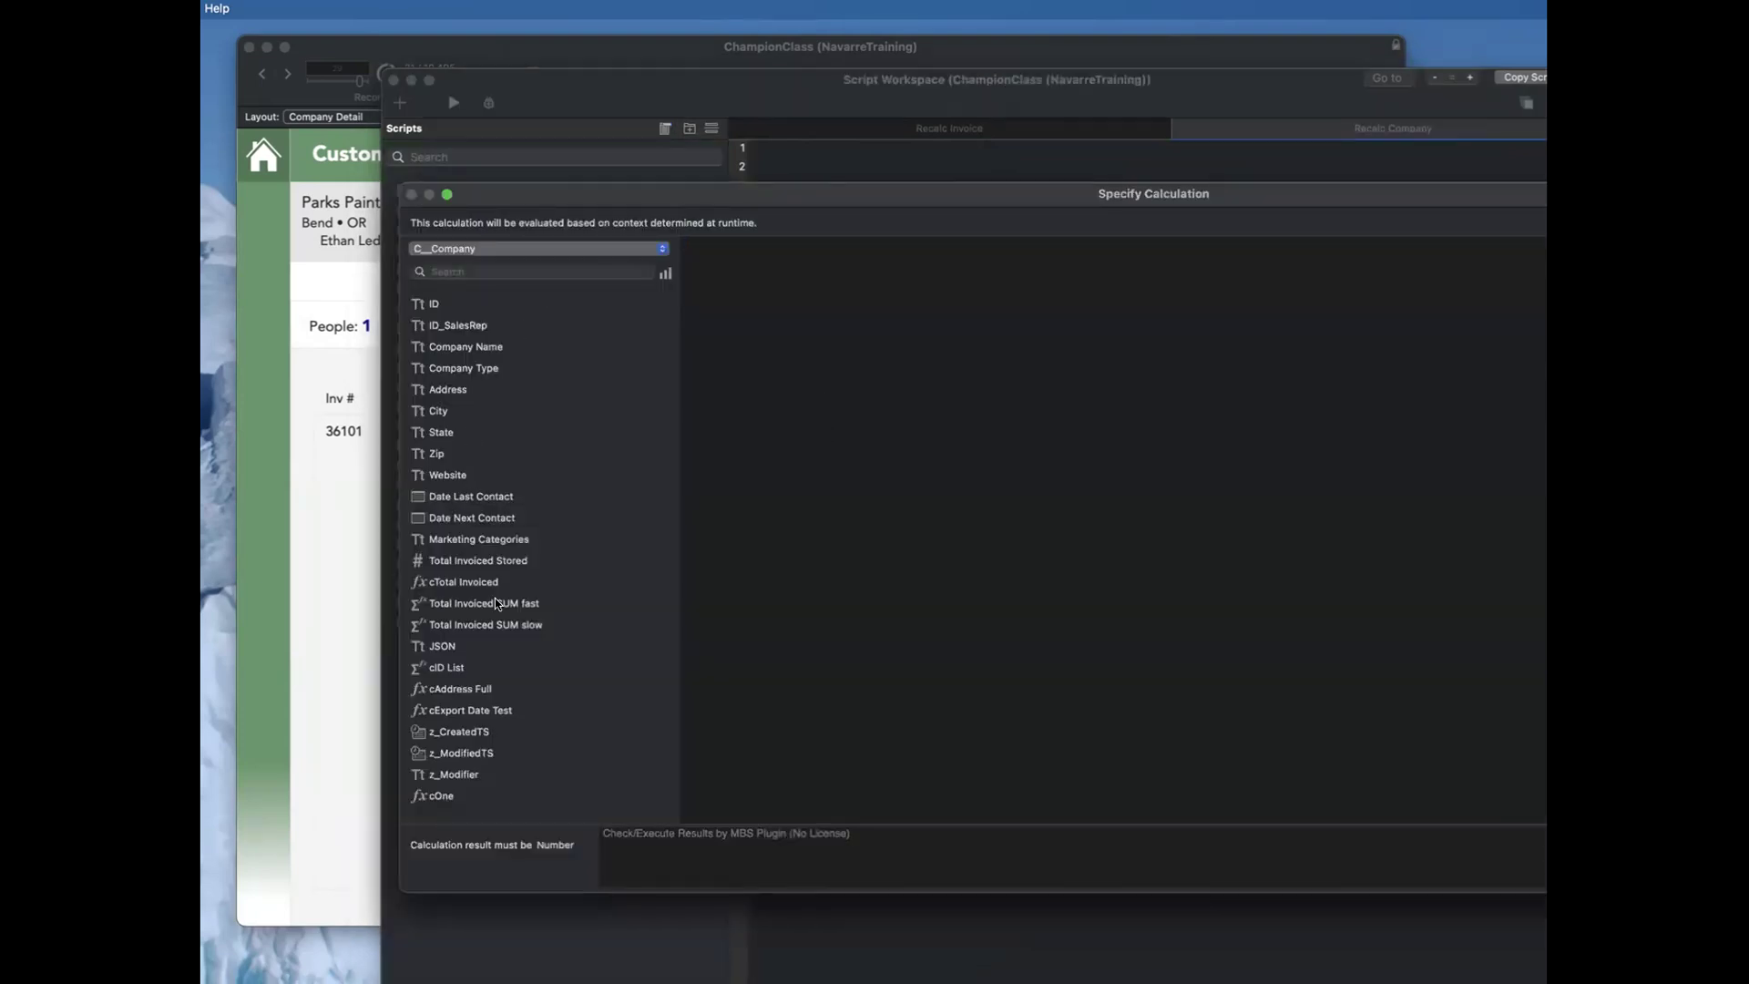
pyautogui.click(499, 581)
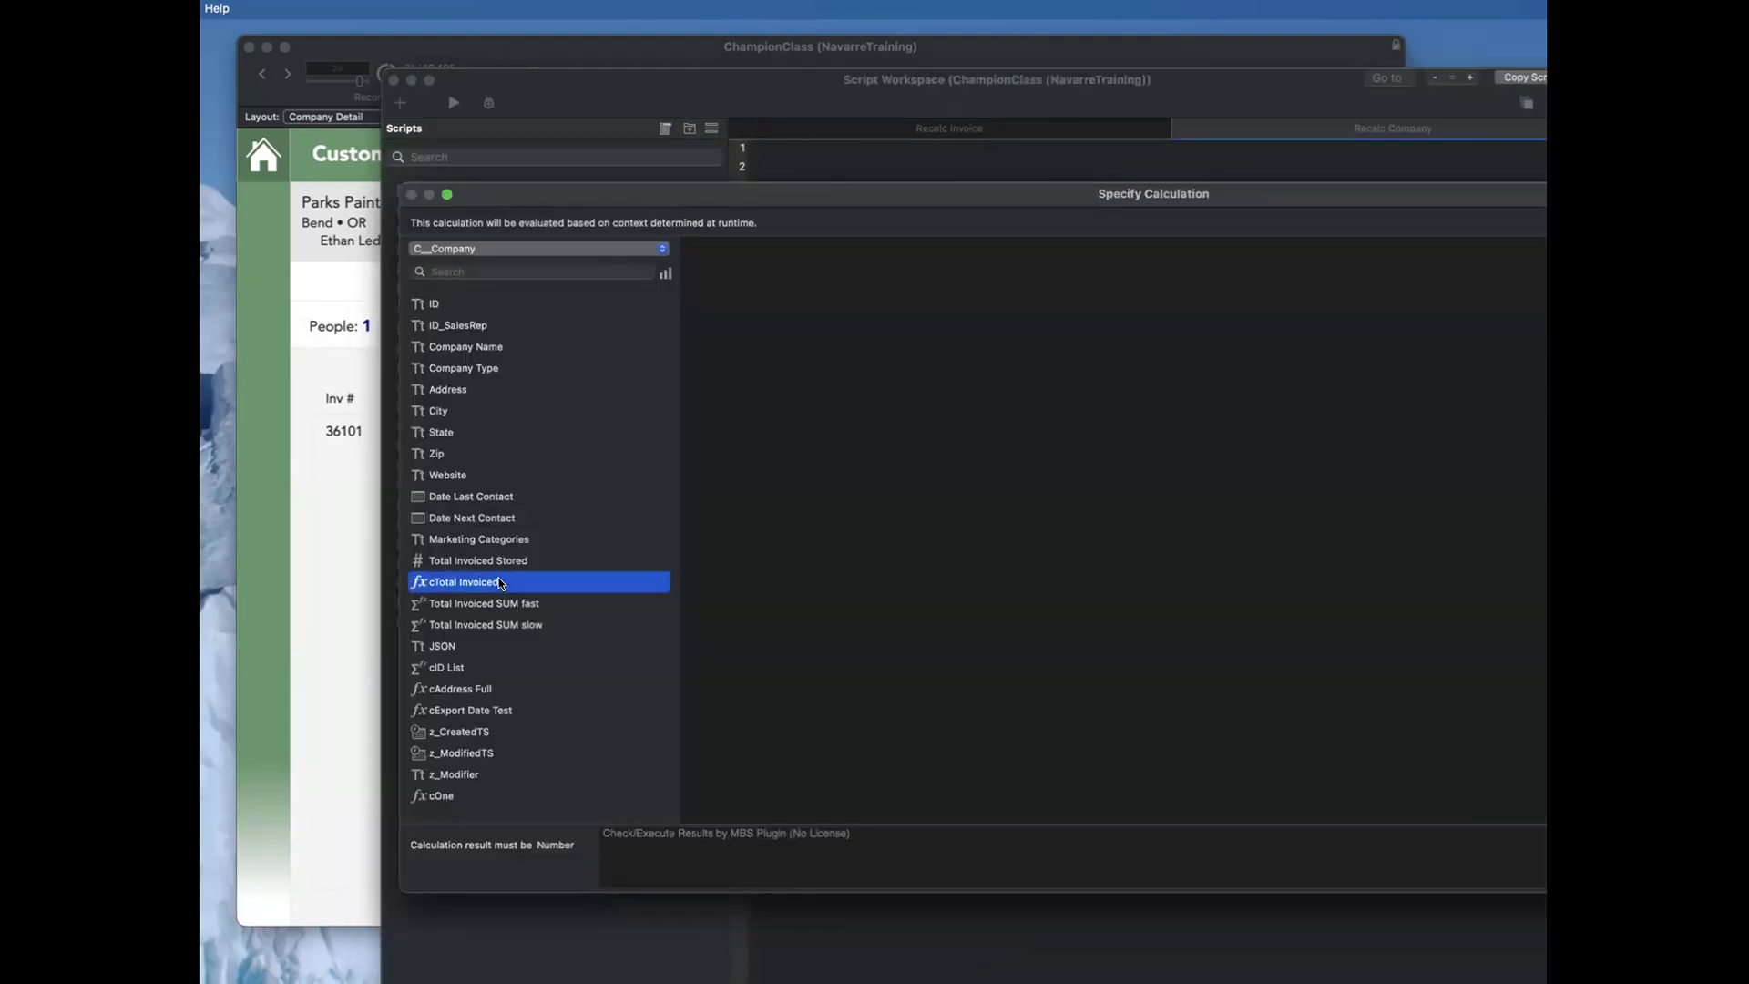
pyautogui.doubleClick(499, 581)
pyautogui.press('Return')
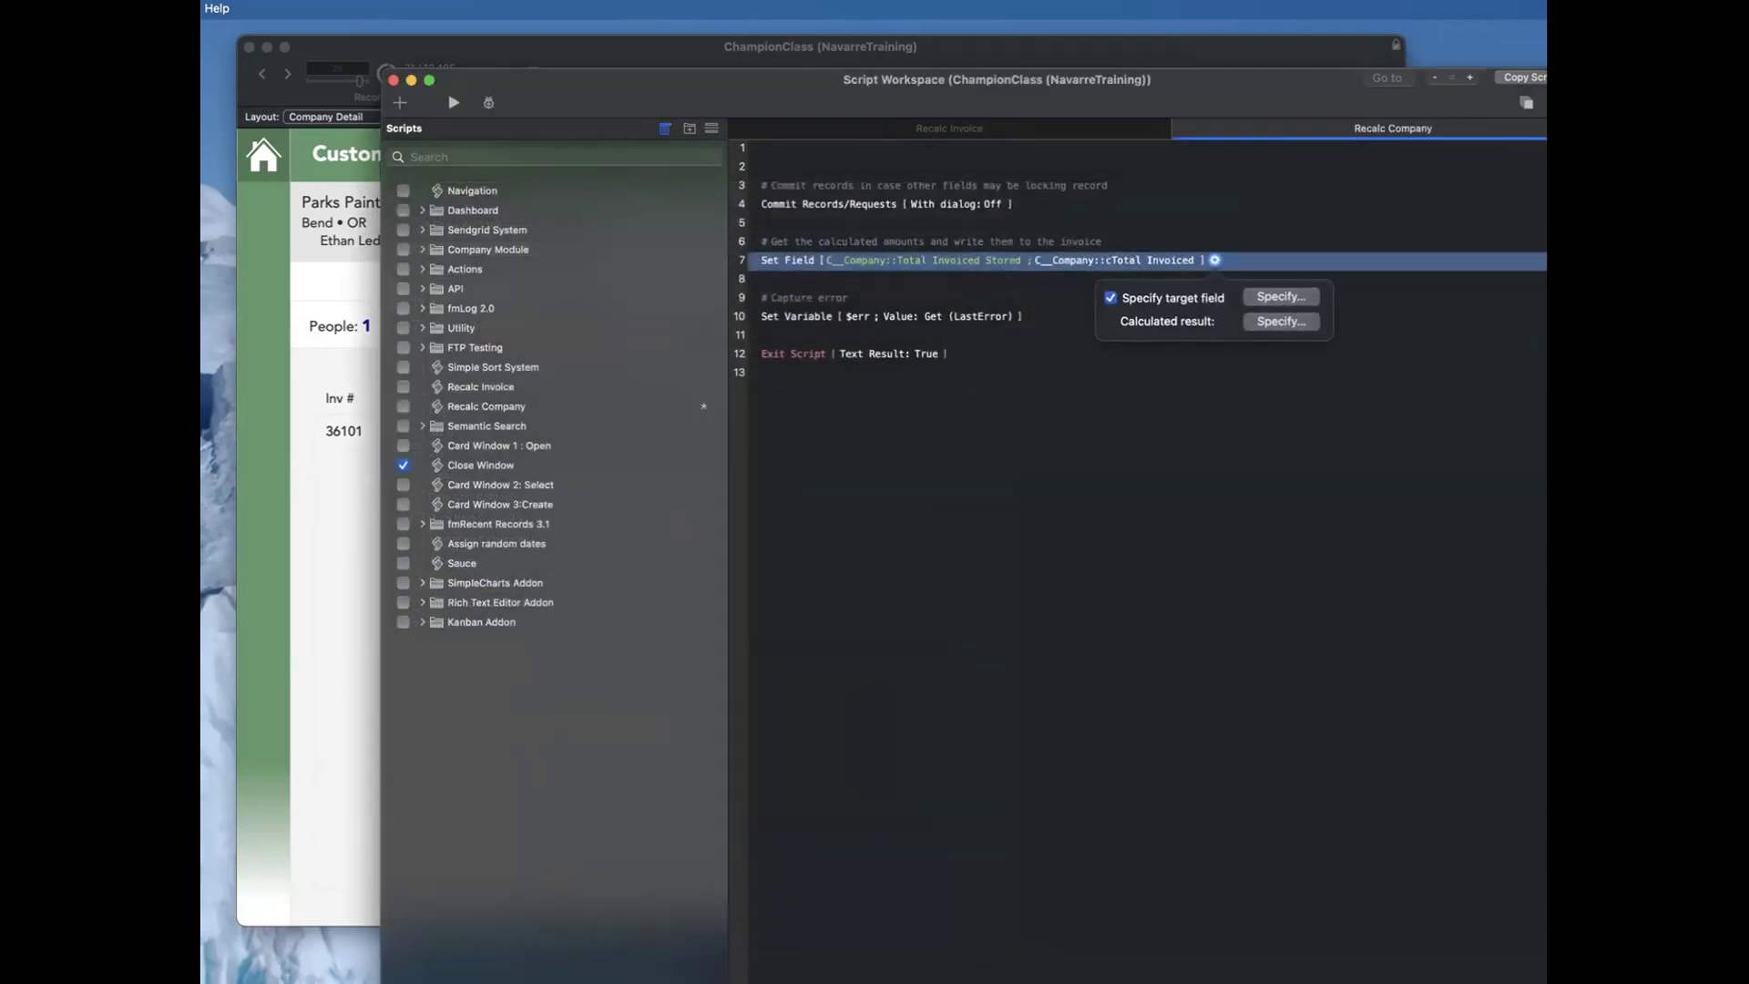
# Step: Save the Recalc Company script, close it, and close the Script Workspace
pyautogui.press('super+s')
pyautogui.moveTo(885, 80); pyautogui.dragTo(900, 80)
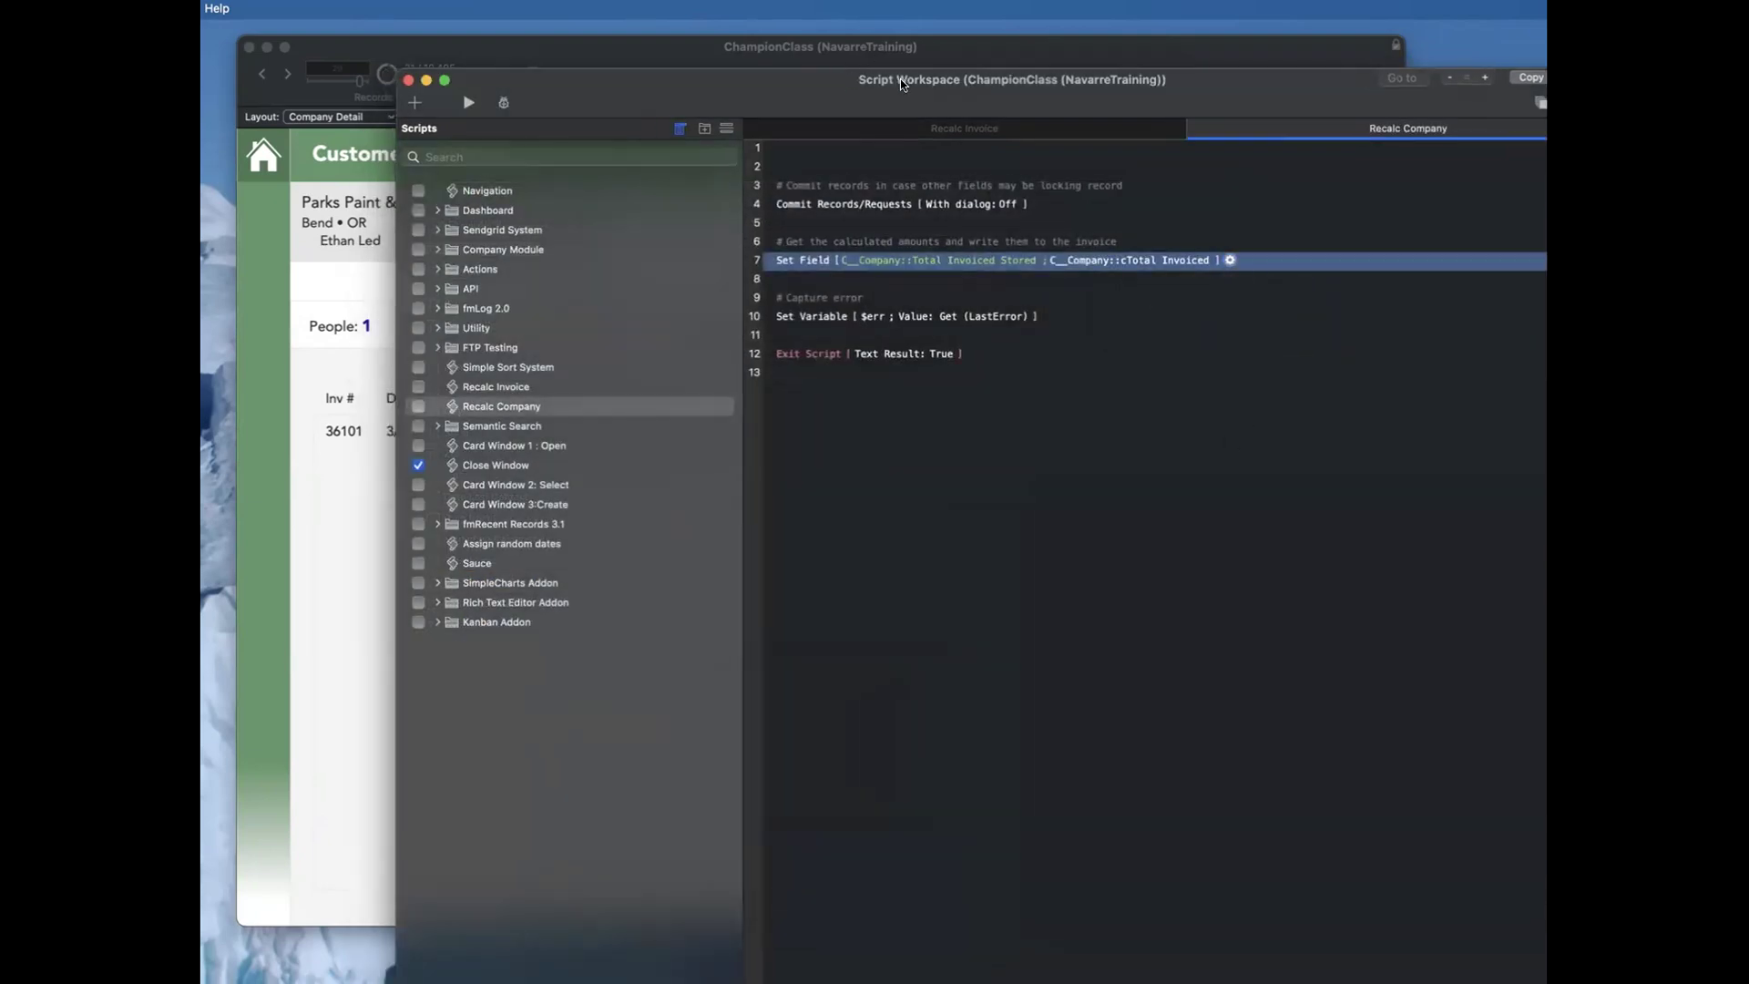
pyautogui.press('super+w')
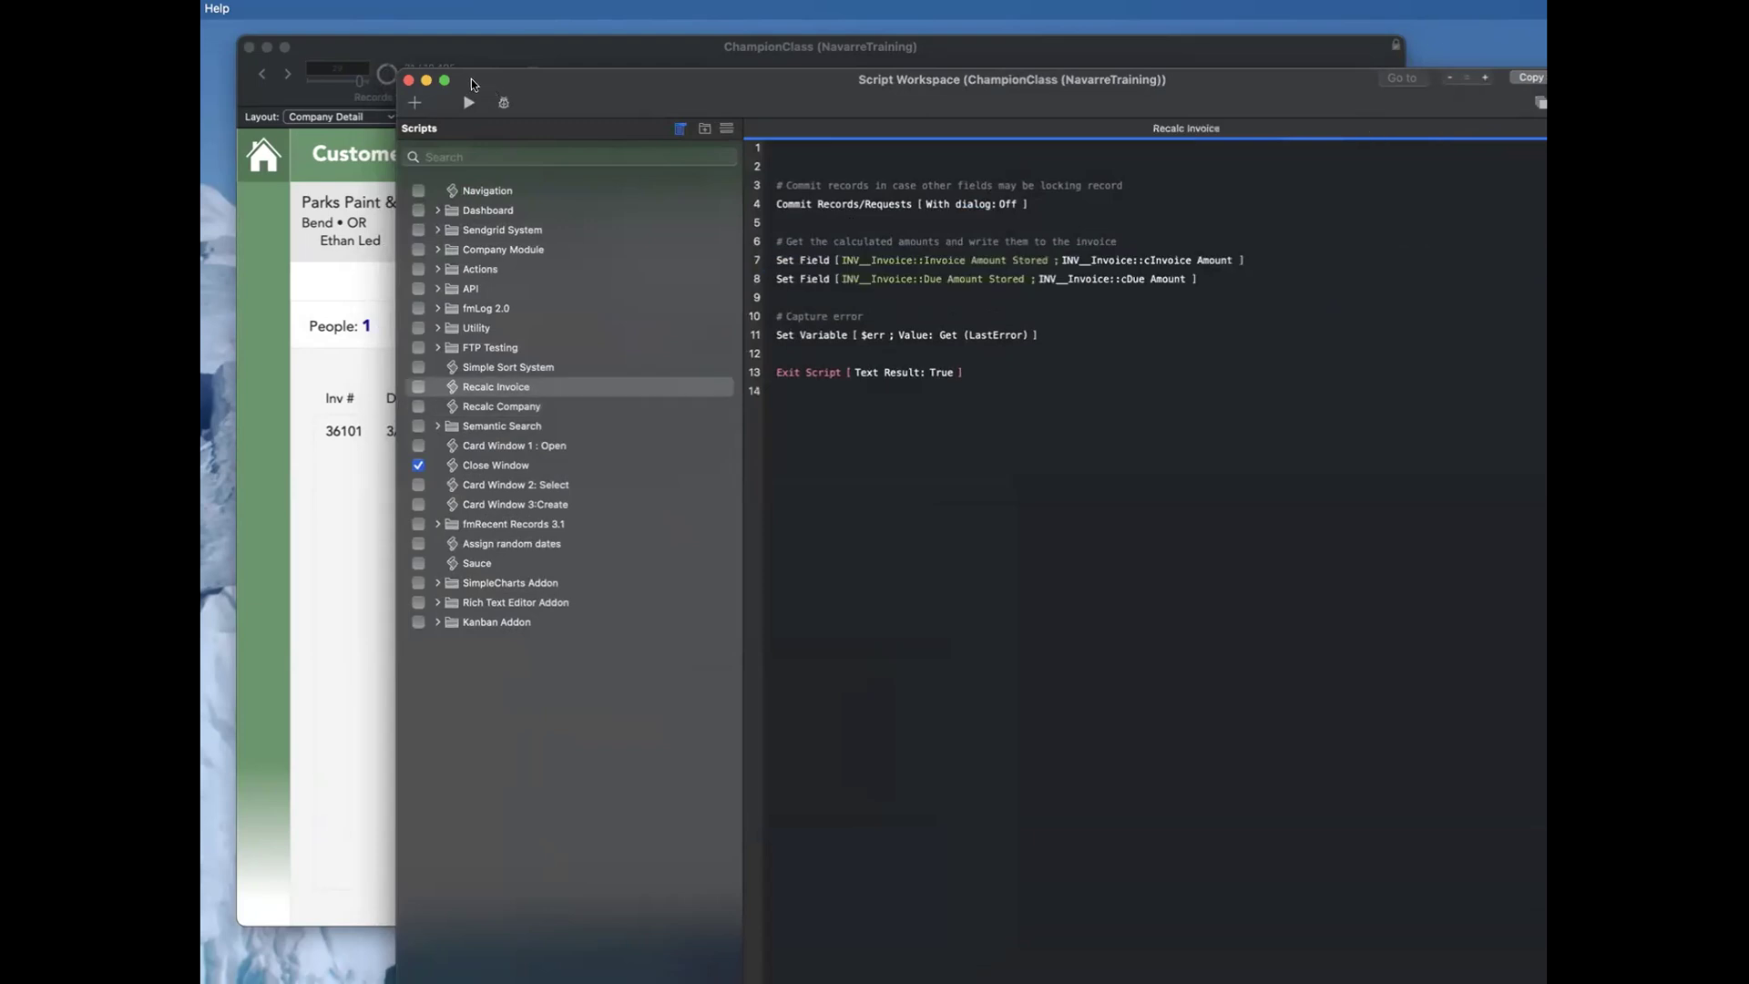
pyautogui.click(408, 80)
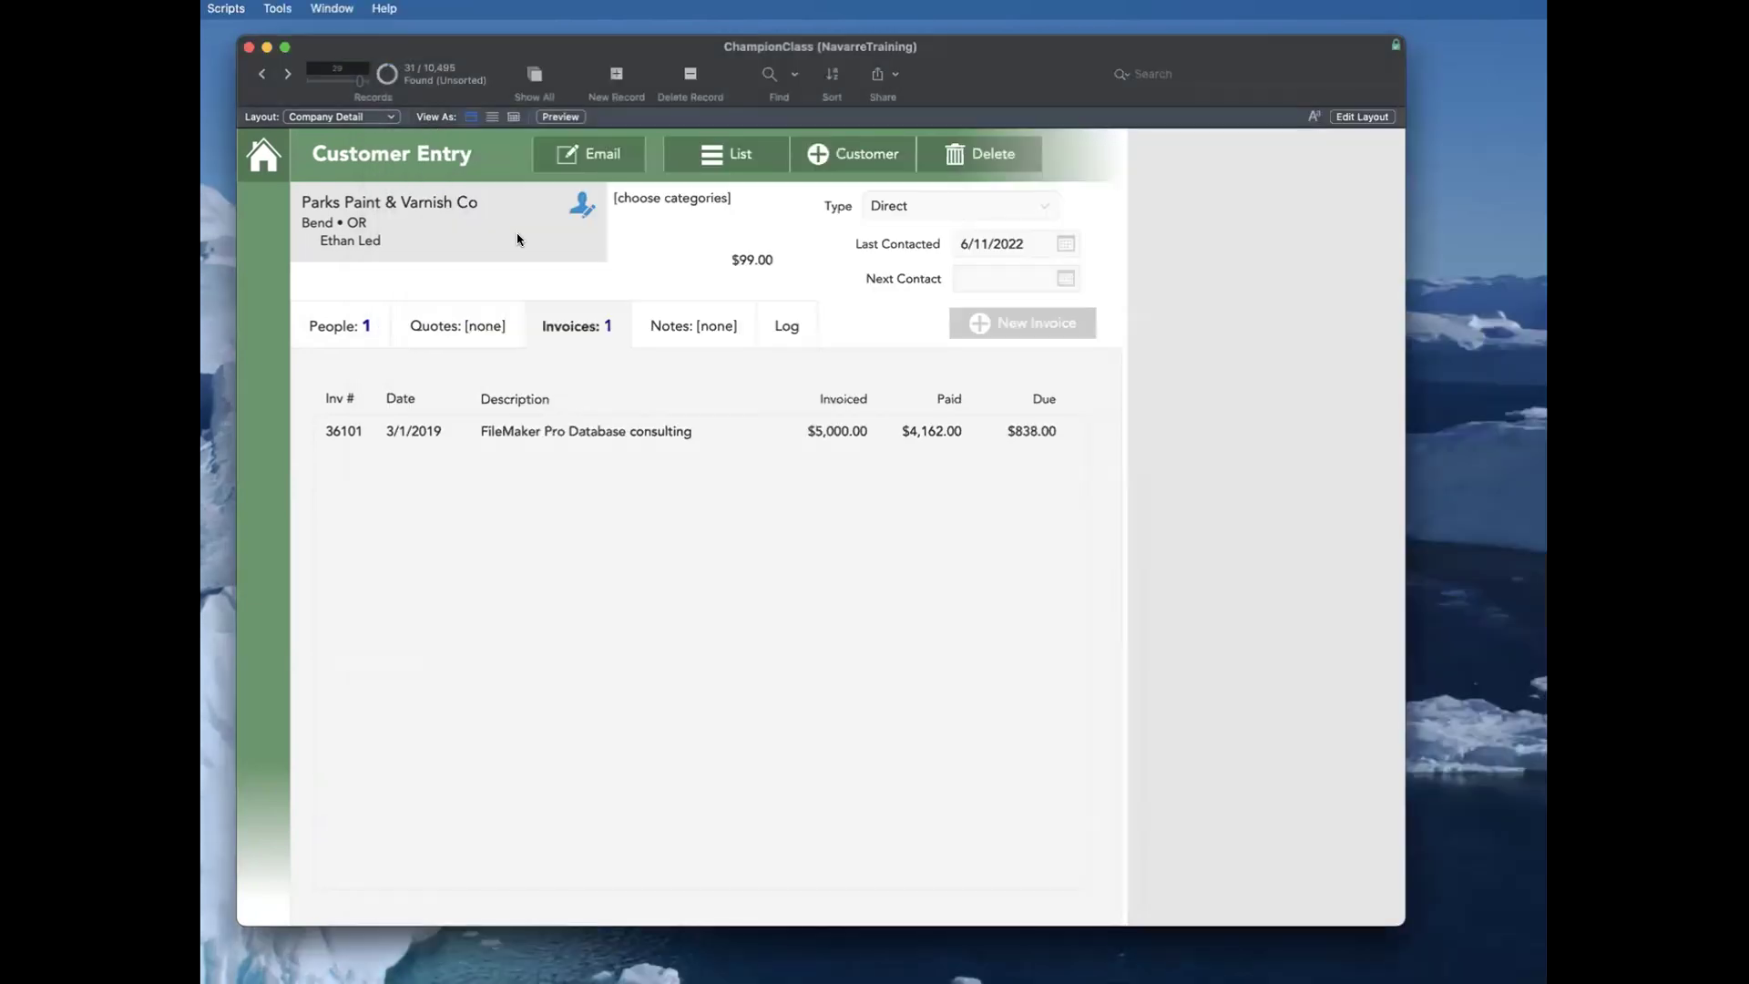
# Step: Include the Recalc Invoice and Recalc Company scripts in the Scripts menu, close the Script Workspace, and return to browsing
pyautogui.press('super+l')
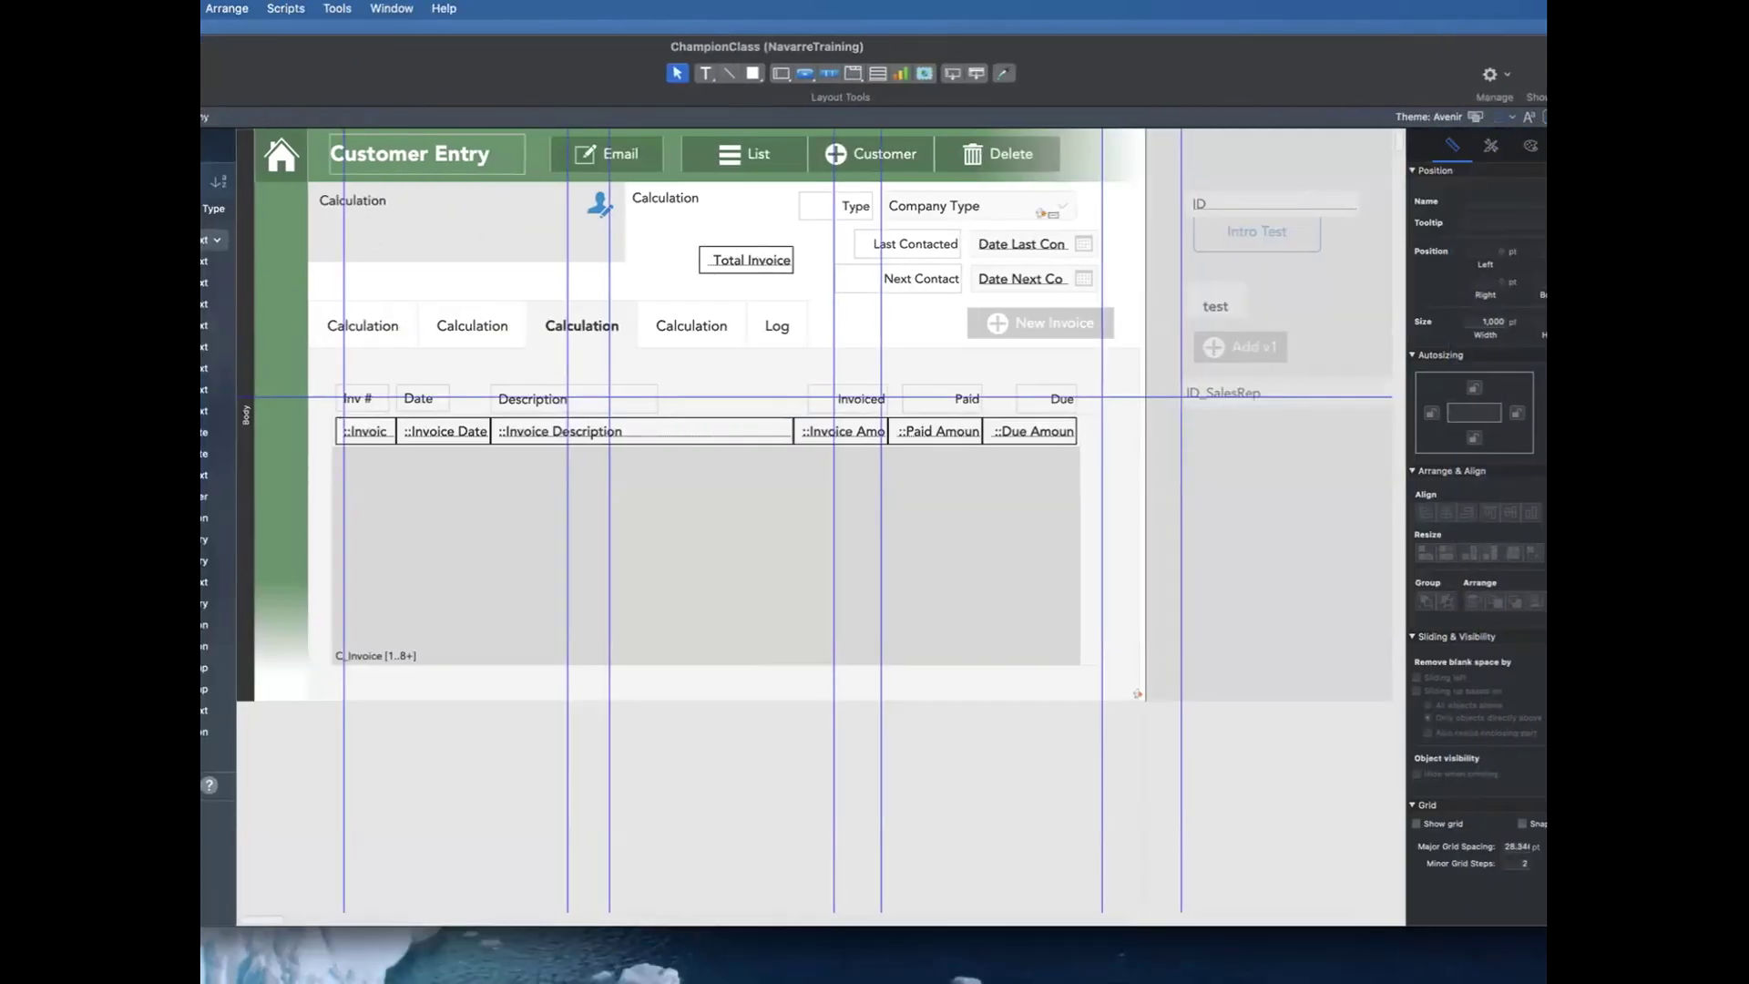
pyautogui.click(297, 11)
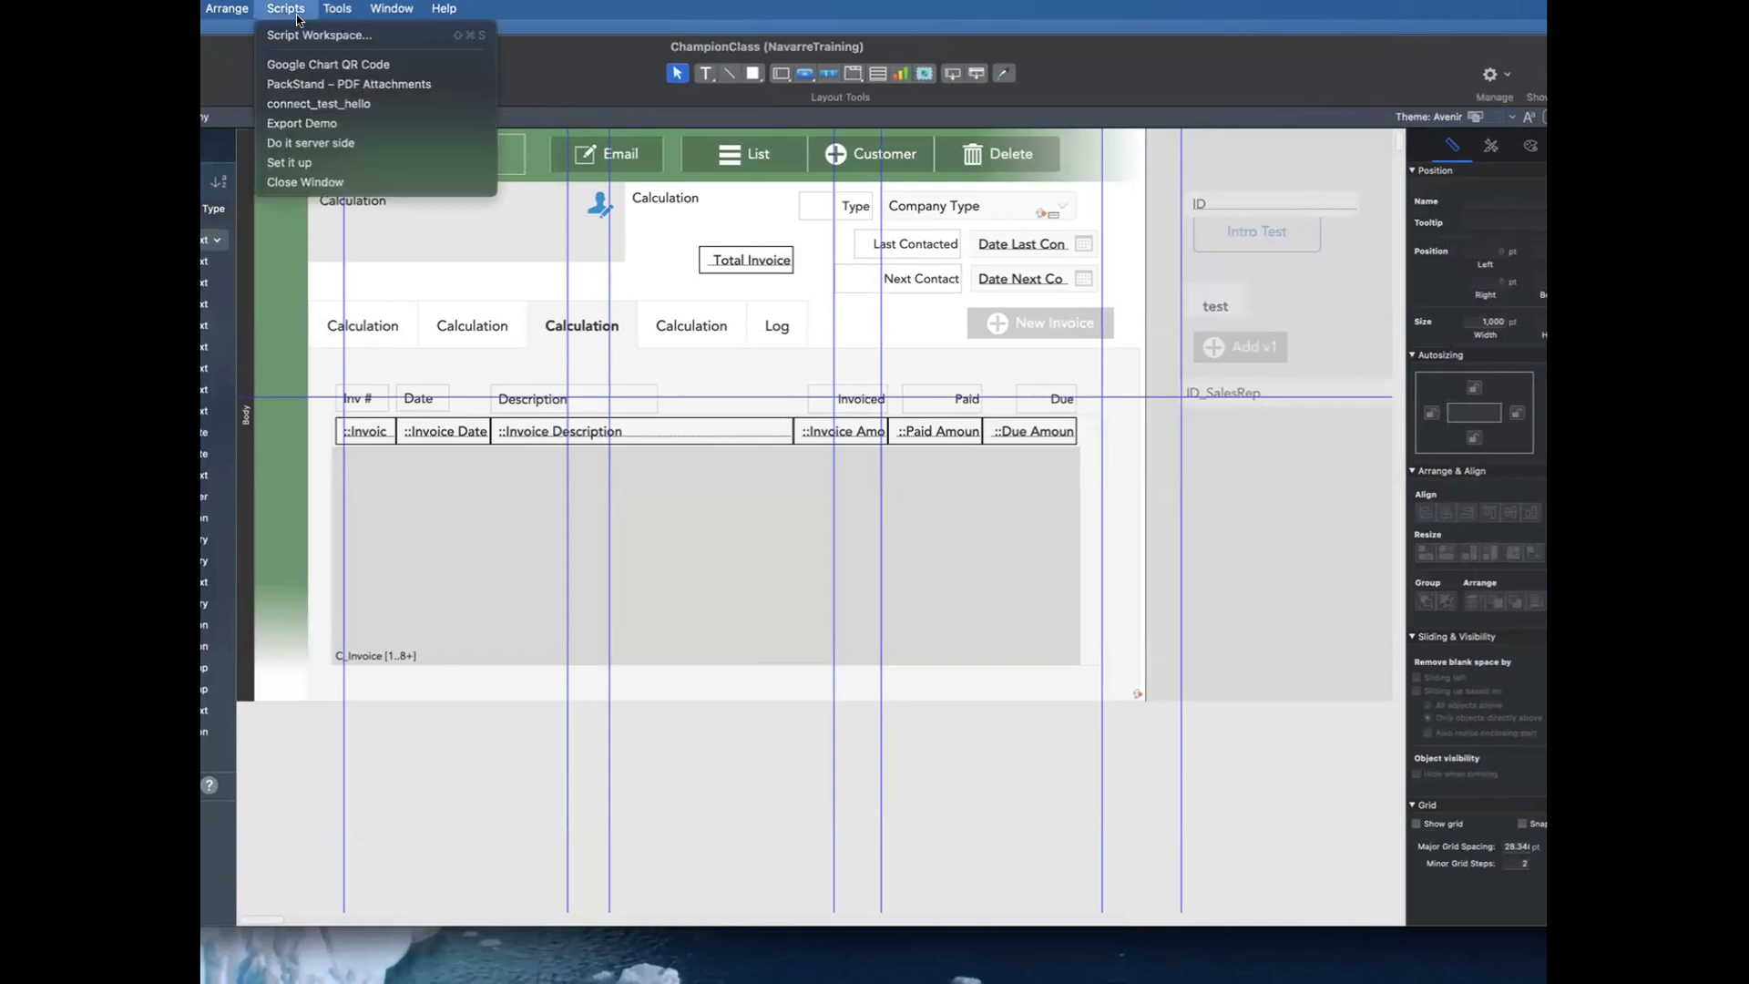
pyautogui.click(318, 35)
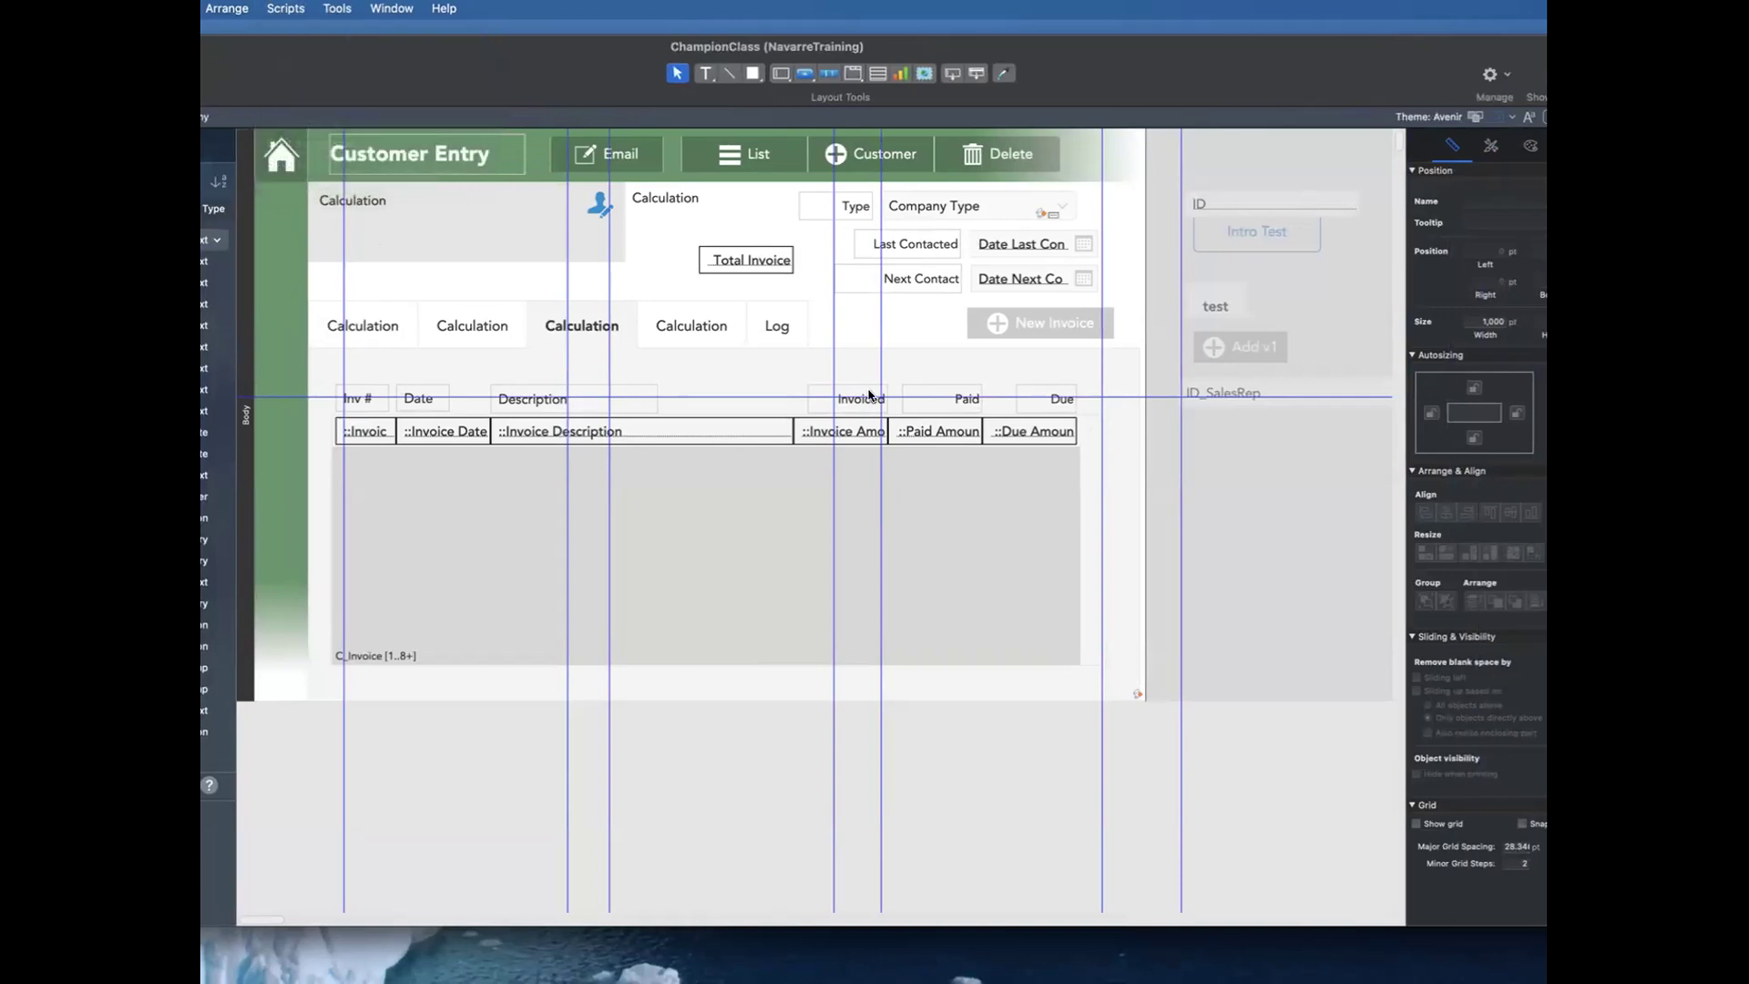
pyautogui.click(418, 386)
pyautogui.click(408, 80)
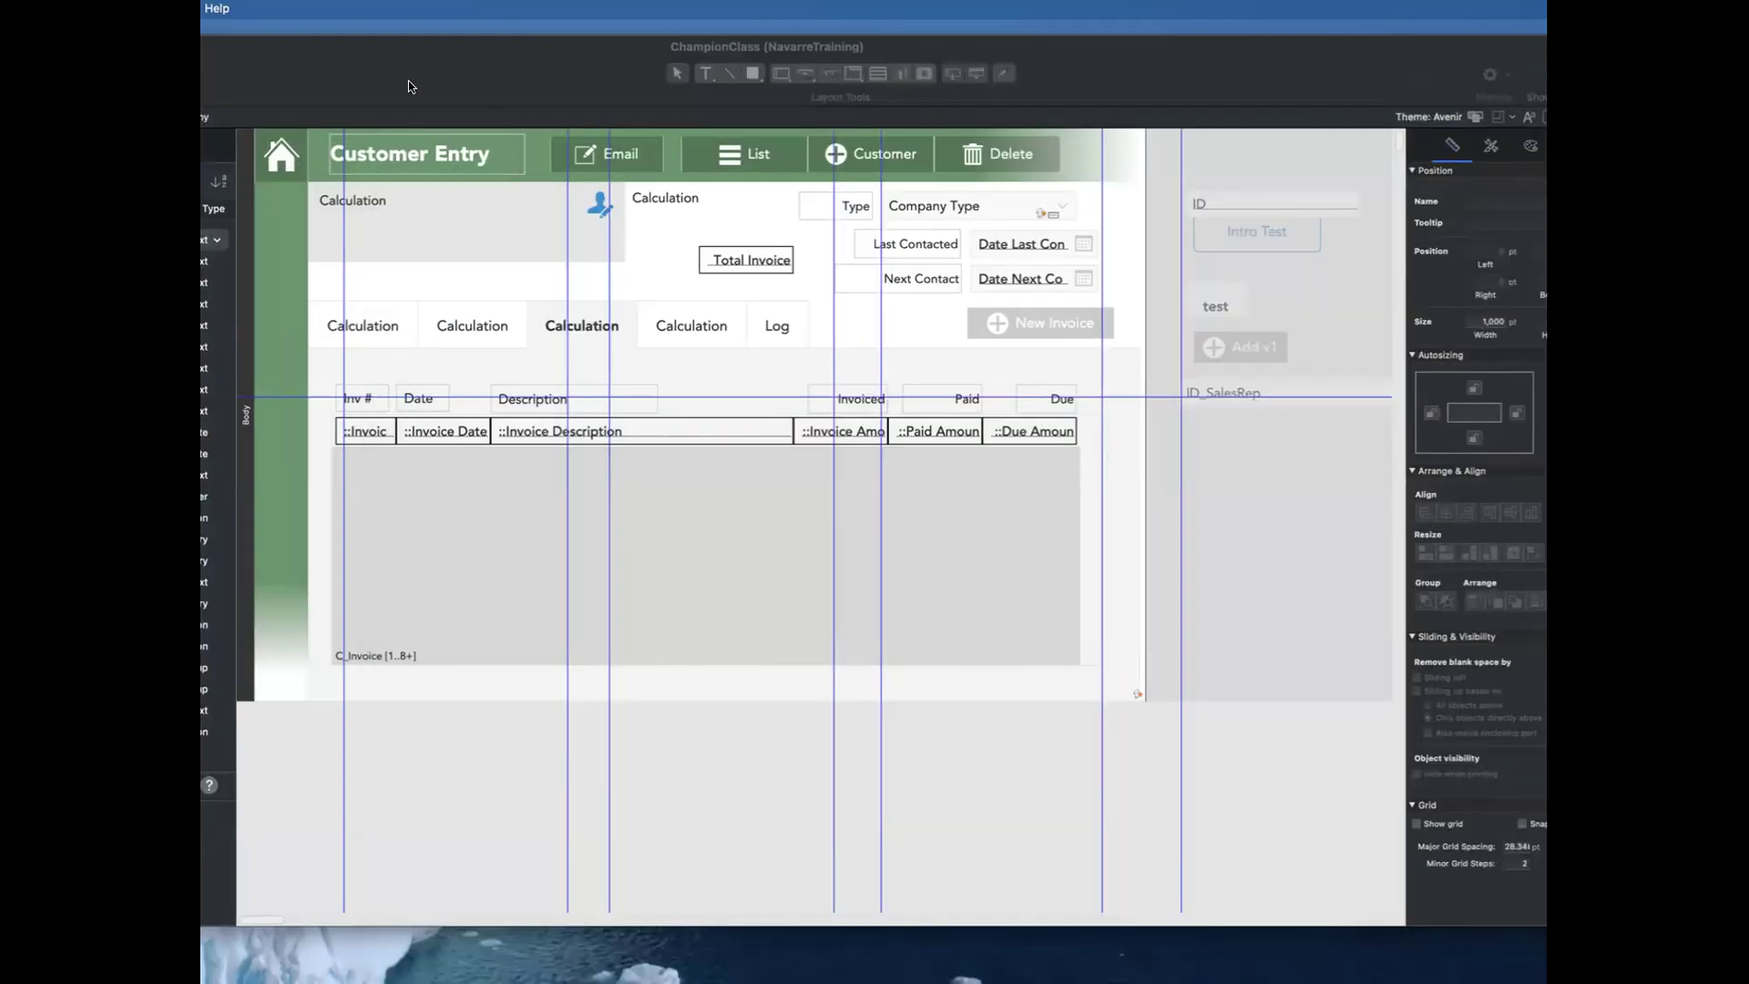
pyautogui.press('super+shift+s')
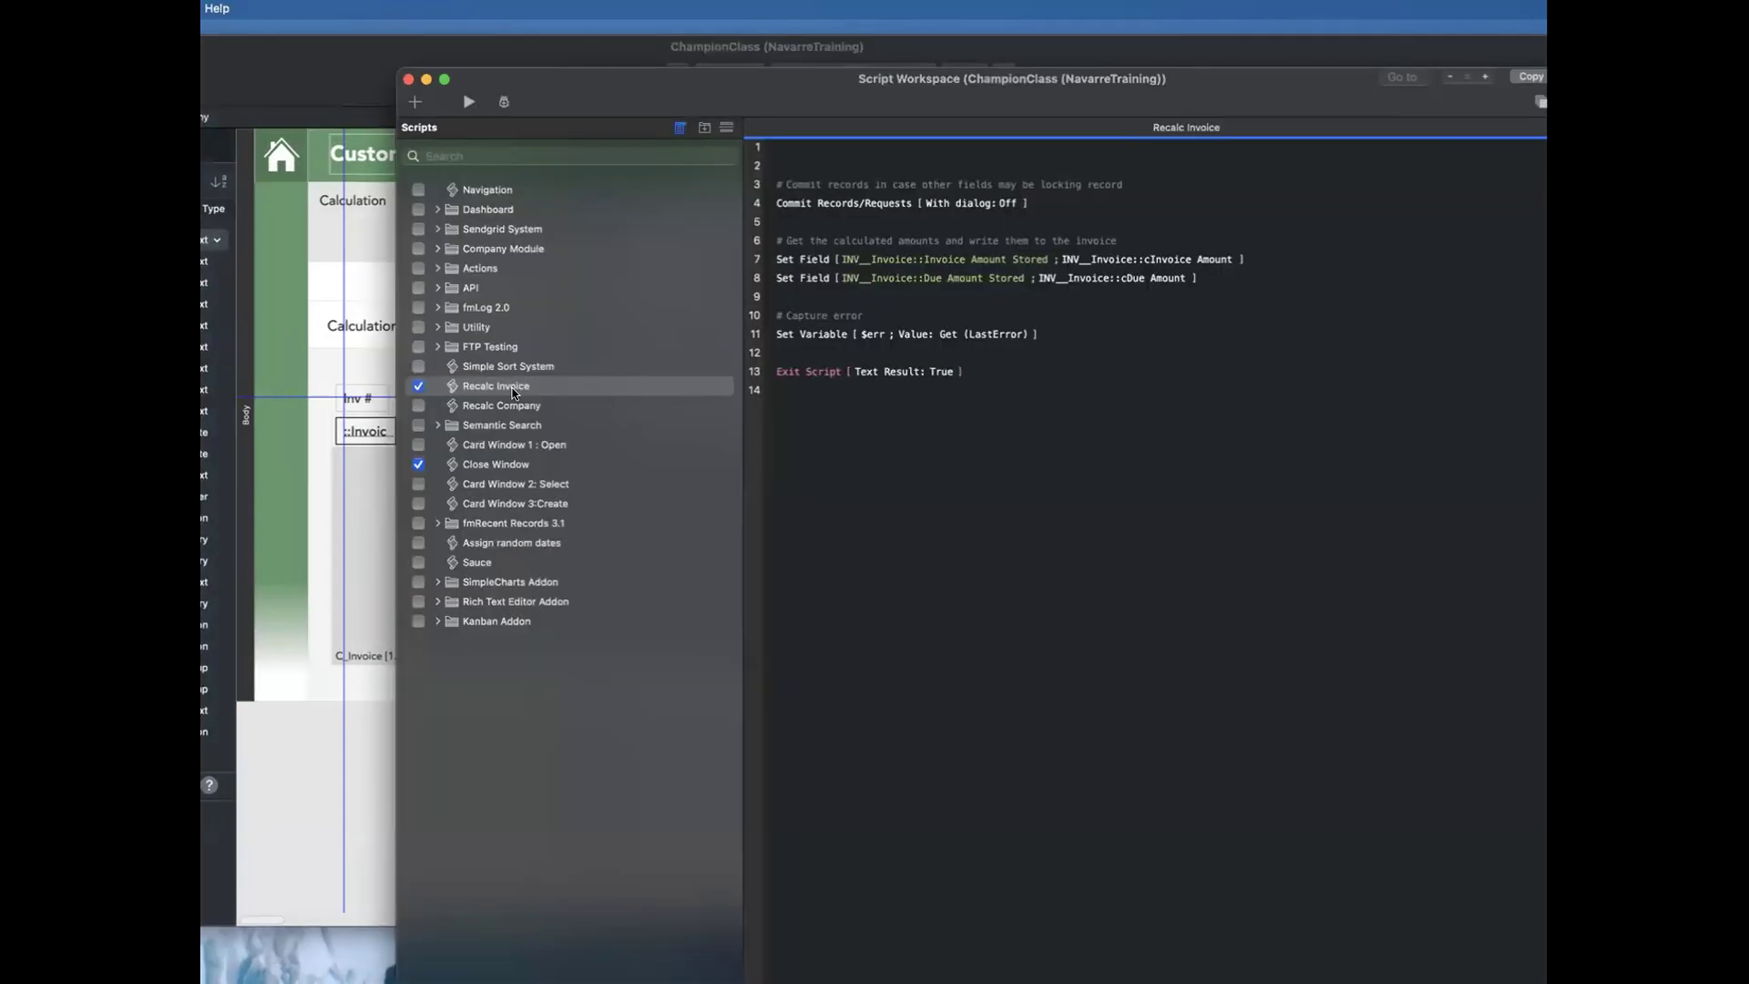
pyautogui.click(418, 407)
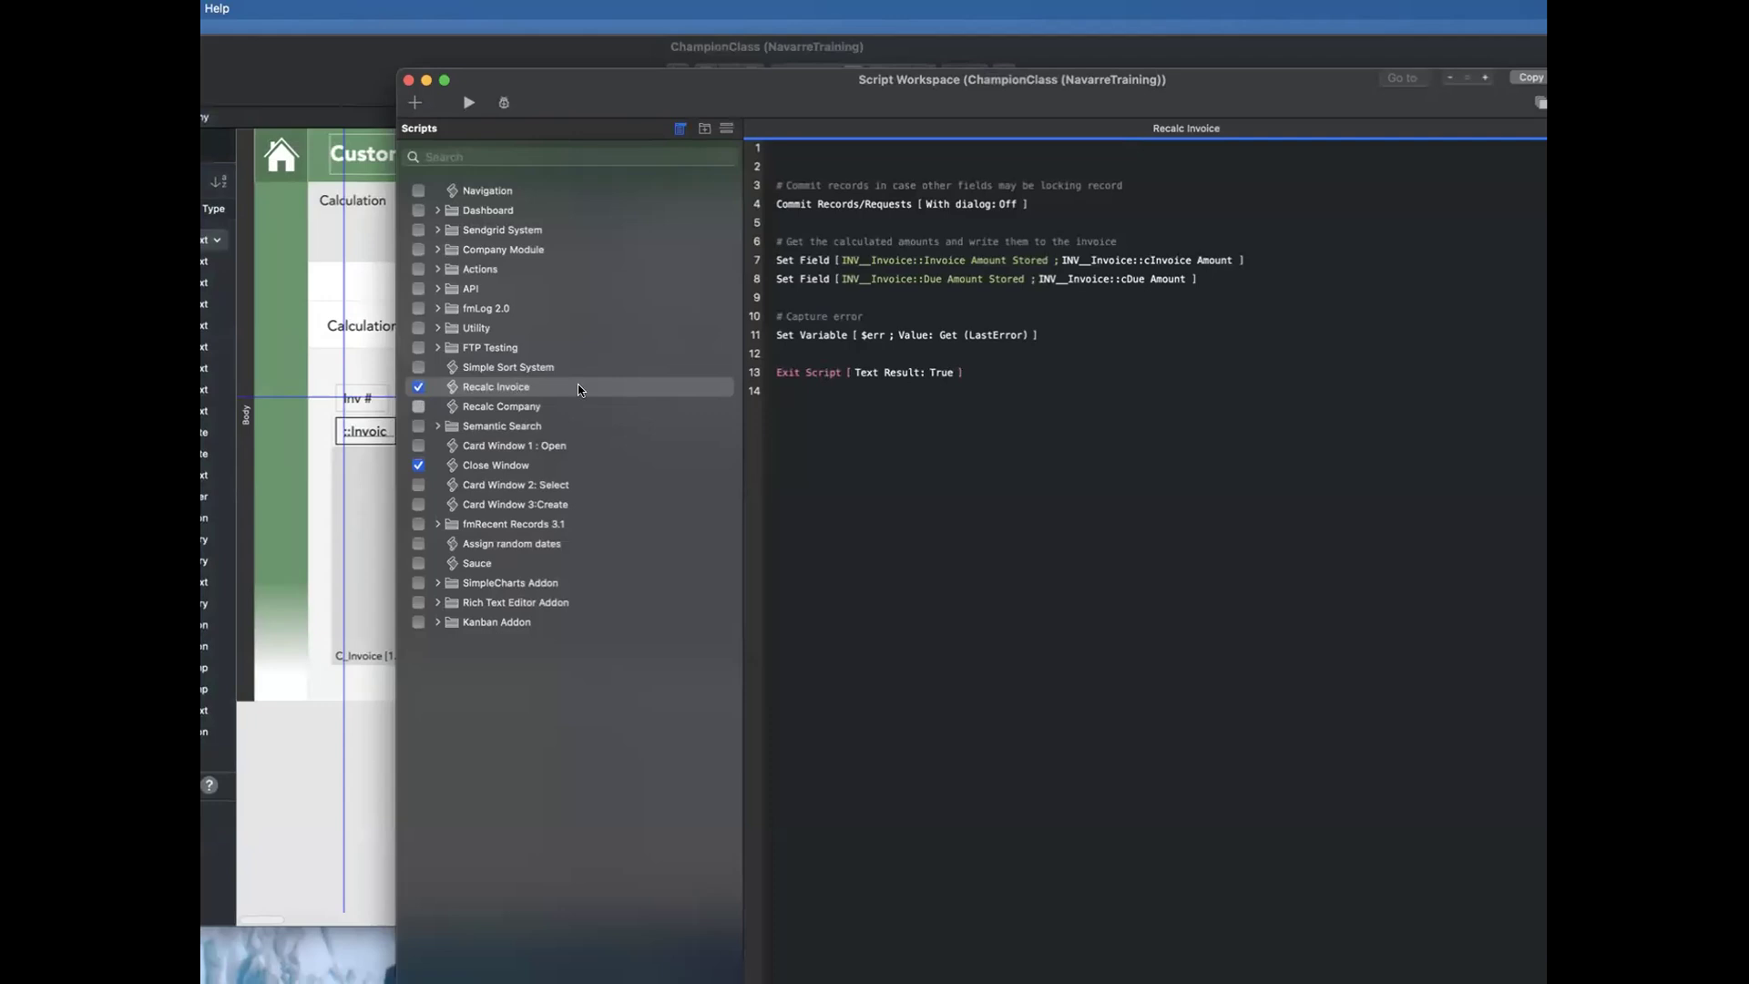
pyautogui.click(578, 390)
pyautogui.click(408, 81)
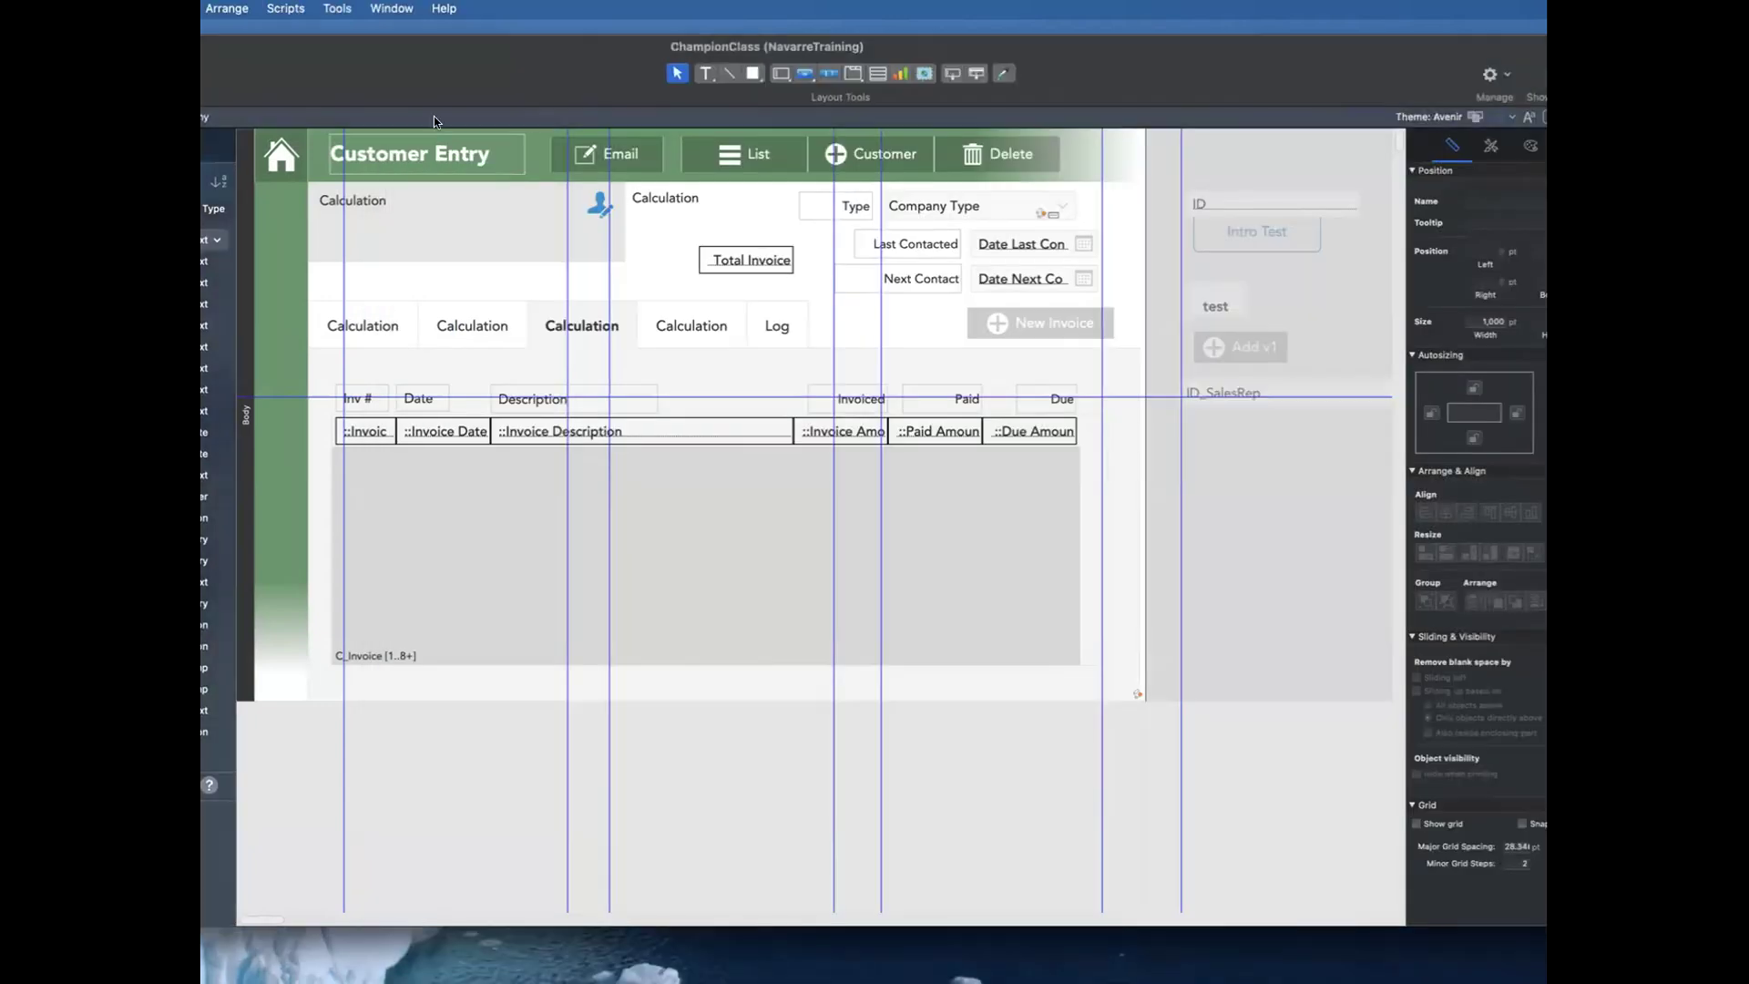
pyautogui.press('super+b')
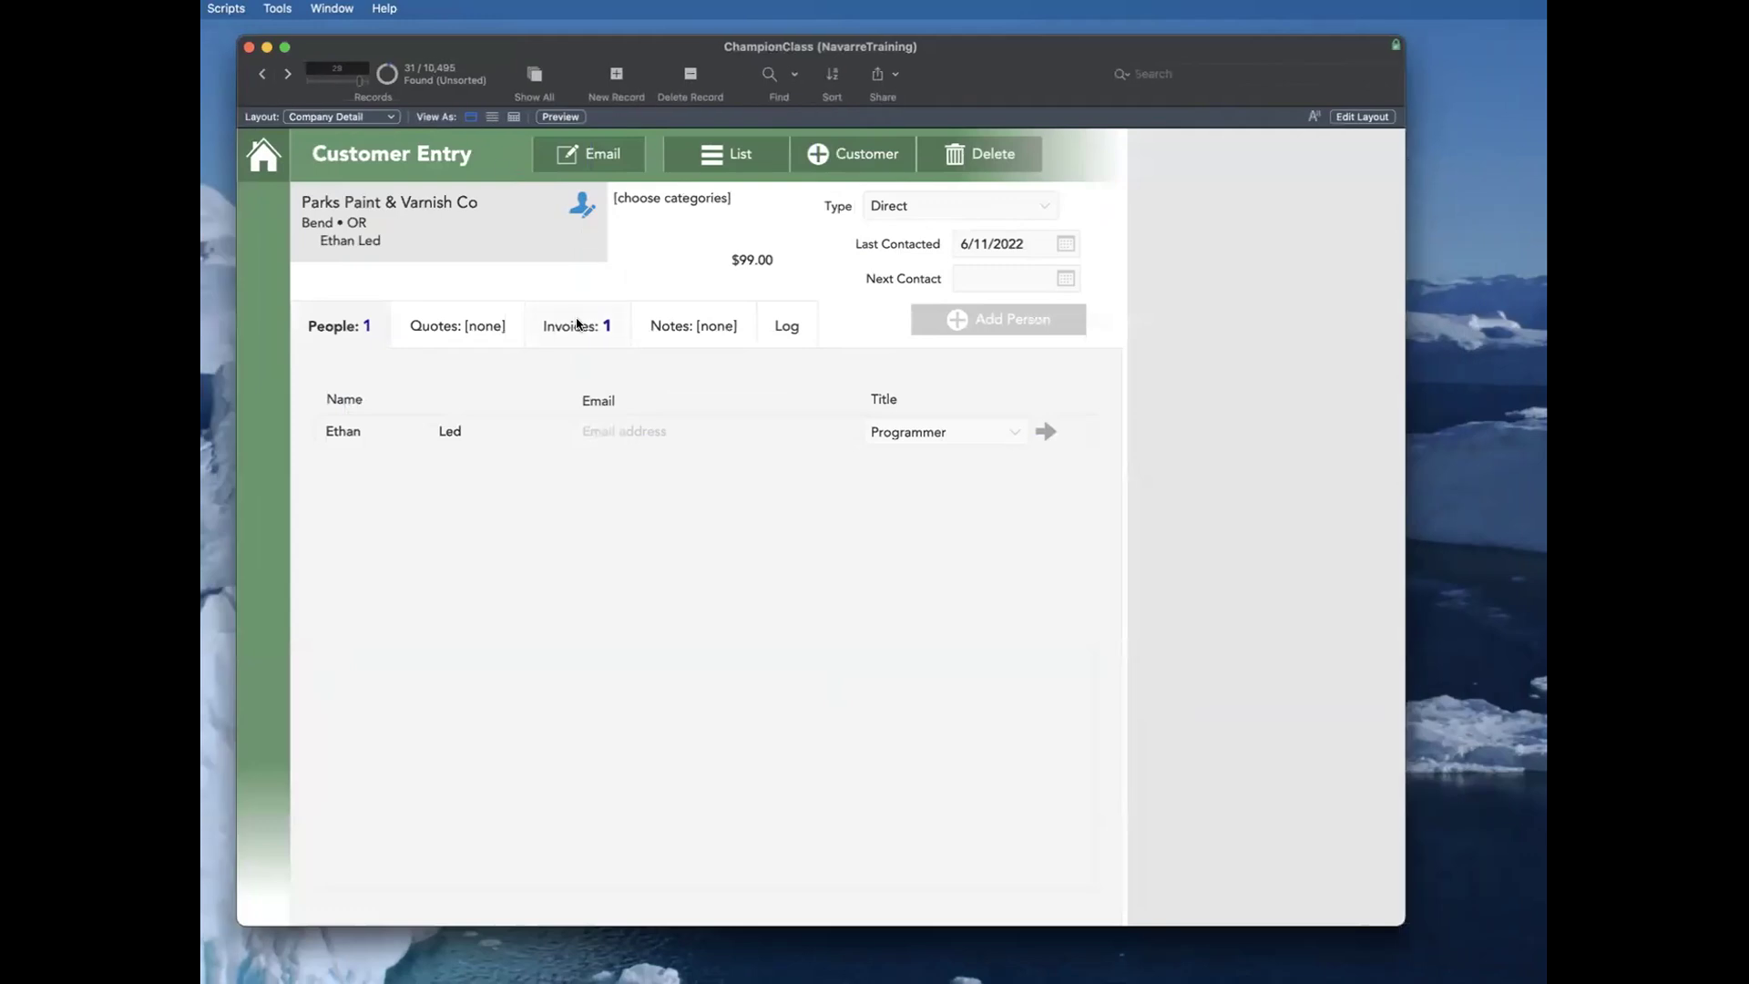
# Step: Show the customer's invoices, run the Recalc Company script, and check the stored total in the header
pyautogui.click(577, 324)
pyautogui.click(224, 11)
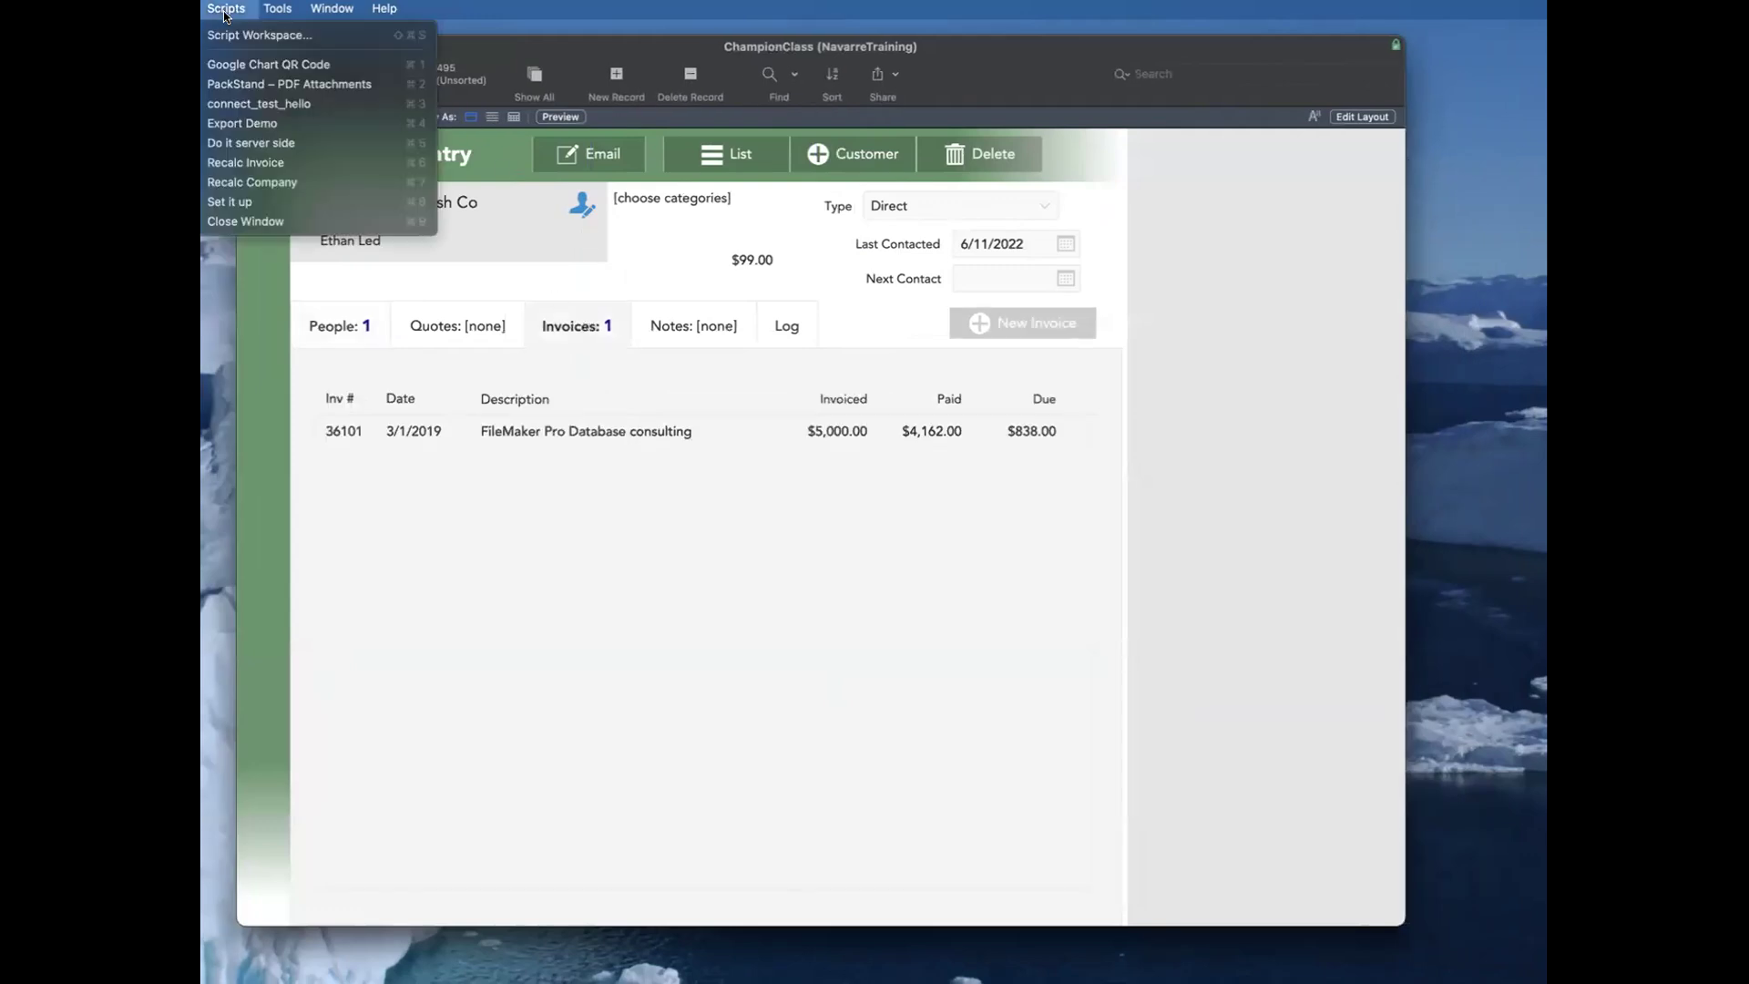
pyautogui.click(256, 183)
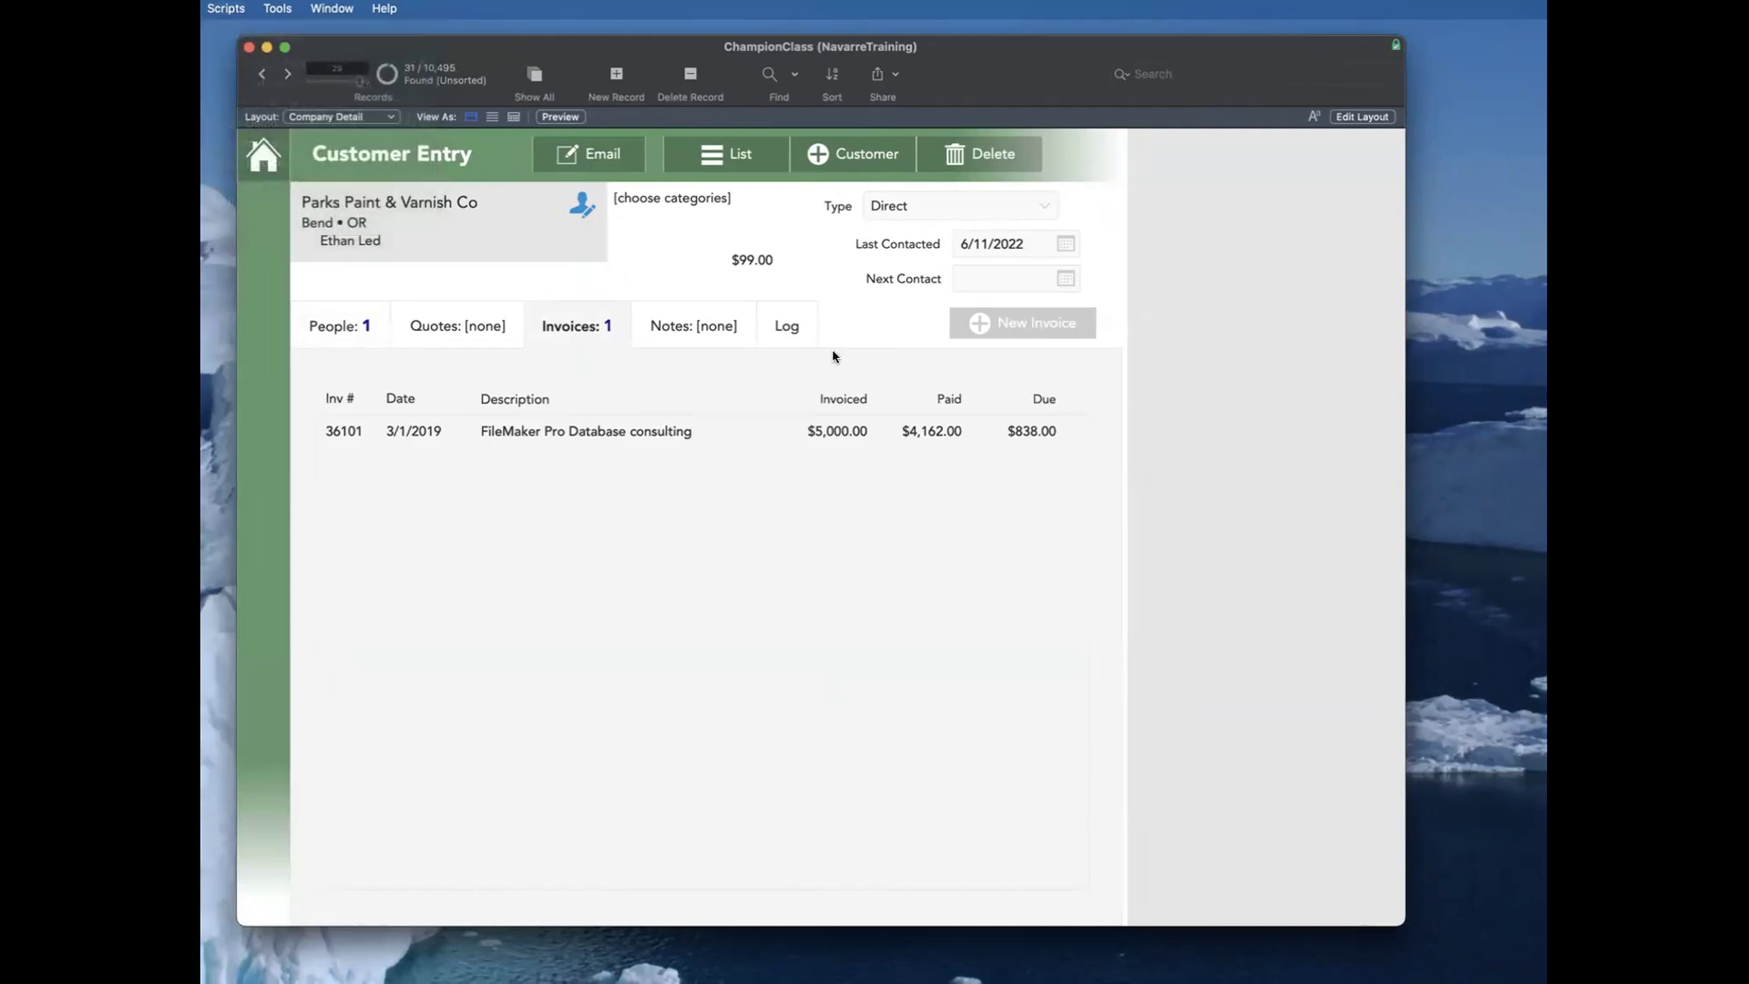
pyautogui.click(766, 260)
pyautogui.click(820, 270)
# Step: Run Recalc Company in the Script Debugger, step through its Set Field and error-capture steps, and close the debugger
pyautogui.click(279, 11)
pyautogui.click(306, 34)
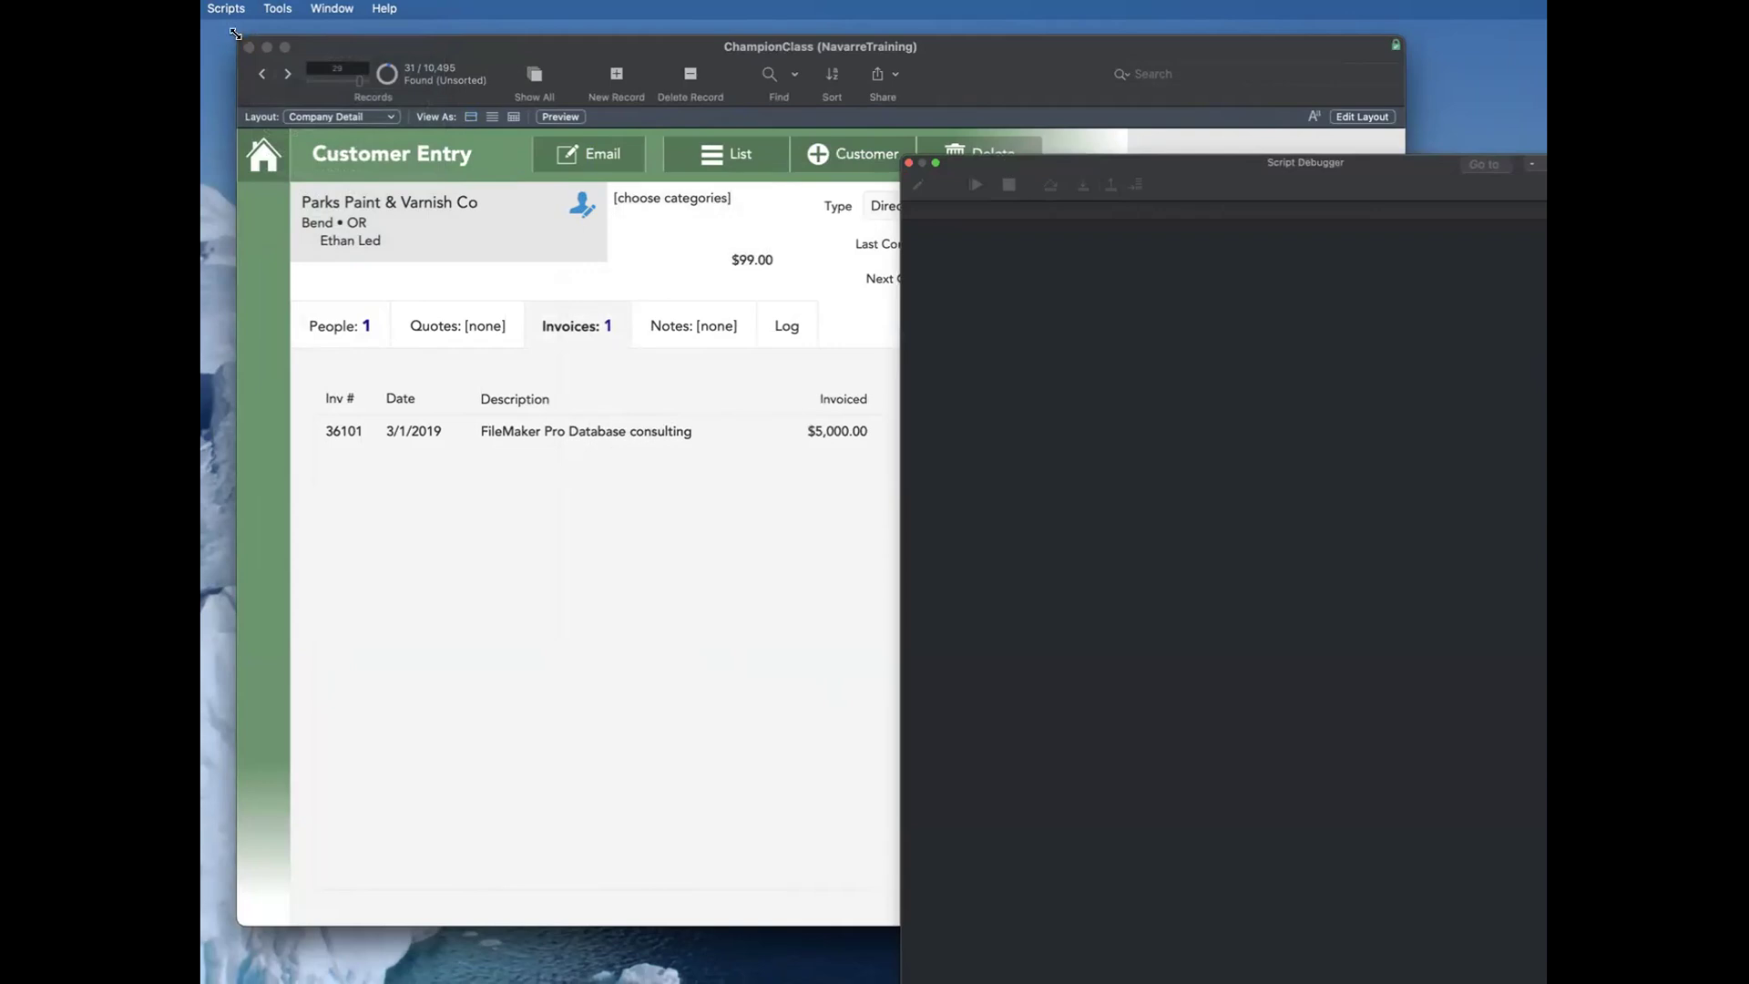
pyautogui.click(226, 8)
pyautogui.click(261, 184)
pyautogui.click(1082, 185)
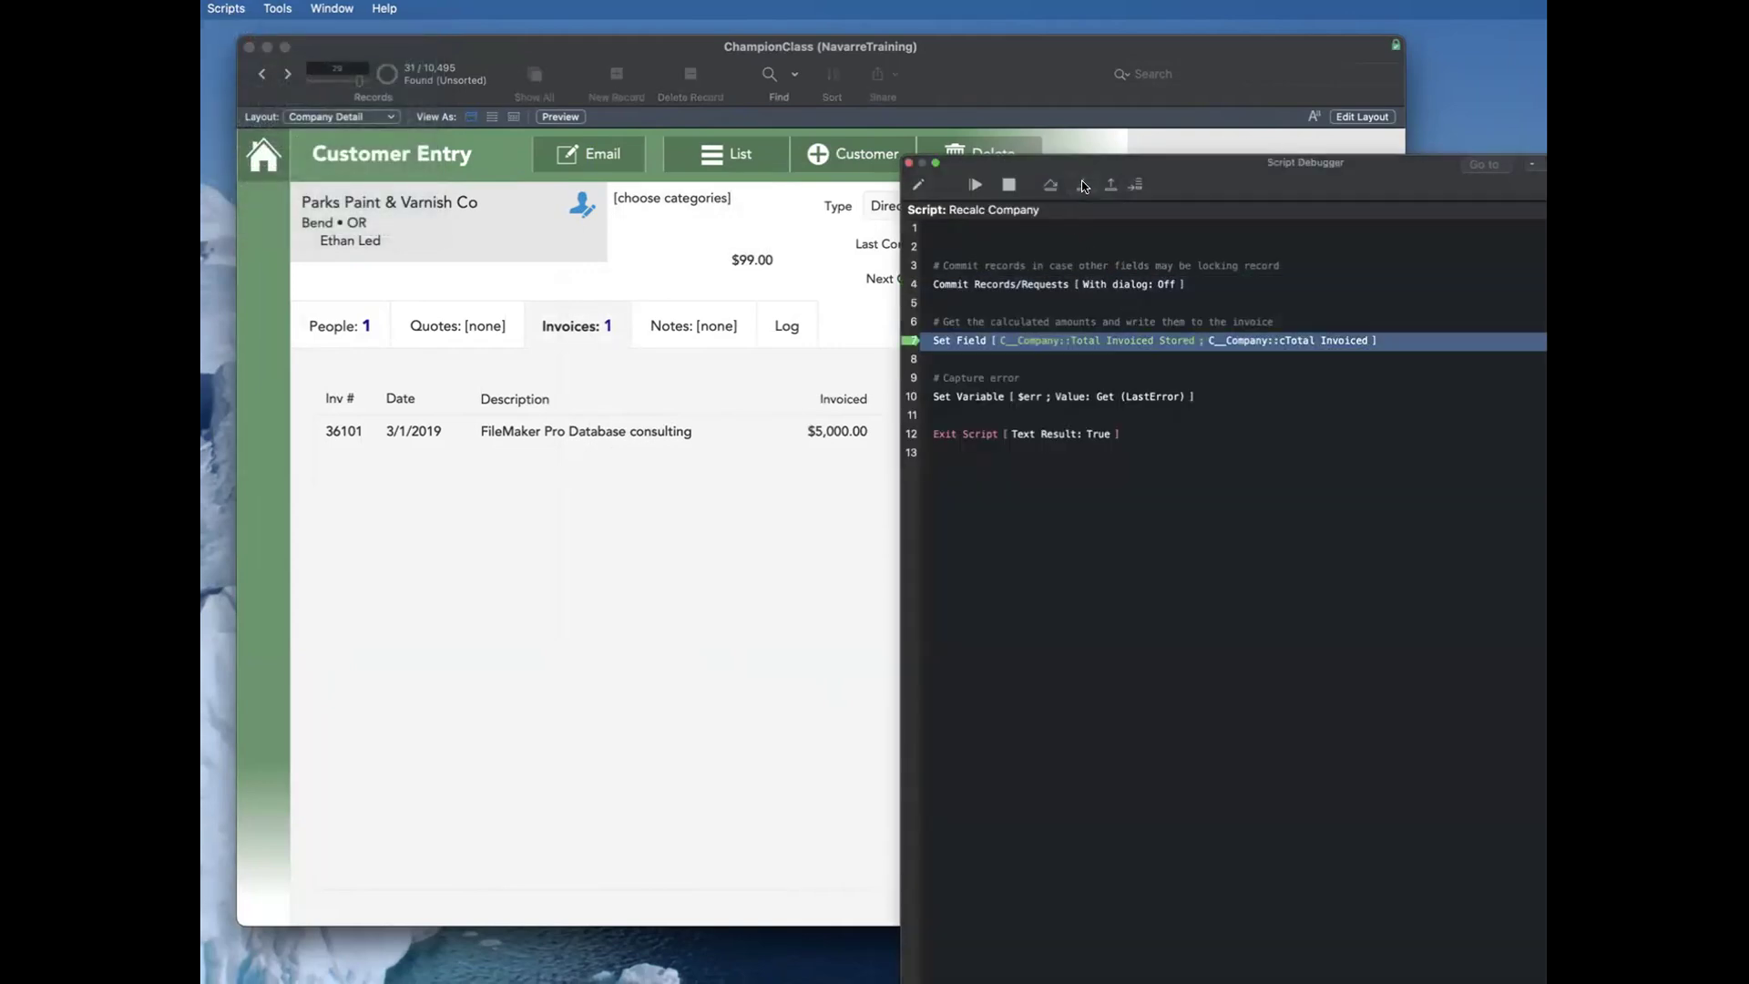
pyautogui.click(1080, 186)
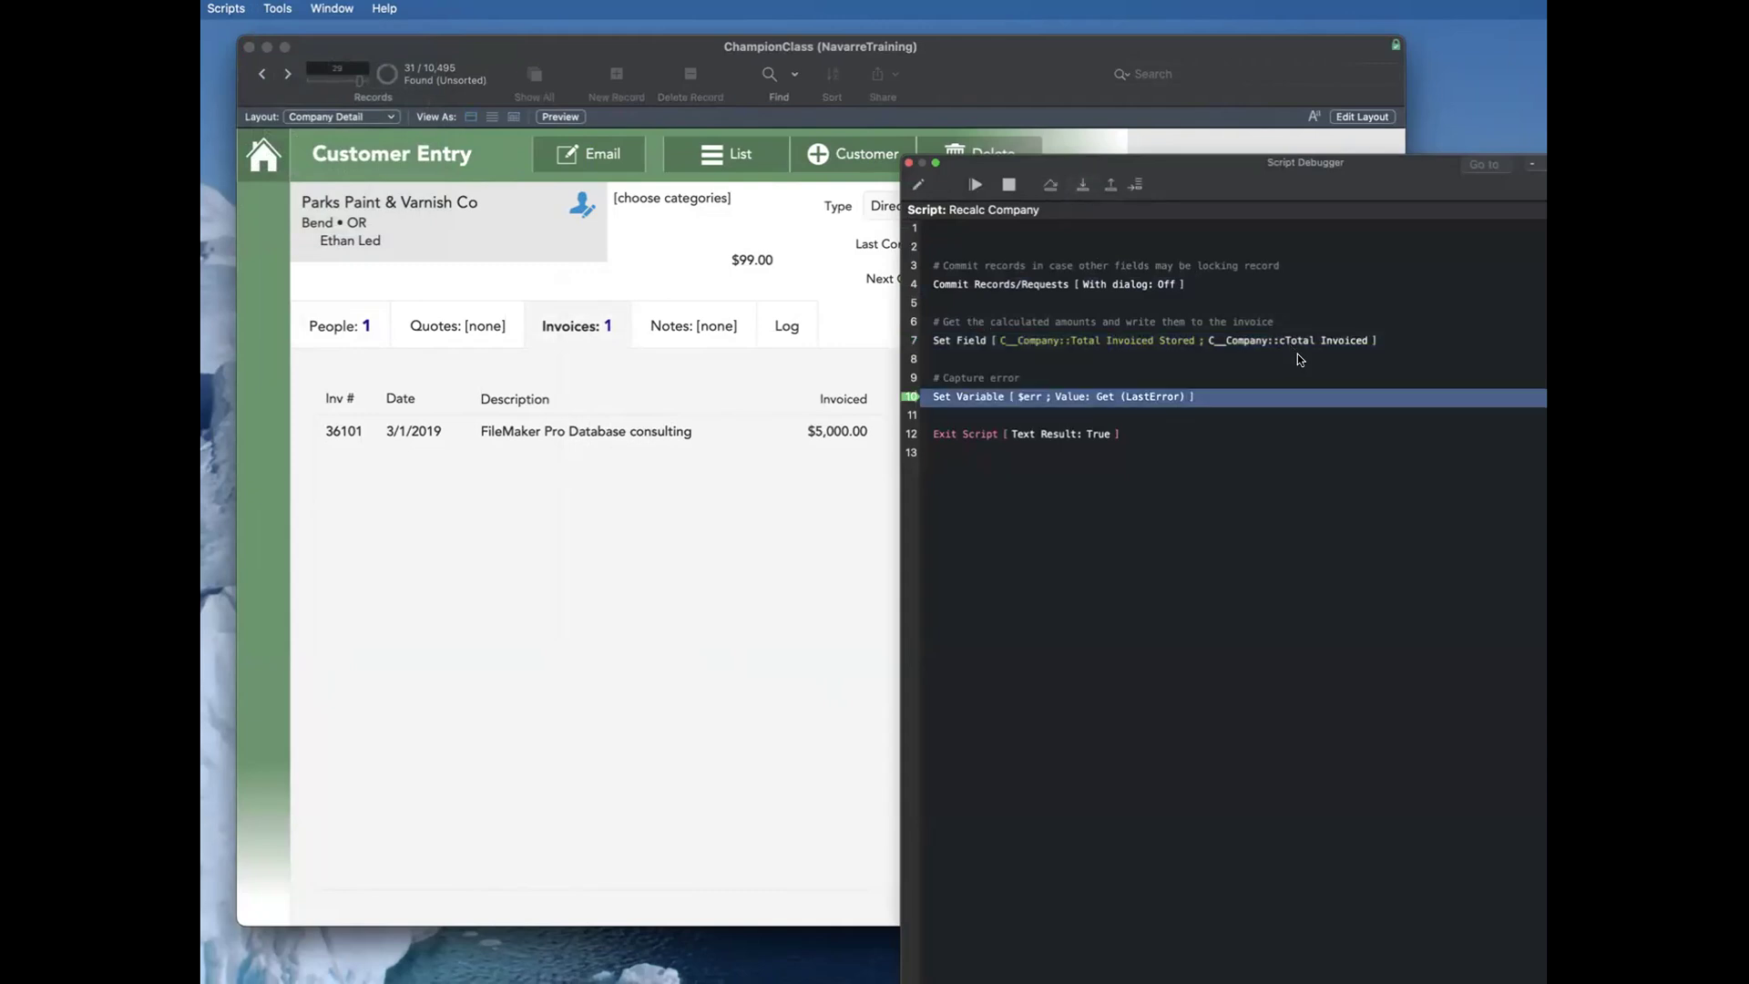
pyautogui.click(1081, 184)
pyautogui.click(1005, 184)
pyautogui.click(908, 162)
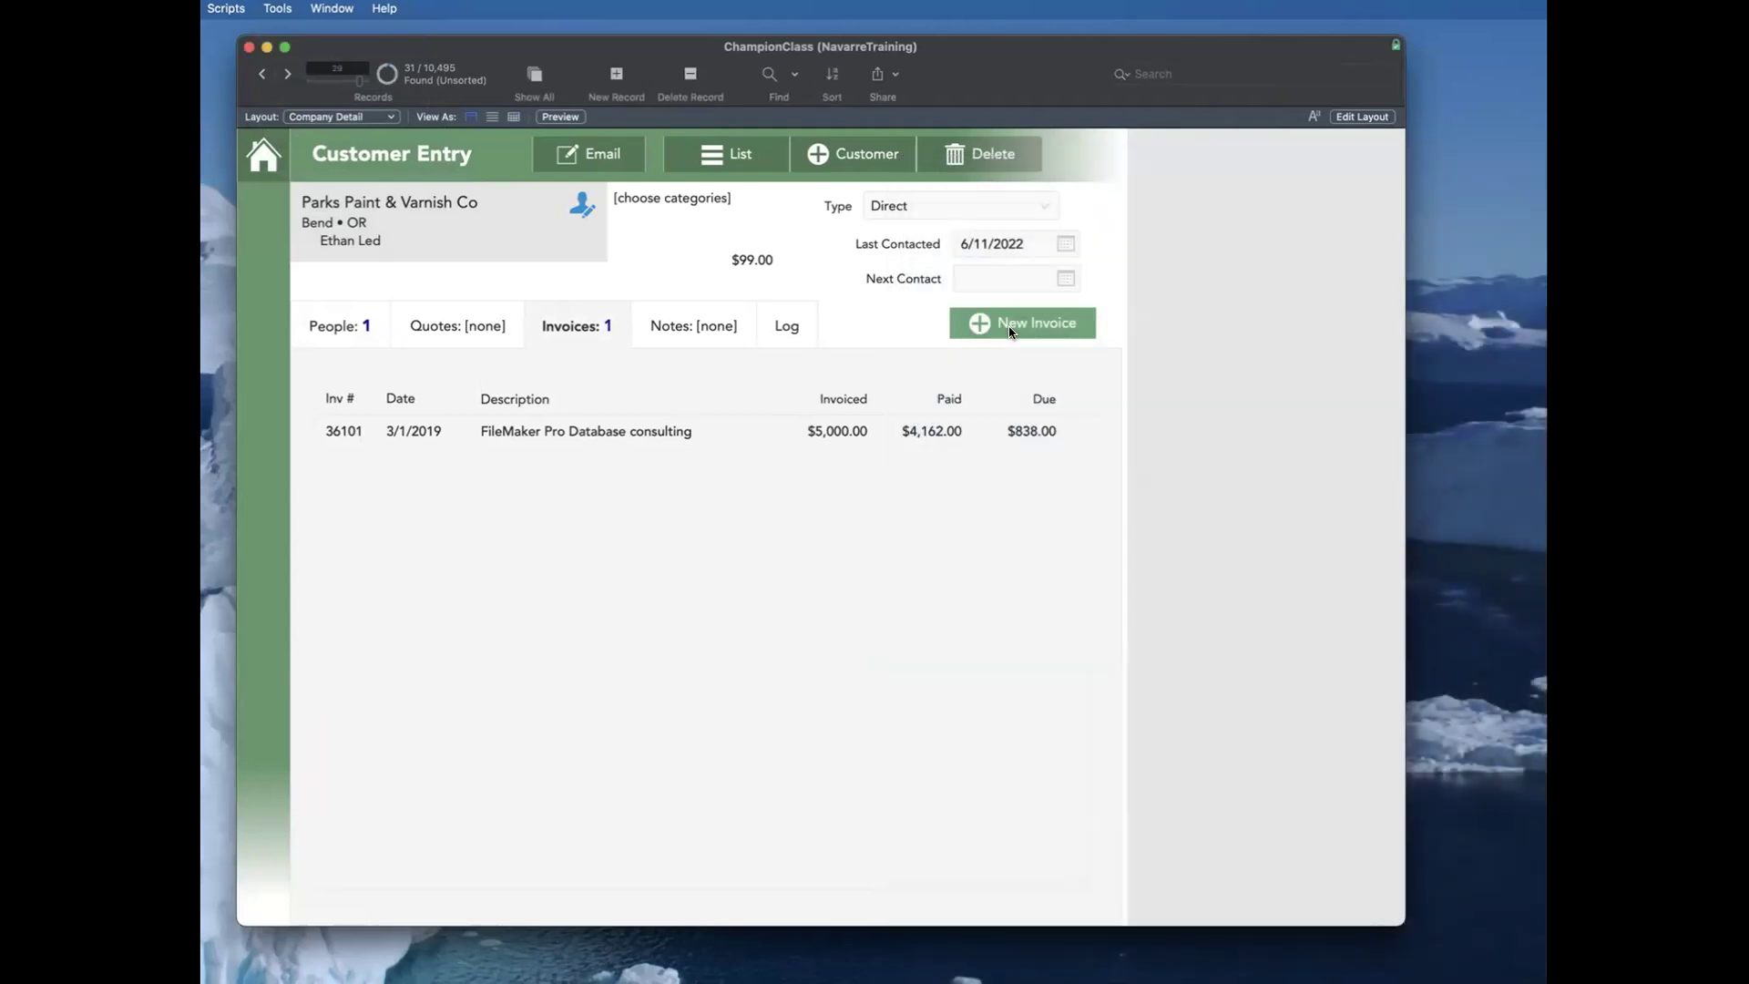
# Step: Check the cTotal Invoiced calculation in the Company table's field definitions, then close the database manager without changes
pyautogui.press('super+shift+d')
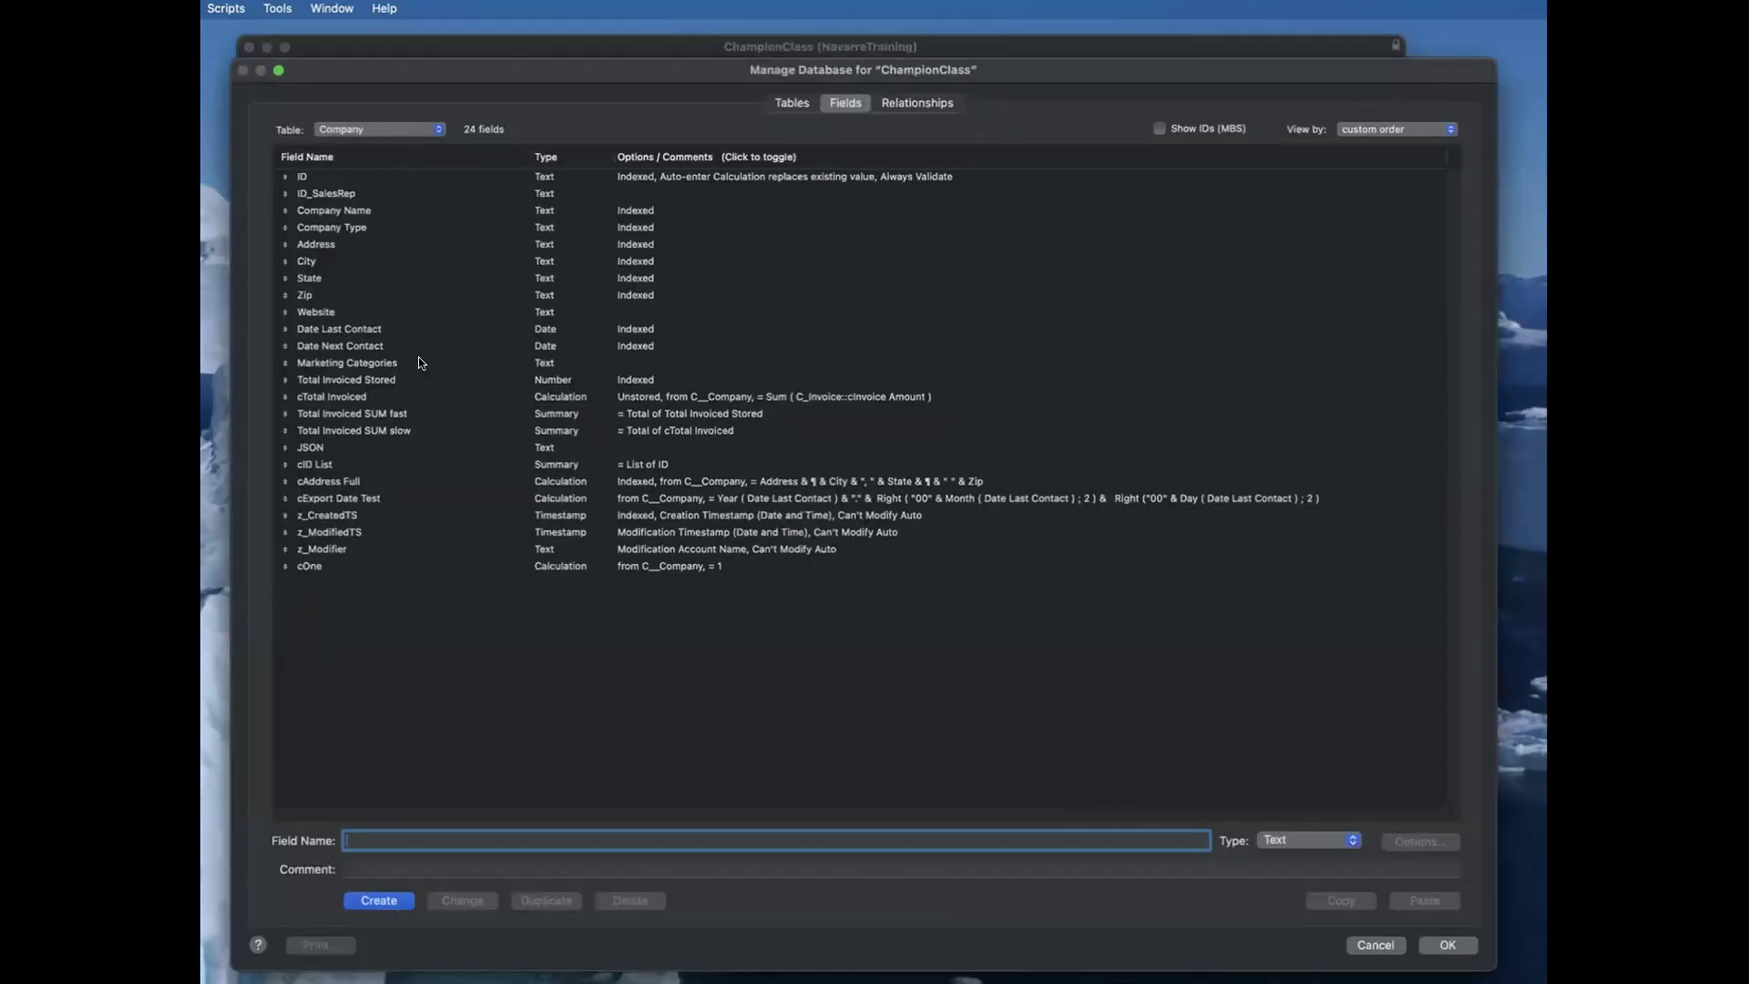
pyautogui.click(421, 395)
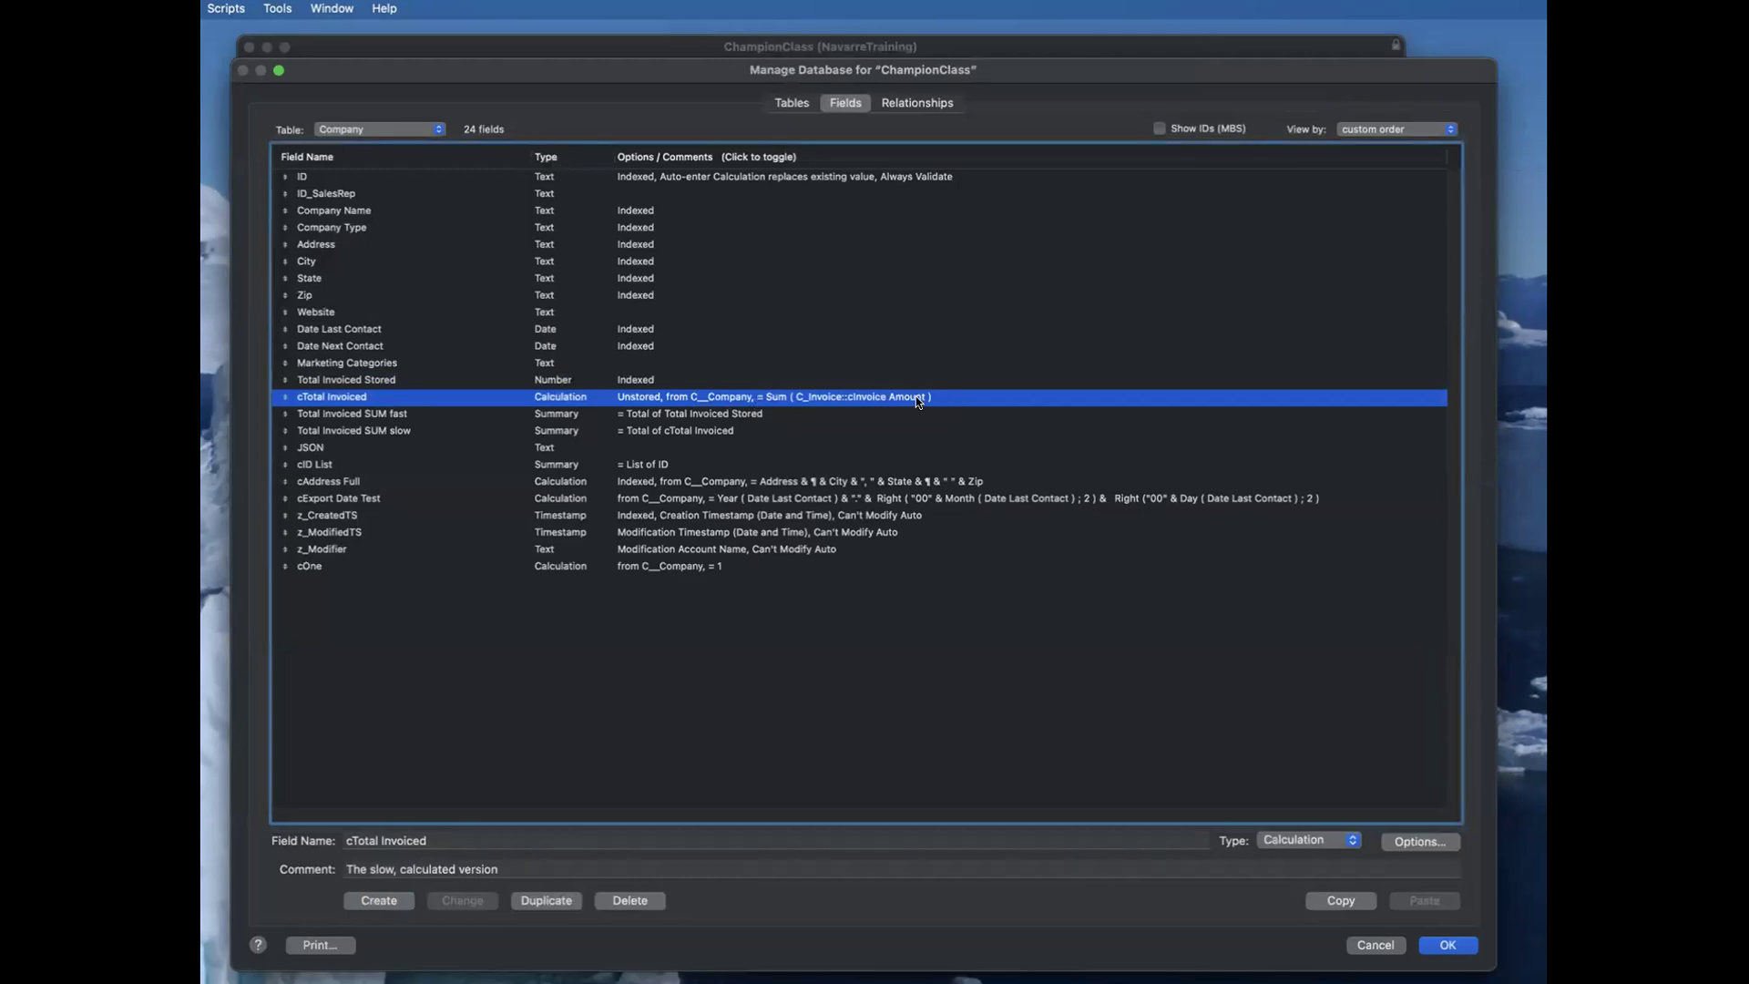
pyautogui.press('Escape')
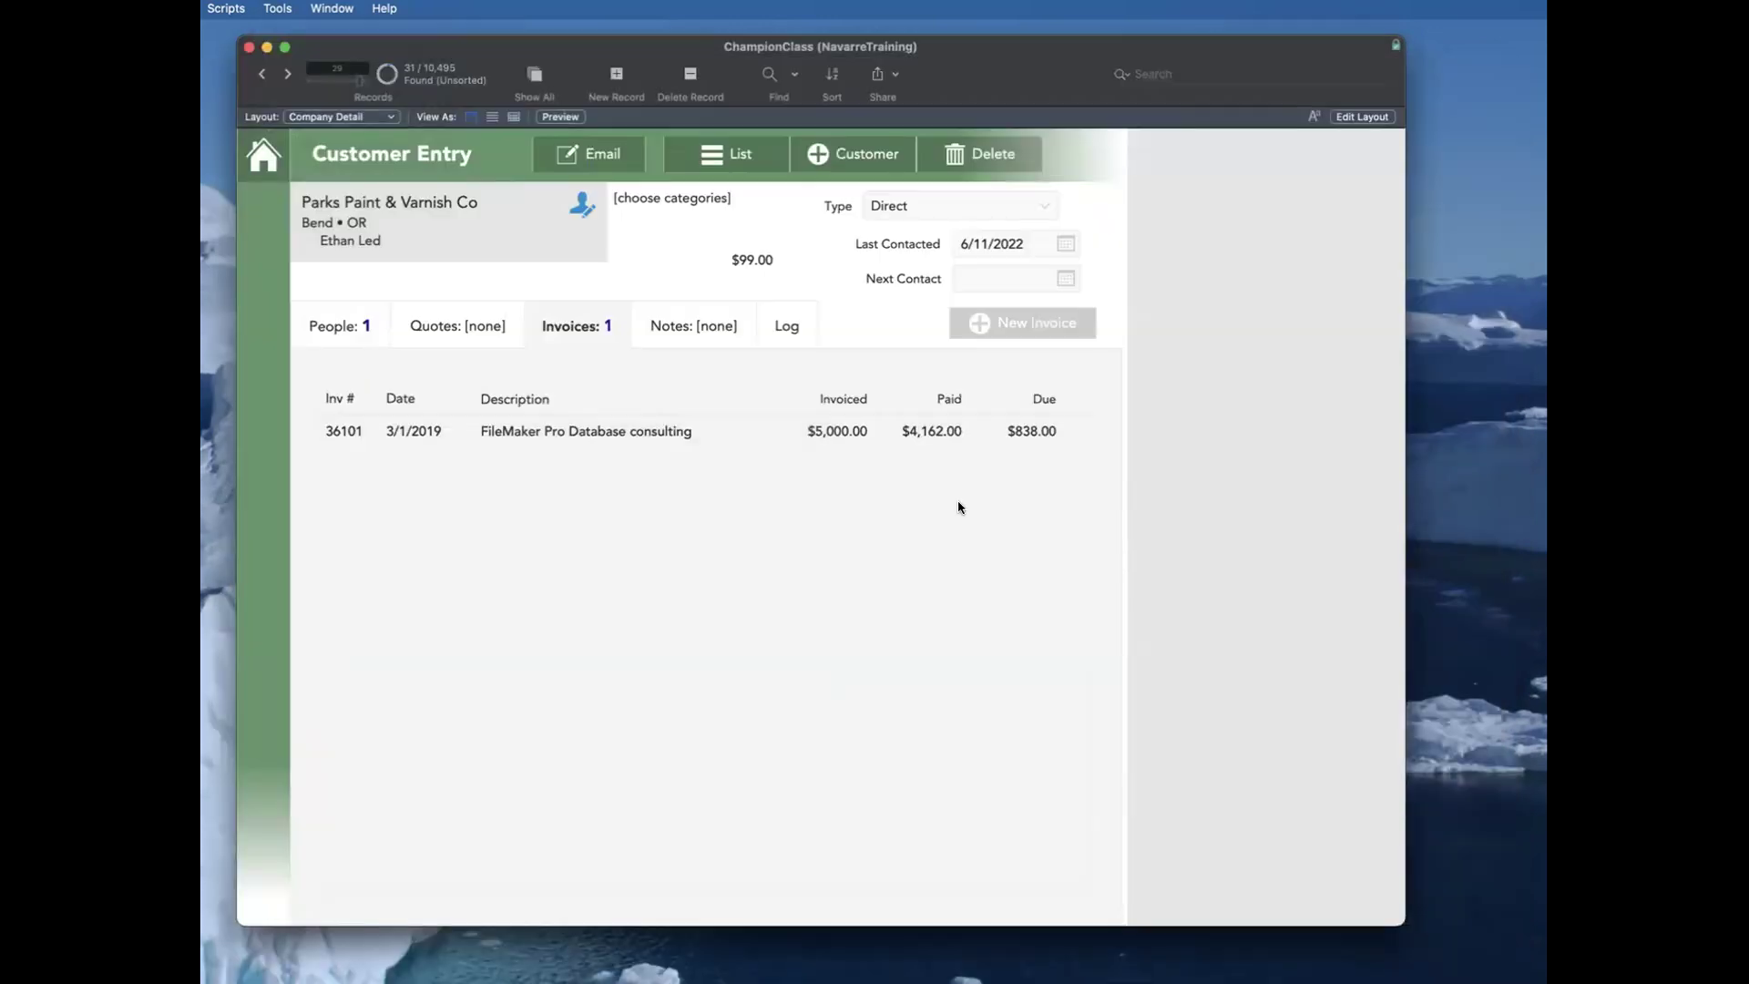
# Step: Delete the Total Invoiced field from the header of the Company Detail layout and return to browsing records
pyautogui.press('super+l')
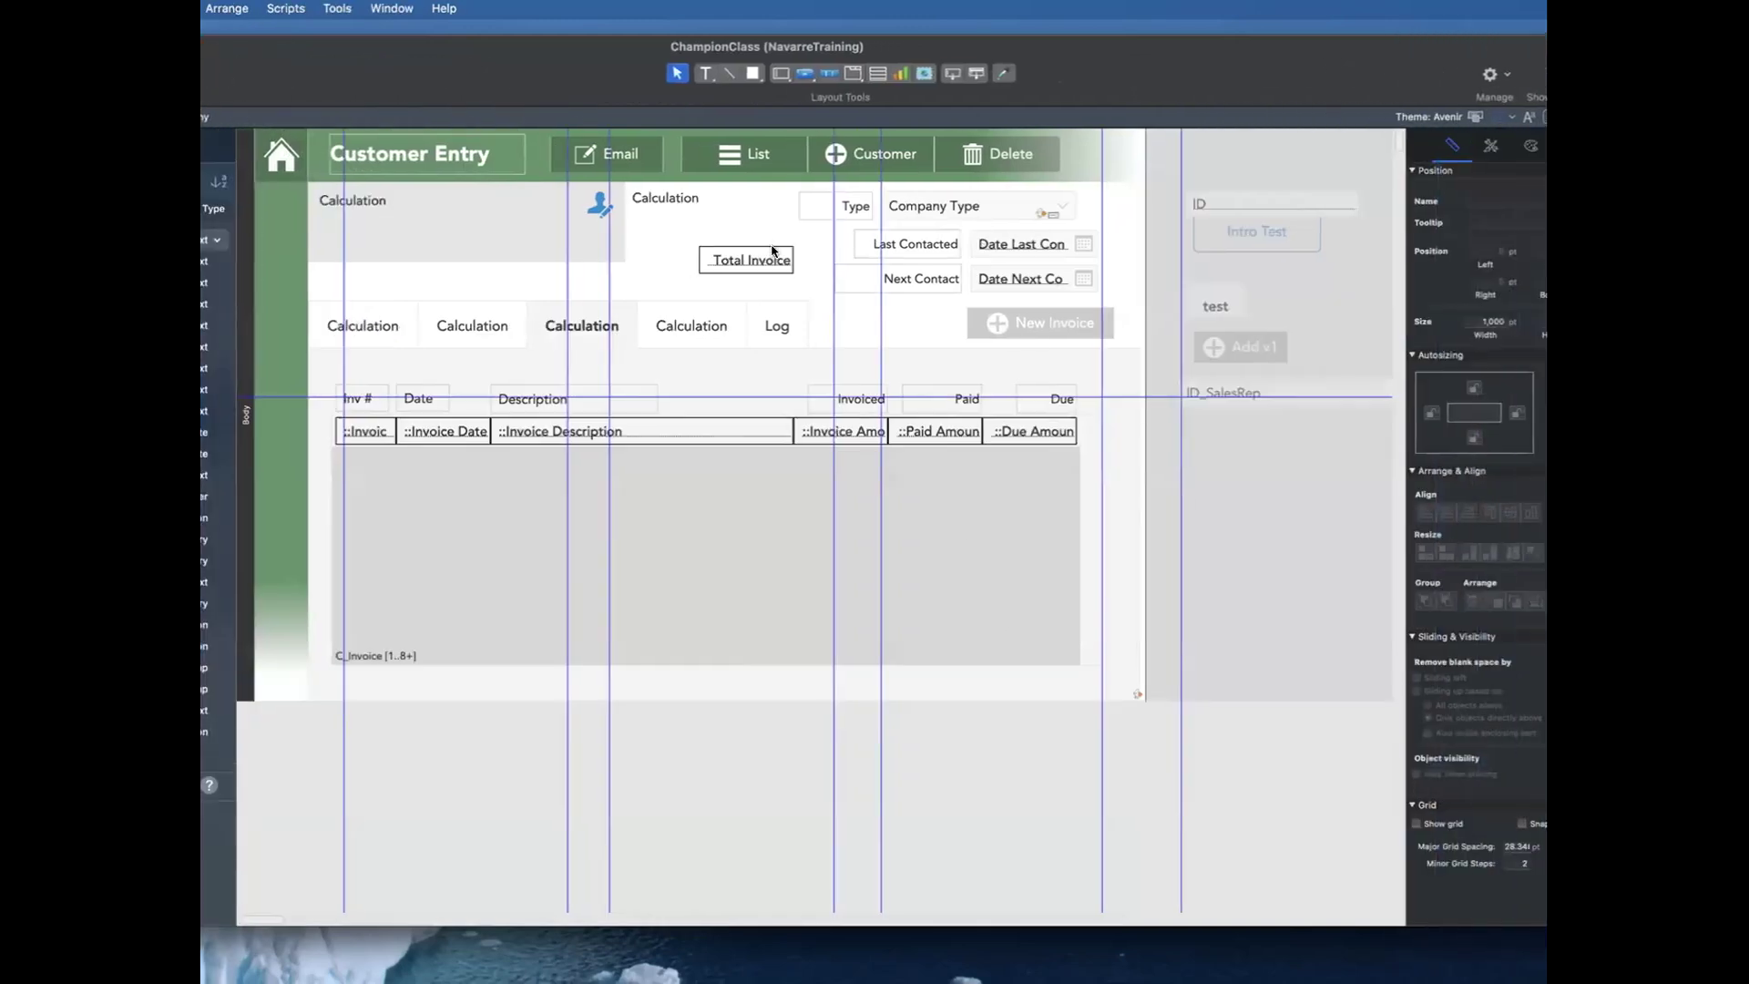
pyautogui.click(727, 258)
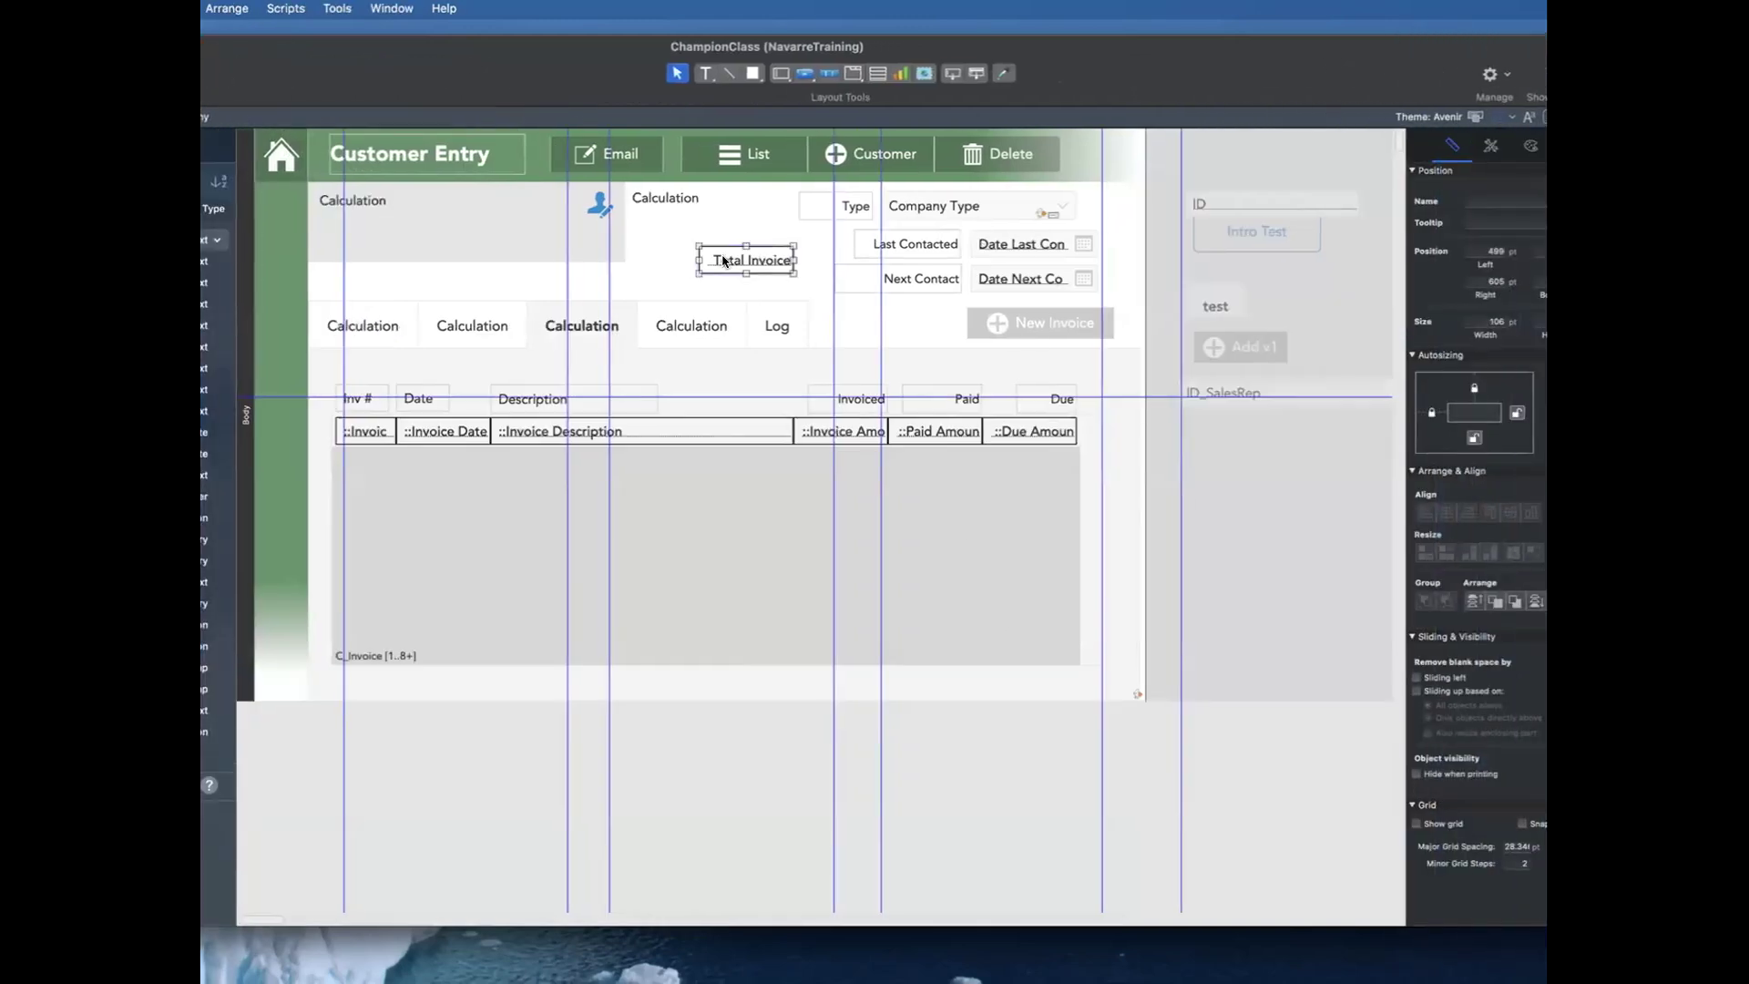
pyautogui.moveTo(724, 261); pyautogui.dragTo(727, 264)
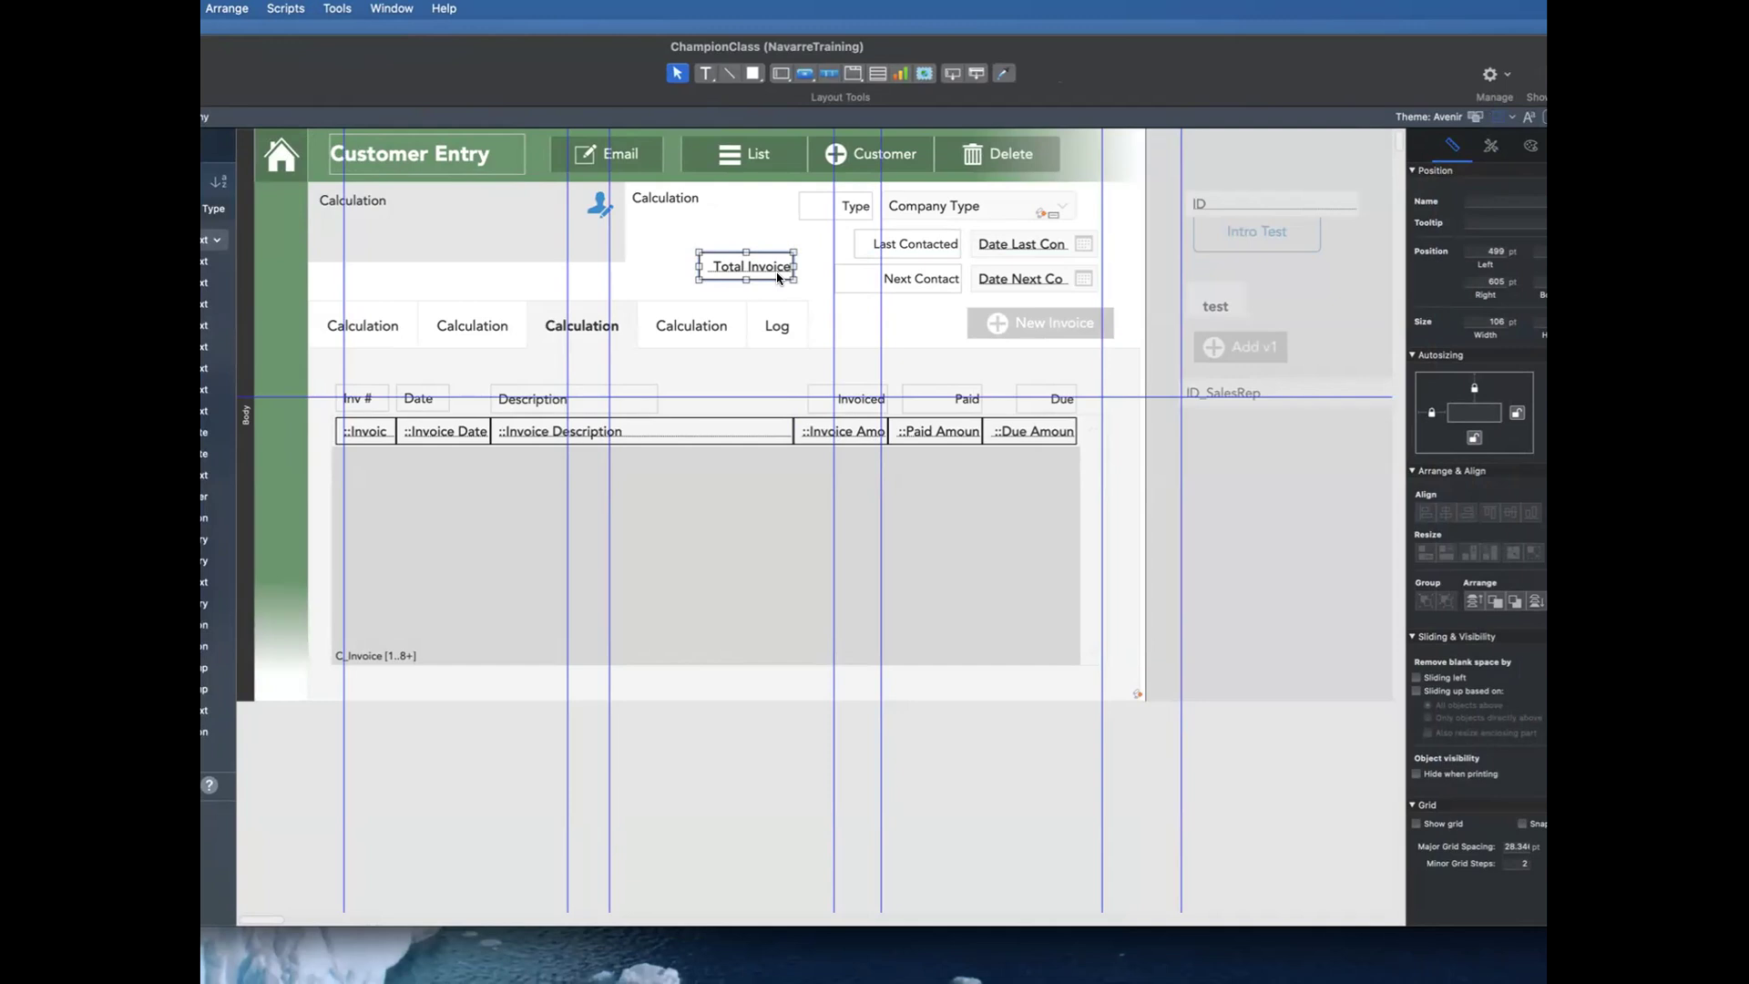
pyautogui.press('Delete')
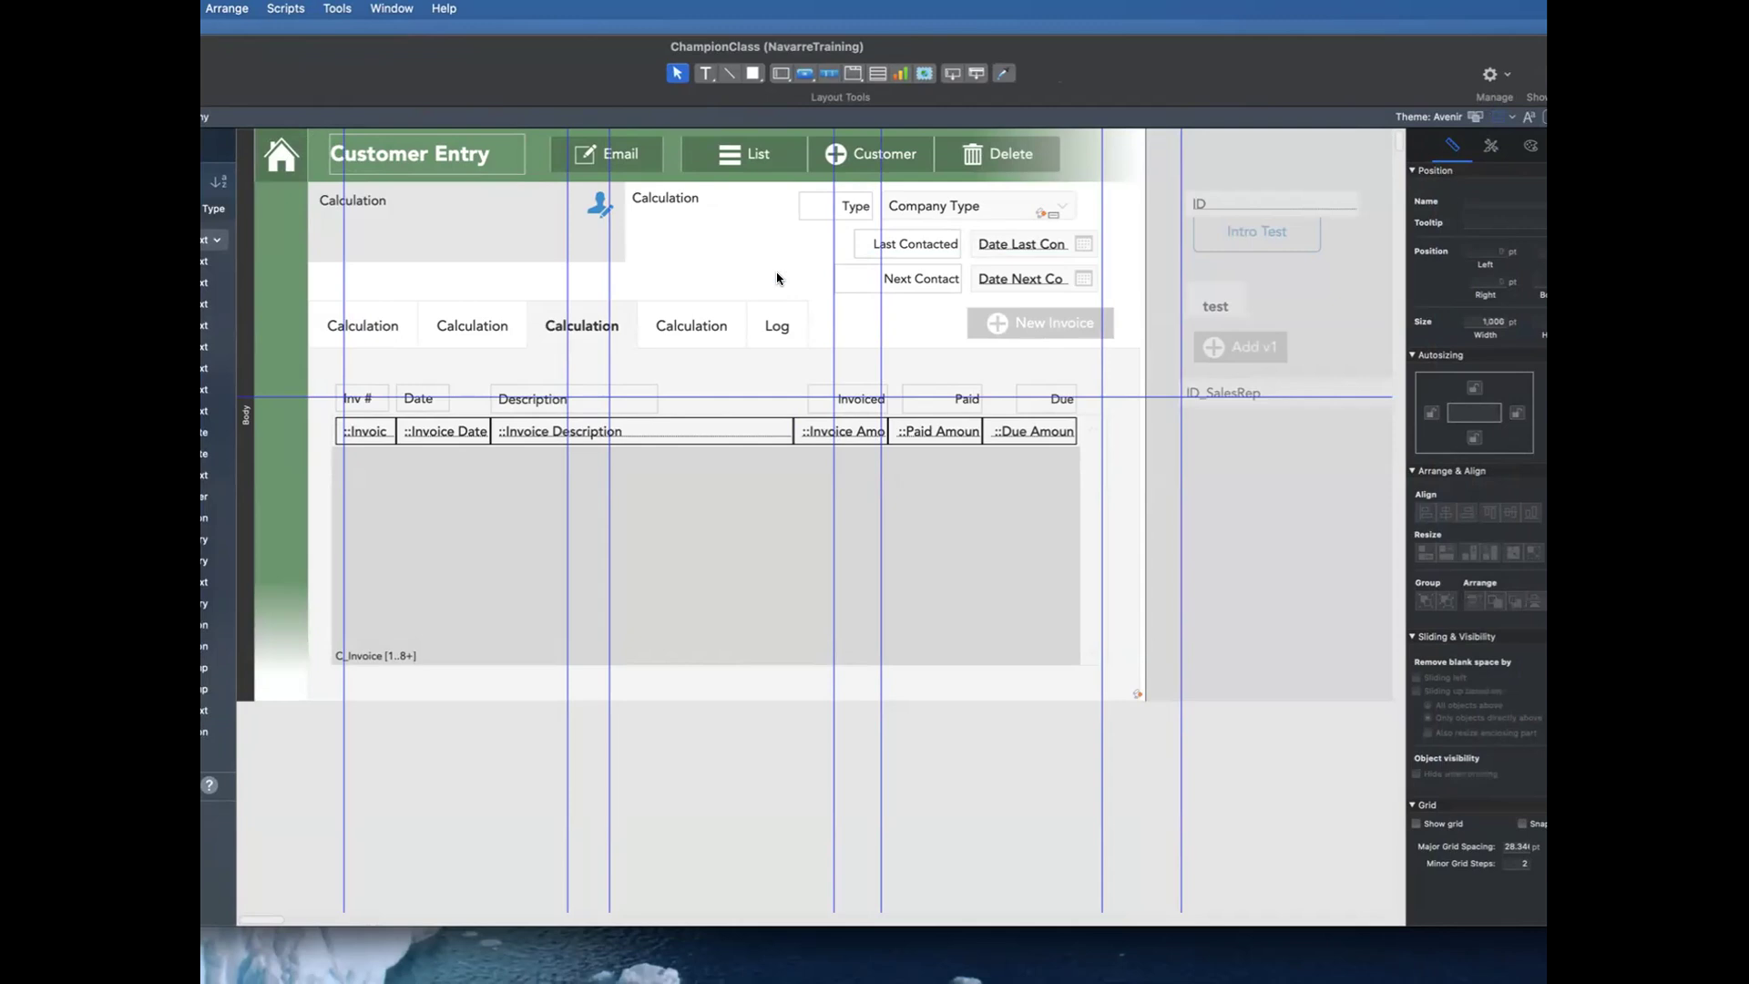
pyautogui.press('super+b')
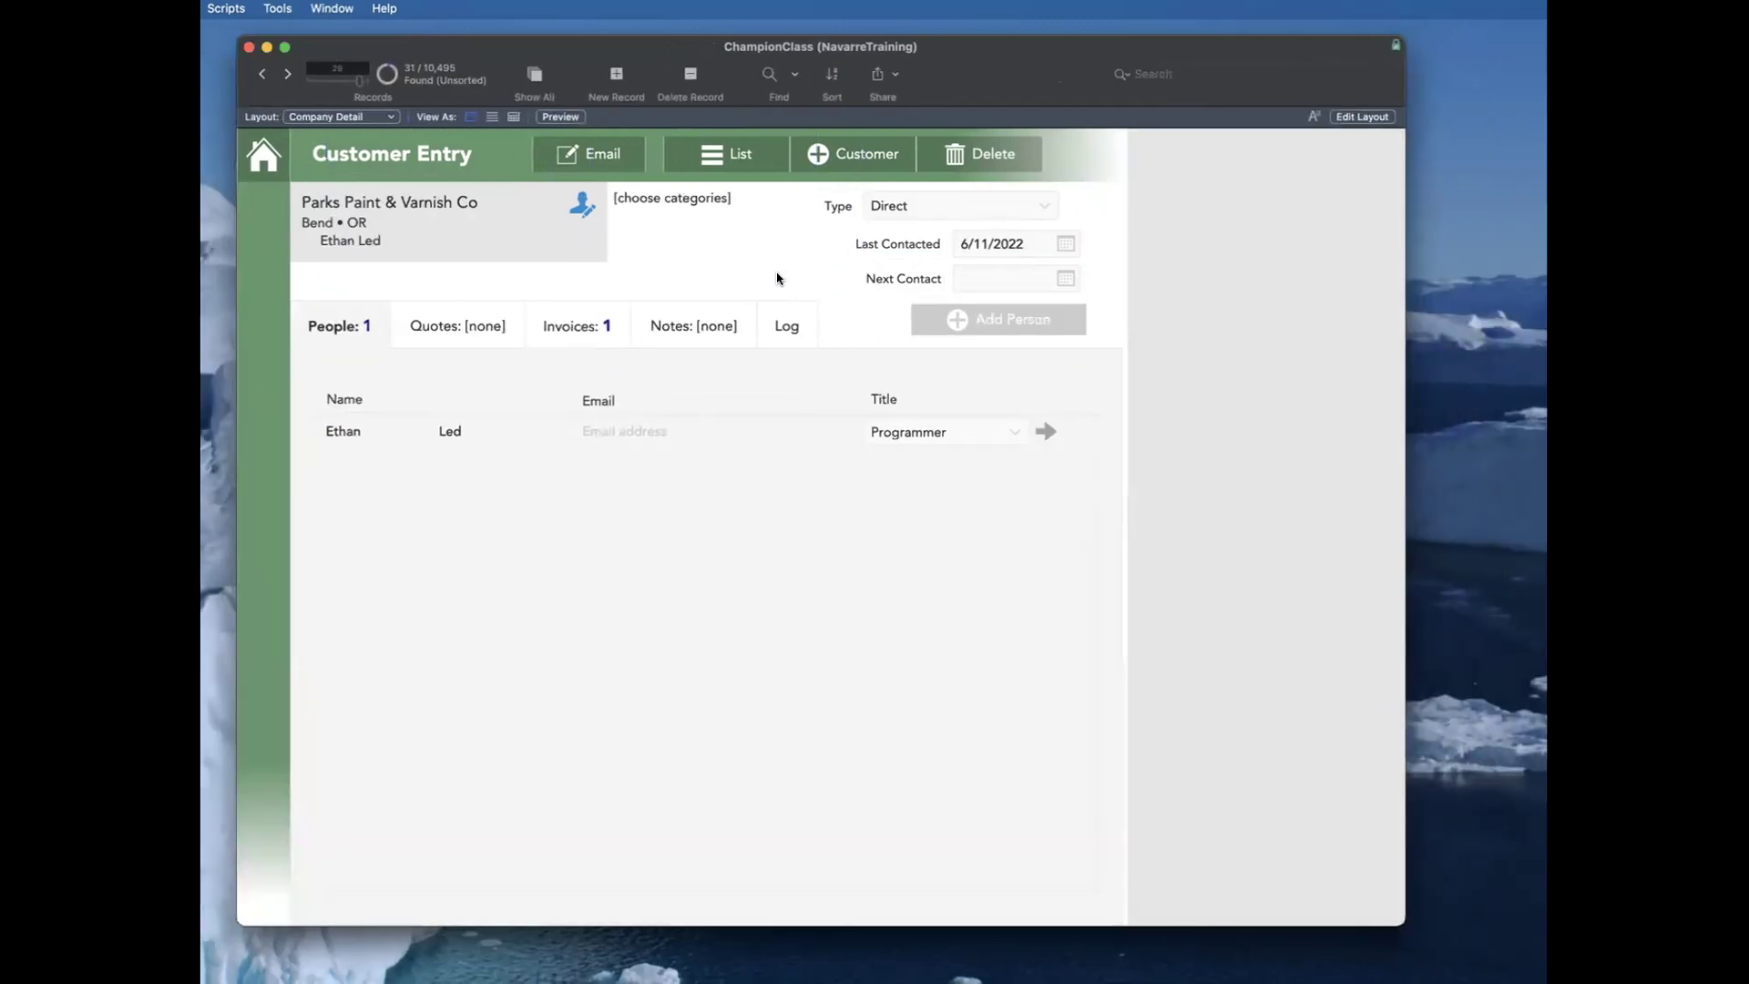